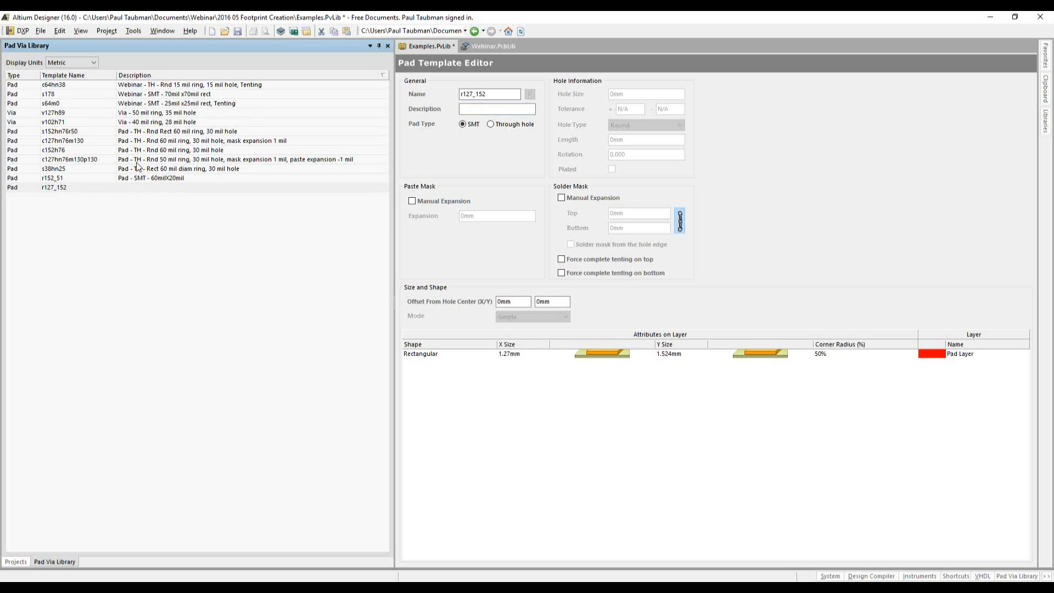
# Re-sort the pad and via templates by description and add a new via template to Examples.PvLib
pyautogui.click(140, 76)
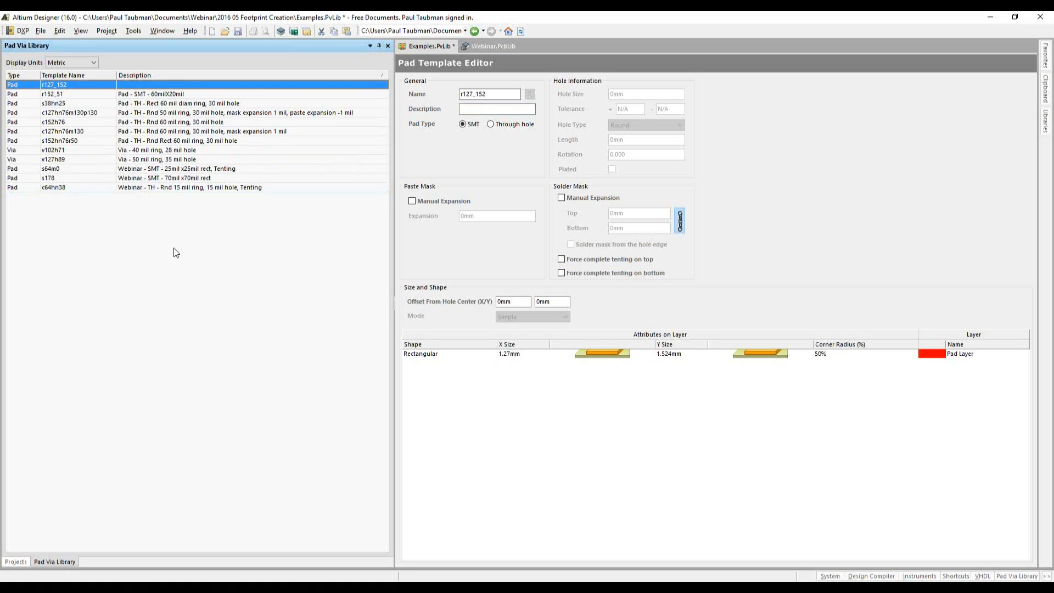
pyautogui.rightClick(261, 248)
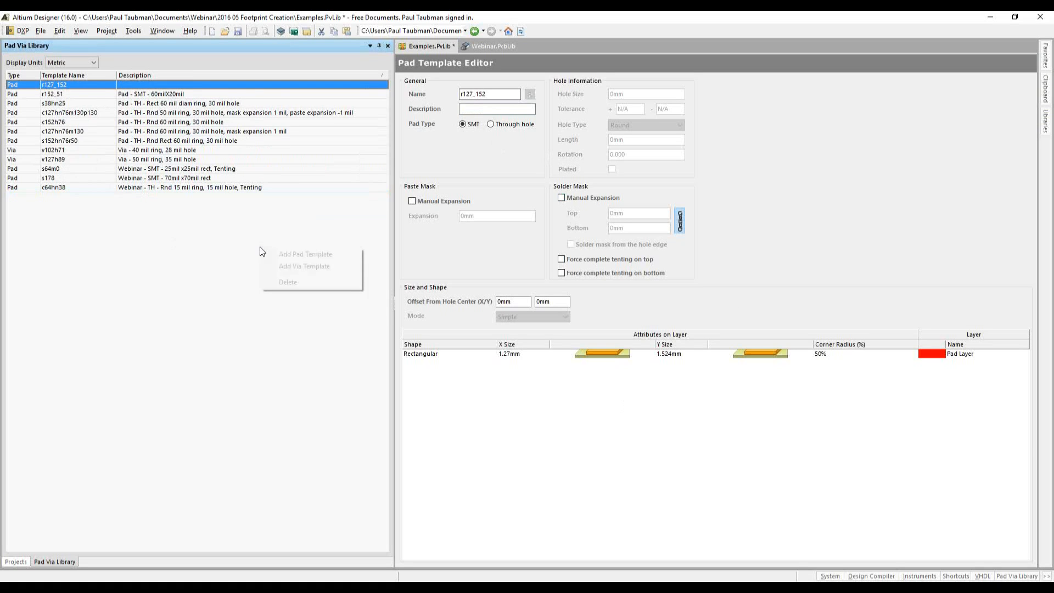
pyautogui.click(281, 267)
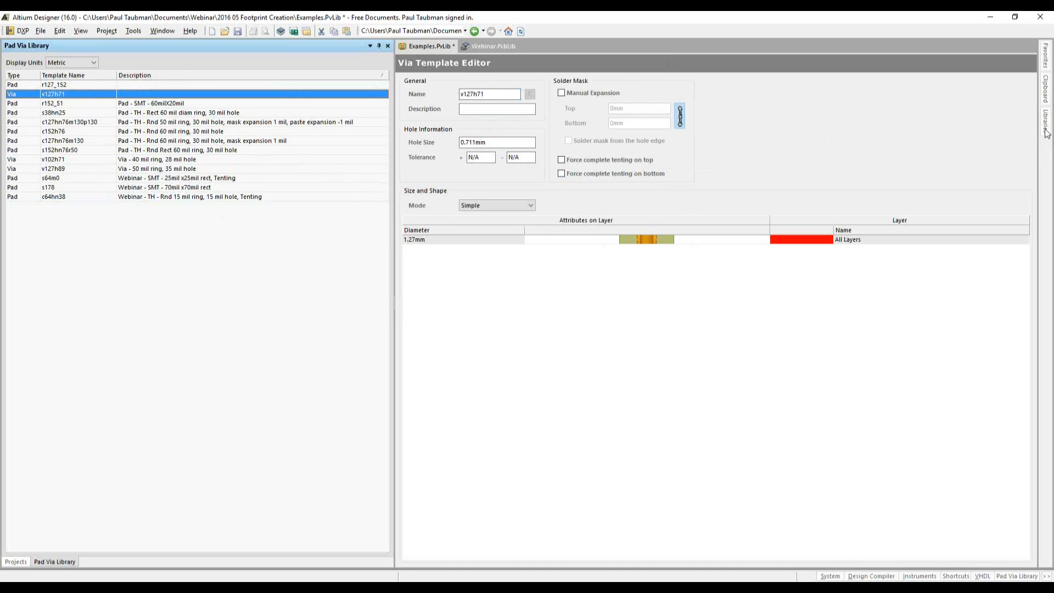
# Review the installed libraries and the options for installing a library, leaving the list of available libraries as it is
pyautogui.moveTo(1047, 128)
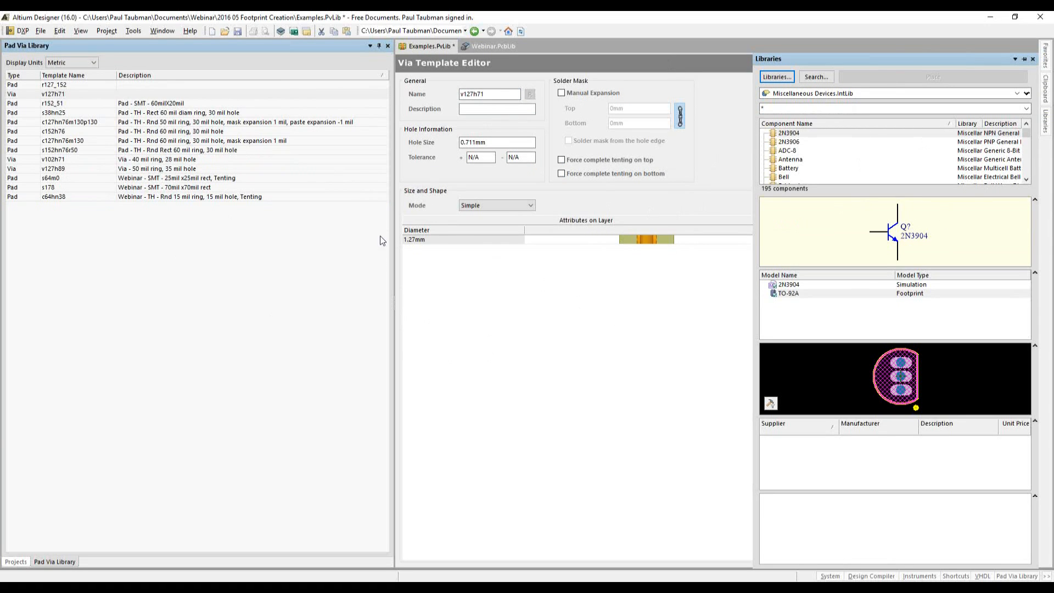
pyautogui.click(778, 78)
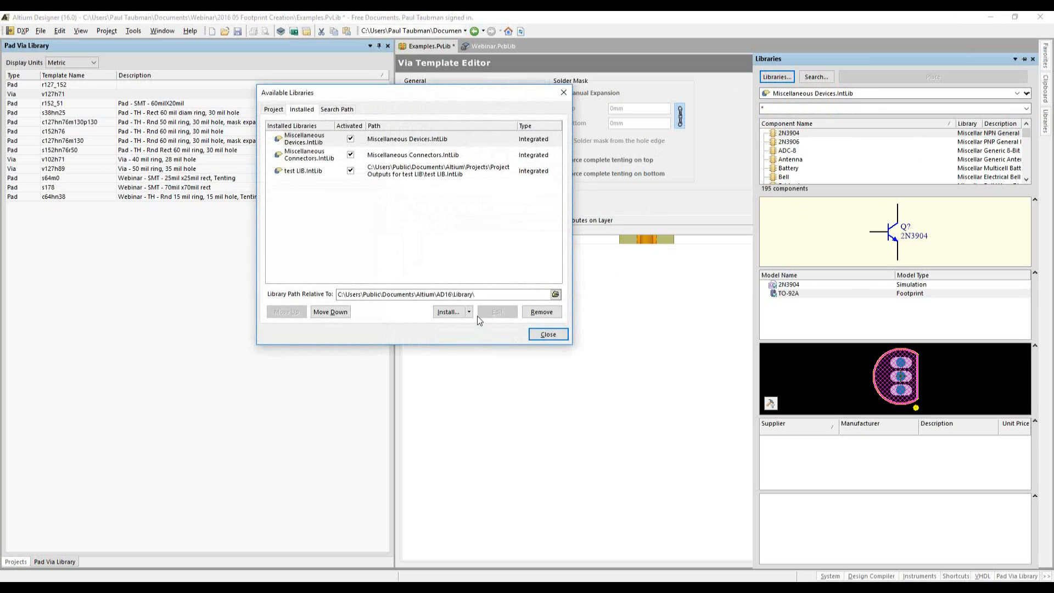
pyautogui.click(470, 312)
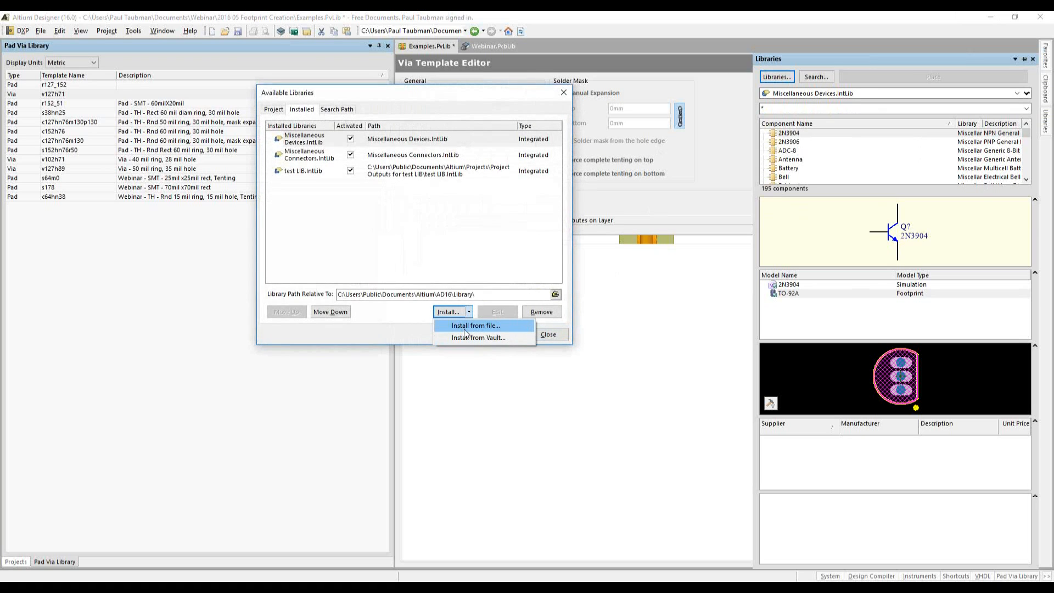
pyautogui.click(445, 237)
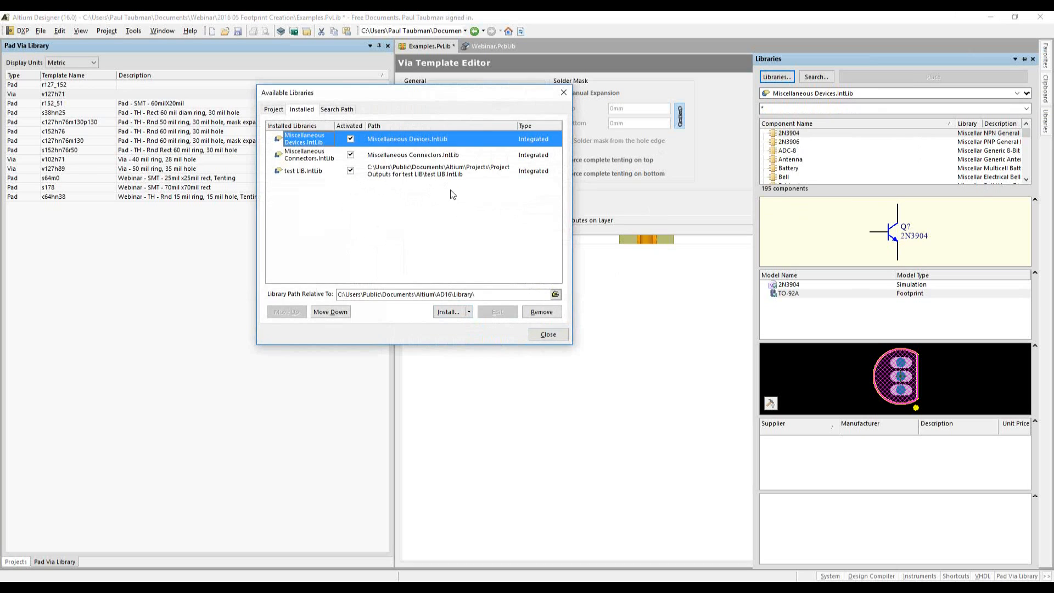
pyautogui.click(548, 335)
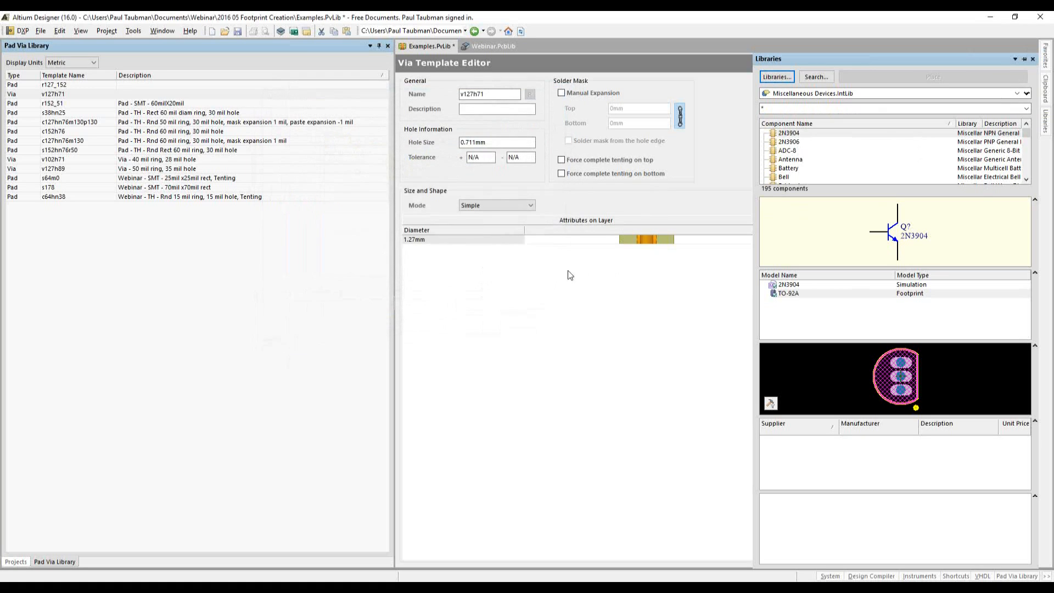
pyautogui.click(296, 329)
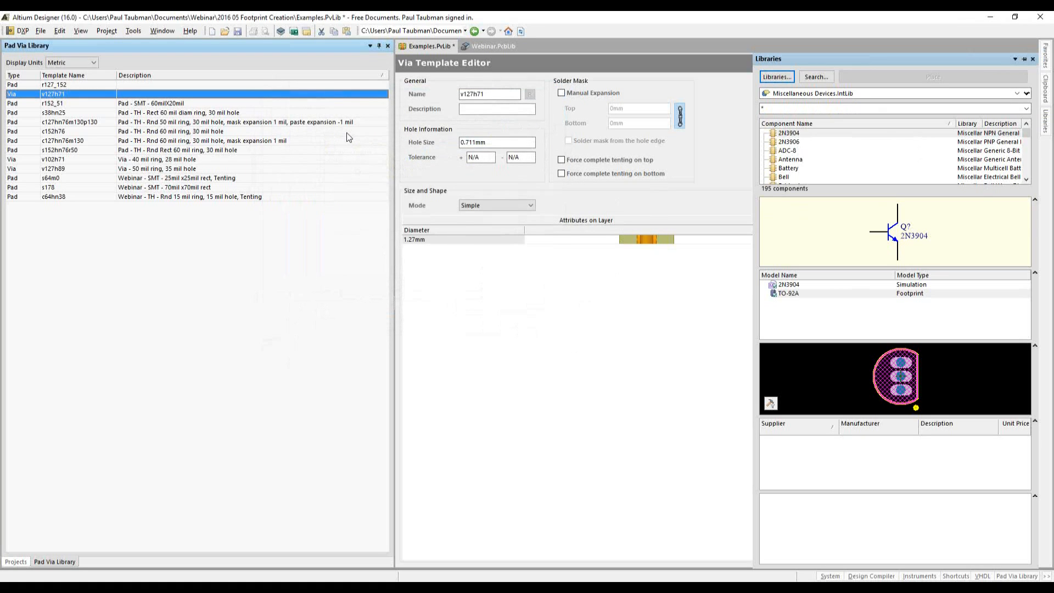
# Switch to Webinar.PcbLib and examine the arc primitives of the LM-741 - NO HEAT SINK footprint on the assembly and overlay layers
pyautogui.click(487, 47)
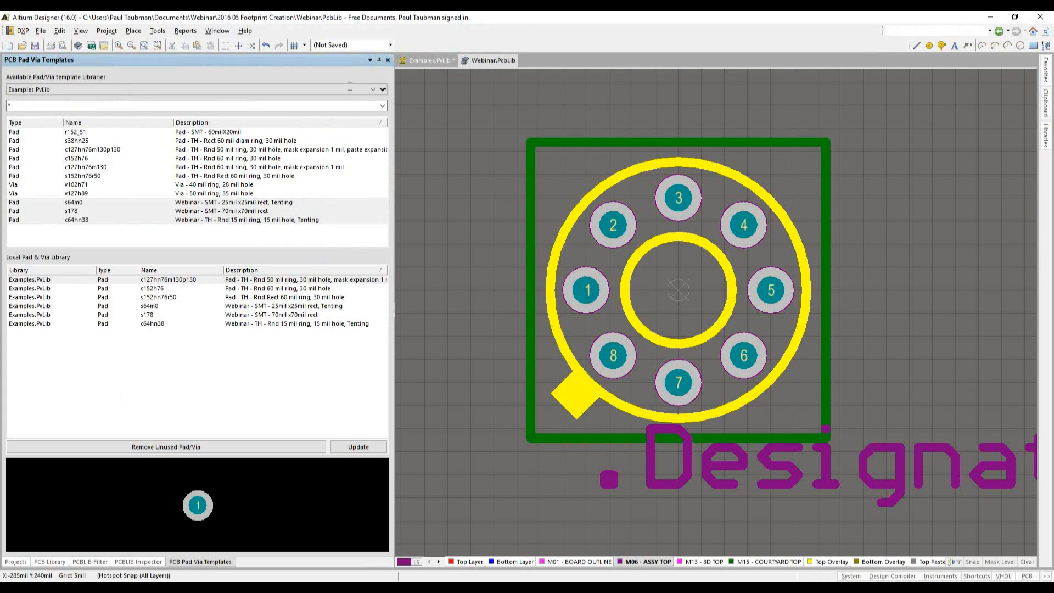
pyautogui.click(47, 562)
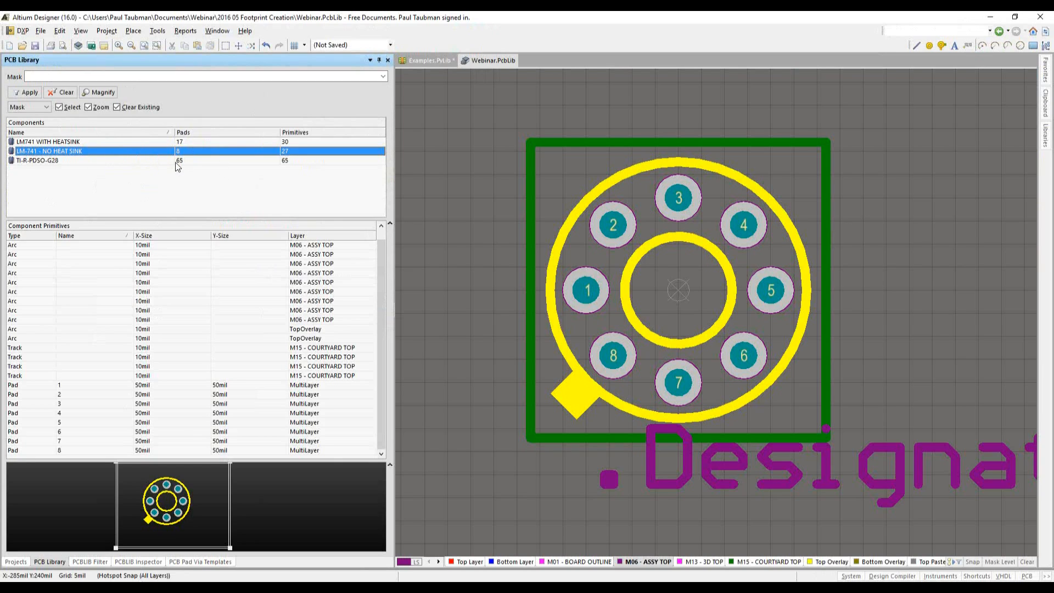
pyautogui.click(78, 283)
pyautogui.click(259, 301)
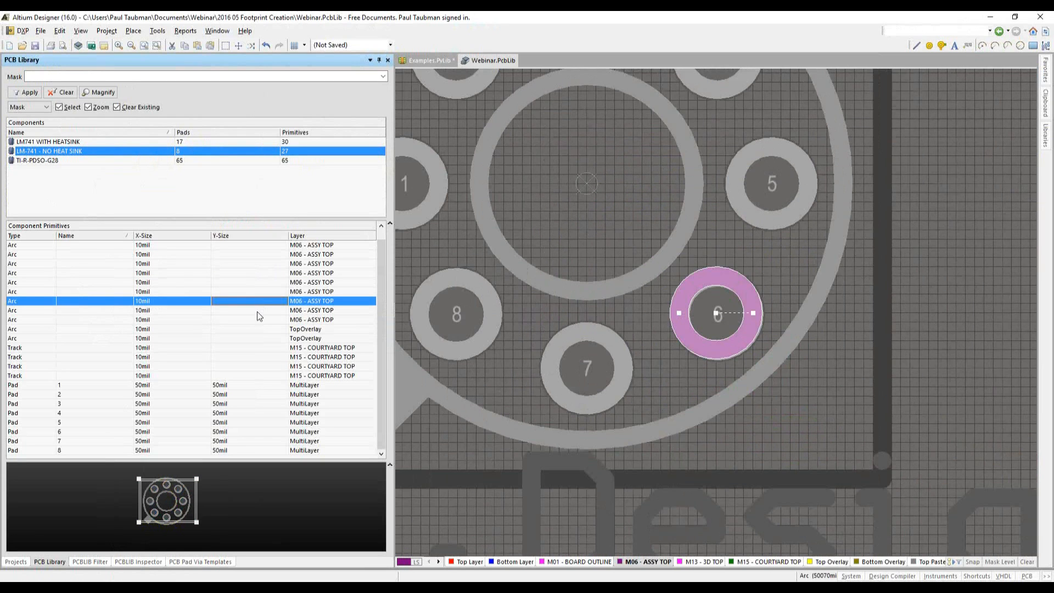
pyautogui.click(244, 367)
pyautogui.click(255, 292)
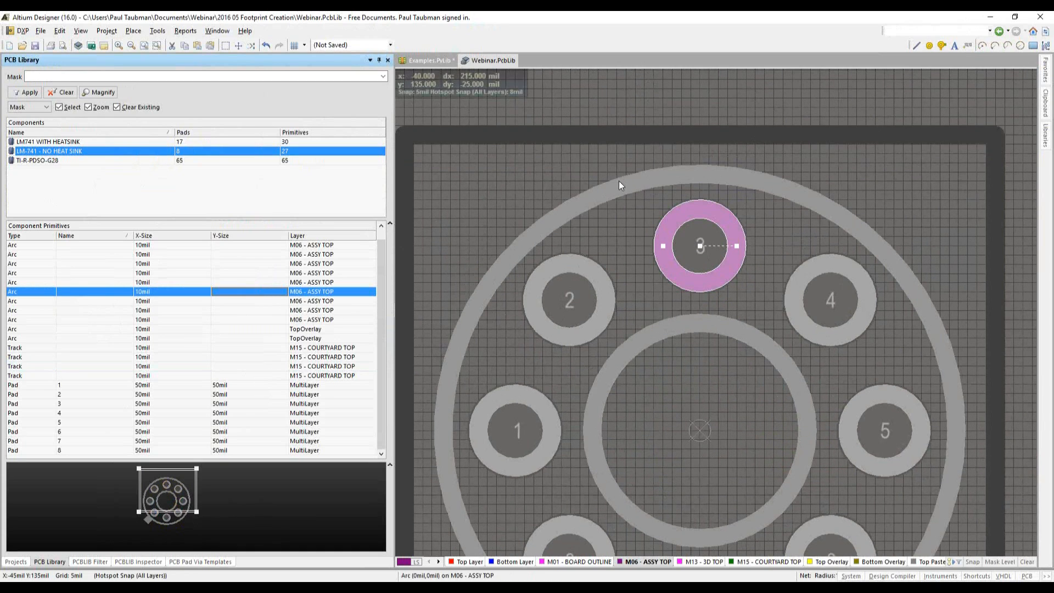
pyautogui.click(170, 328)
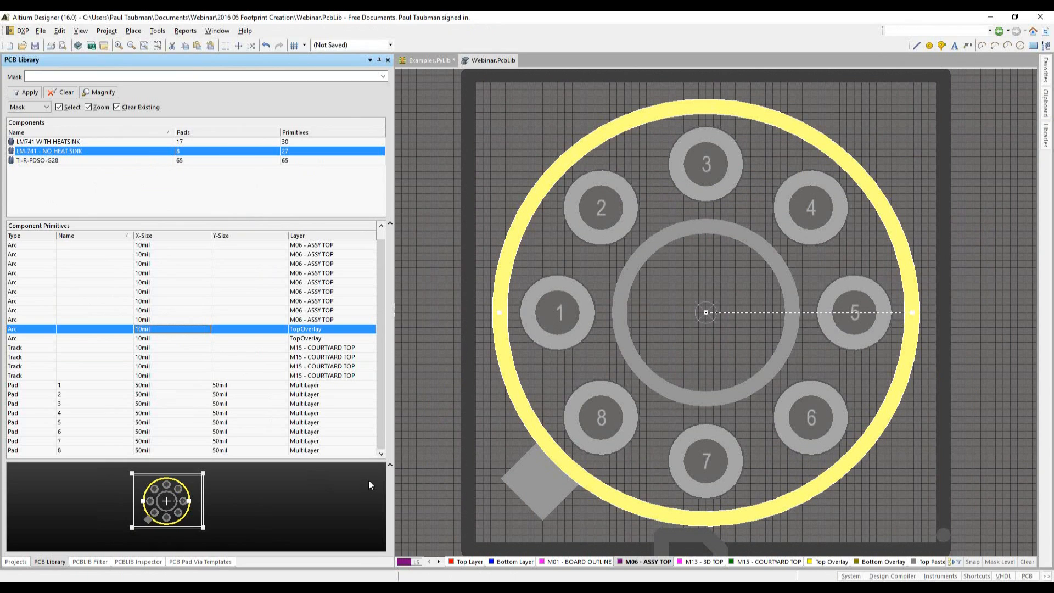
# Collapse and restore the footprint's miniature preview, and use it to inspect different areas of the footprint
pyautogui.click(389, 465)
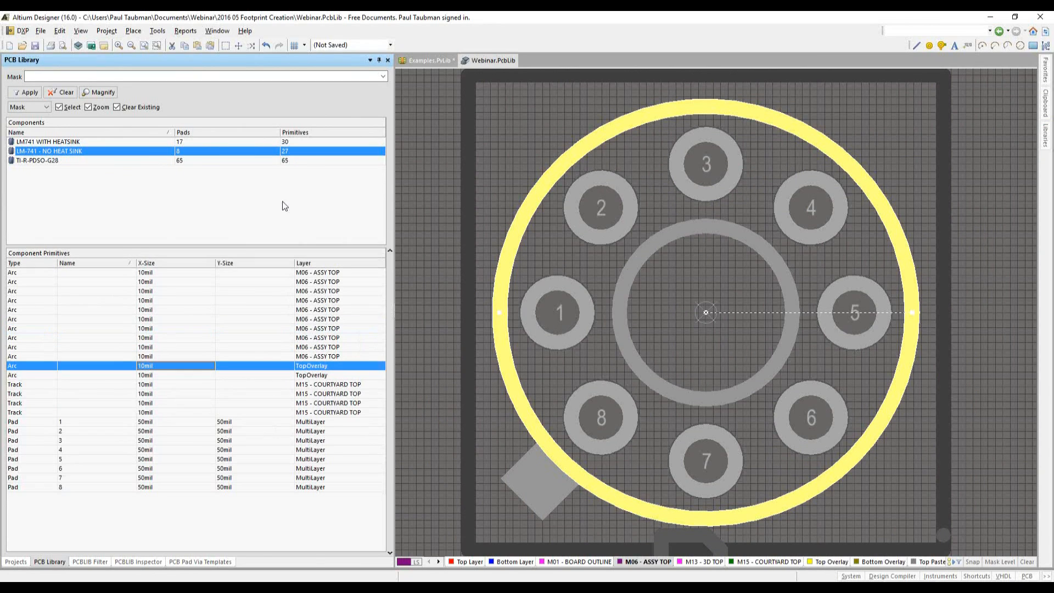
pyautogui.click(390, 554)
pyautogui.moveTo(175, 494); pyautogui.dragTo(245, 464)
pyautogui.keyDown('ctrl'); pyautogui.scroll(-3, 802, 354); pyautogui.keyUp('ctrl')
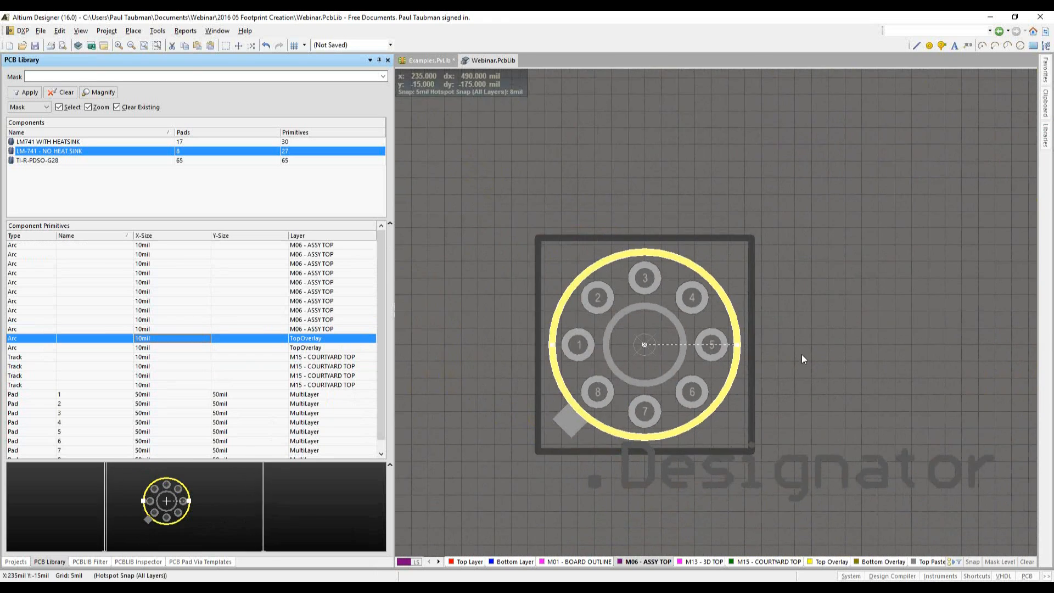
pyautogui.keyDown('ctrl'); pyautogui.scroll(3, 802, 355); pyautogui.keyUp('ctrl')
pyautogui.keyDown('ctrl'); pyautogui.scroll(4, 851, 271); pyautogui.keyUp('ctrl')
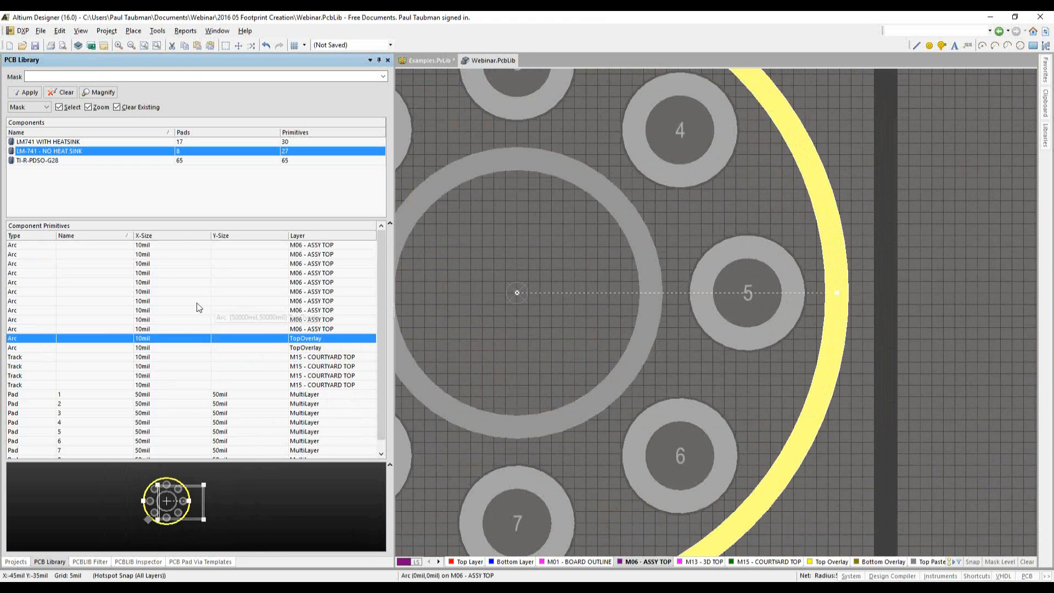
# Highlight a courtyard track and an assembly arc of the footprint, and clear the highlight mask
pyautogui.click(154, 285)
pyautogui.click(110, 357)
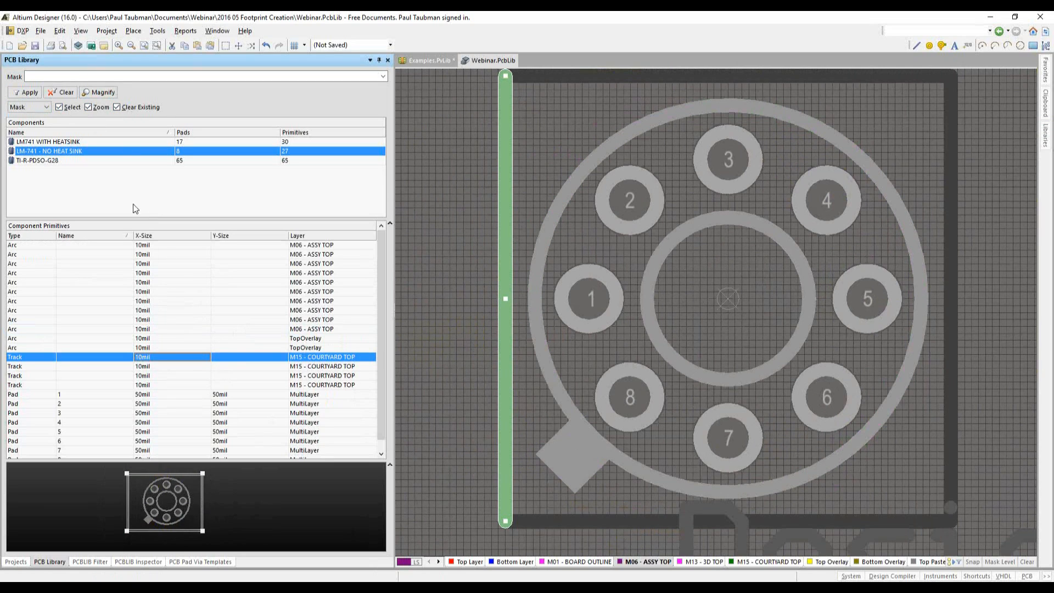
pyautogui.click(159, 301)
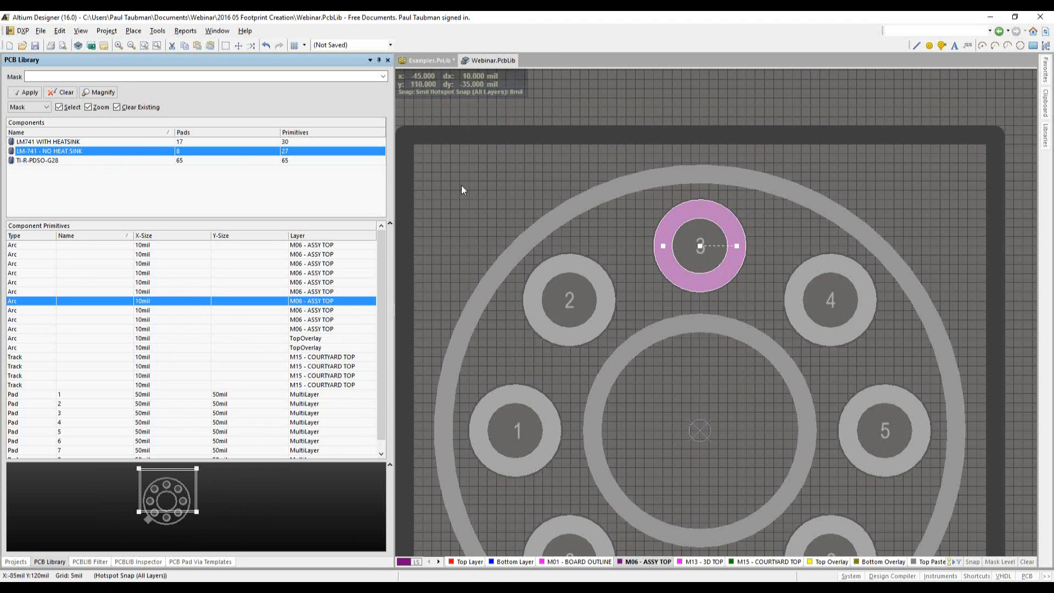
pyautogui.click(63, 95)
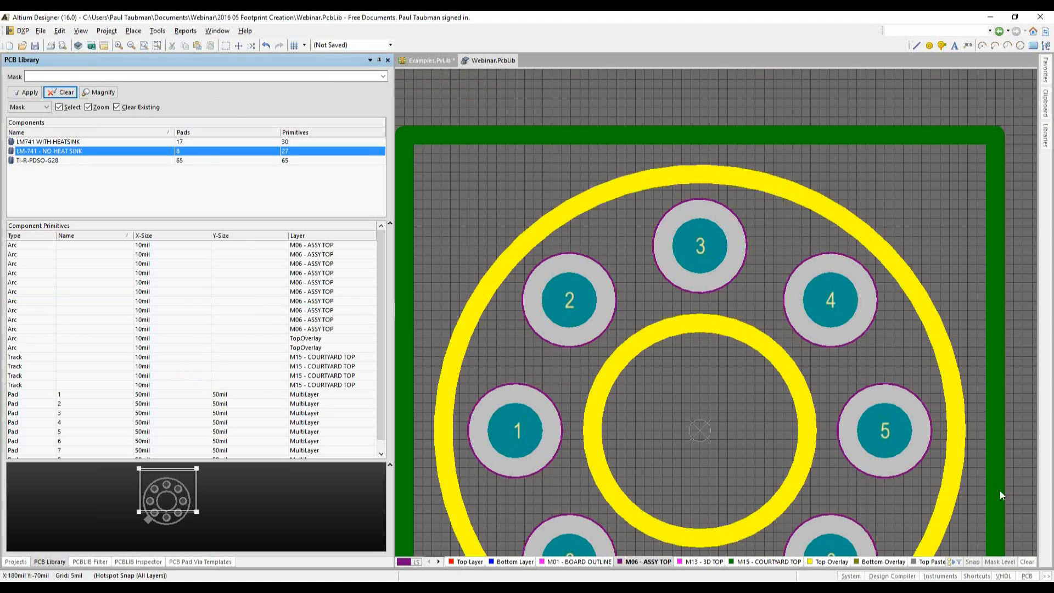
pyautogui.keyDown('ctrl'); pyautogui.scroll(-2, 493, 216); pyautogui.keyUp('ctrl')
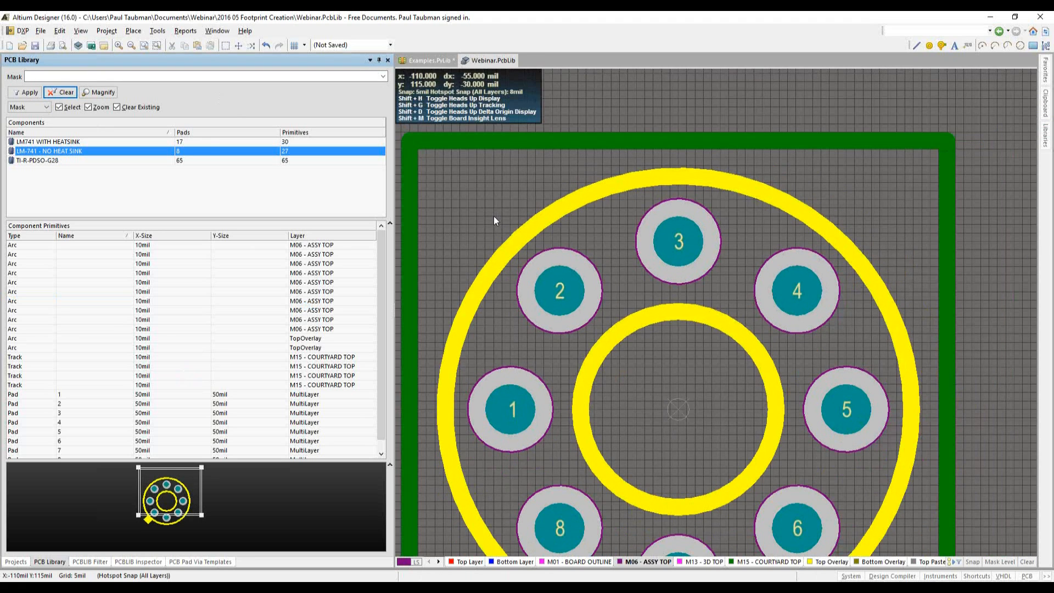
pyautogui.moveTo(674, 131); pyautogui.dragTo(746, 107, button='right')
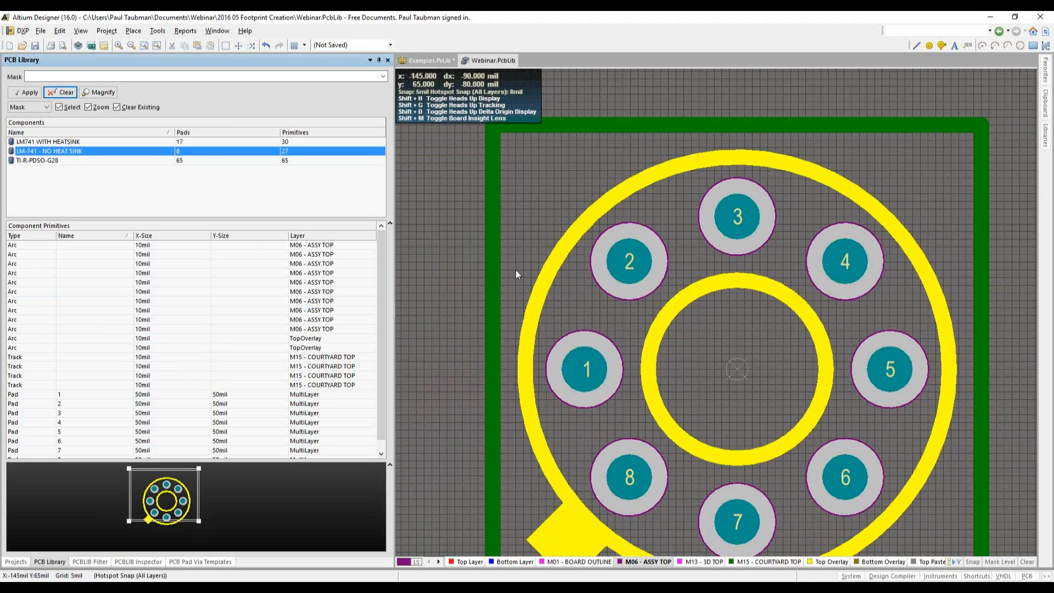
pyautogui.click(41, 31)
pyautogui.moveTo(57, 44)
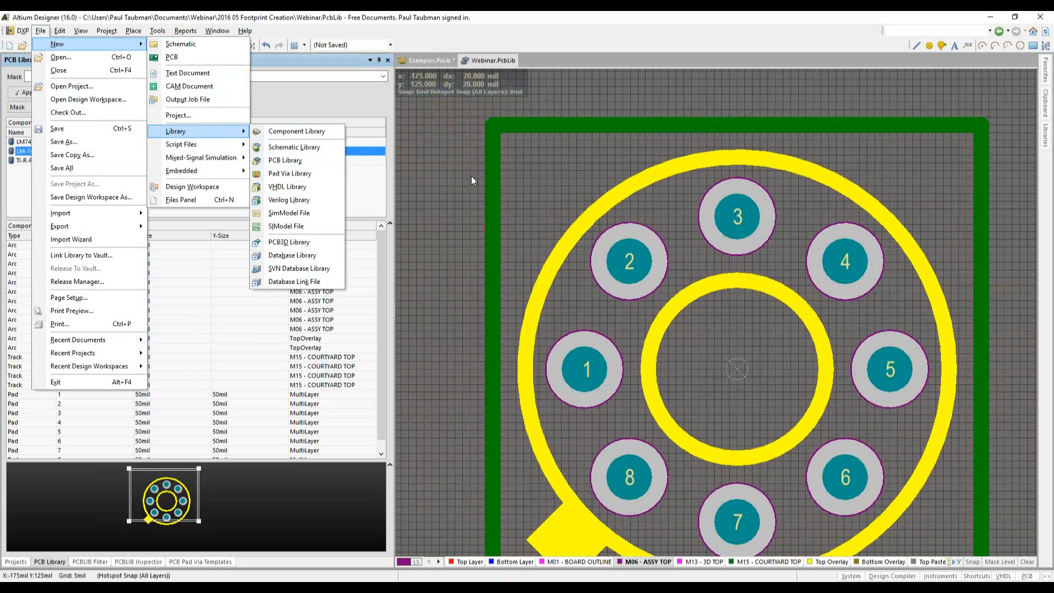
pyautogui.click(453, 180)
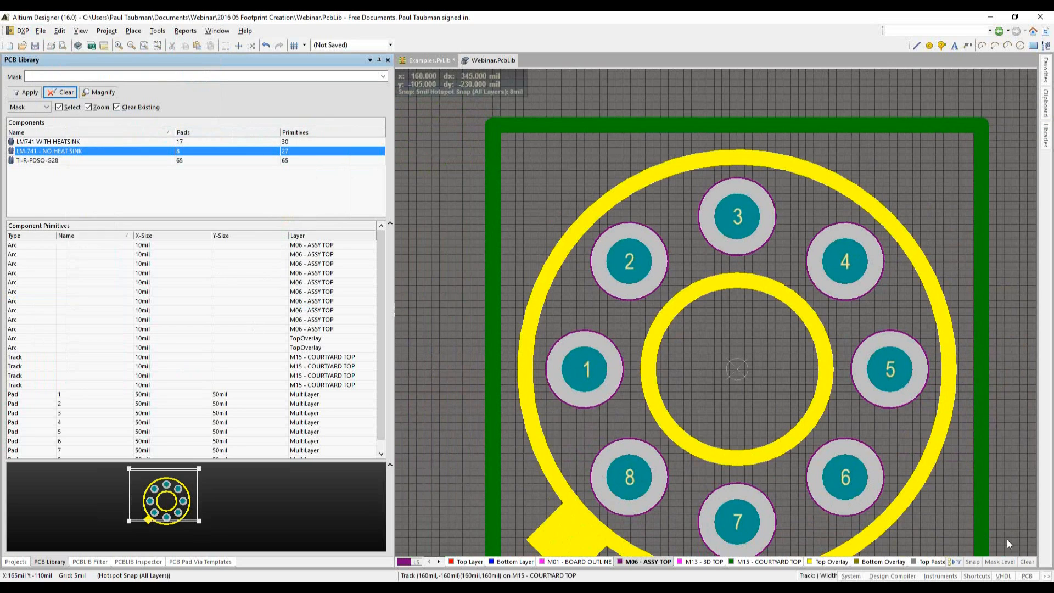
pyautogui.click(1028, 576)
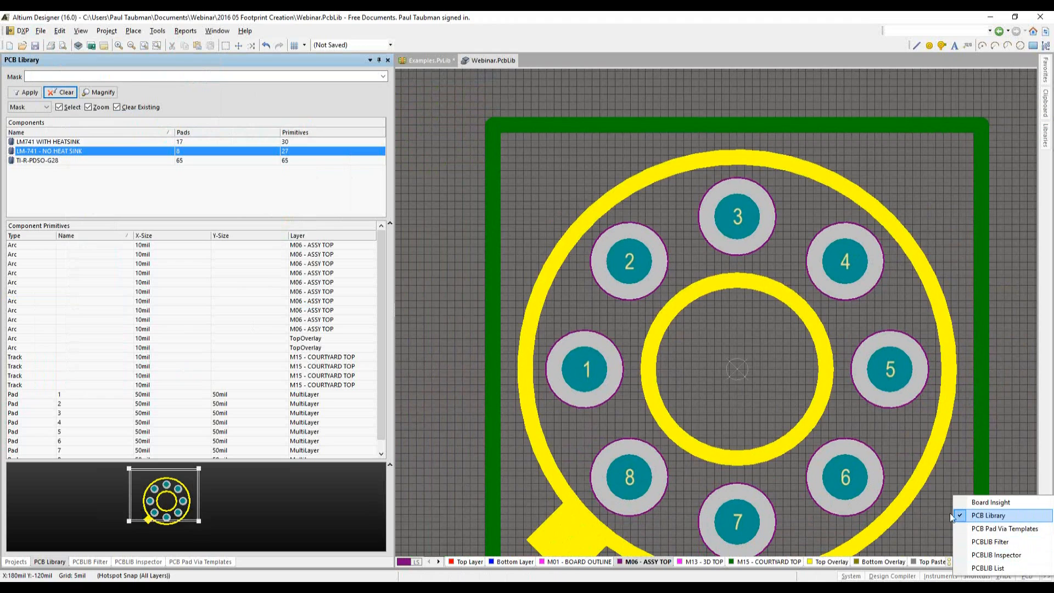
pyautogui.click(426, 448)
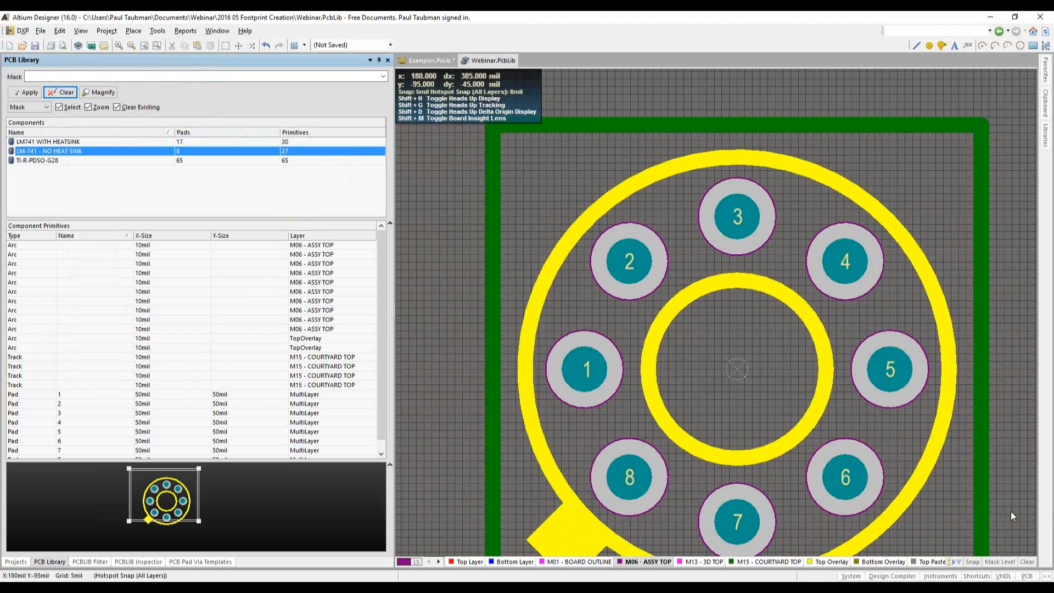
# Display the pad and via templates of Examples.PvLib, look through the available ones, and preview the local s64m0 pad
pyautogui.click(1027, 578)
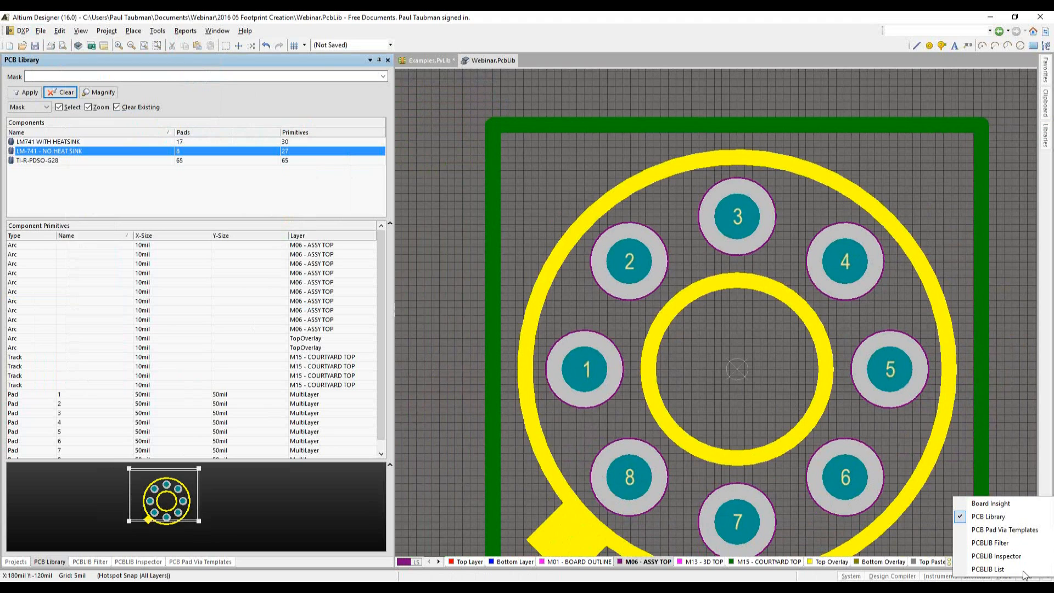
pyautogui.click(979, 530)
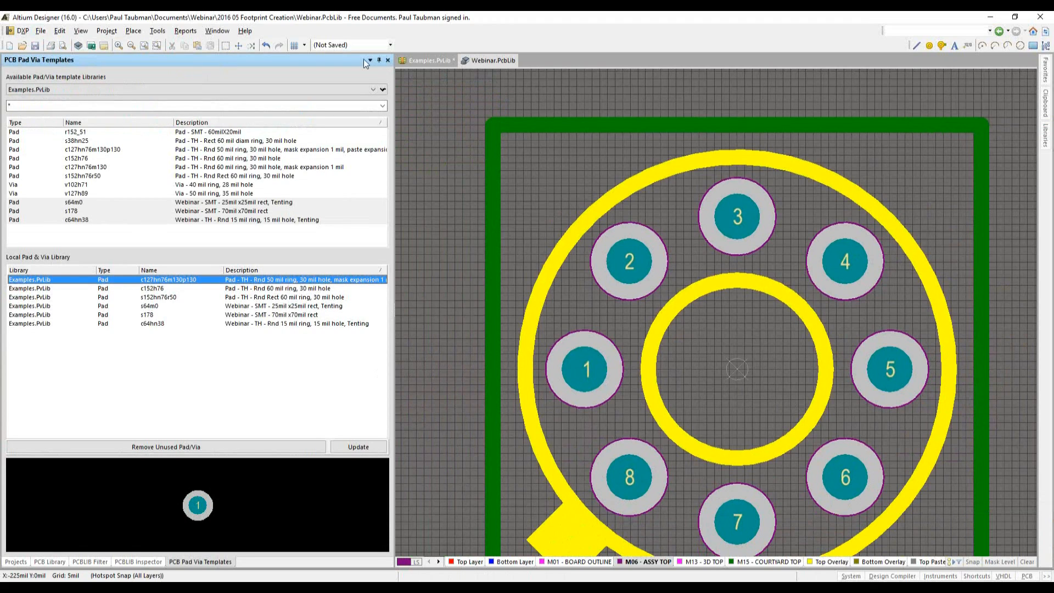
pyautogui.click(372, 90)
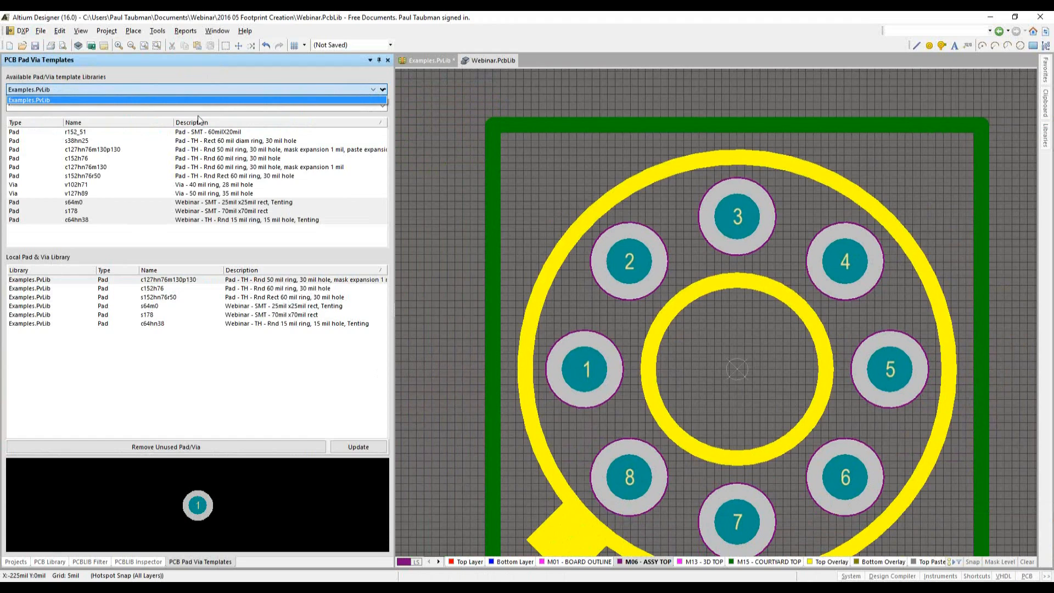
pyautogui.click(104, 142)
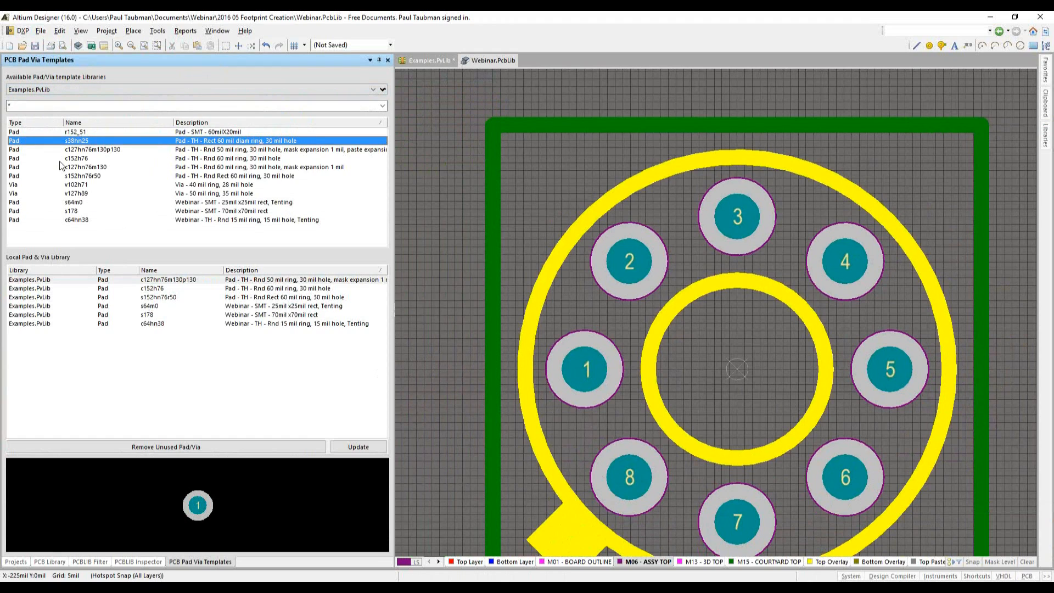
pyautogui.click(206, 187)
pyautogui.click(214, 168)
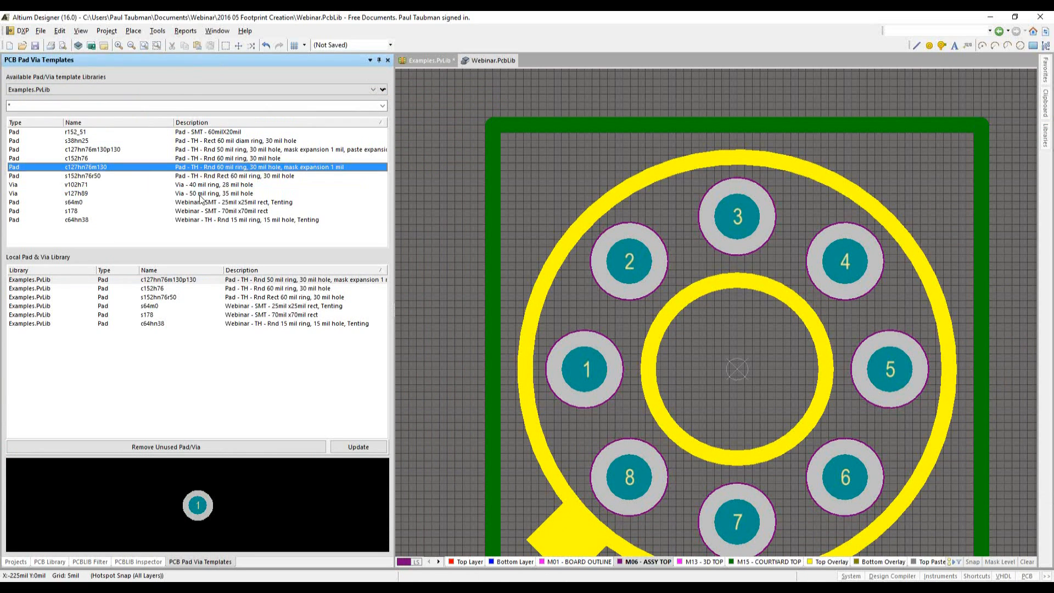
pyautogui.click(144, 306)
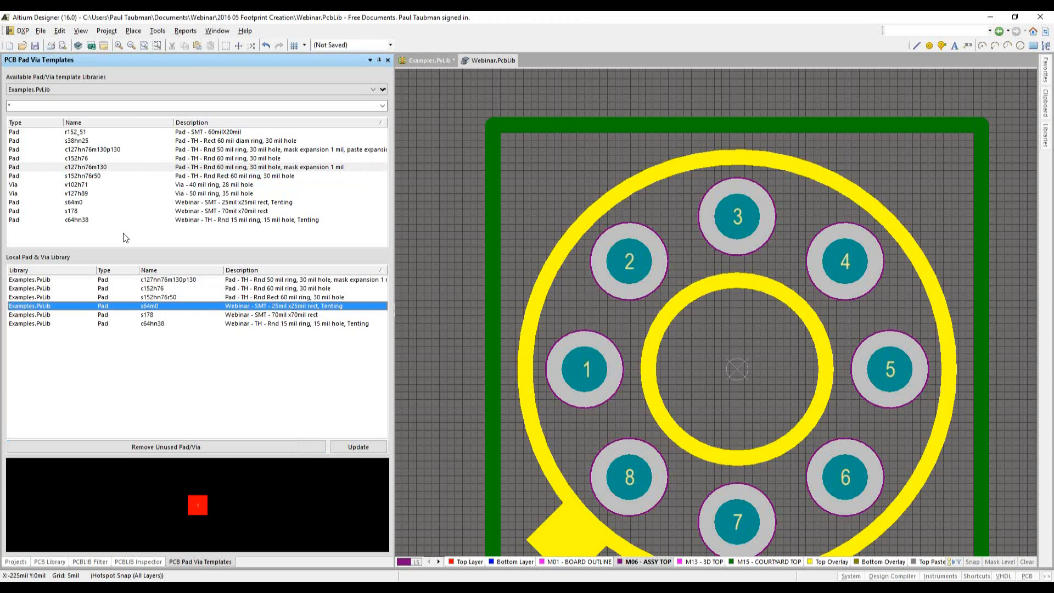
# Add the c64hn38 pad template from Examples.PvLib to the local pad and via library and preview it there
pyautogui.doubleClick(78, 220)
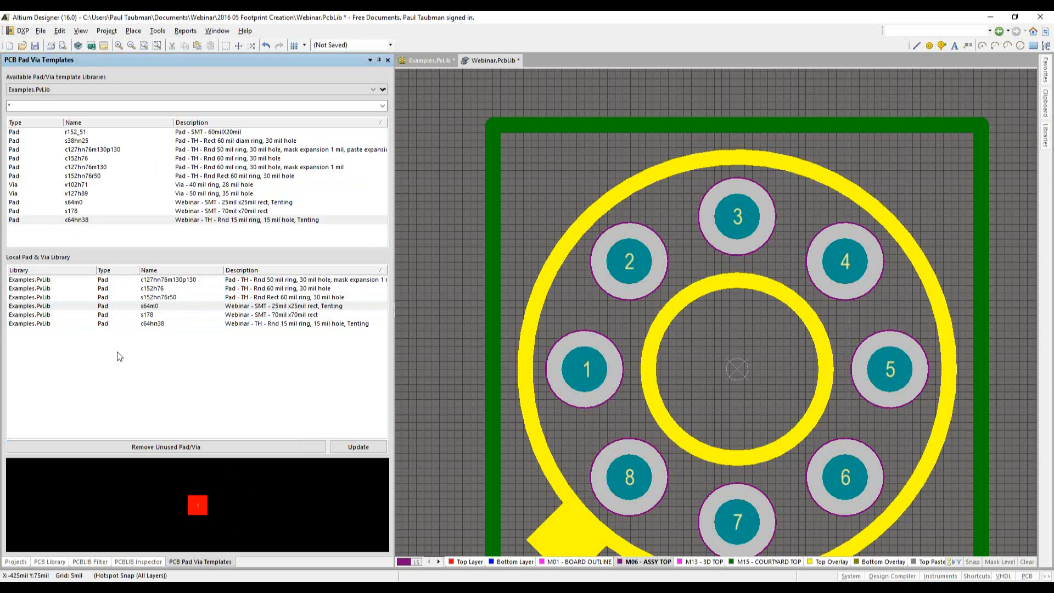
pyautogui.click(154, 311)
pyautogui.click(153, 325)
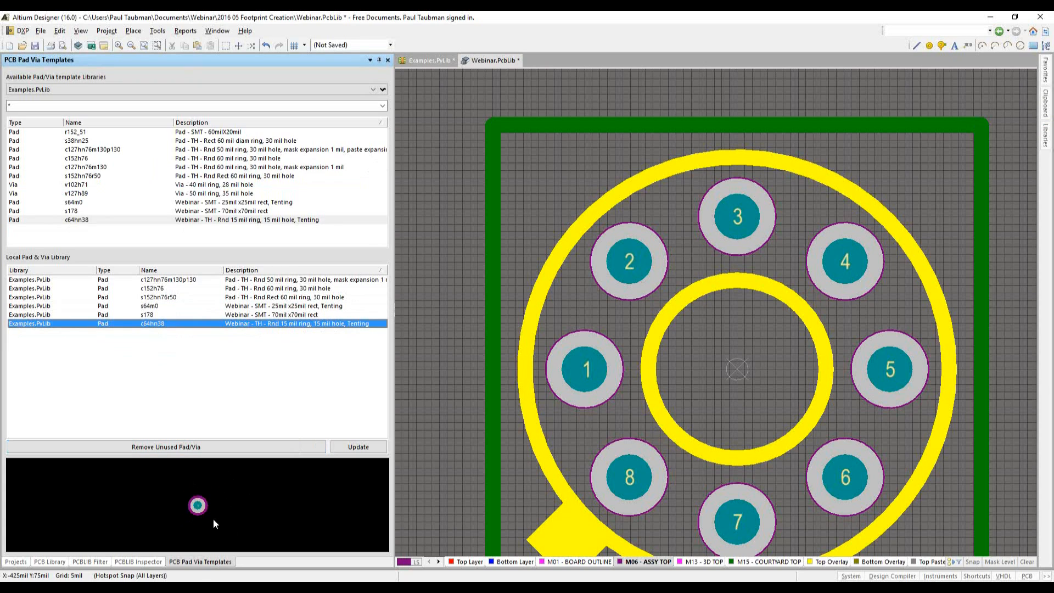
pyautogui.click(265, 176)
pyautogui.rightClick(264, 177)
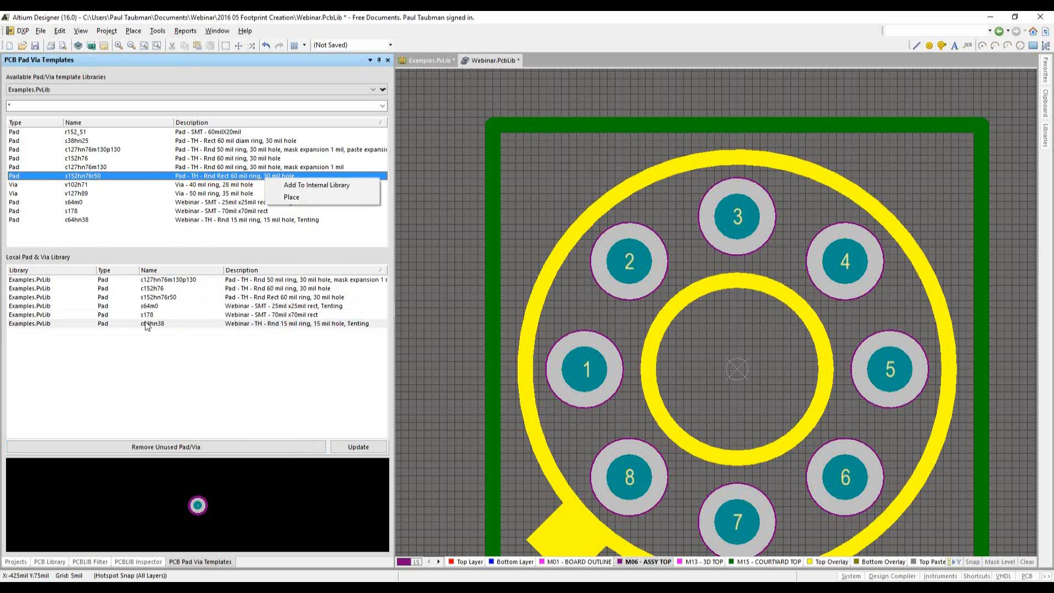
pyautogui.click(304, 198)
pyautogui.press('Escape')
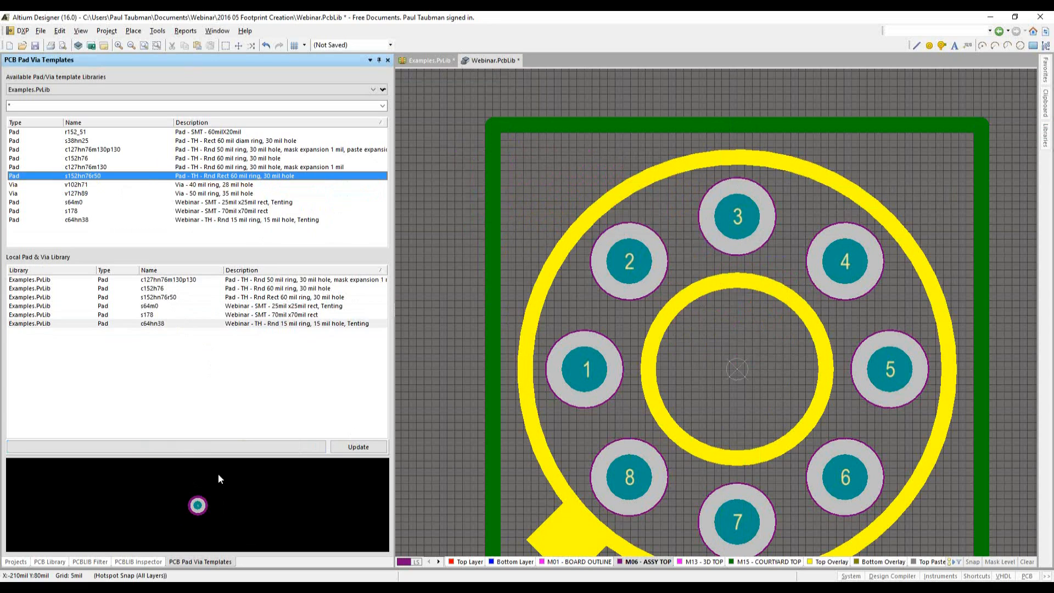
# Preview the local s152hn76r50, s178 and c152h76 pads, and look through the available via and c64hn38 templates
pyautogui.click(212, 299)
pyautogui.click(223, 315)
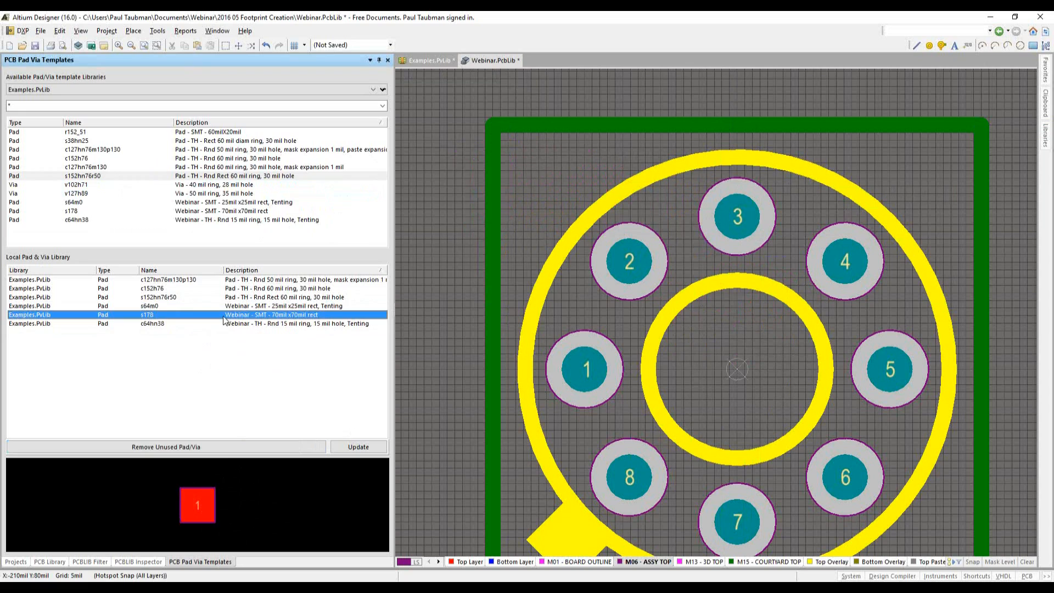
pyautogui.click(222, 193)
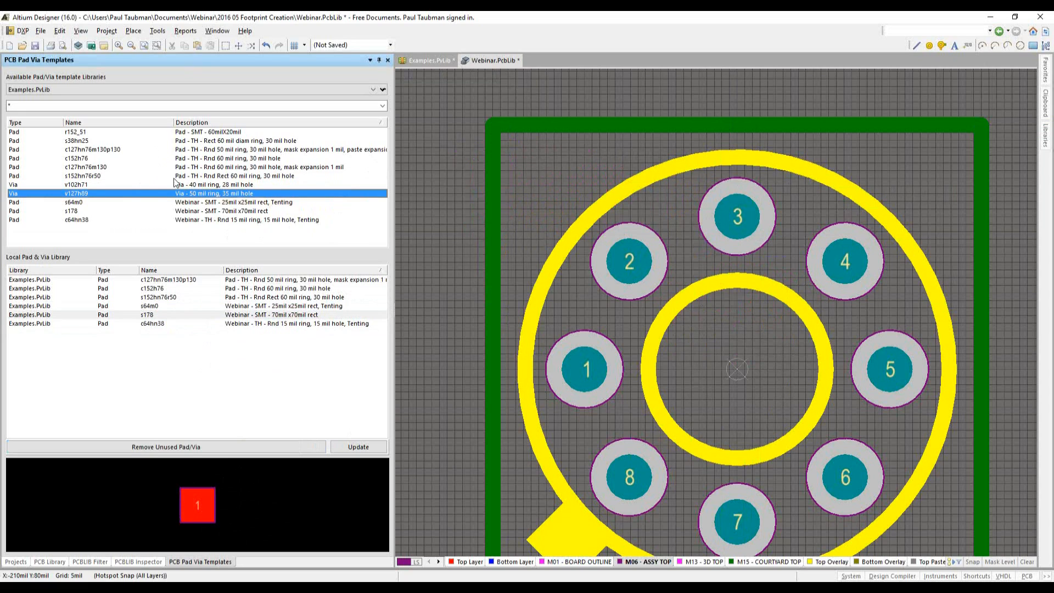
pyautogui.click(214, 221)
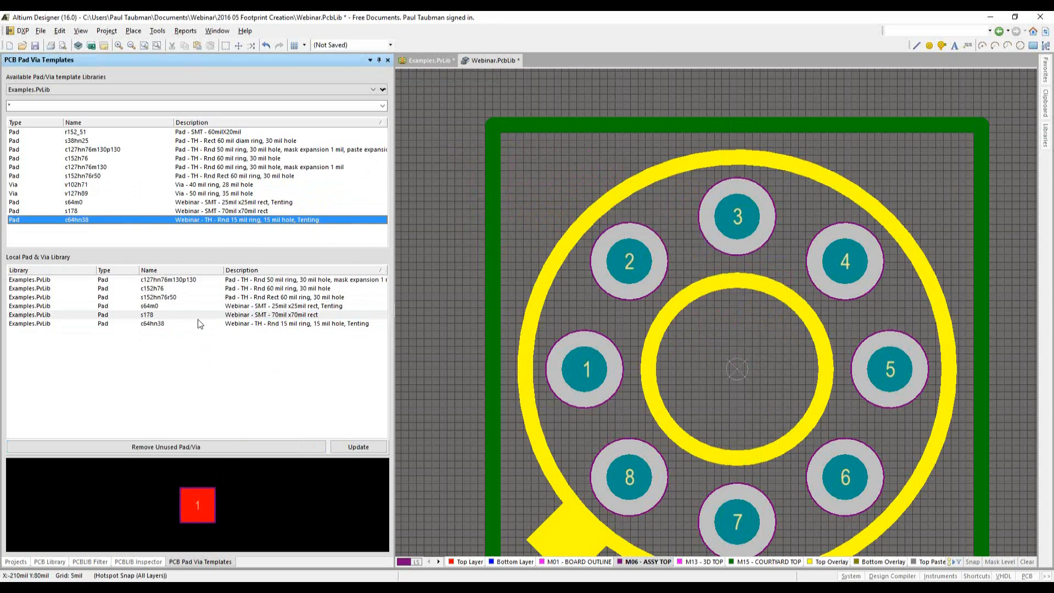
pyautogui.click(250, 290)
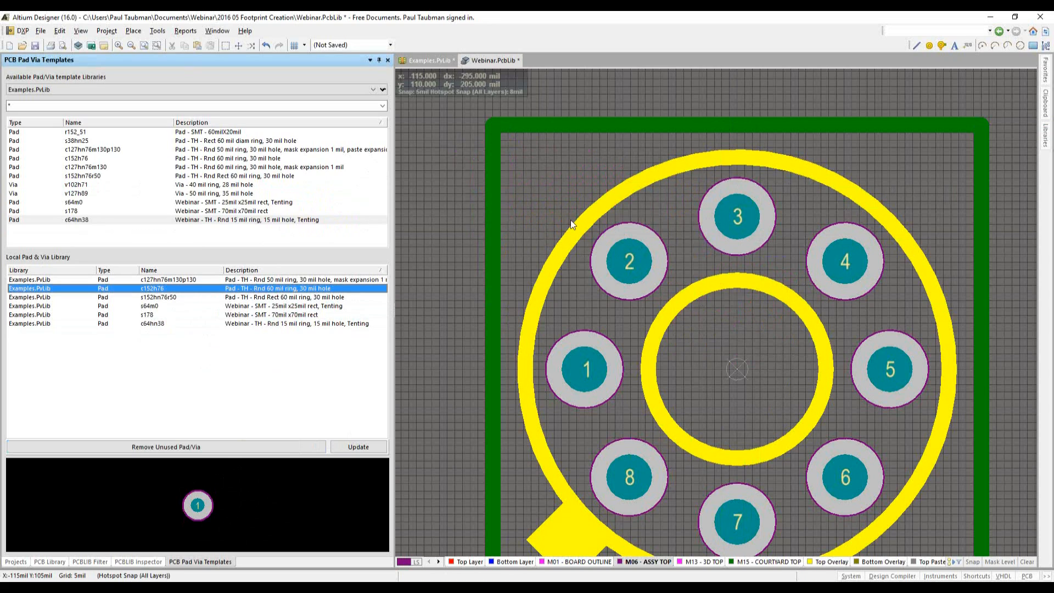
# Inspect the properties of pad 2, including its linked pad template, and leave them without making changes
pyautogui.click(625, 258)
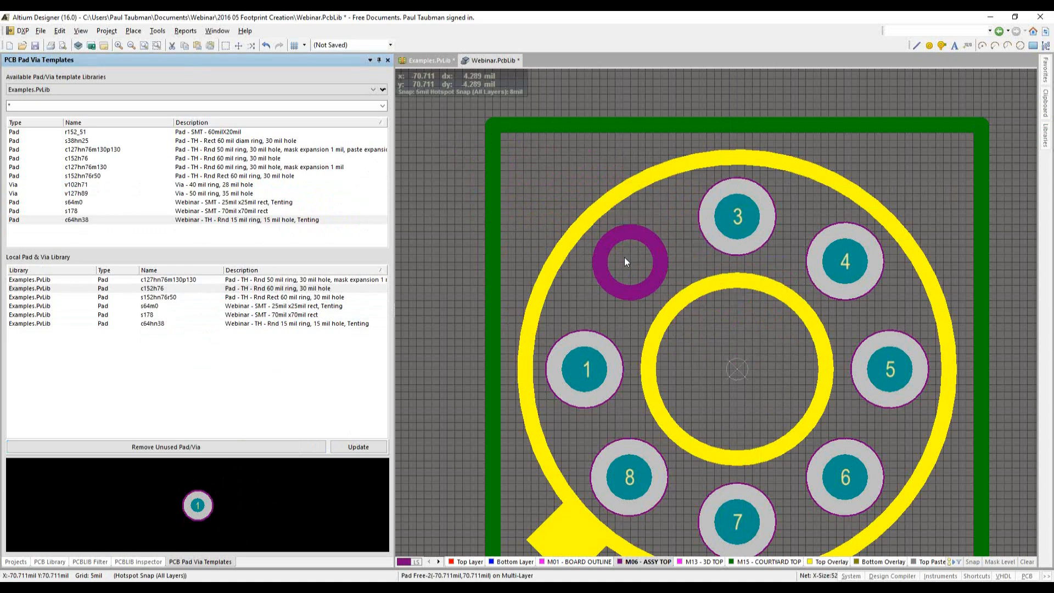
pyautogui.doubleClick(624, 257)
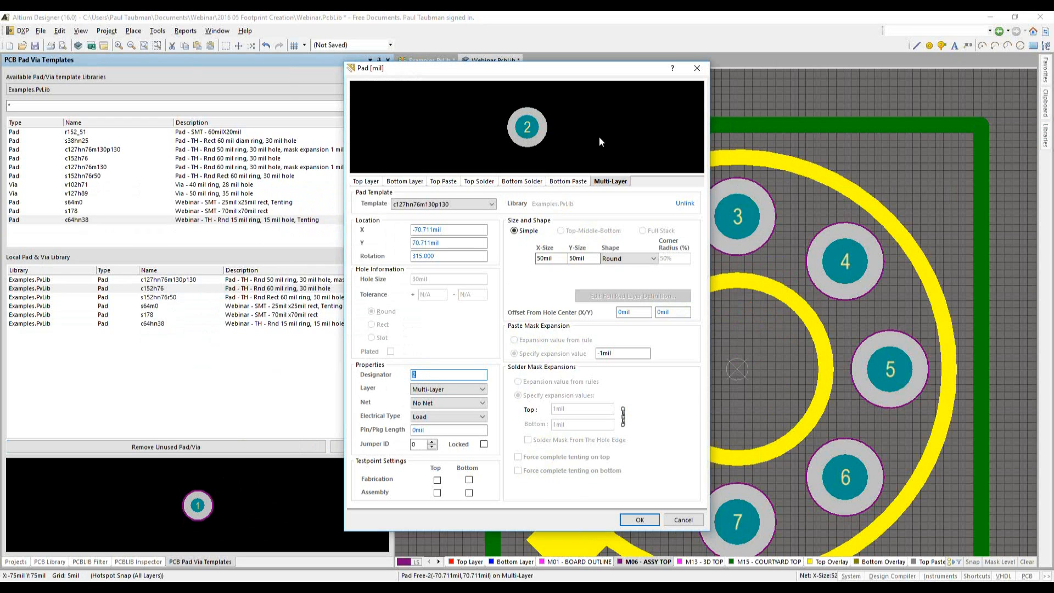
pyautogui.click(683, 520)
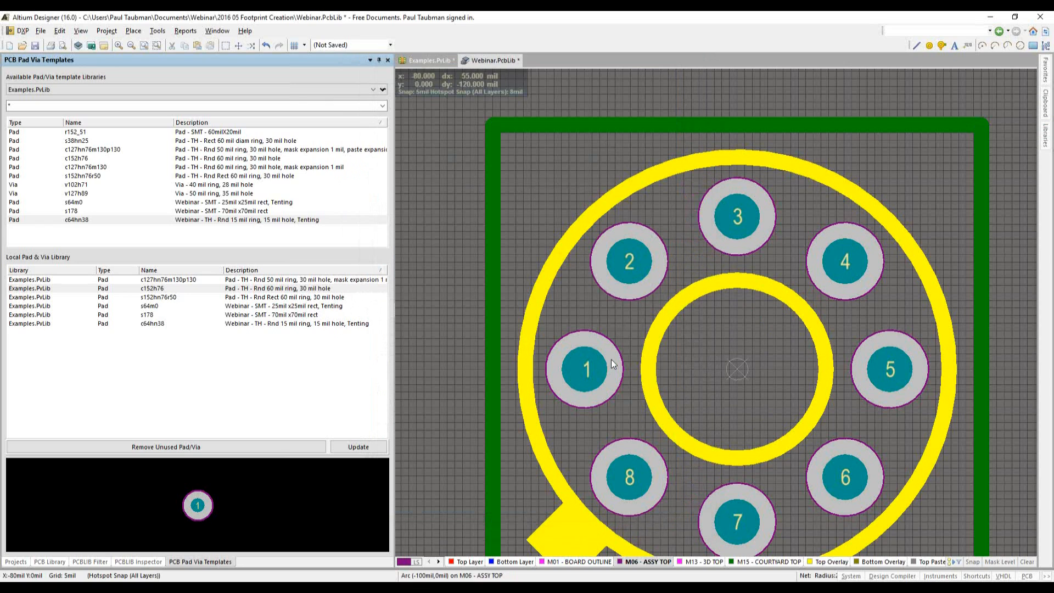
pyautogui.keyDown('ctrl'); pyautogui.scroll(-1, 624, 385); pyautogui.keyUp('ctrl')
pyautogui.moveTo(630, 390); pyautogui.dragTo(626, 381, button='right')
pyautogui.scroll(-2, 627, 380)
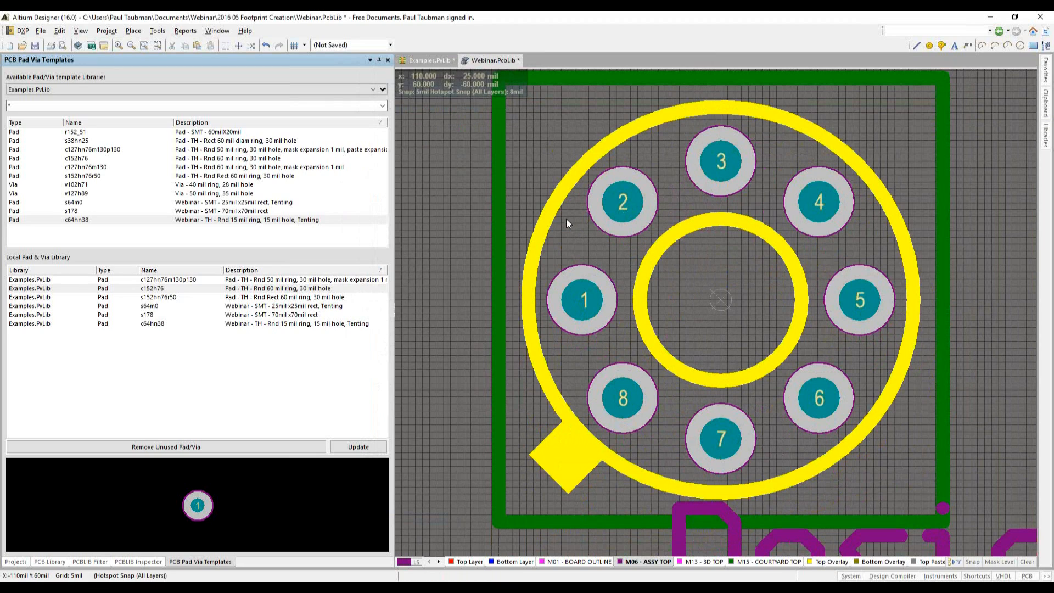
pyautogui.click(158, 31)
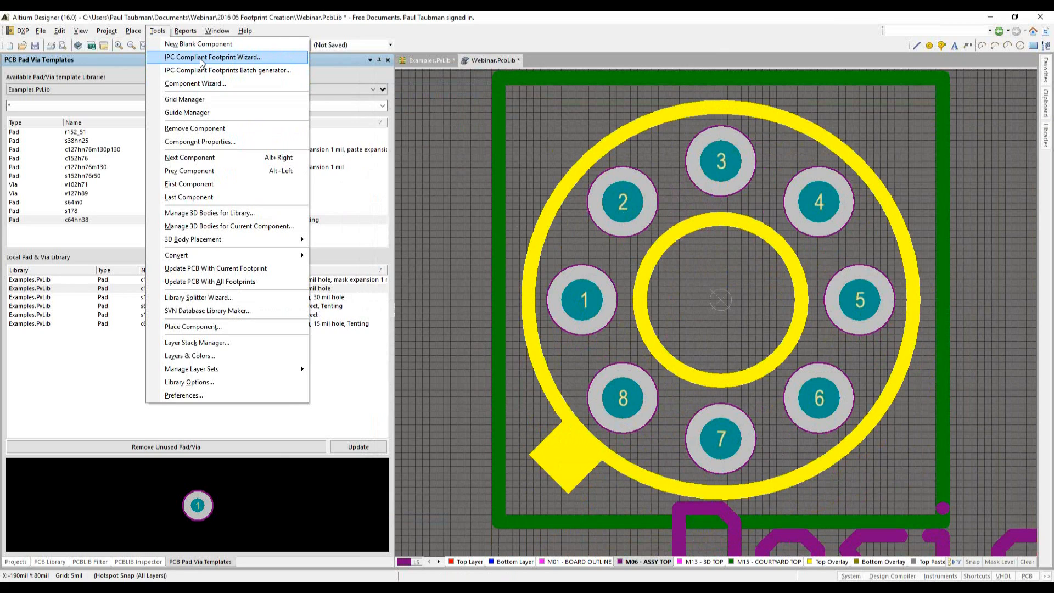
pyautogui.click(450, 161)
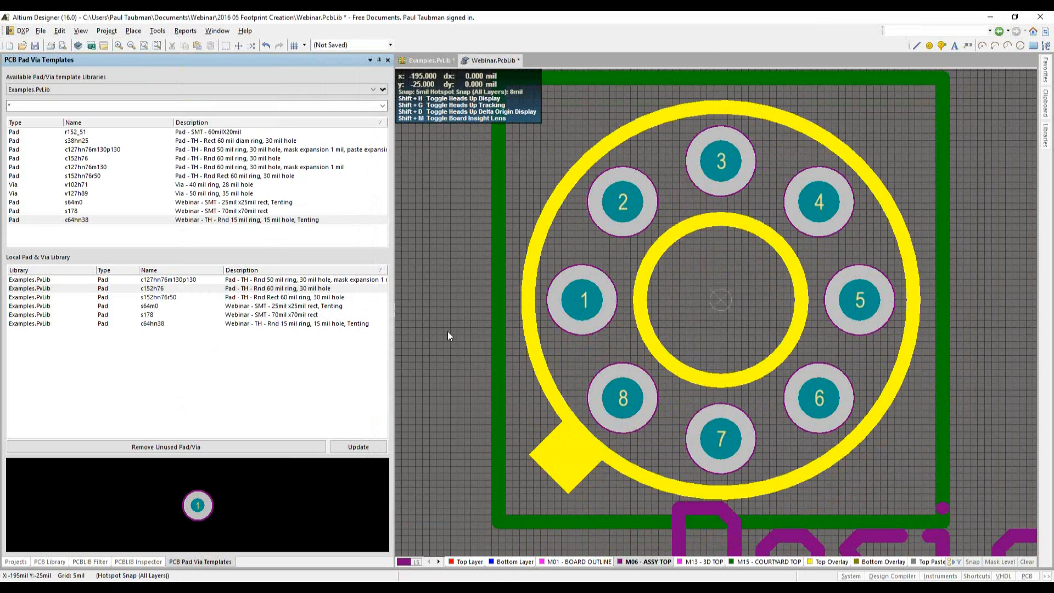
# Examine the layers and colors of the Webinar.PcbLib view configuration, including the mechanical layers, without changing them
pyautogui.press('l')
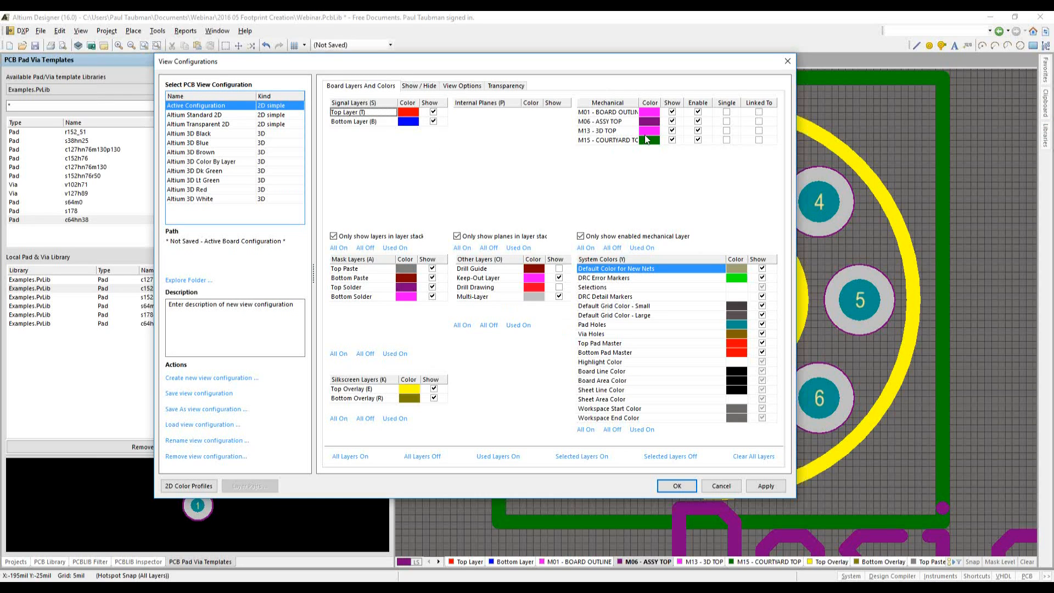
pyautogui.moveTo(659, 65); pyautogui.dragTo(672, 61)
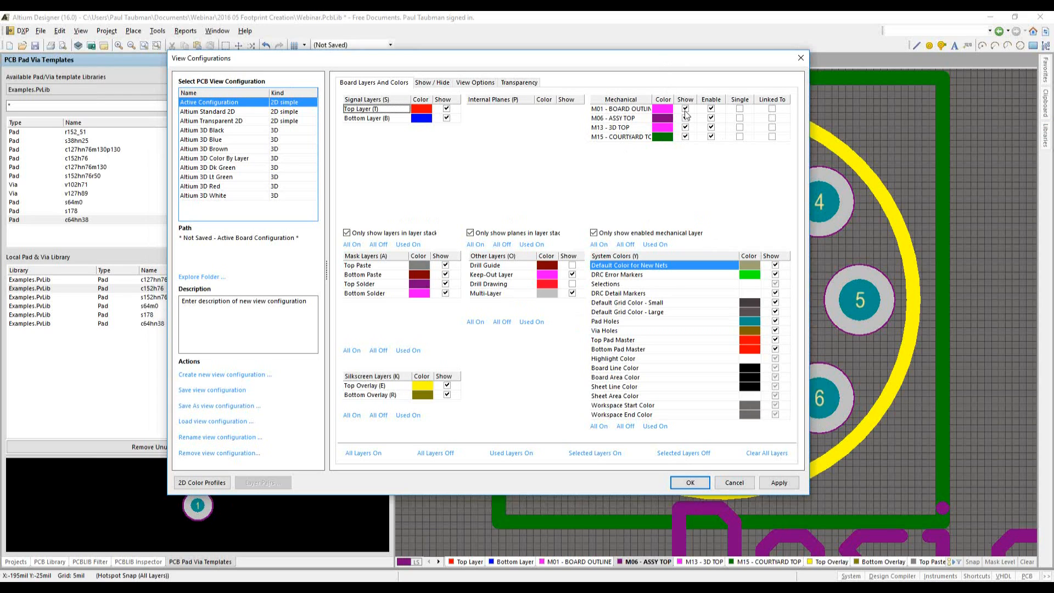
pyautogui.click(733, 483)
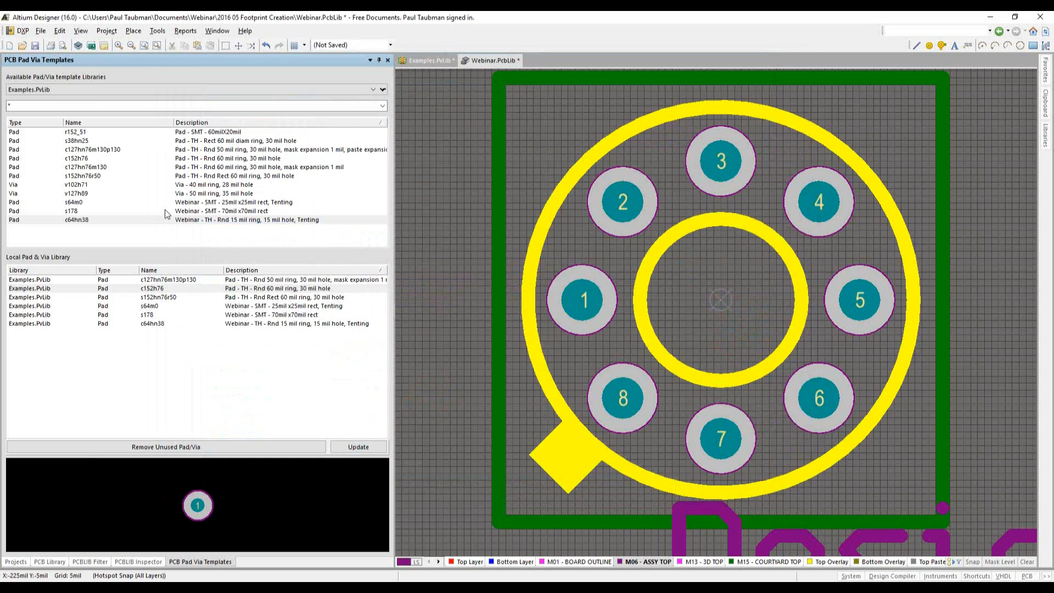
# Examine the default template set for new free-document PCB libraries in the system preferences, and leave without changes
pyautogui.click(24, 31)
pyautogui.click(28, 74)
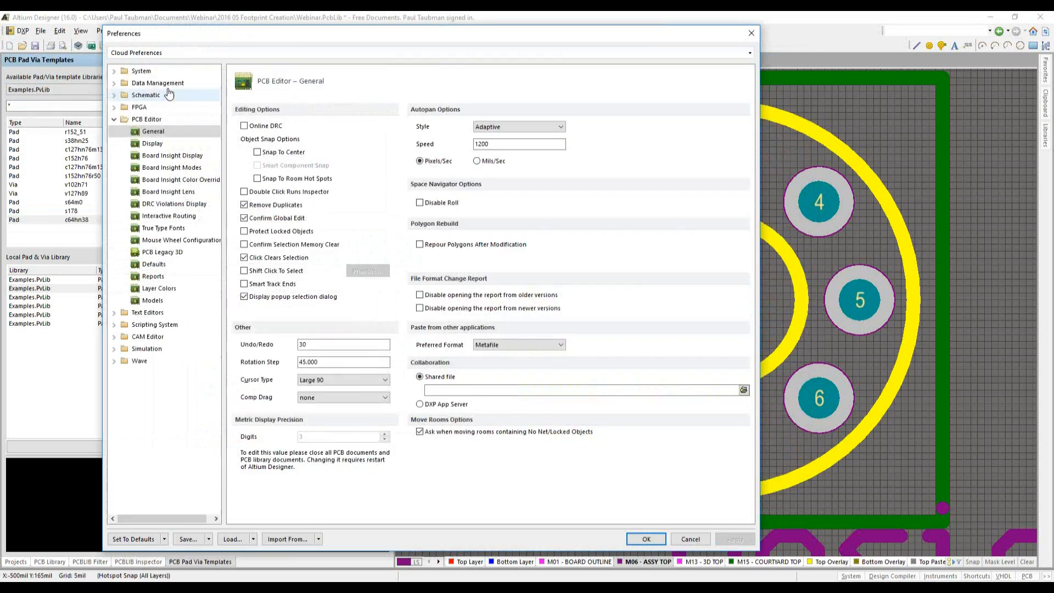
pyautogui.click(141, 71)
pyautogui.click(151, 193)
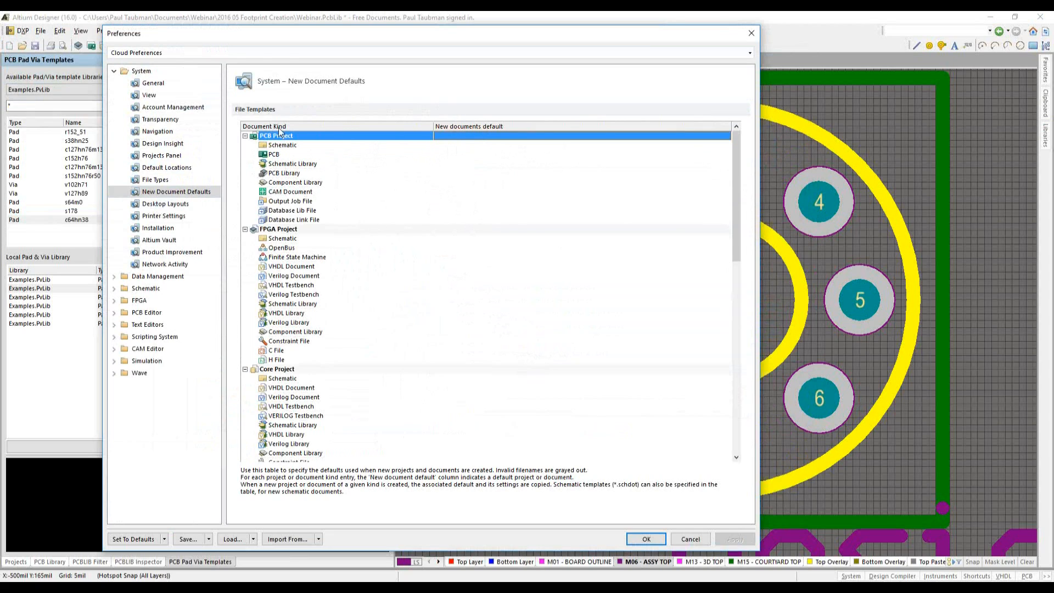
pyautogui.moveTo(736, 220); pyautogui.dragTo(726, 409)
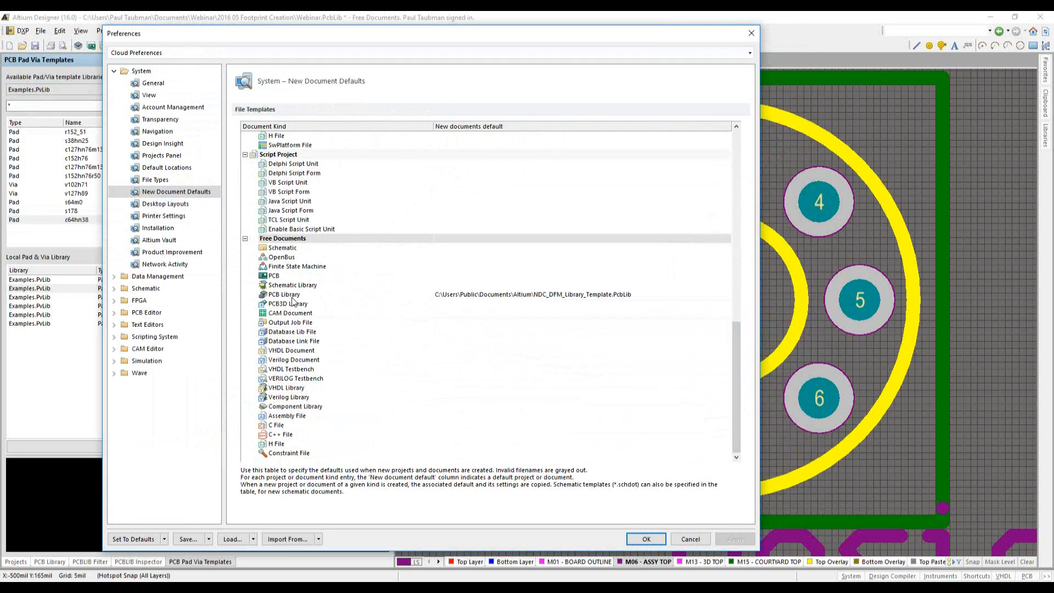
pyautogui.click(443, 295)
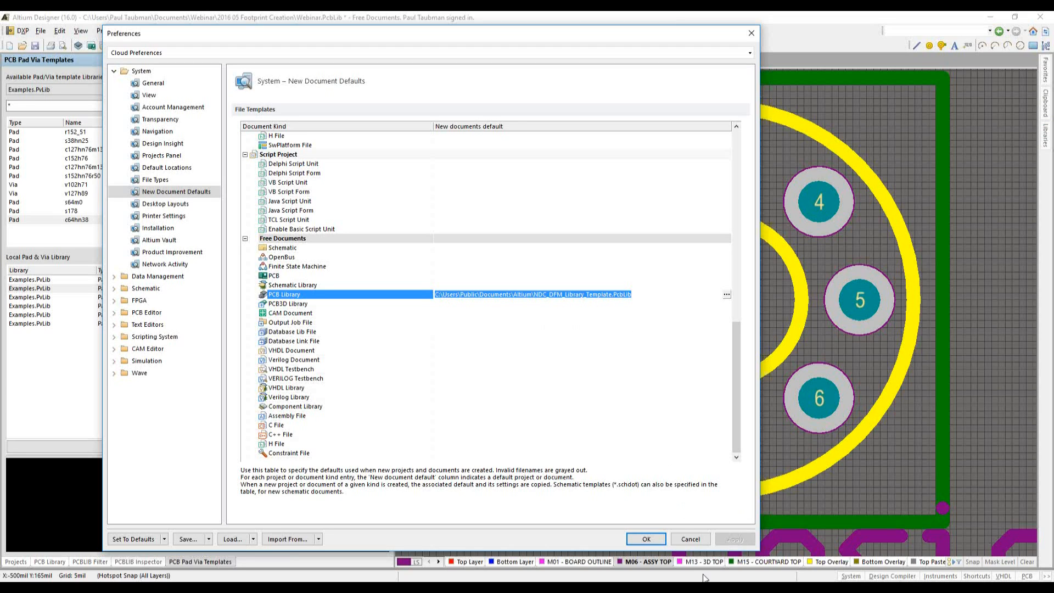
pyautogui.click(694, 539)
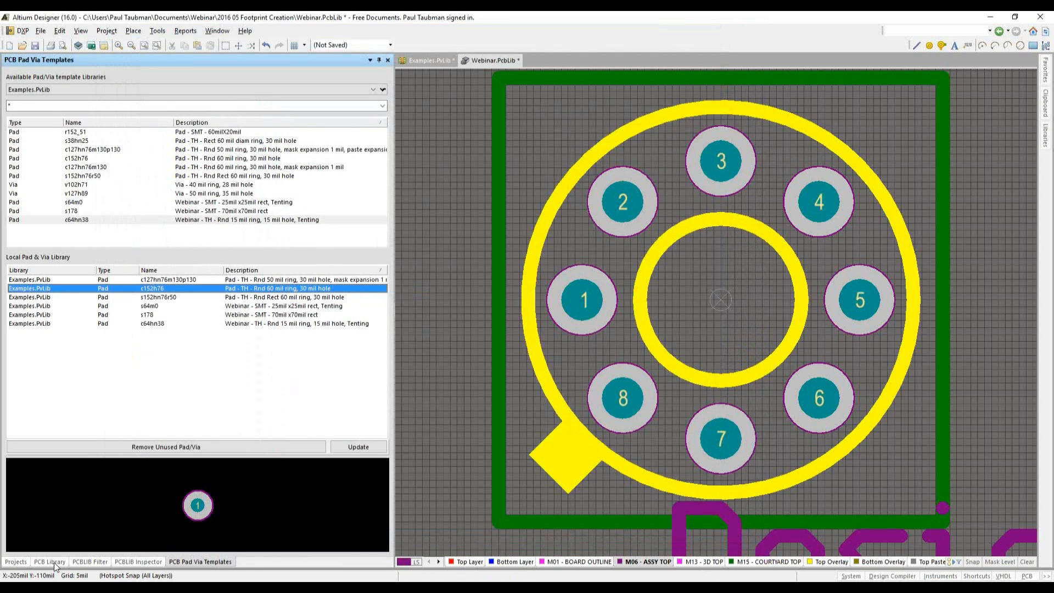
# Create a new PCB library among the free documents and activate its empty footprint workspace
pyautogui.click(55, 563)
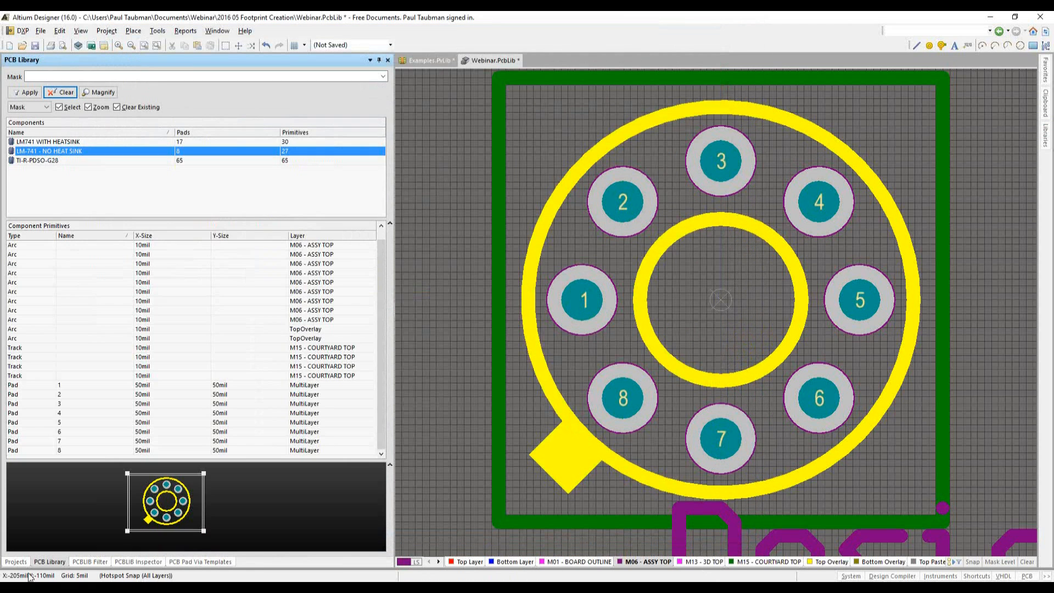
pyautogui.click(14, 562)
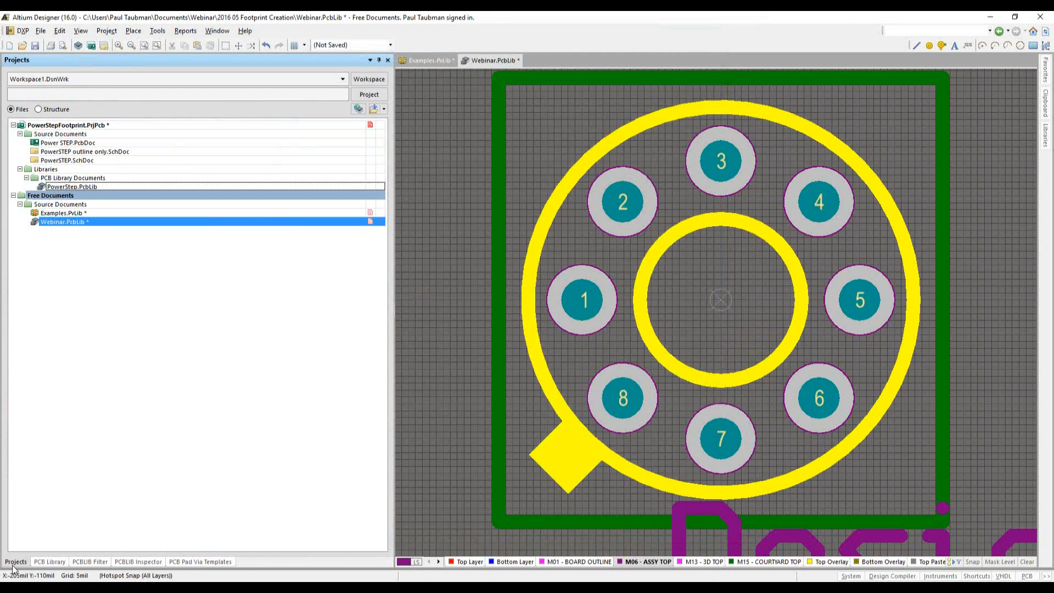
pyautogui.click(41, 31)
pyautogui.moveTo(57, 44)
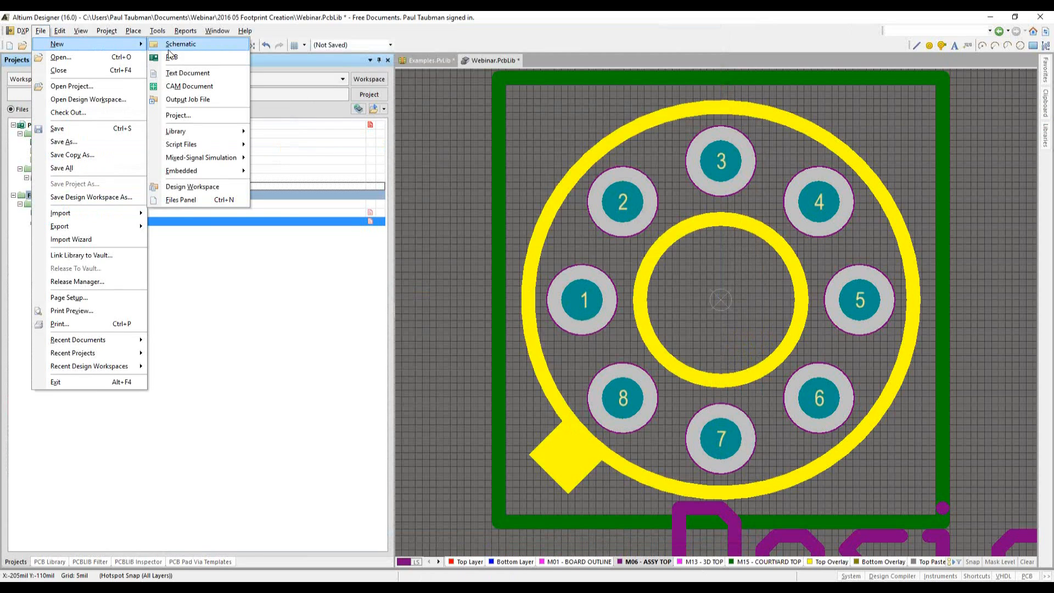
pyautogui.moveTo(186, 132)
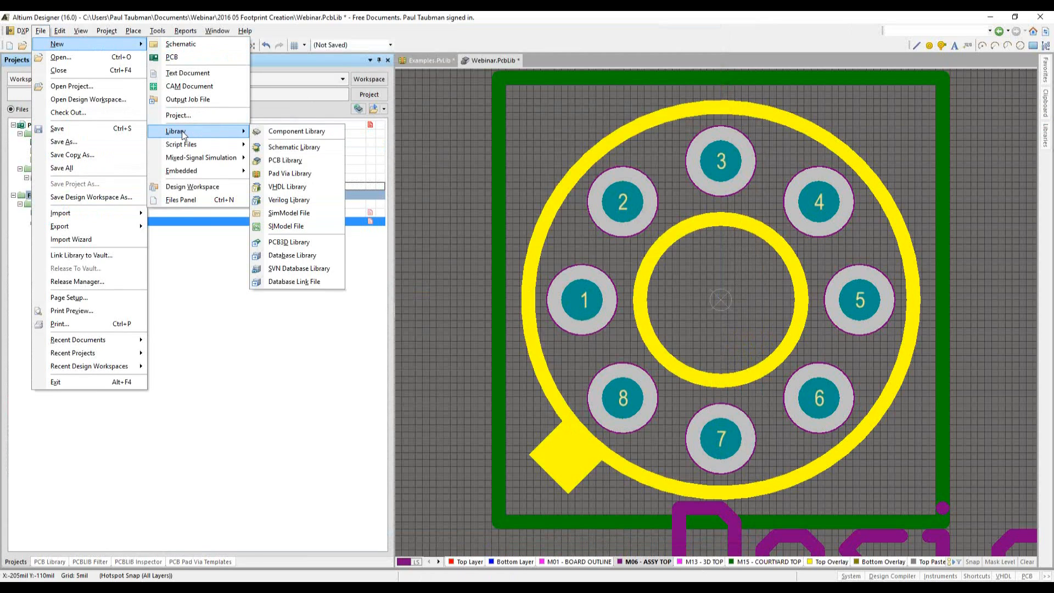
pyautogui.click(294, 162)
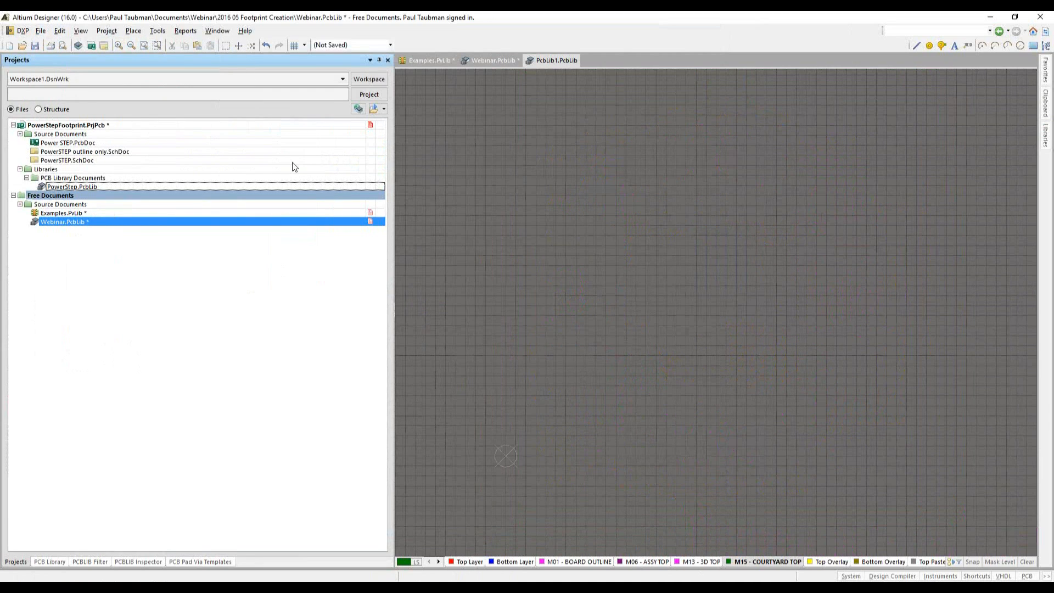
pyautogui.click(545, 265)
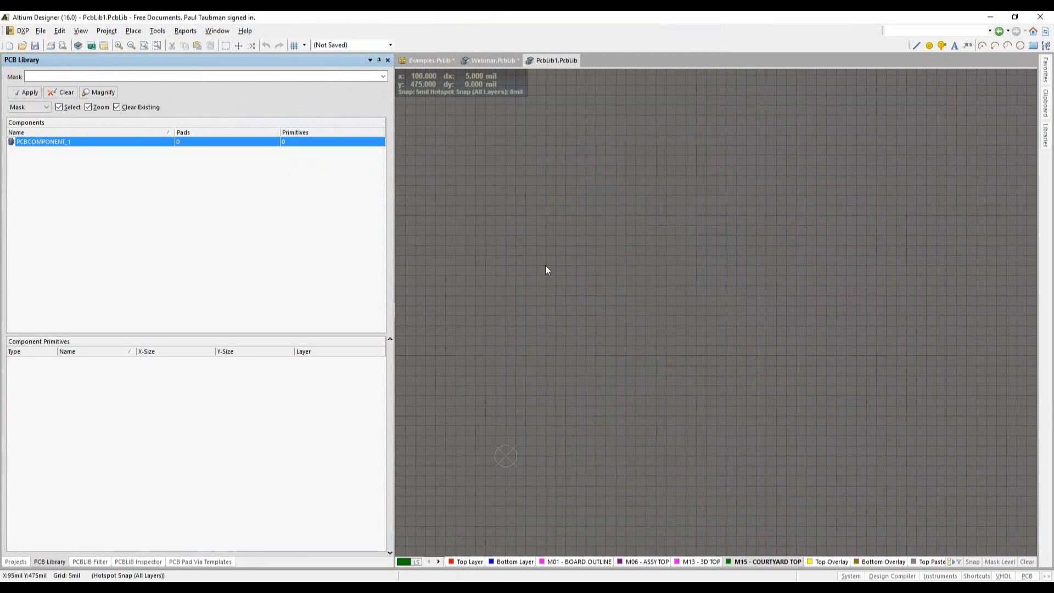
# Examine the layers the new PCB library takes from the default template, and leave the view configuration unchanged
pyautogui.press('l')
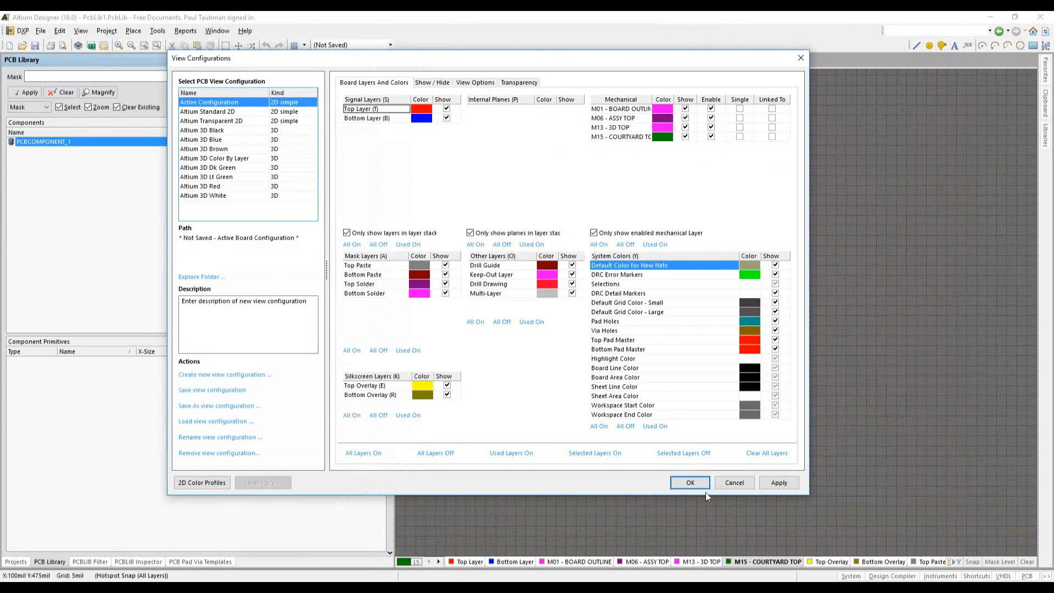
pyautogui.click(730, 486)
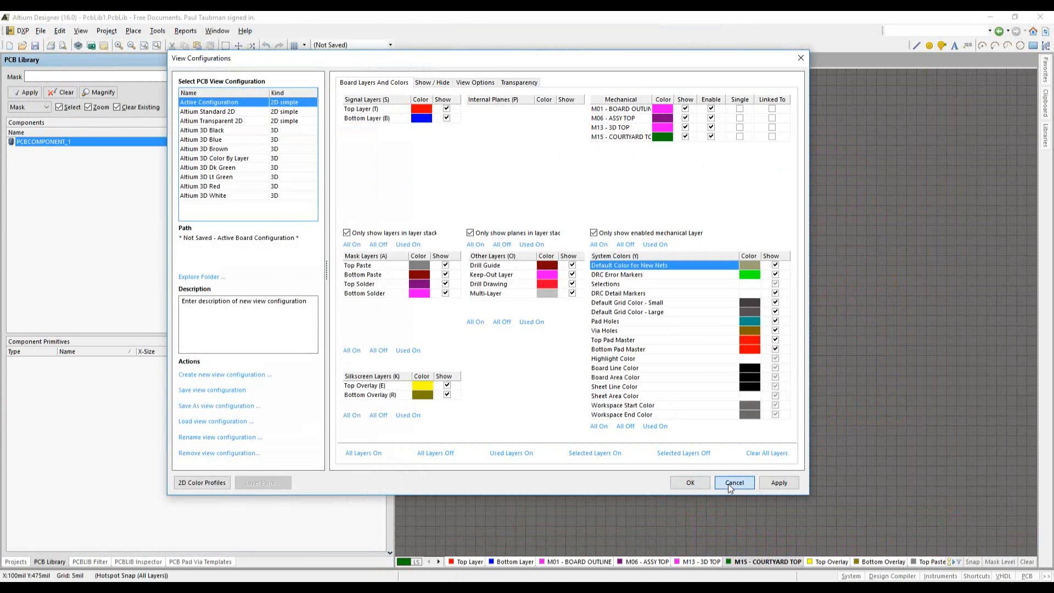
pyautogui.click(730, 487)
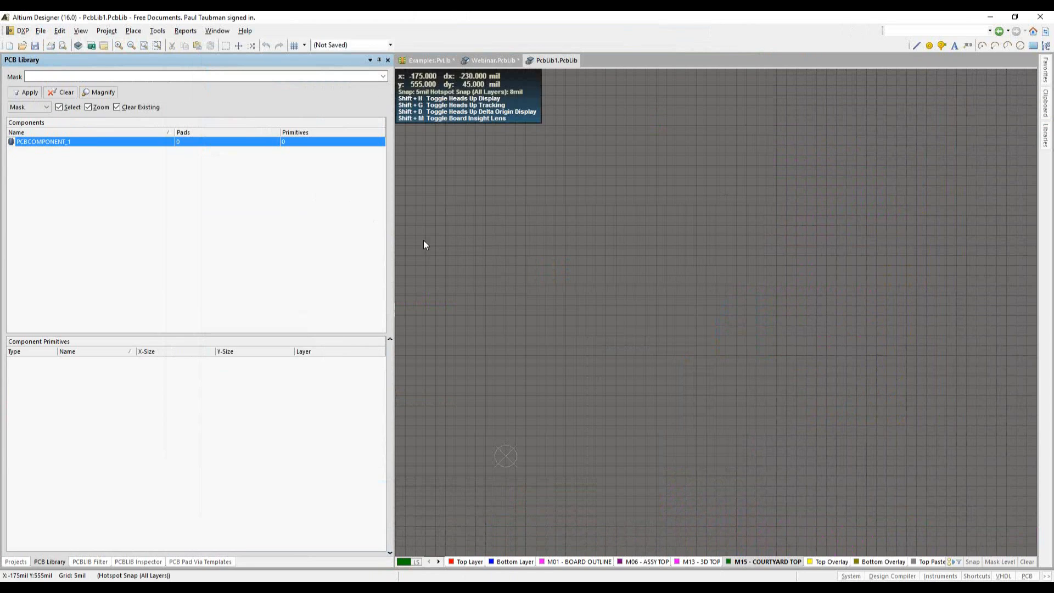
# Close the new PCB library PcbLib1.PcbLib and return to Webinar.PcbLib
pyautogui.click(16, 562)
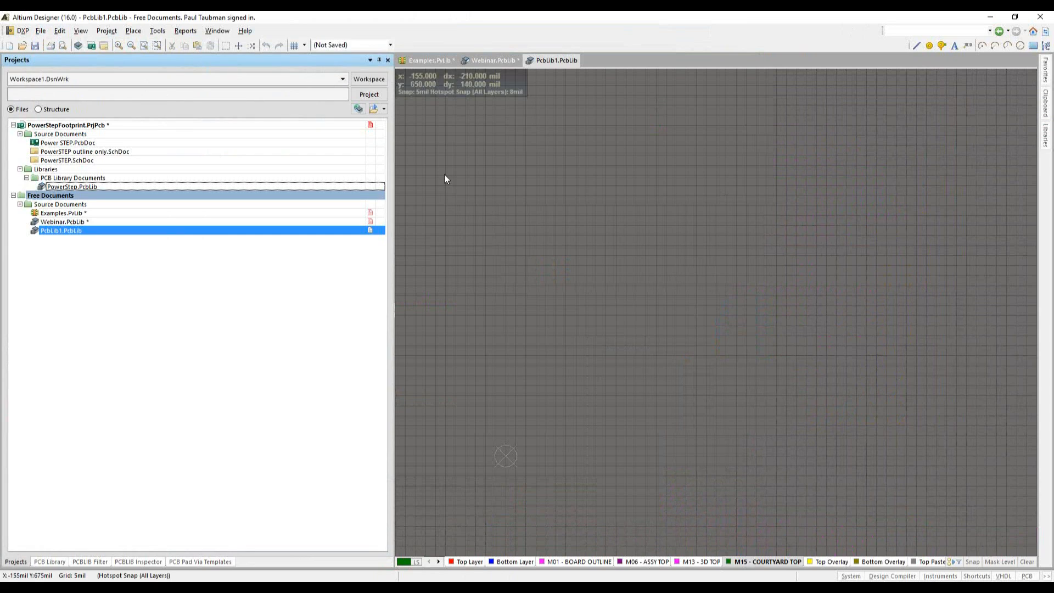
pyautogui.click(538, 55)
pyautogui.click(557, 63)
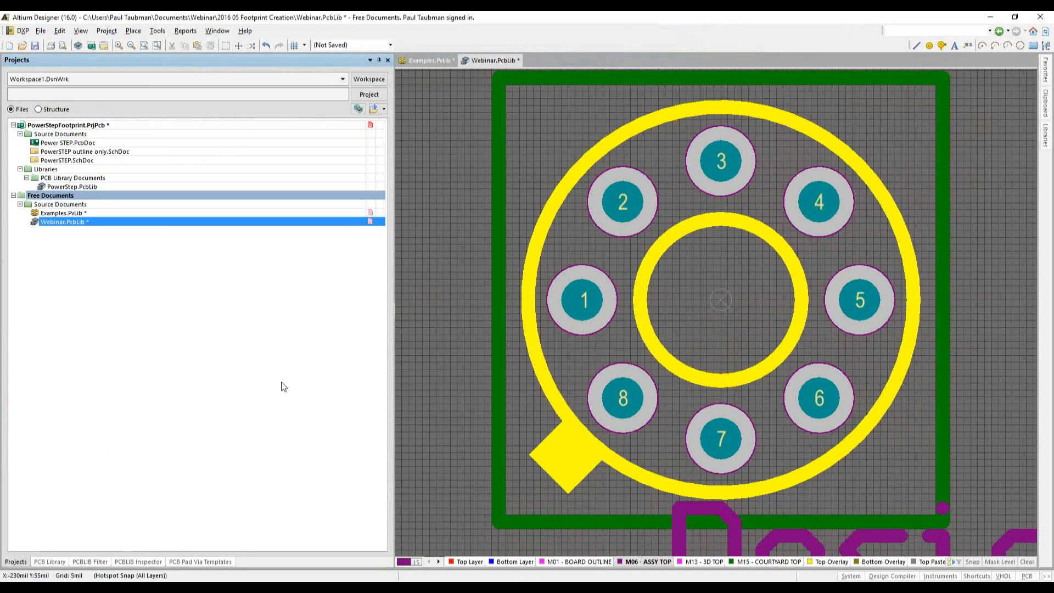
# Add a new blank component to the Webinar.PcbLib library and enter A - LM-741 as its name
pyautogui.click(50, 562)
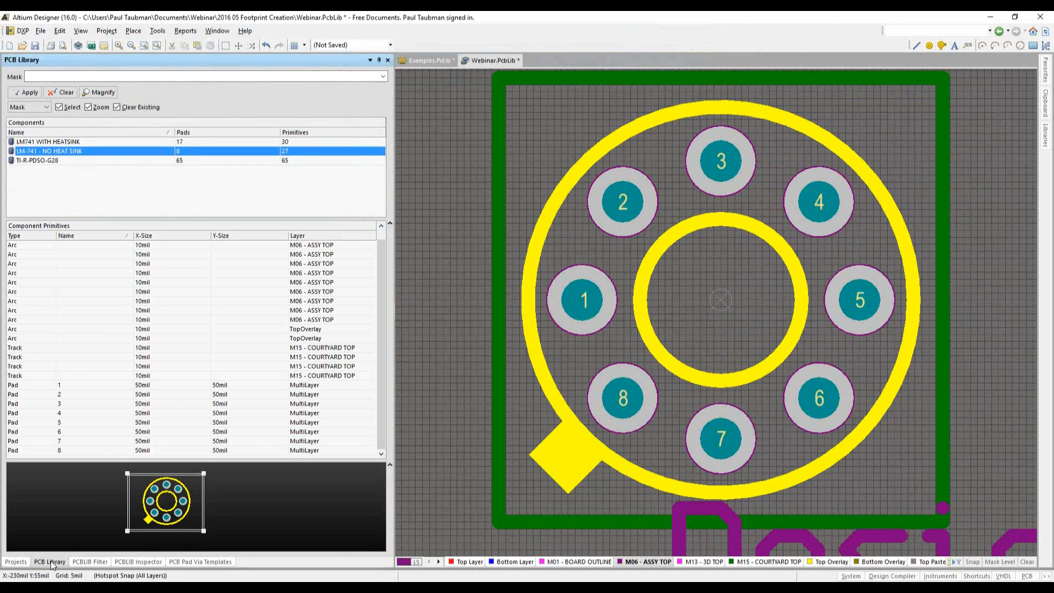
pyautogui.rightClick(109, 181)
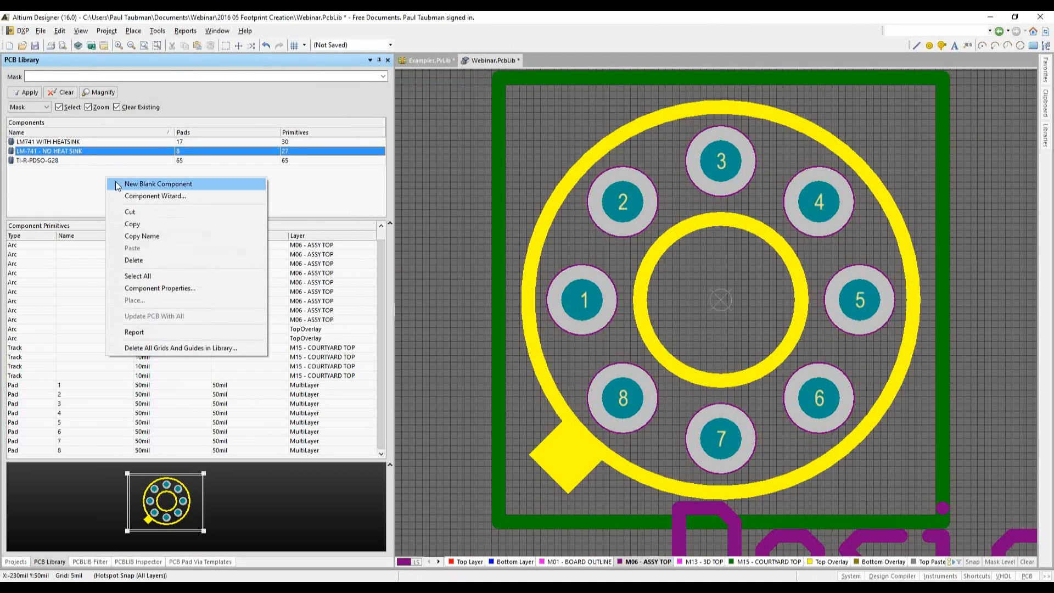
pyautogui.click(129, 185)
pyautogui.doubleClick(88, 161)
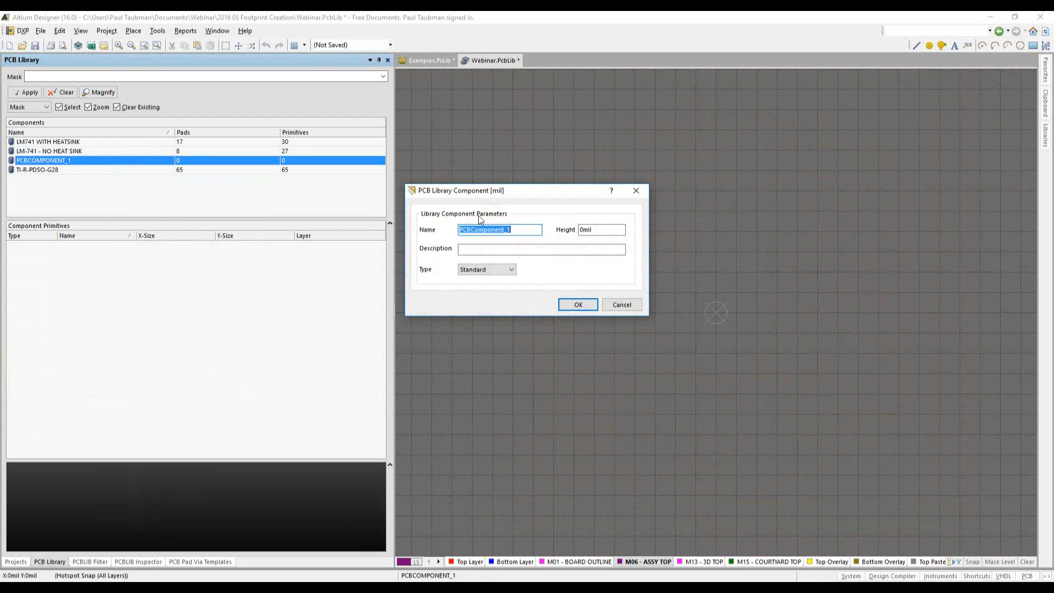
pyautogui.write('A - LM-741')
# Review the available component types, keep Standard, and accept the new component's parameters
pyautogui.click(512, 271)
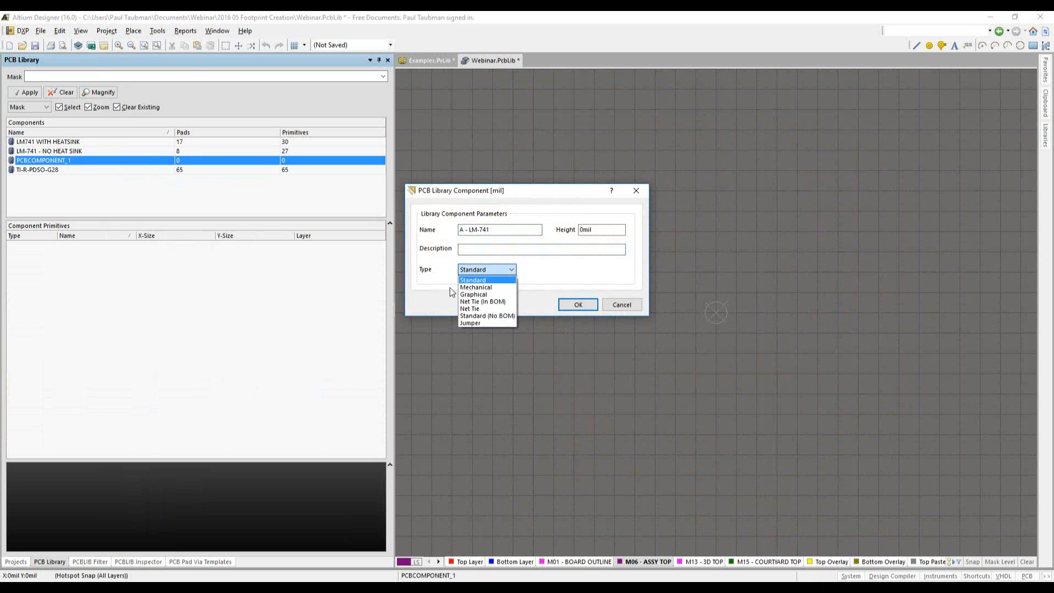
pyautogui.click(489, 270)
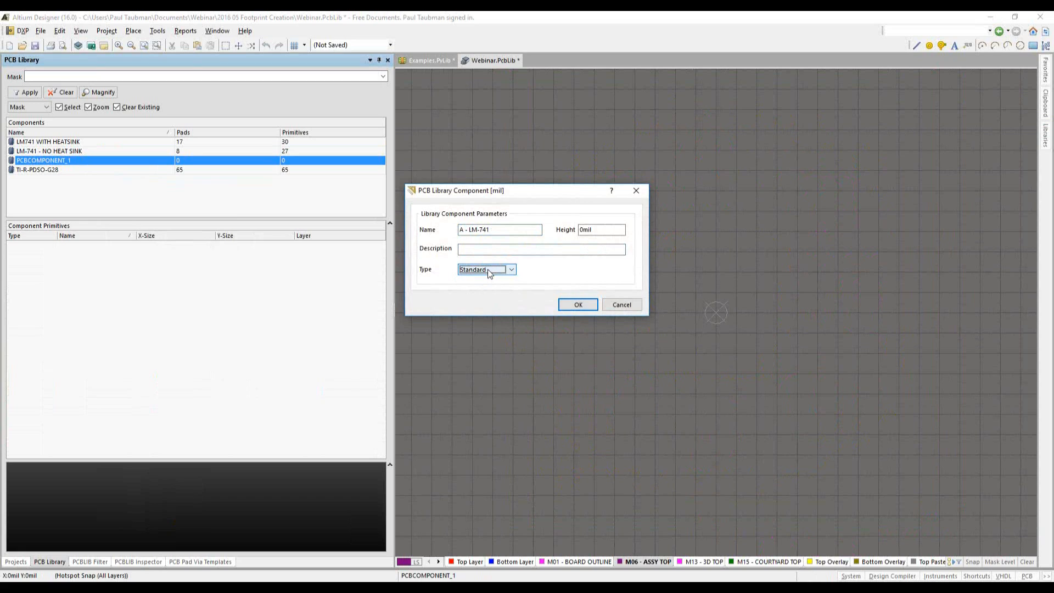
pyautogui.click(512, 270)
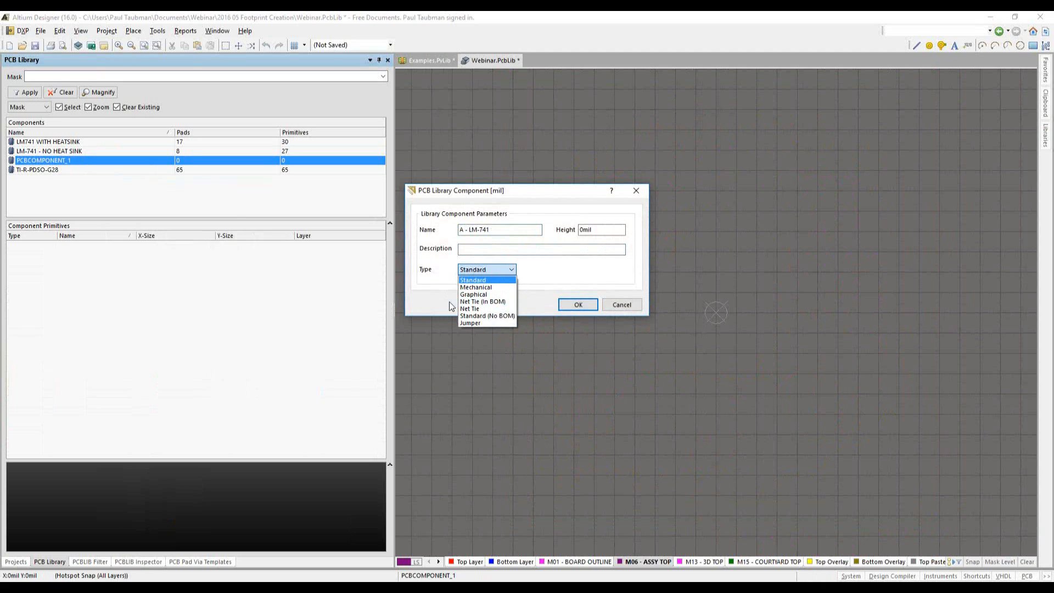
pyautogui.click(431, 276)
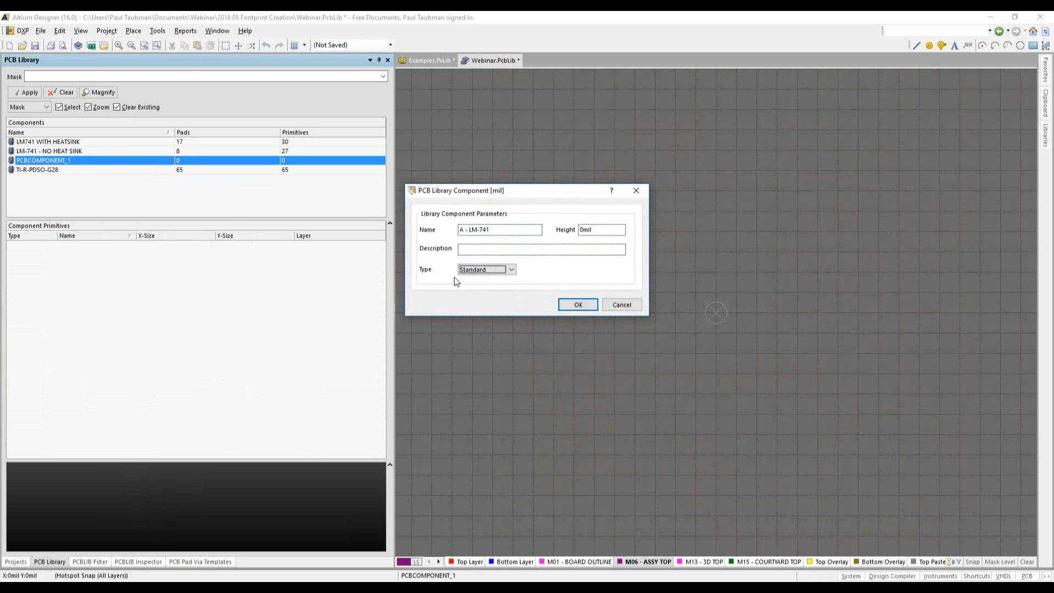
pyautogui.click(574, 304)
pyautogui.moveTo(643, 314); pyautogui.dragTo(617, 263, button='right')
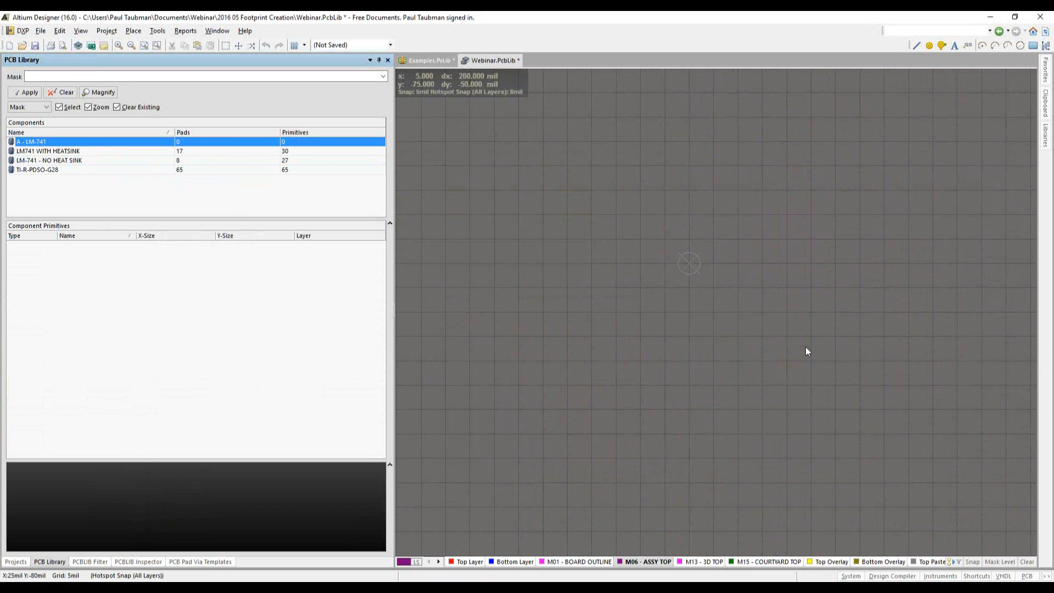
# Switch to Op Amp 741.pdf in Adobe Acrobat and examine the package drawing's lead diameter, pin spacing and pin circle dimensions
pyautogui.click(255, 589)
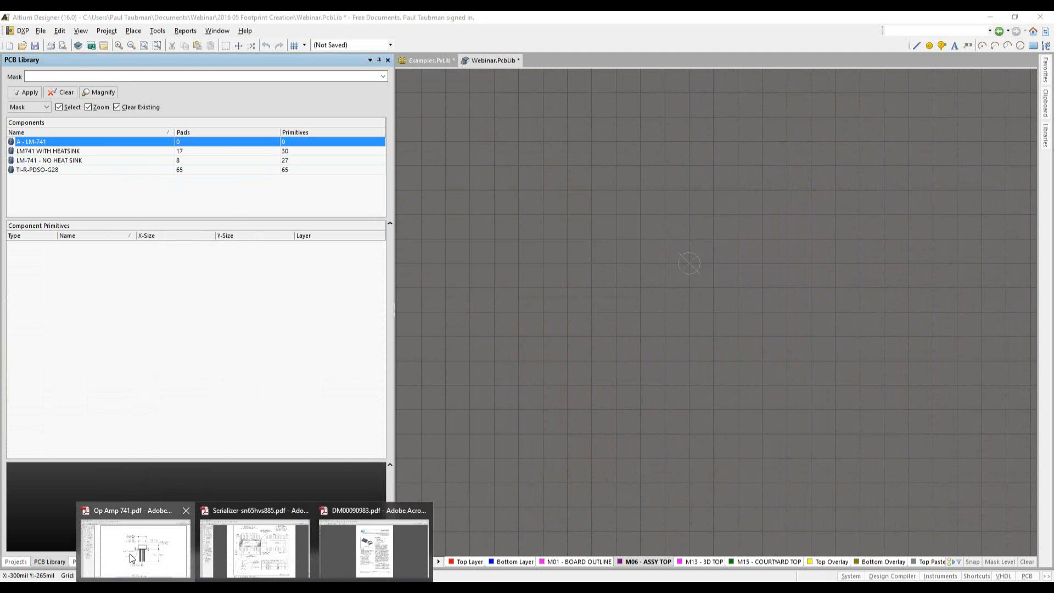
pyautogui.click(131, 559)
pyautogui.scroll(-5, 545, 310)
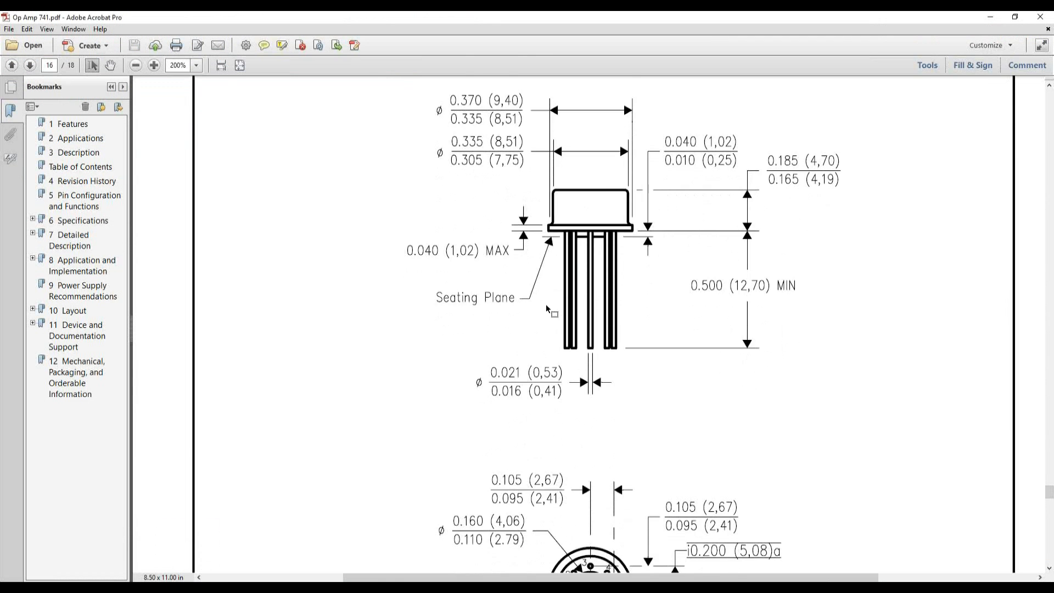
pyautogui.scroll(-5, 545, 310)
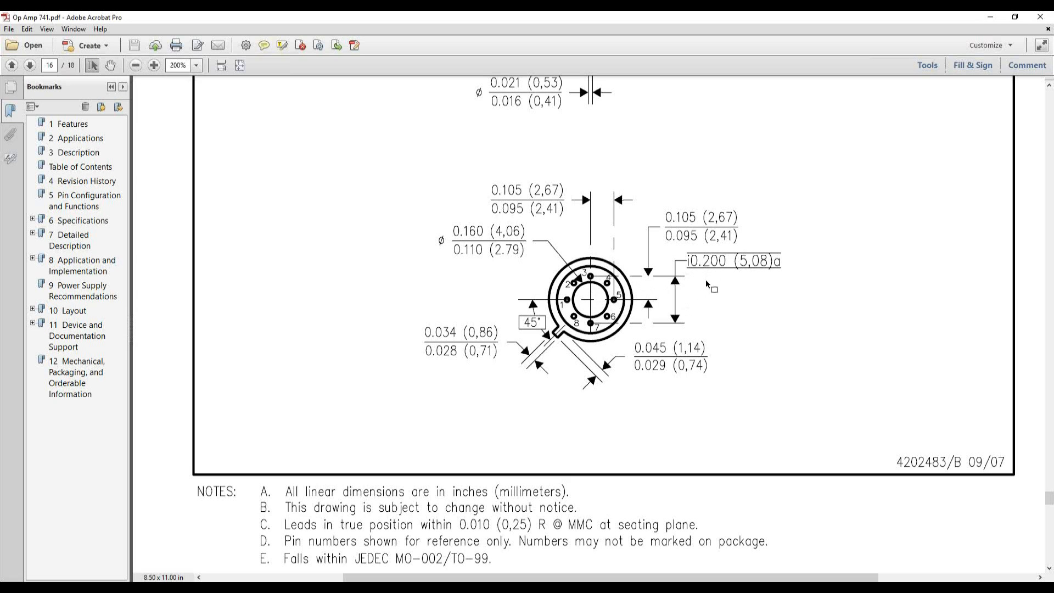
pyautogui.scroll(3, 677, 291)
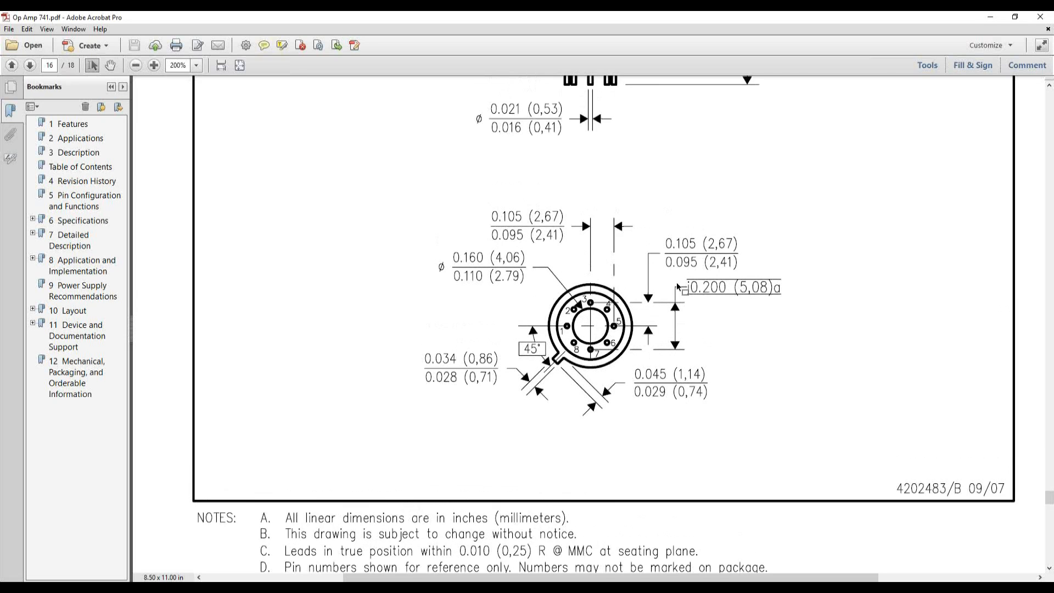
pyautogui.scroll(3, 679, 286)
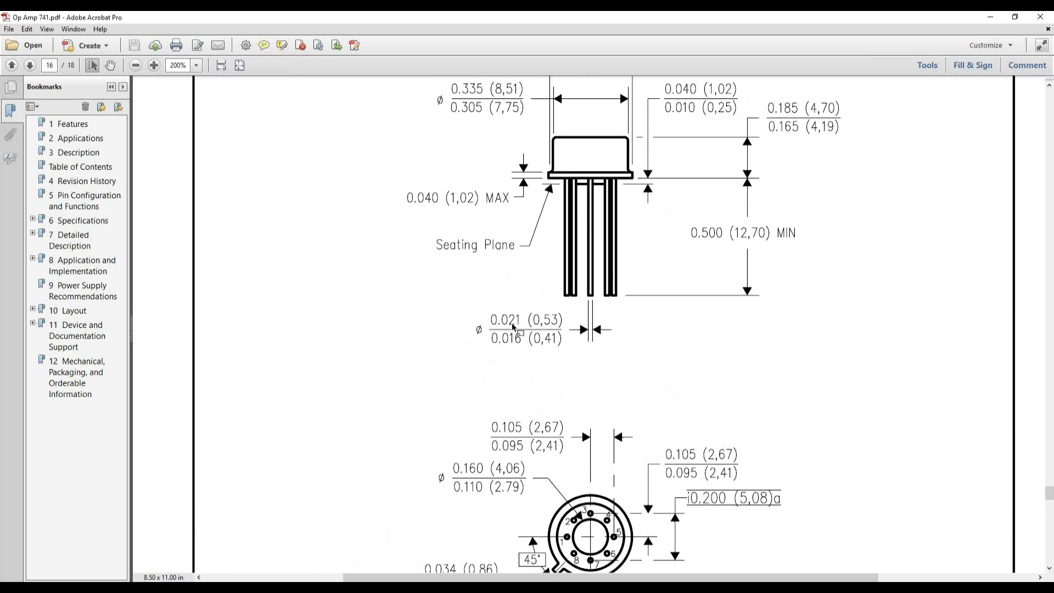
pyautogui.scroll(-3, 670, 374)
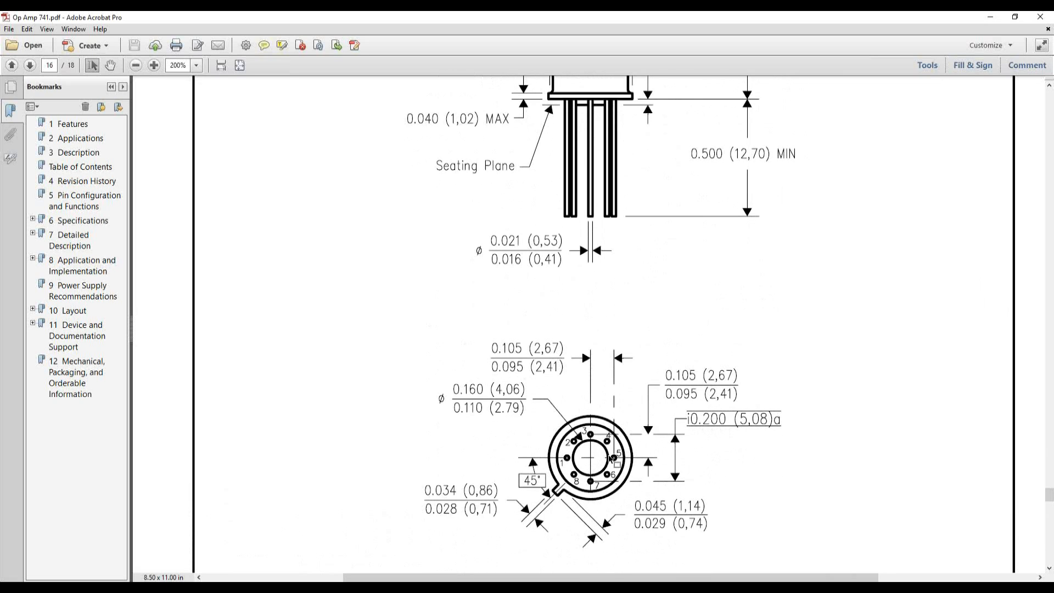
pyautogui.rightClick(610, 461)
pyautogui.click(575, 445)
pyautogui.hotkey('alt', 'Tab')
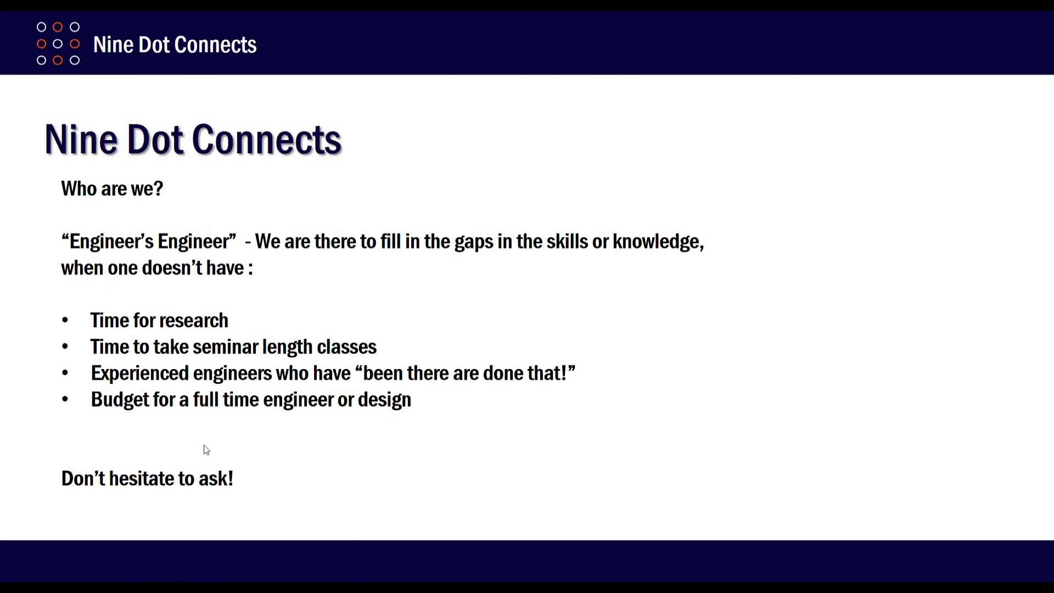
pyautogui.click(334, 466)
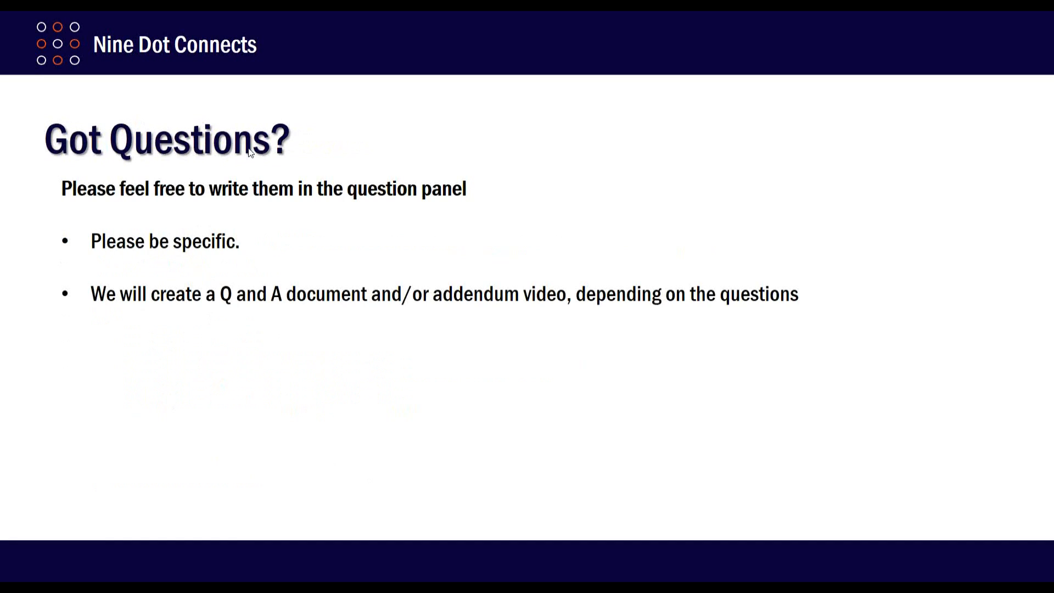
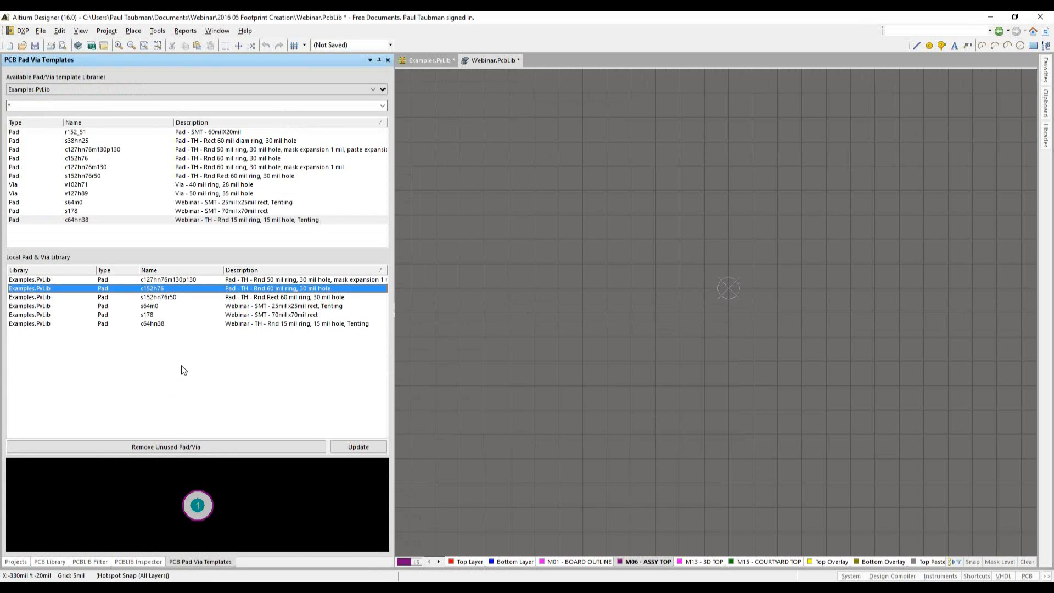
# Start placing a pad from the local template c127hn76m130p130 and check its paste and solder mask expansion properties
pyautogui.click(282, 280)
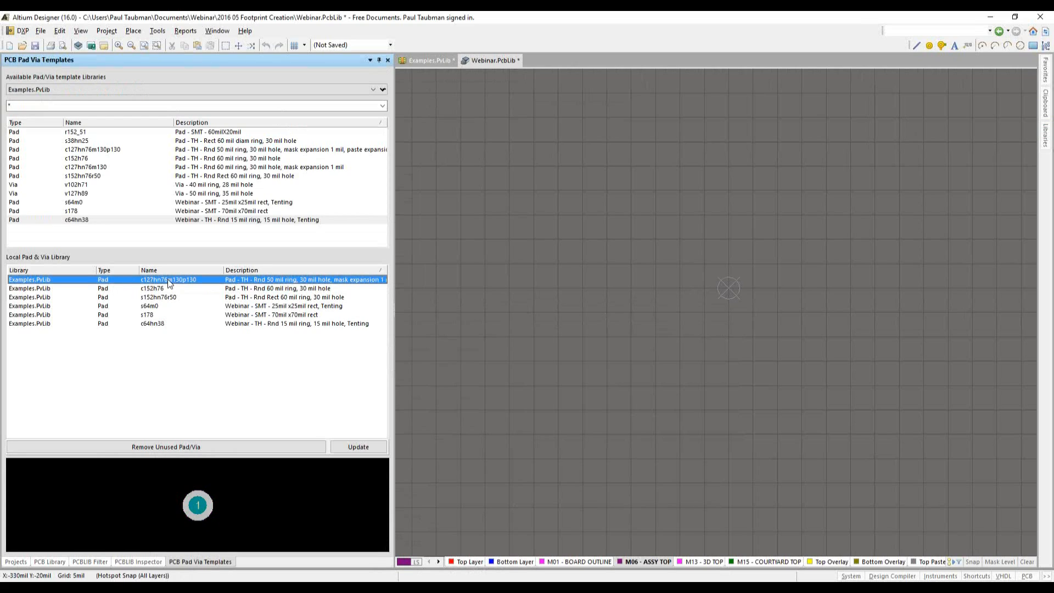
pyautogui.rightClick(250, 279)
pyautogui.click(270, 284)
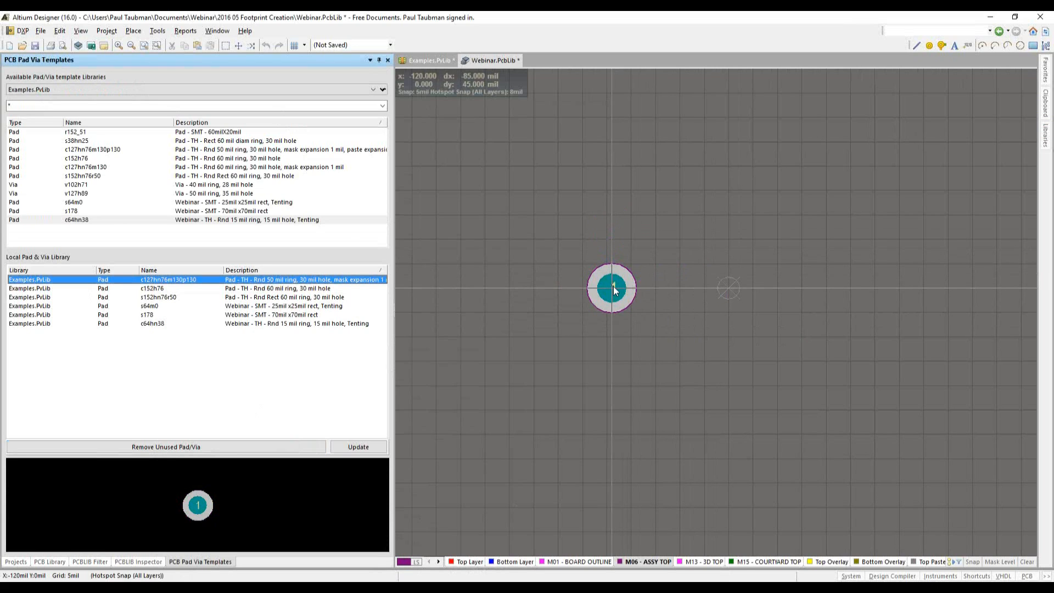
pyautogui.press('Tab')
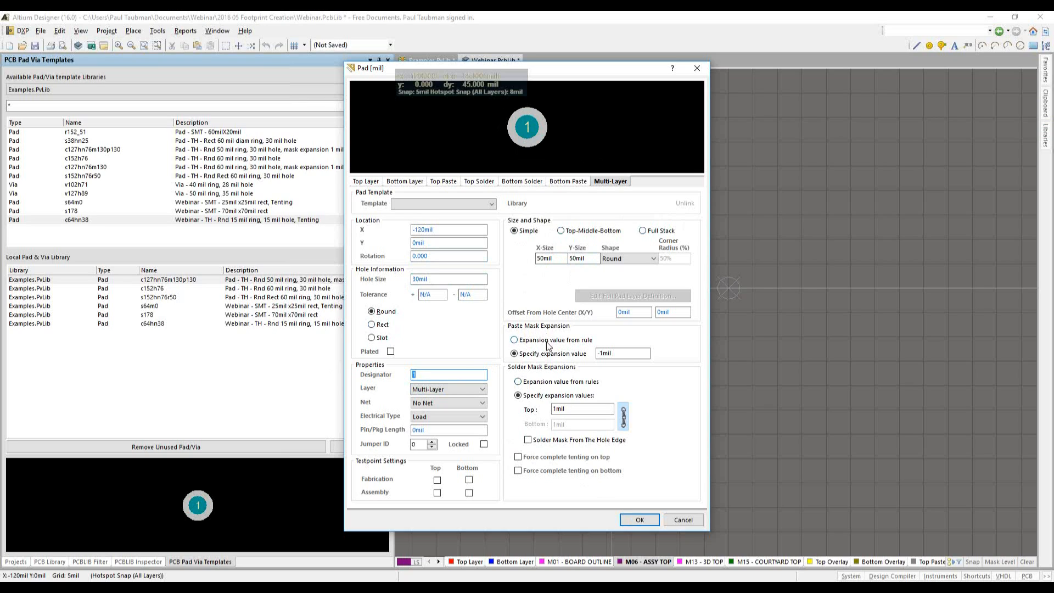
pyautogui.click(598, 354)
pyautogui.click(634, 519)
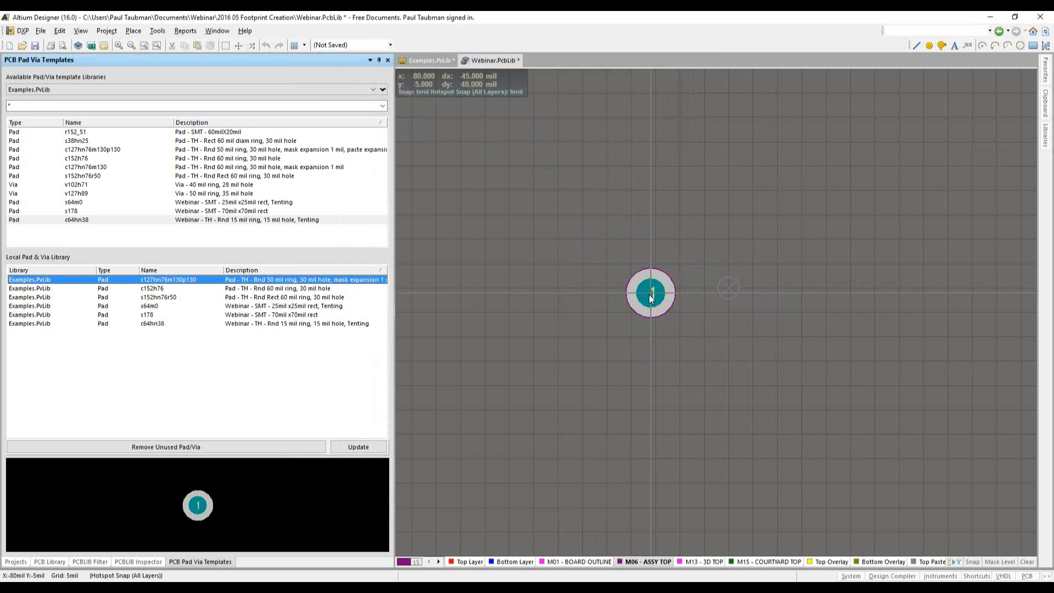
# Set the snap grid to 100 mil, place pad 1 at X -100 mil, Y 0 mil, and end pad placement
pyautogui.press('g')
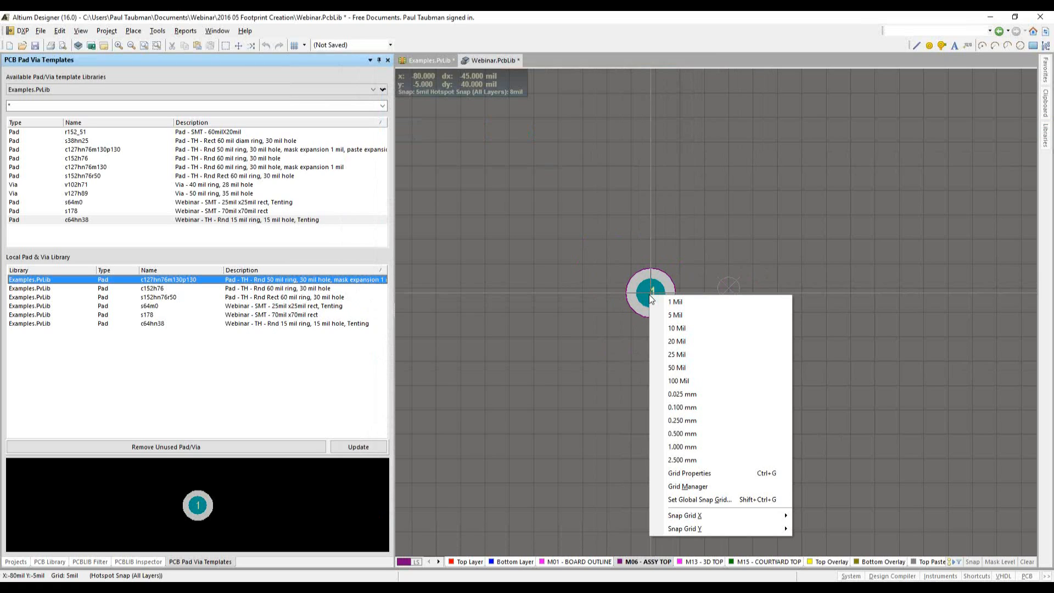
pyautogui.click(679, 380)
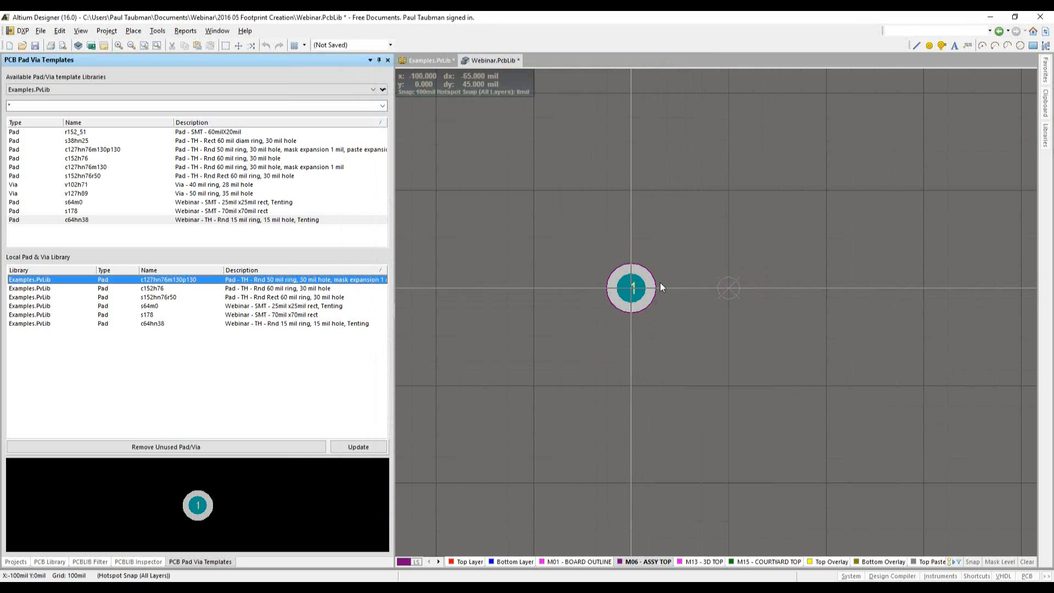
pyautogui.click(657, 282)
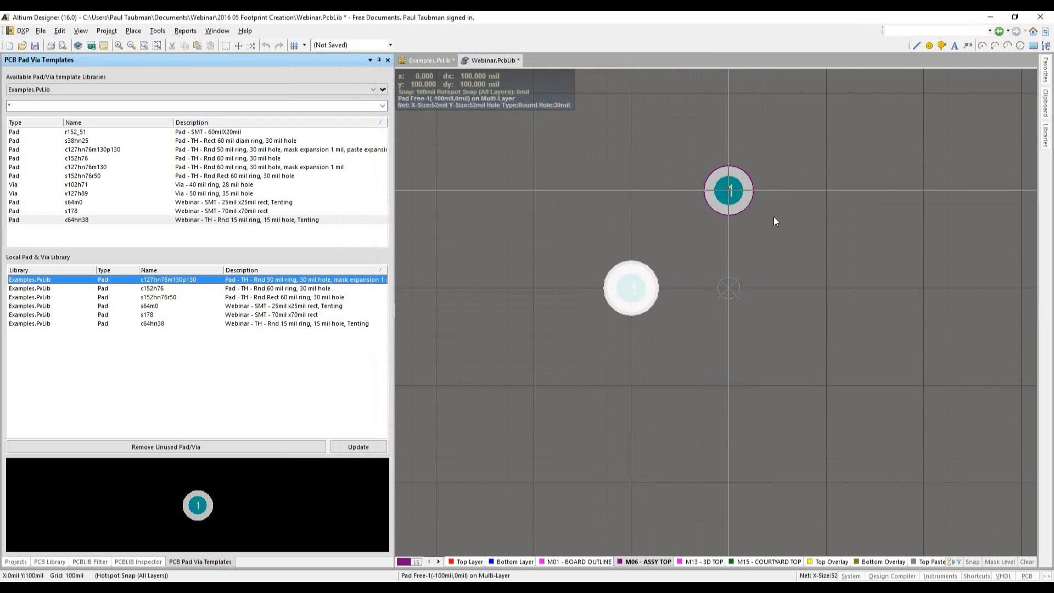
pyautogui.rightClick(666, 212)
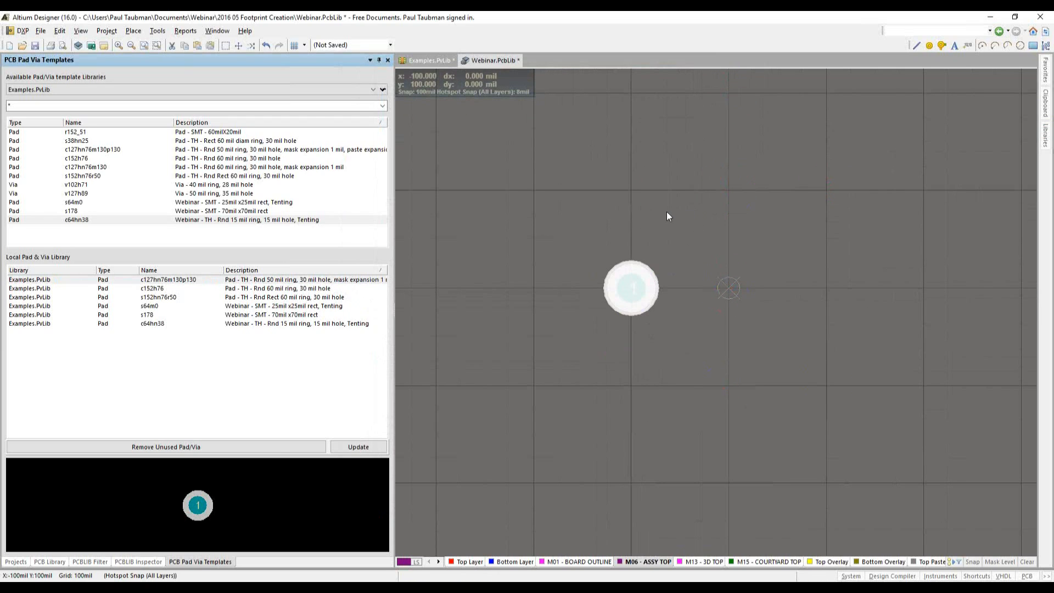
pyautogui.click(662, 229)
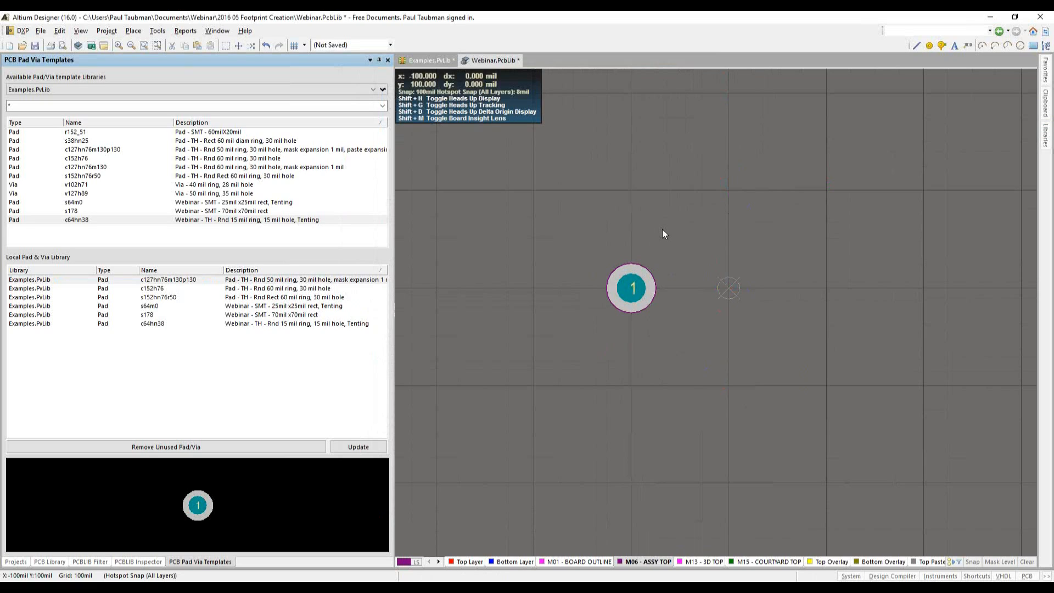
# Check the pin arrangement in the Op Amp 741.pdf datasheet and return to the footprint in Altium Designer
pyautogui.click(254, 588)
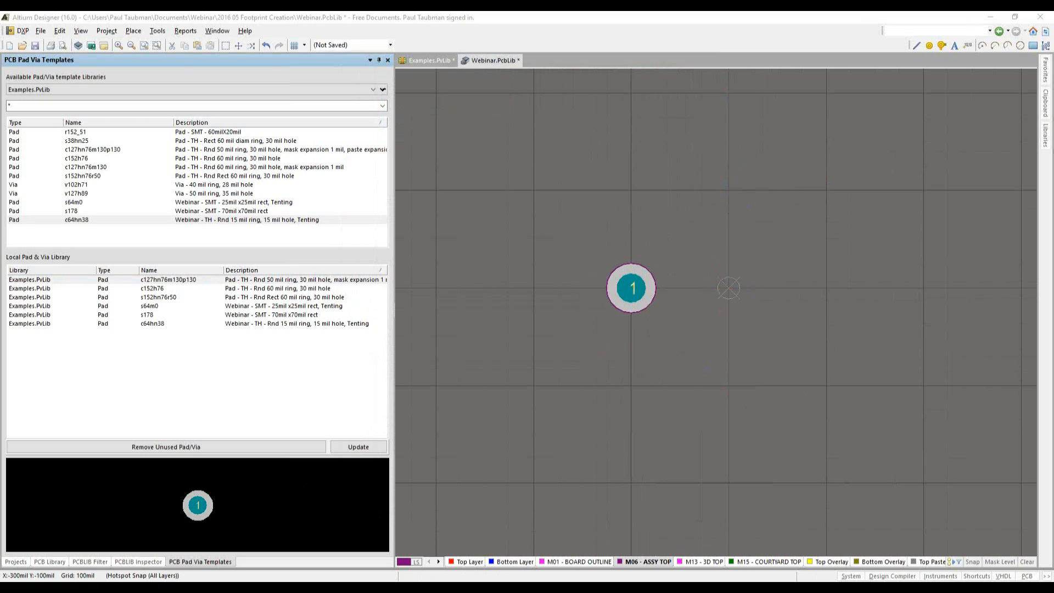
pyautogui.click(135, 551)
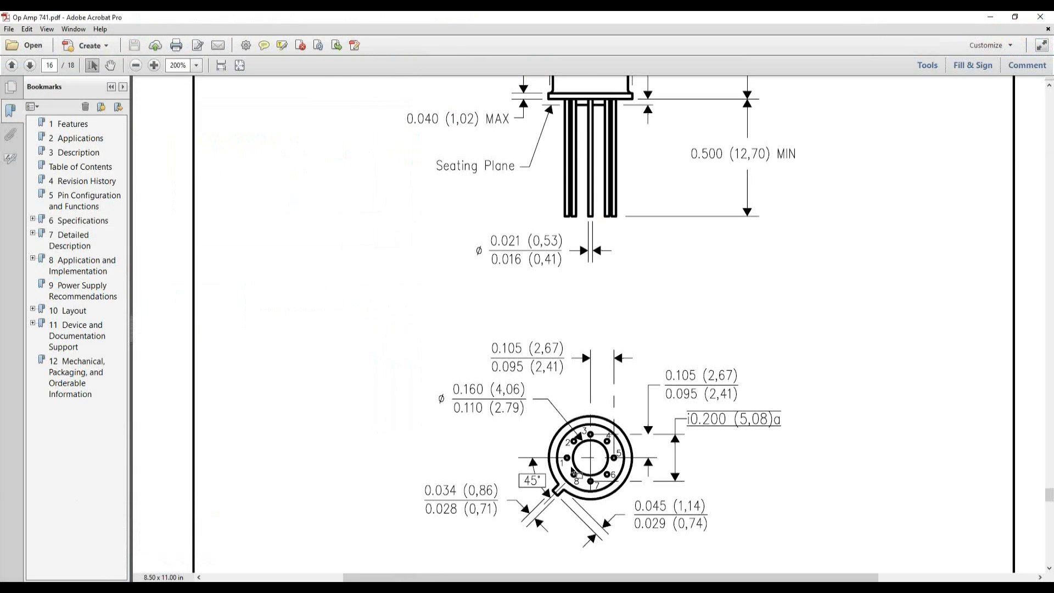
pyautogui.click(991, 20)
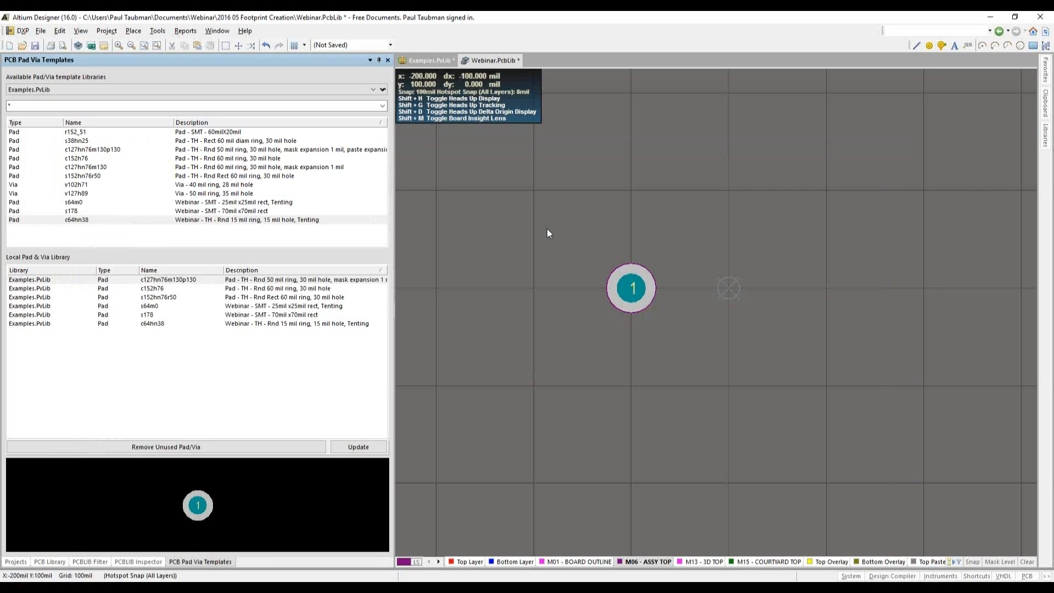
# Copy pad 1 using the footprint's origin as the reference point, and clear the selection
pyautogui.click(633, 290)
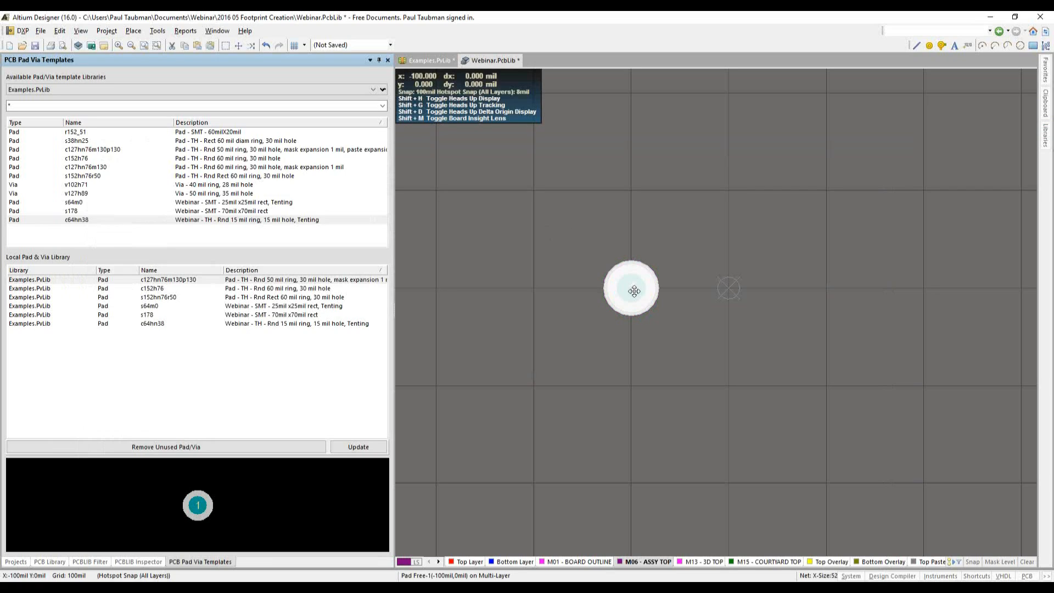
pyautogui.hotkey('ctrl', 'c')
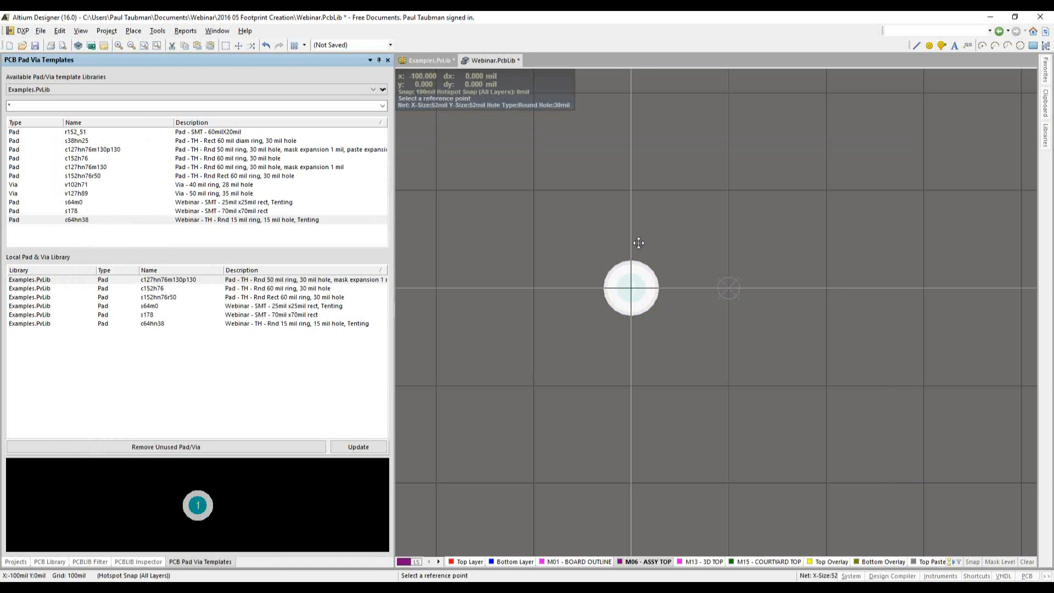
pyautogui.click(730, 291)
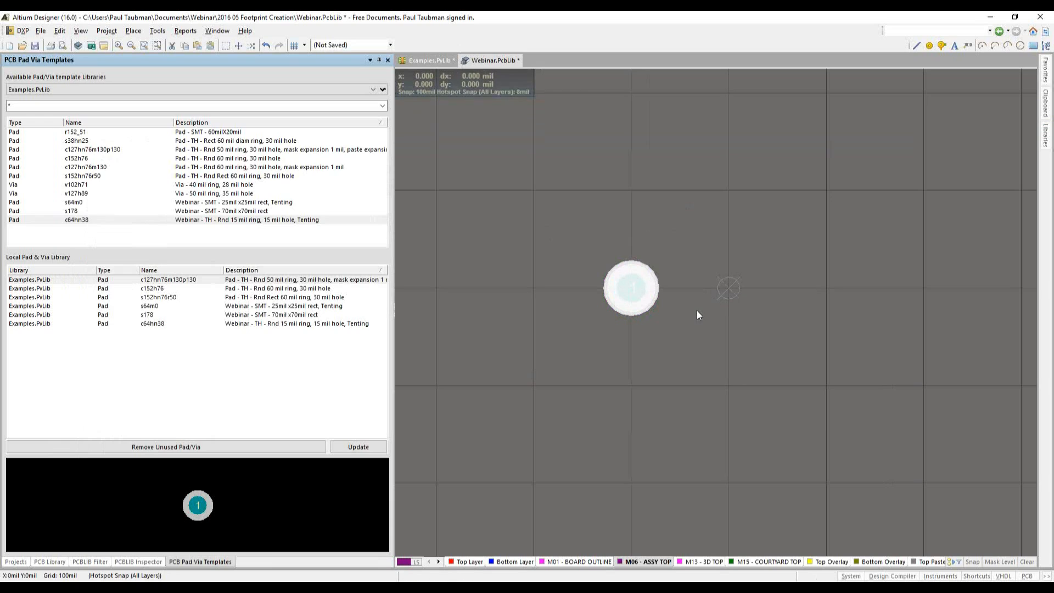
pyautogui.click(725, 250)
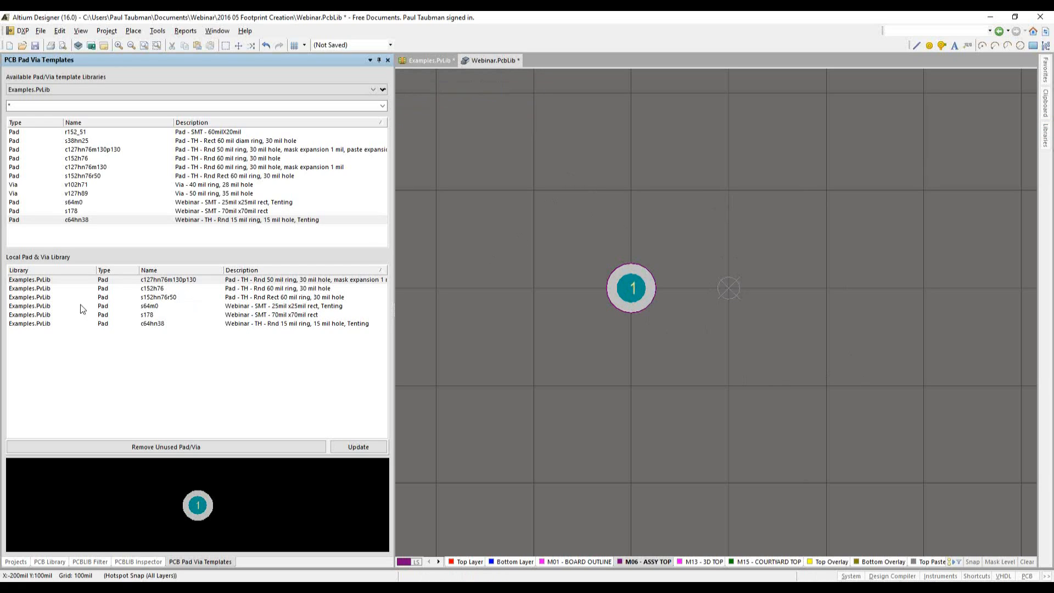
# Try rotating a pad from the local template s152hn76r50 by 45 degrees during placement, and cancel the placement
pyautogui.click(94, 297)
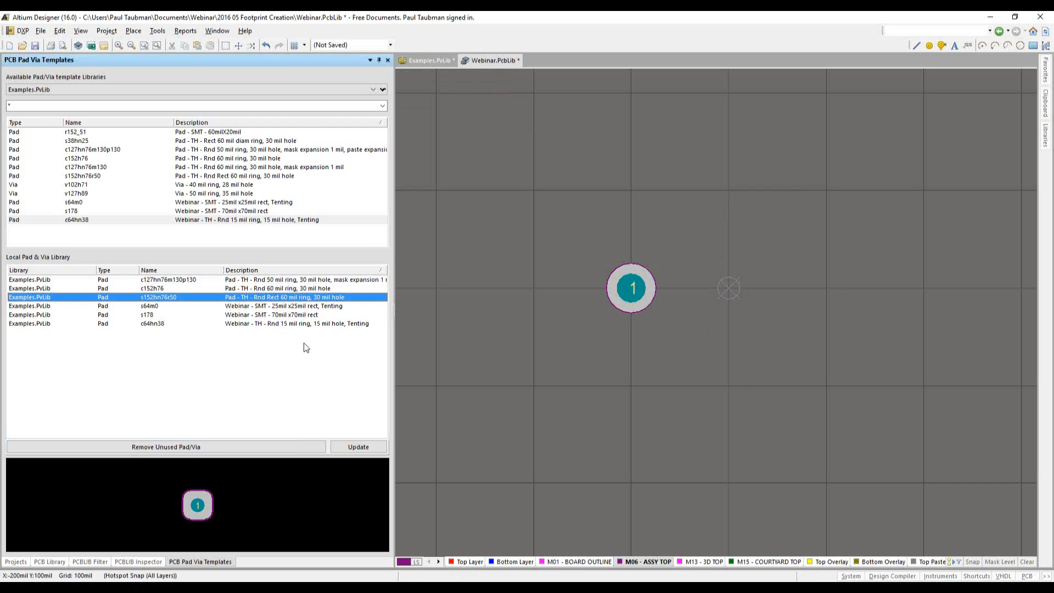
pyautogui.moveTo(271, 301); pyautogui.dragTo(839, 209)
pyautogui.press('space')
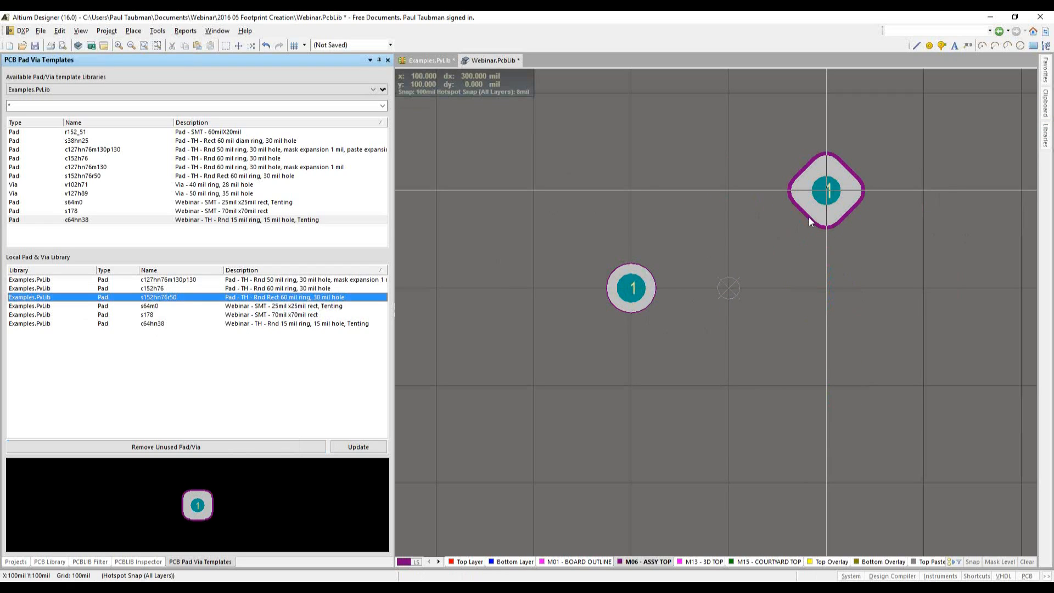
pyautogui.rightClick(809, 219)
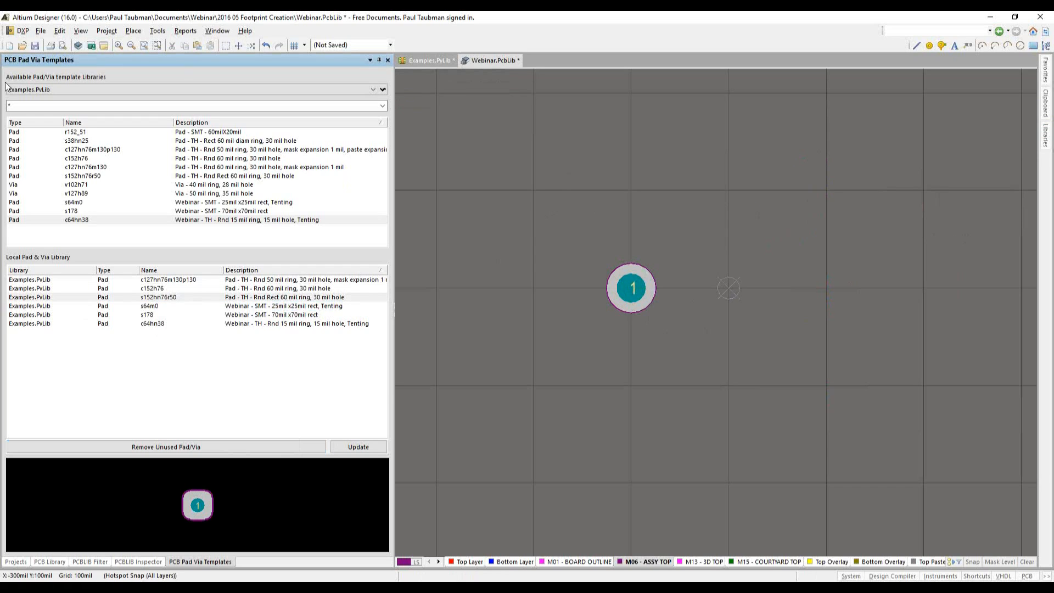
# Check the rotation step in the PCB Editor general preferences, and close the preferences without changing anything
pyautogui.click(22, 31)
pyautogui.click(24, 78)
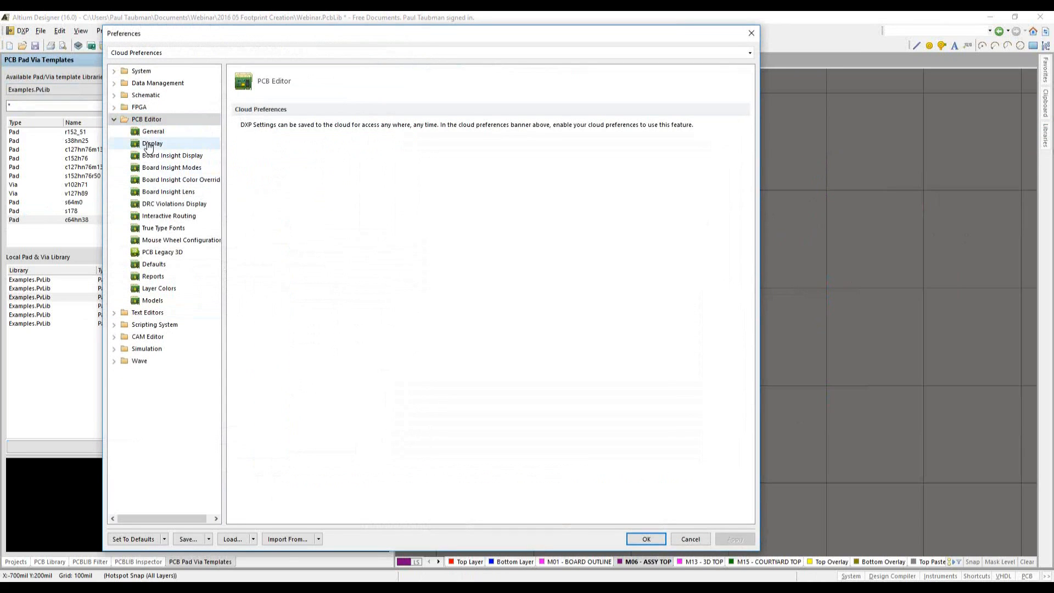
pyautogui.click(148, 133)
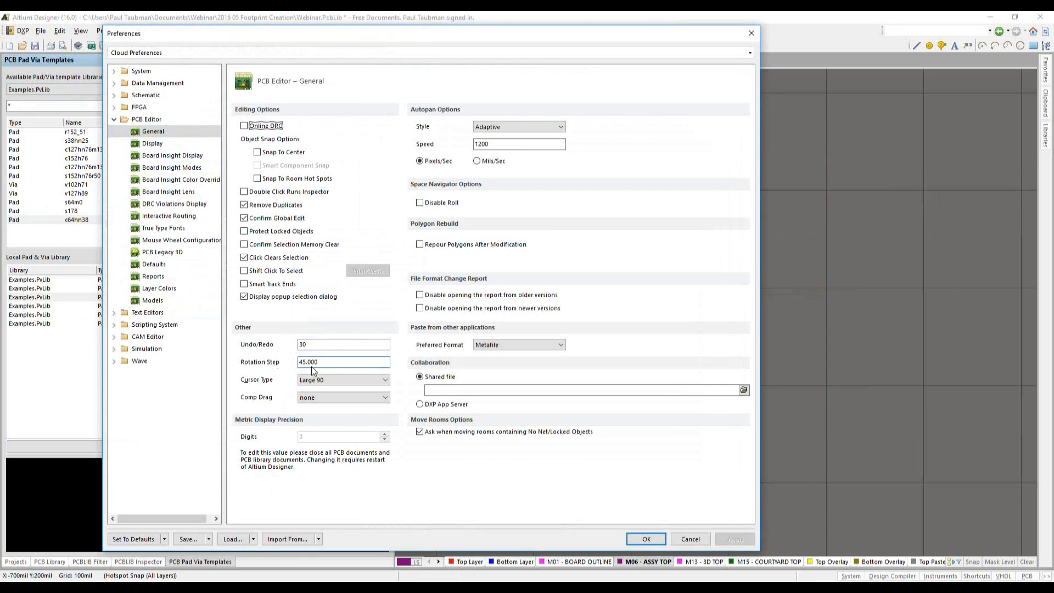
pyautogui.click(691, 539)
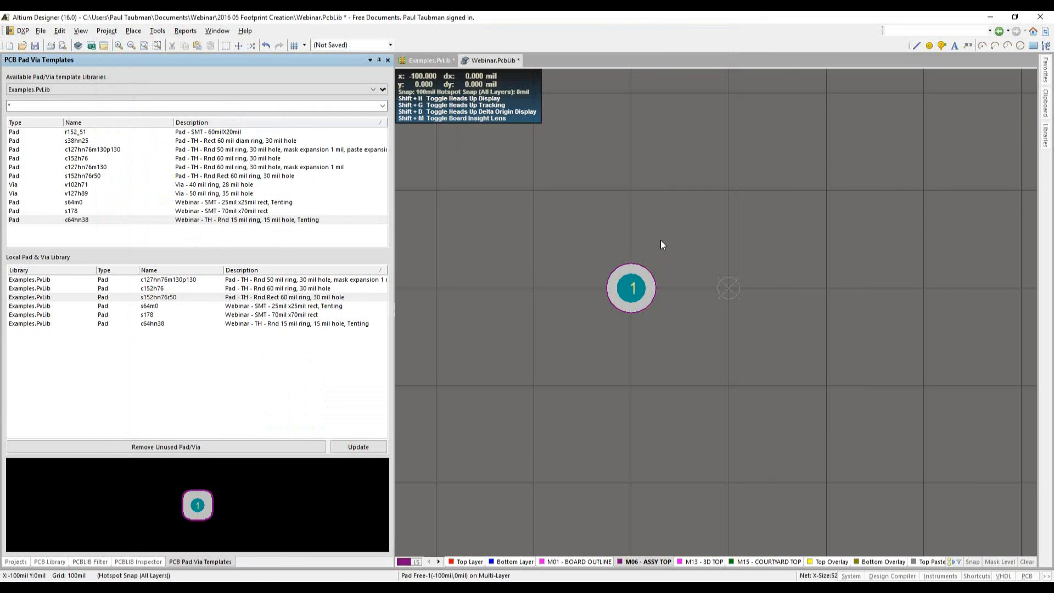
# Copy pad 1 again with the footprint origin as the reference point, and clear the selection
pyautogui.click(643, 291)
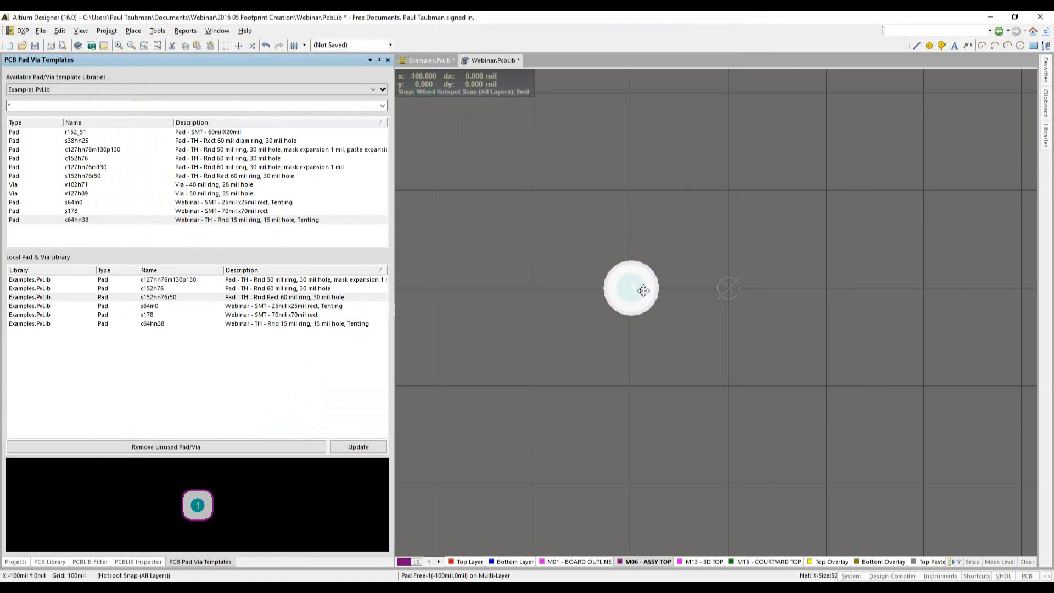
pyautogui.hotkey('ctrl', 'c')
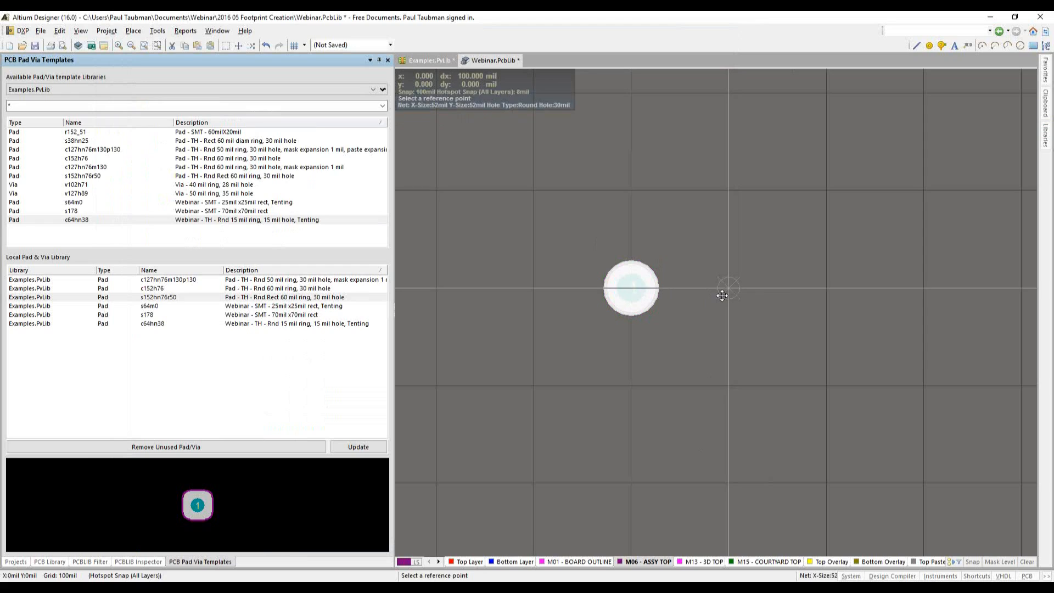
pyautogui.click(722, 295)
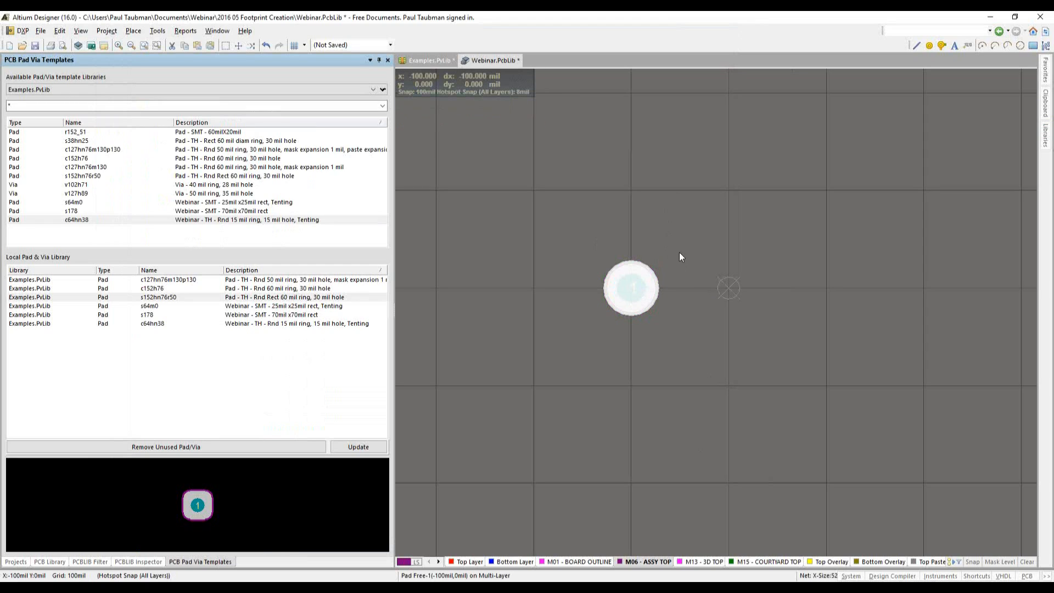
pyautogui.click(671, 202)
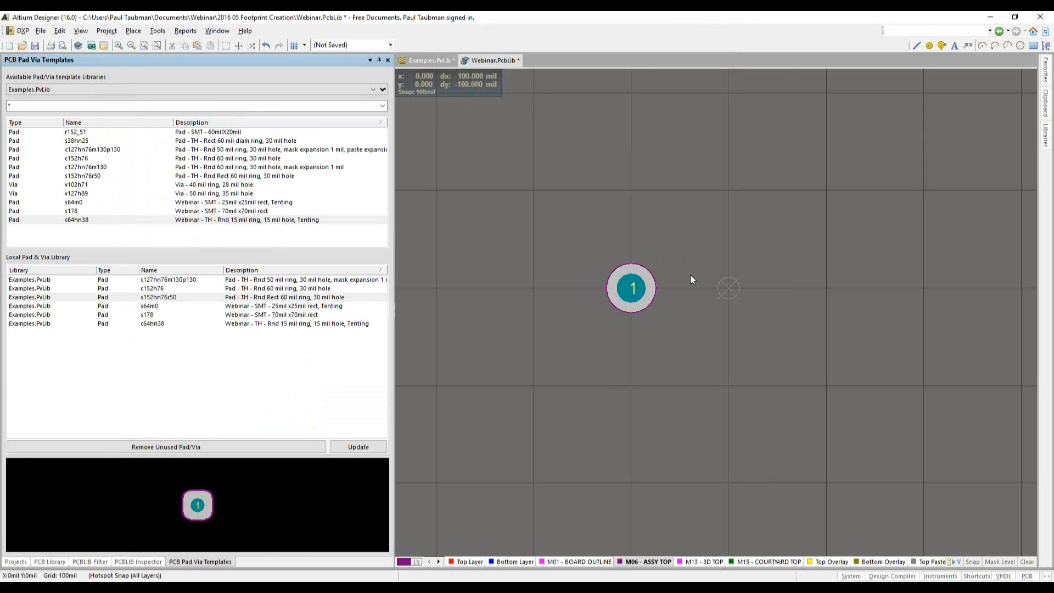
# Paste seven copies of pad 1 about the origin, rotating each a further 45 degrees to complete the circle of eight pads
pyautogui.hotkey('ctrl', 'v')
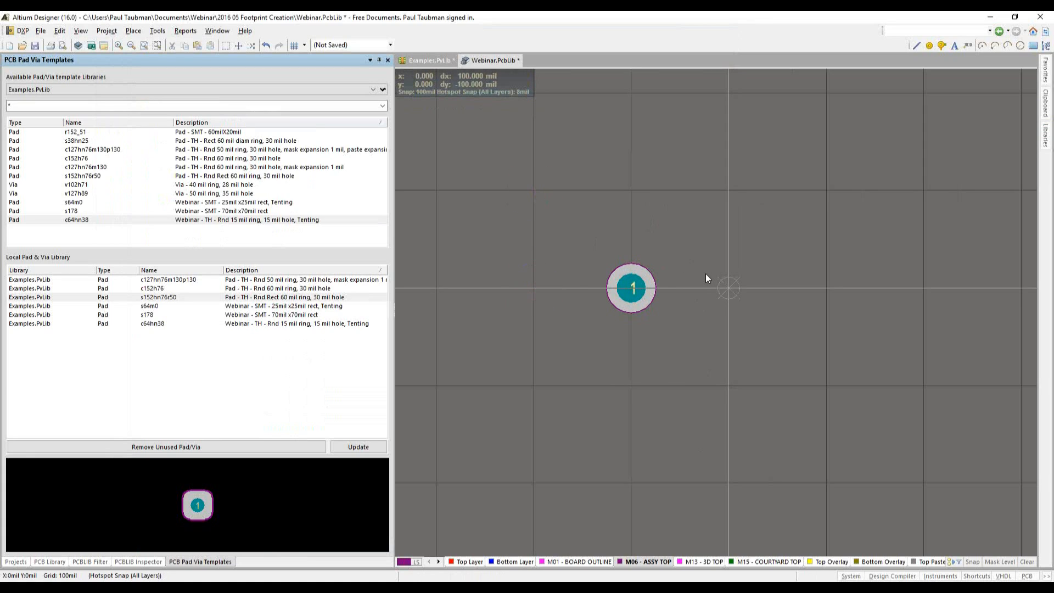
pyautogui.press('space')
pyautogui.click(734, 288)
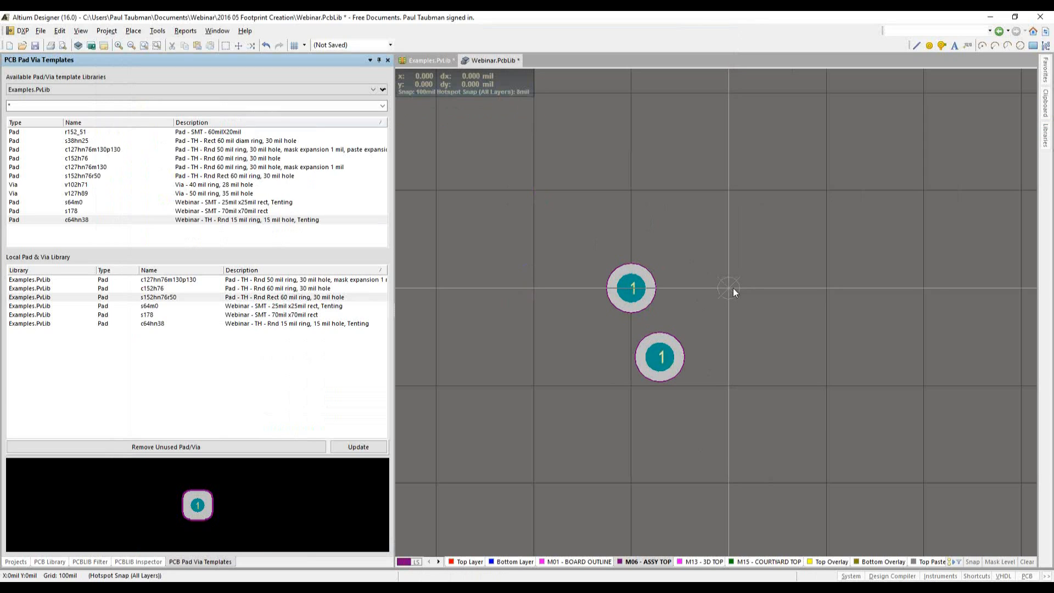
pyautogui.press('space')
pyautogui.click(733, 288)
pyautogui.hotkey('ctrl', 'v')
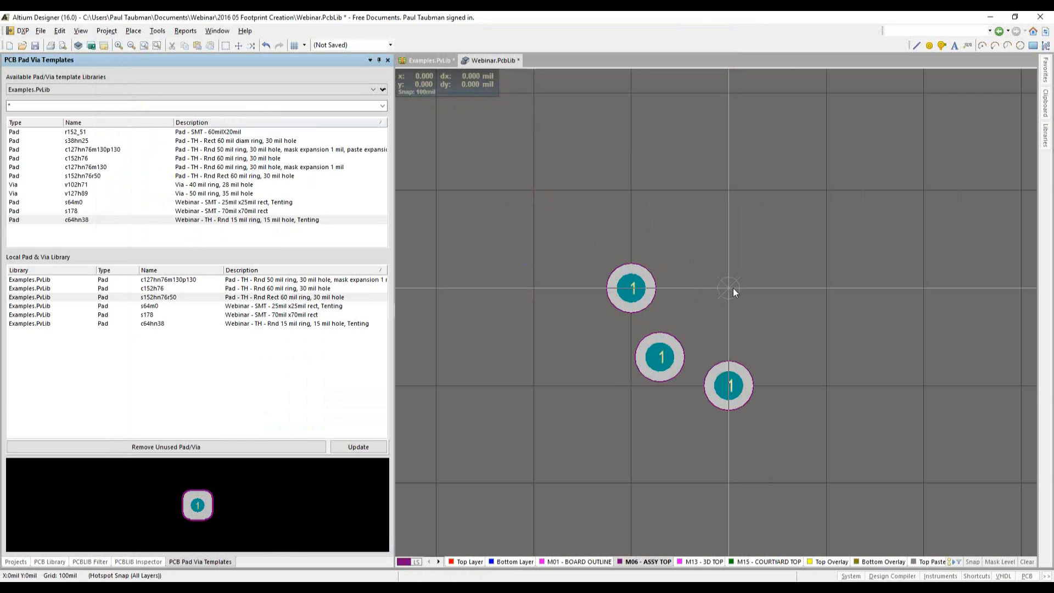
pyautogui.press('space')
pyautogui.click(733, 288)
pyautogui.hotkey('ctrl', 'v')
pyautogui.press('space')
pyautogui.click(733, 288)
pyautogui.hotkey('ctrl', 'v')
pyautogui.press('space')
pyautogui.click(733, 288)
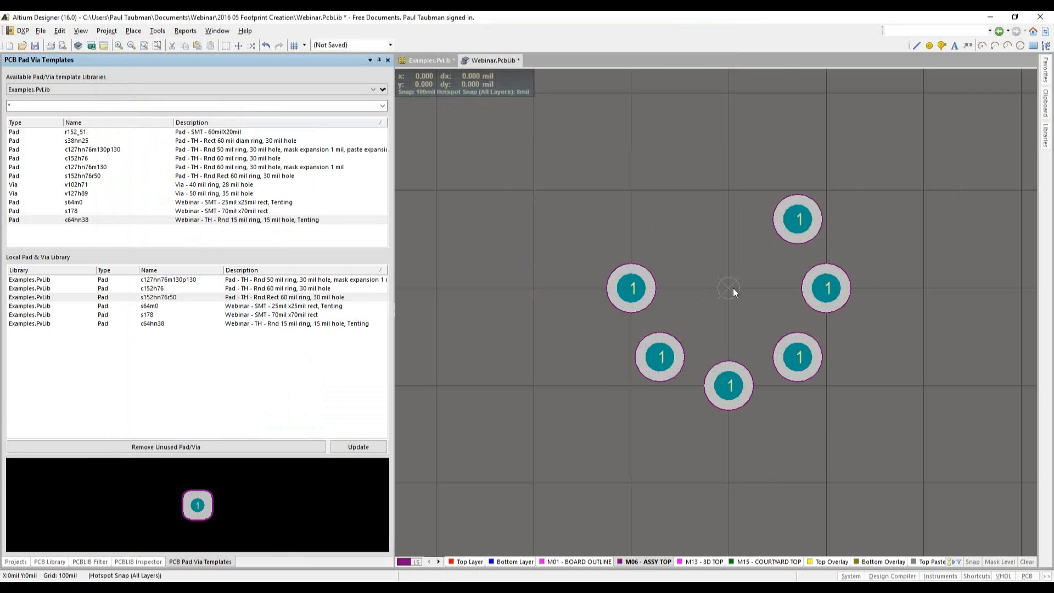
pyautogui.hotkey('ctrl', 'v')
pyautogui.press('space')
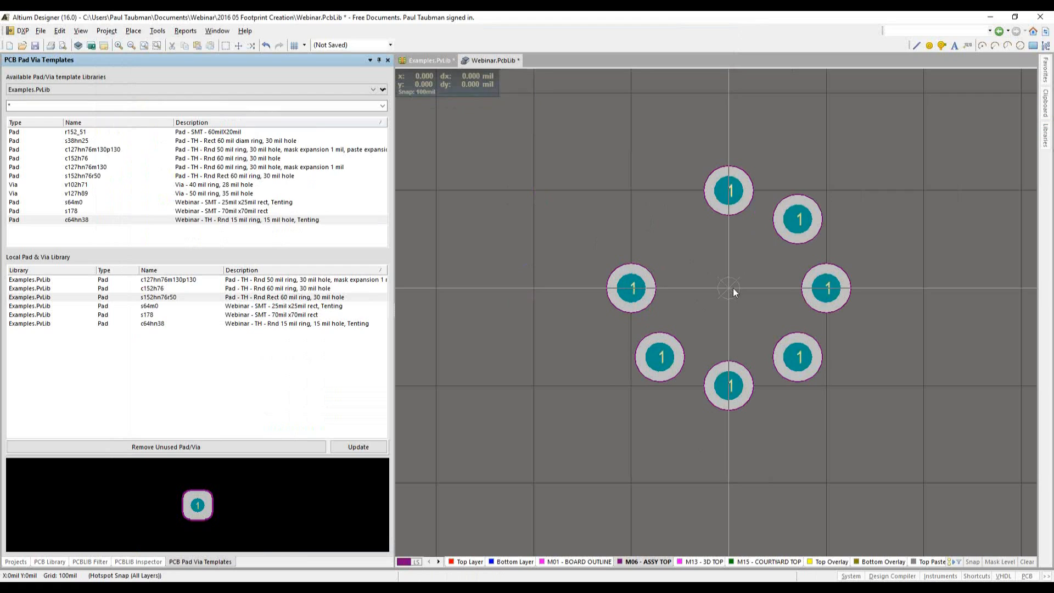
pyautogui.press('space')
pyautogui.click(733, 288)
pyautogui.rightClick(563, 175)
pyautogui.click(545, 173)
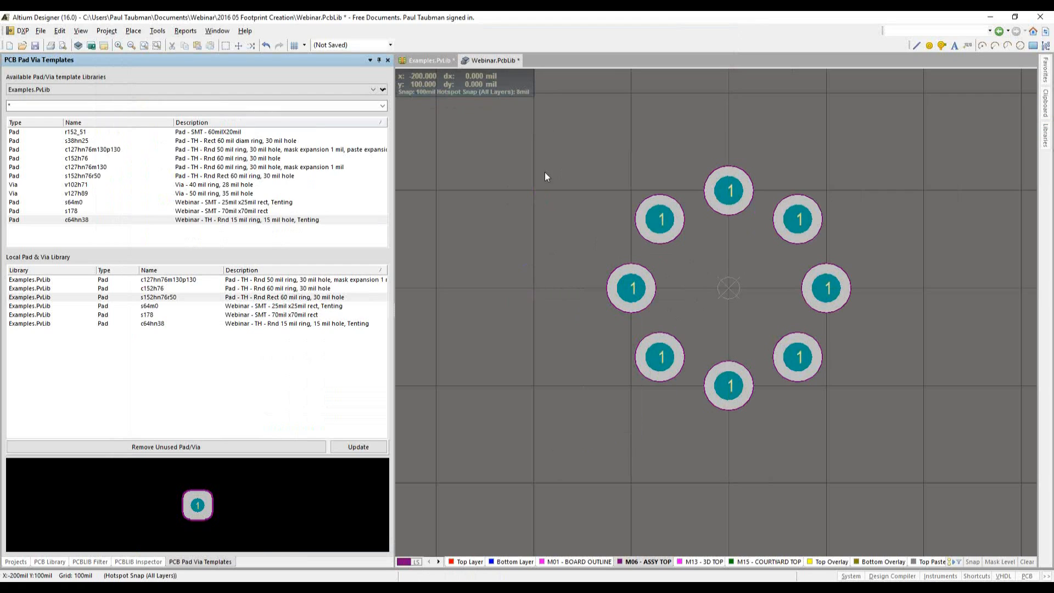
# Select all eight pads, examine their shared properties in the PCBLIB Inspector, and clear the selection
pyautogui.moveTo(535, 131); pyautogui.dragTo(927, 476)
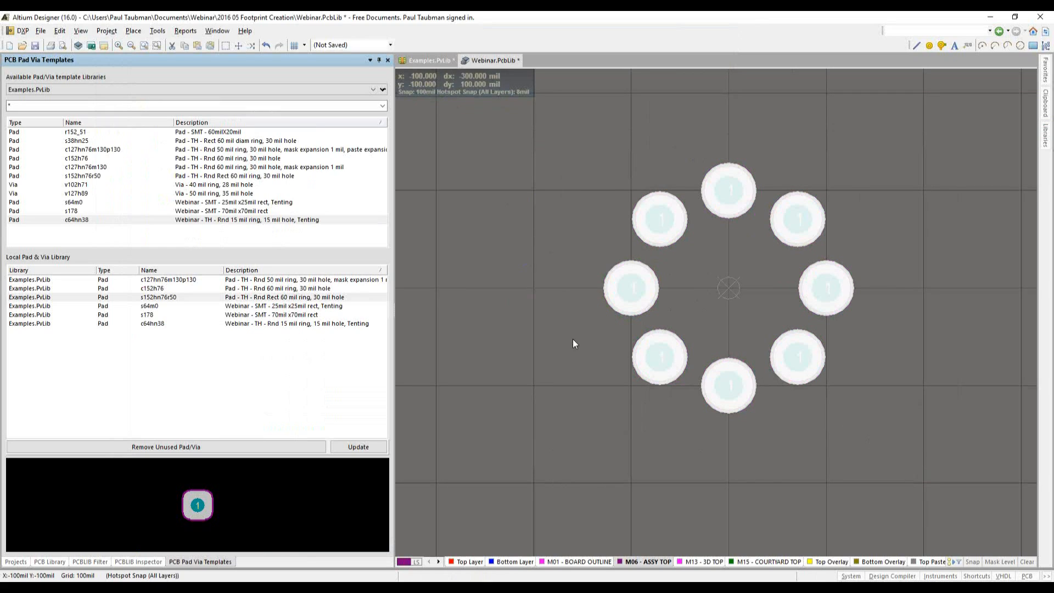
pyautogui.click(138, 562)
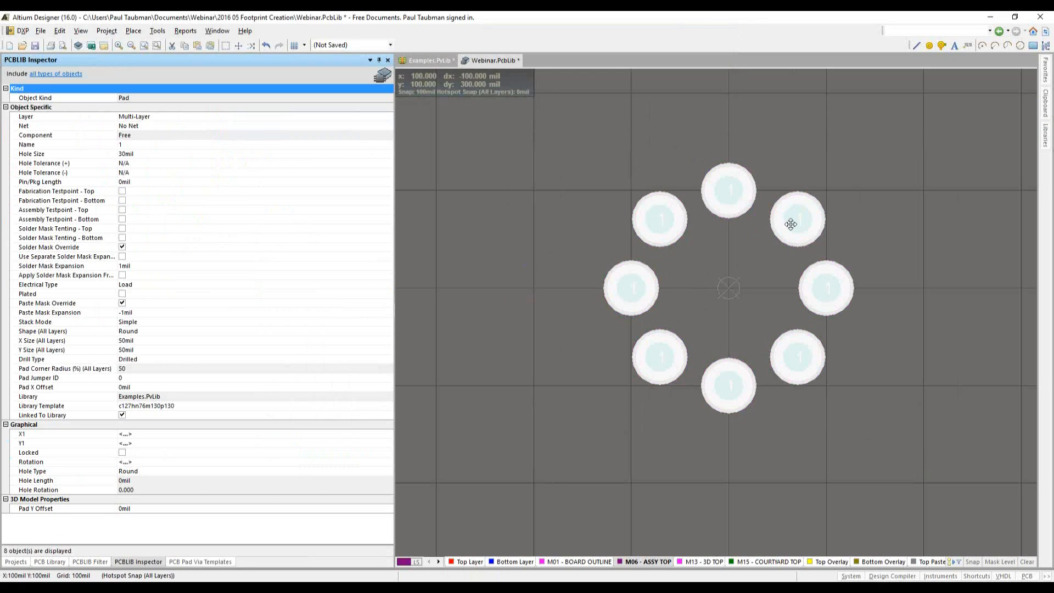
pyautogui.click(697, 258)
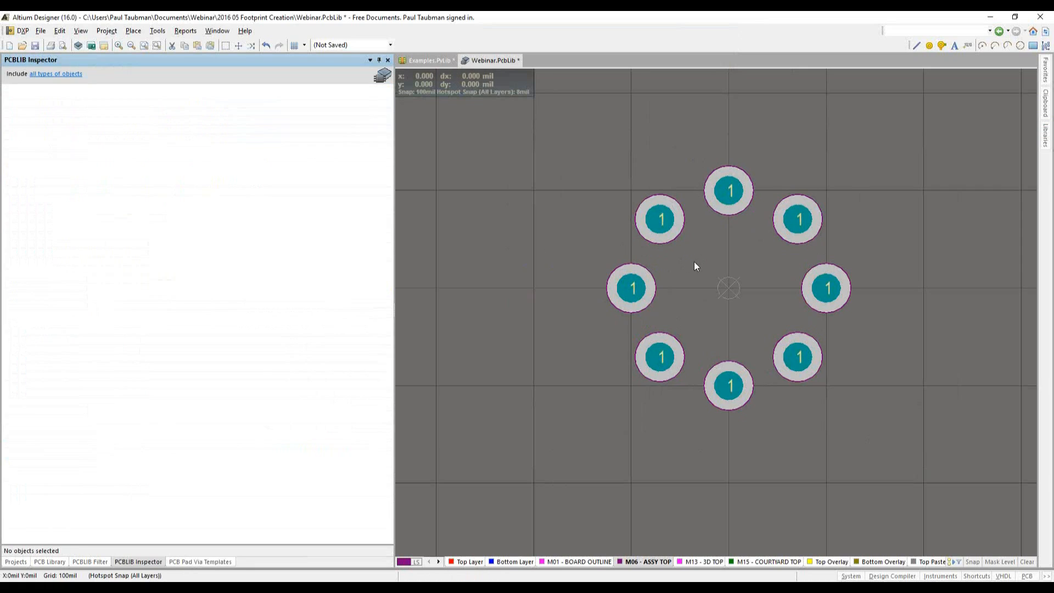
# Set the designator of the pad at X -70.711 mil, Y 70.711 mil to 2
pyautogui.keyDown('ctrl'); pyautogui.scroll(1, 711, 253); pyautogui.keyUp('ctrl')
pyautogui.keyDown('ctrl'); pyautogui.scroll(-1, 711, 253); pyautogui.keyUp('ctrl')
pyautogui.moveTo(721, 247); pyautogui.dragTo(714, 301, button='right')
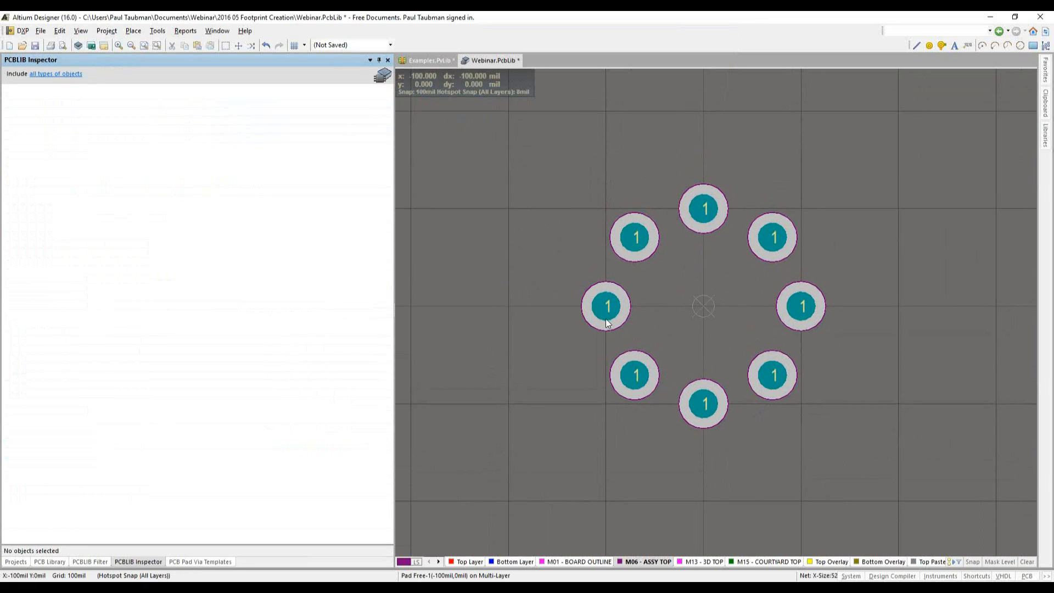
pyautogui.press('shift')
pyautogui.moveTo(701, 280); pyautogui.dragTo(707, 336, button='right')
pyautogui.moveTo(639, 280); pyautogui.dragTo(638, 280)
pyautogui.doubleClick(639, 280)
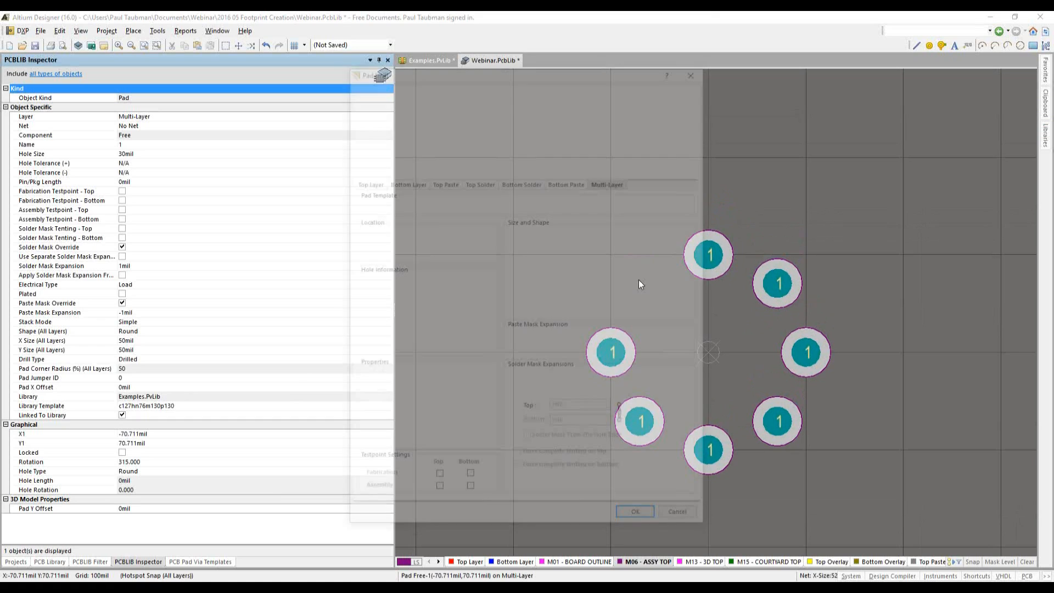
pyautogui.click(432, 375)
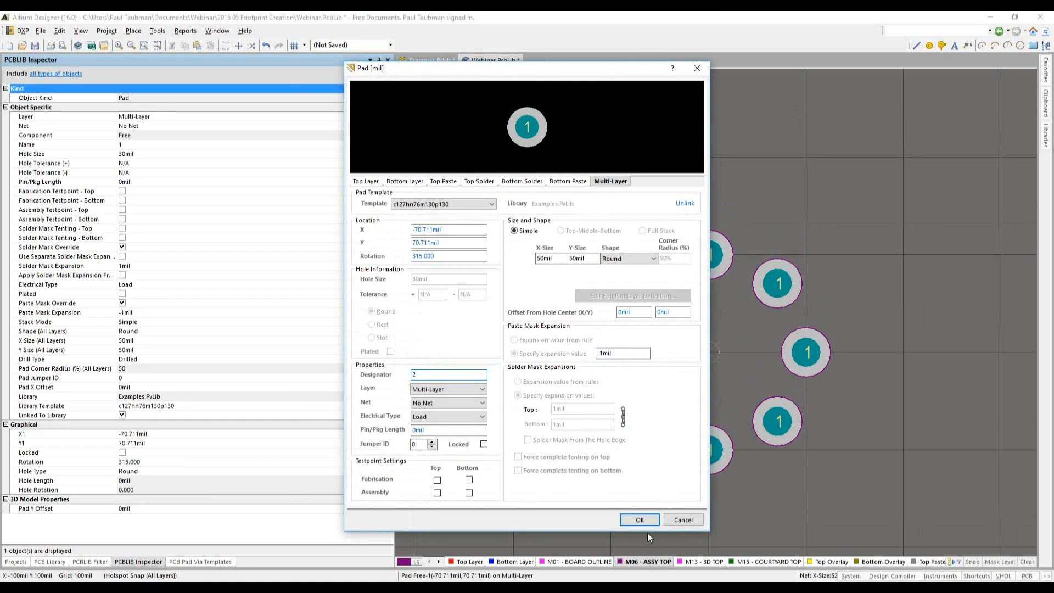
pyautogui.click(640, 520)
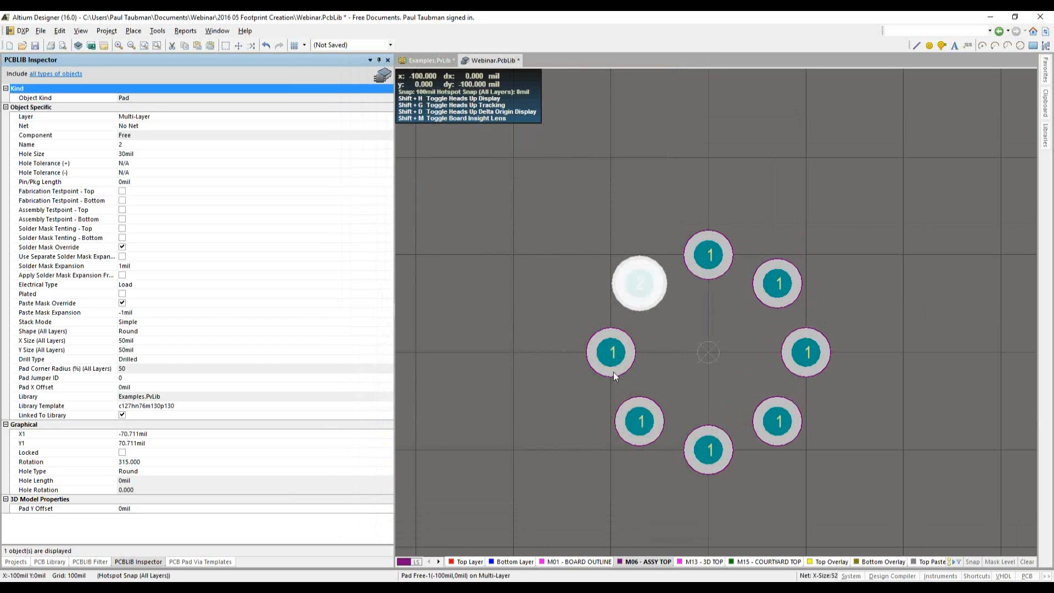
# Continue clockwise from pad 2, setting the designators of the following three pads to 3, 4 and 5
pyautogui.click(697, 263)
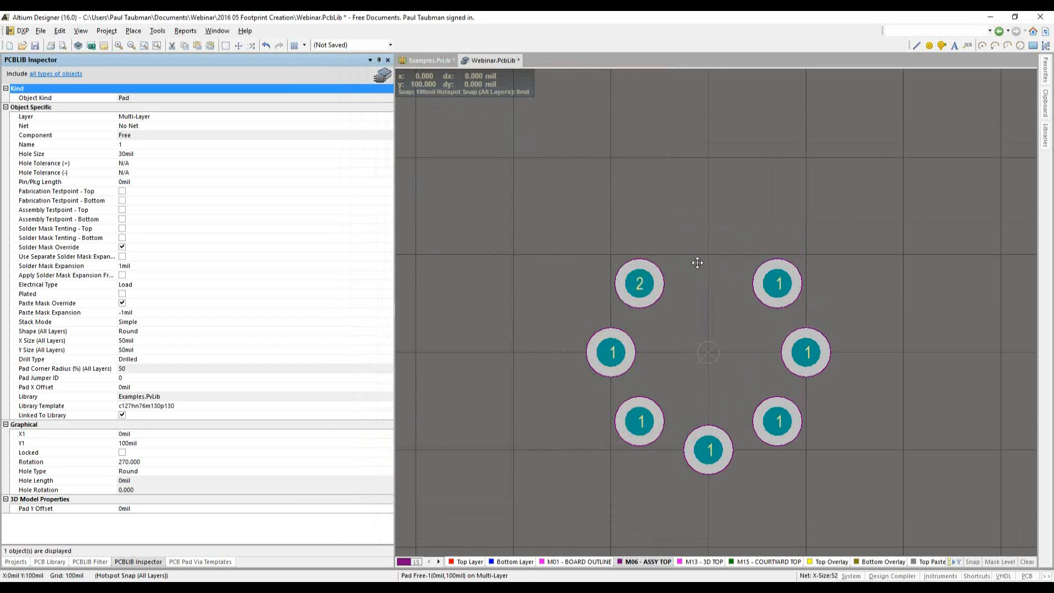
pyautogui.press('Tab')
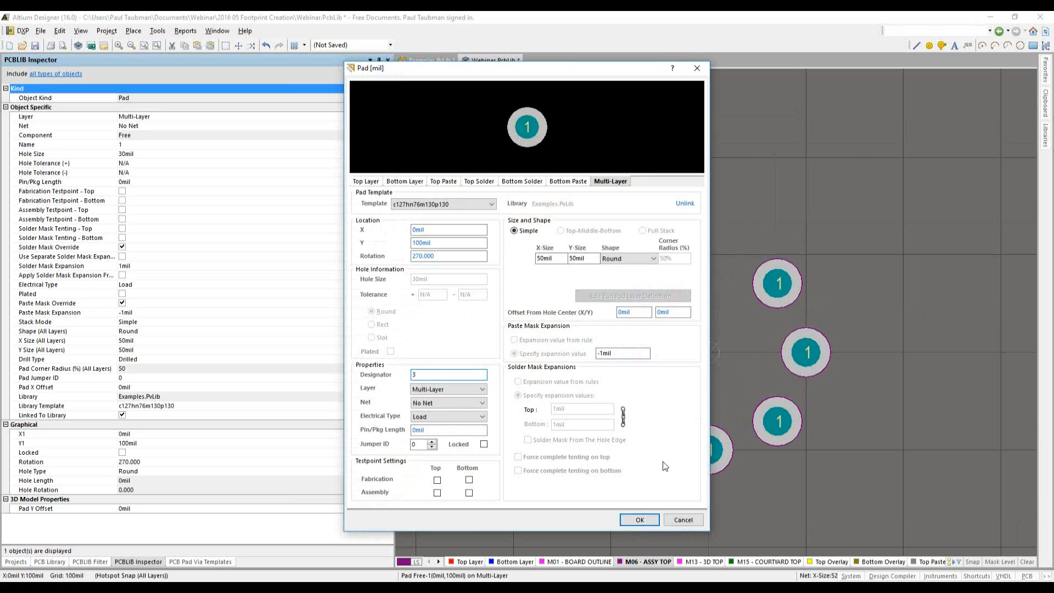
pyautogui.press('Return')
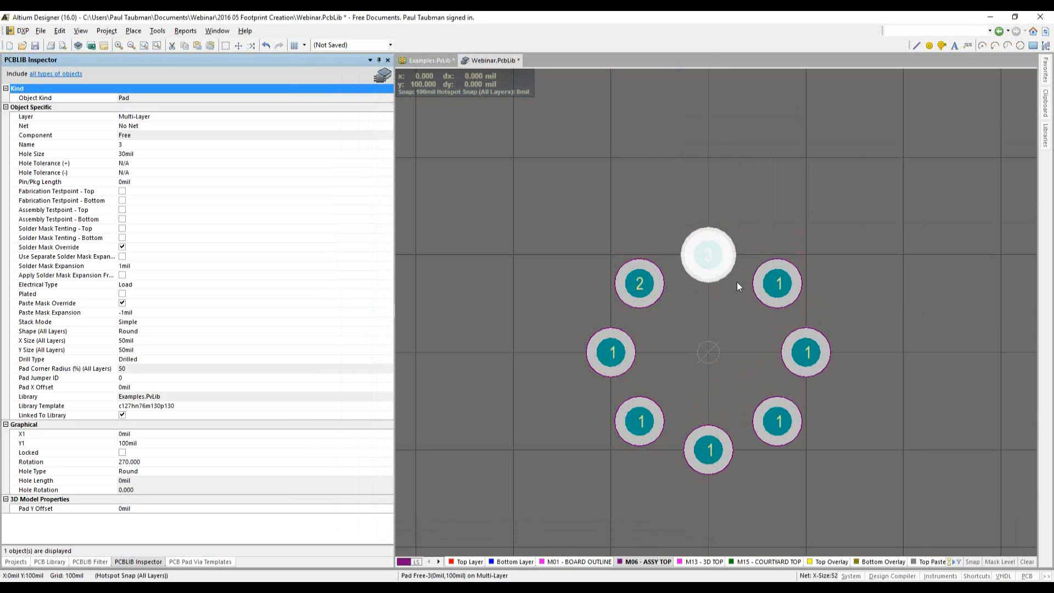
pyautogui.doubleClick(772, 282)
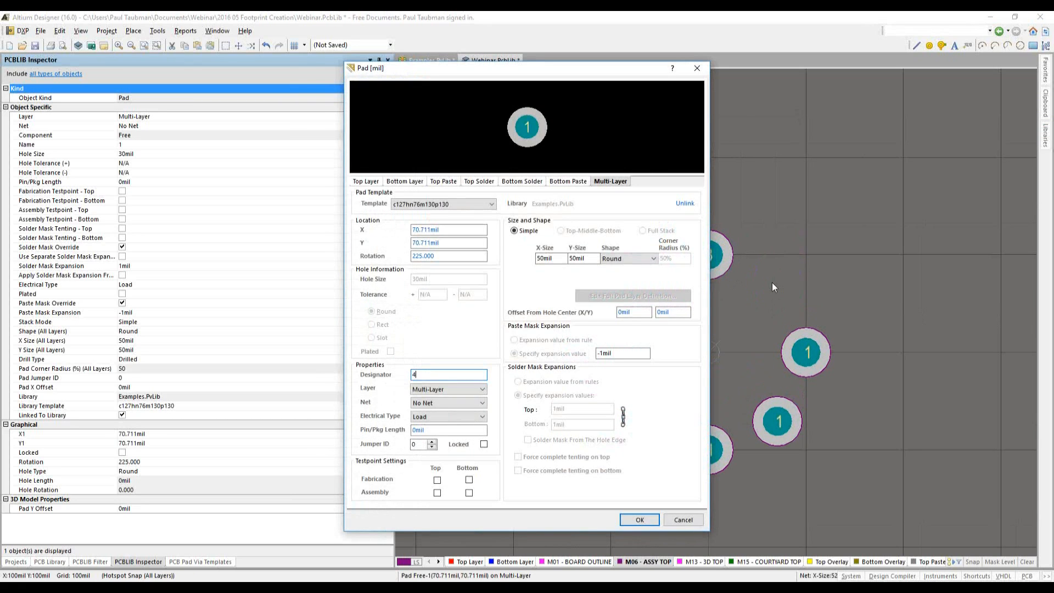
pyautogui.write('4')
pyautogui.press('Return')
pyautogui.doubleClick(799, 352)
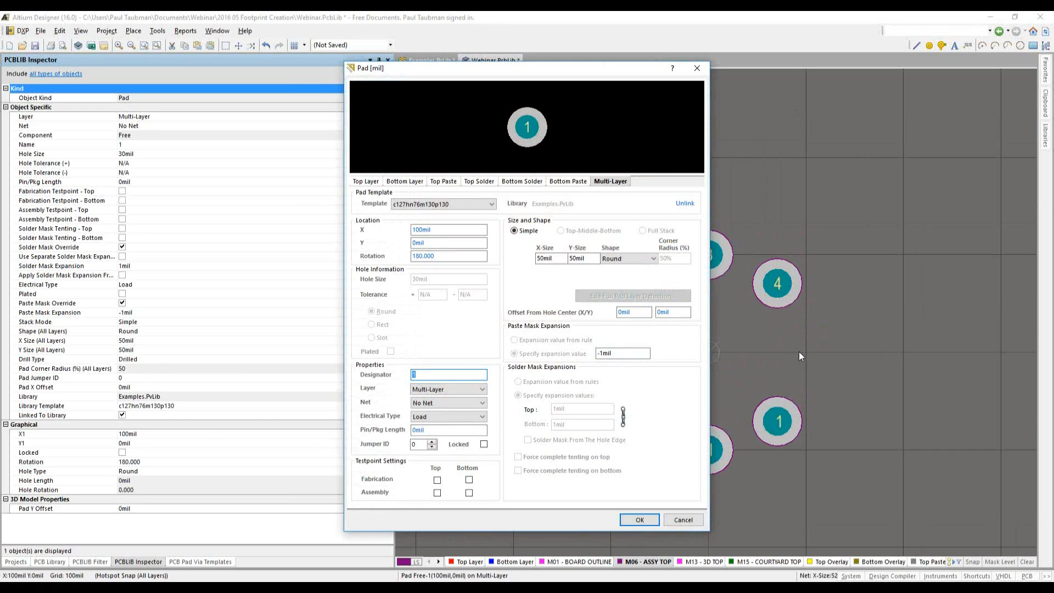
pyautogui.press('Return')
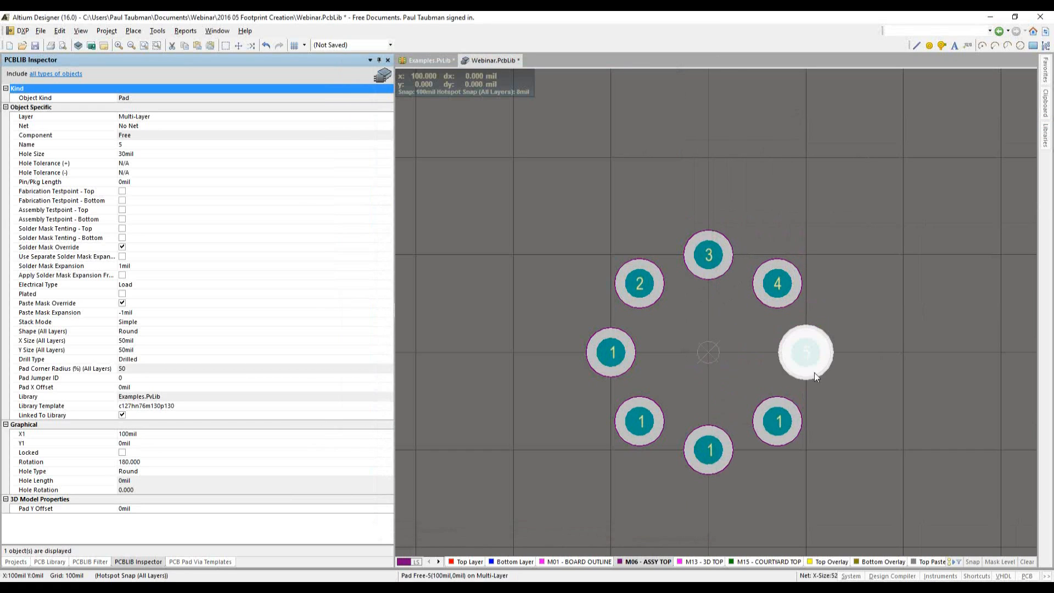
# Set the designators of the remaining three pads clockwise after pad 5 to 6, 7 and 8, and clear the selection
pyautogui.doubleClick(780, 417)
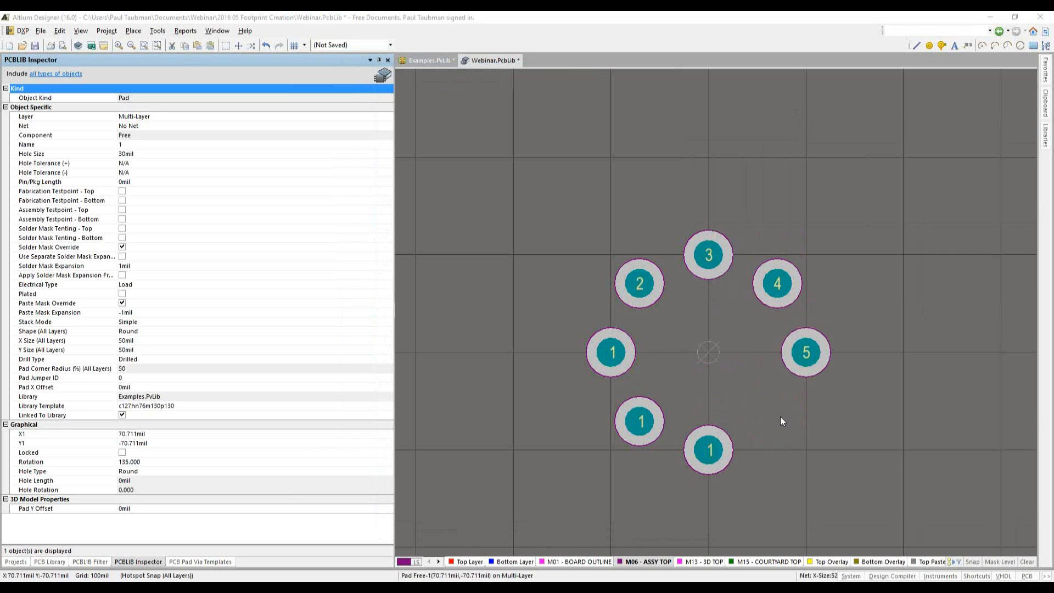
pyautogui.write('6')
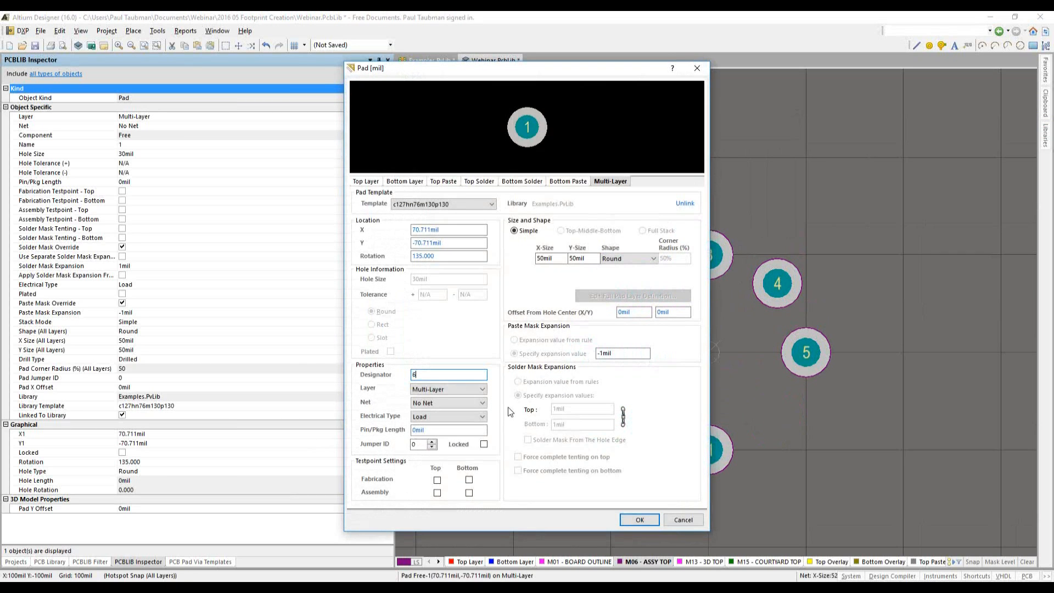
pyautogui.press('Return')
pyautogui.doubleClick(713, 445)
pyautogui.write('7')
pyautogui.press('Return')
pyautogui.doubleClick(636, 415)
pyautogui.write('8')
pyautogui.press('Return')
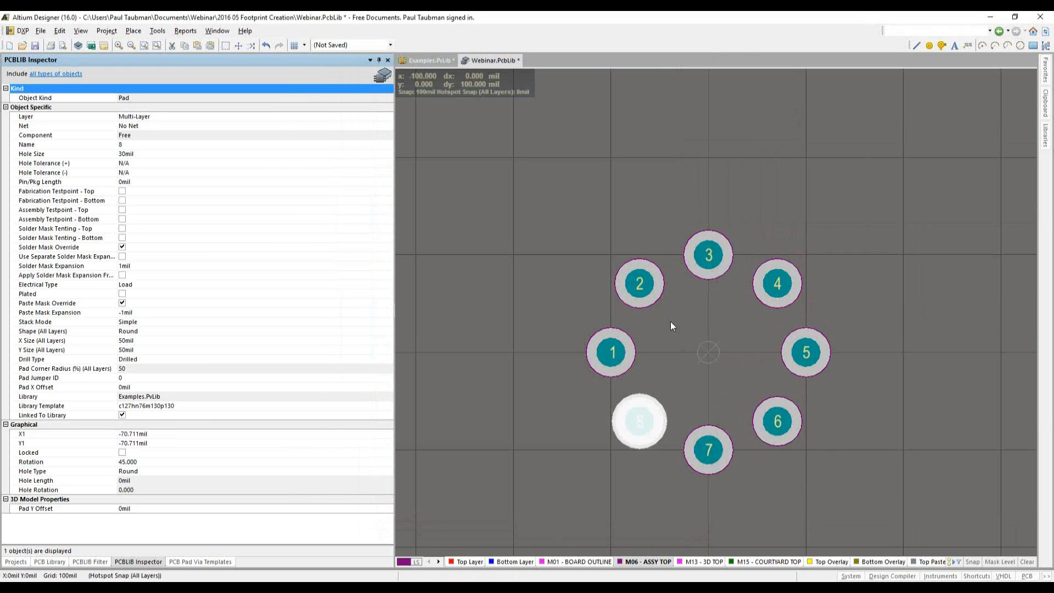
pyautogui.click(746, 324)
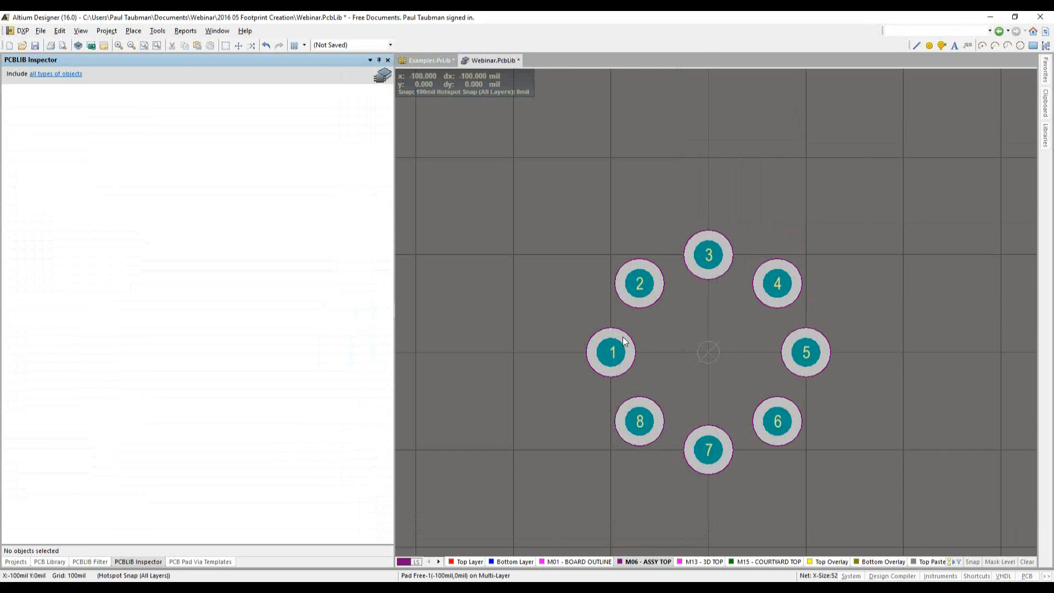
pyautogui.moveTo(566, 298); pyautogui.dragTo(547, 265, button='right')
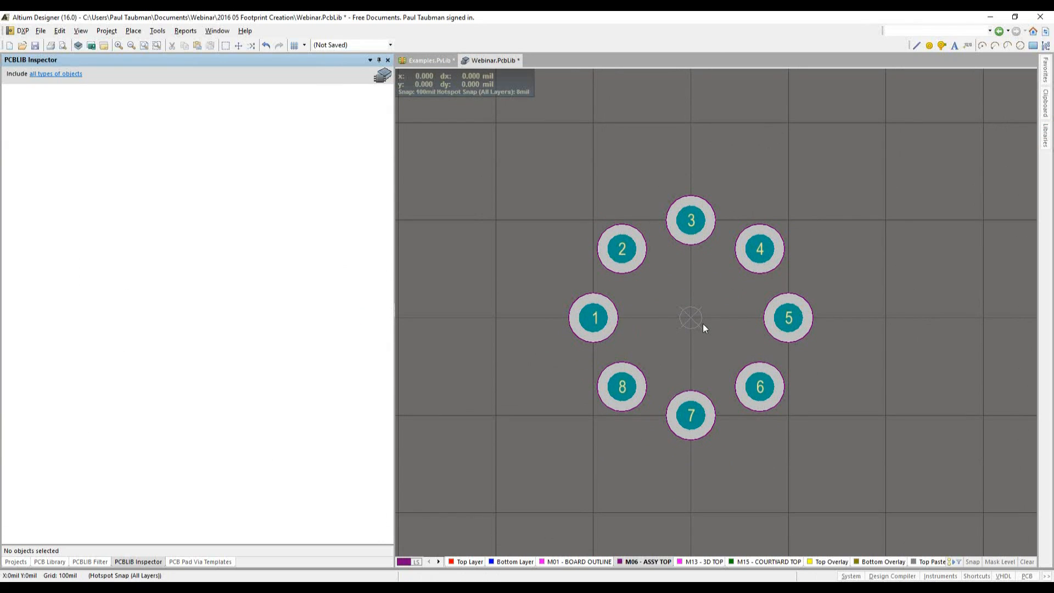
pyautogui.keyDown('ctrl'); pyautogui.scroll(1, 702, 324); pyautogui.keyUp('ctrl')
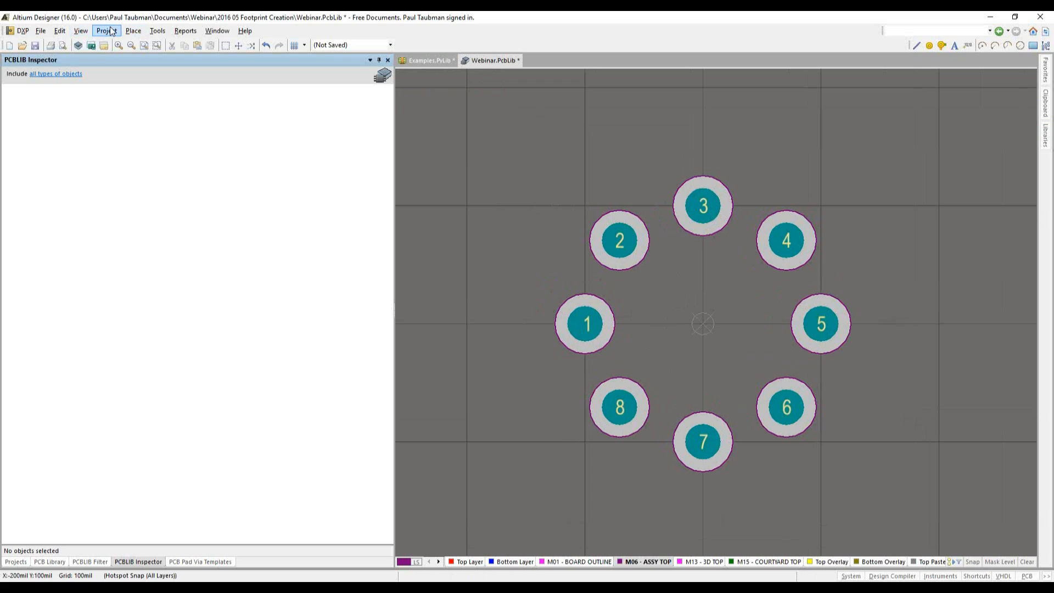
# On the Top Overlay layer with a 10 mil grid, draw a full circle of about 54 mil radius centred on the origin
pyautogui.click(134, 30)
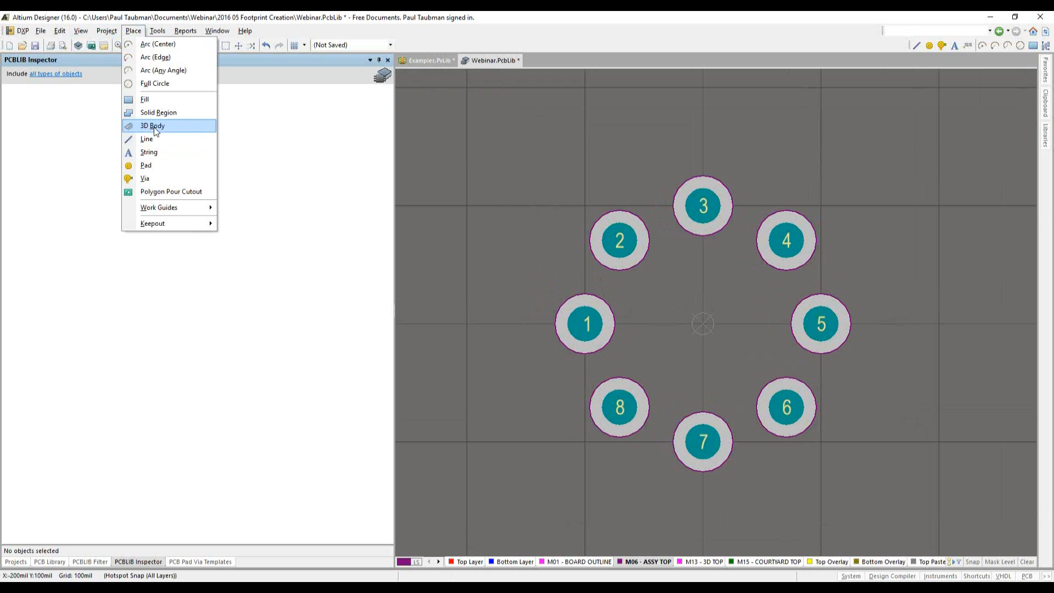
pyautogui.click(150, 84)
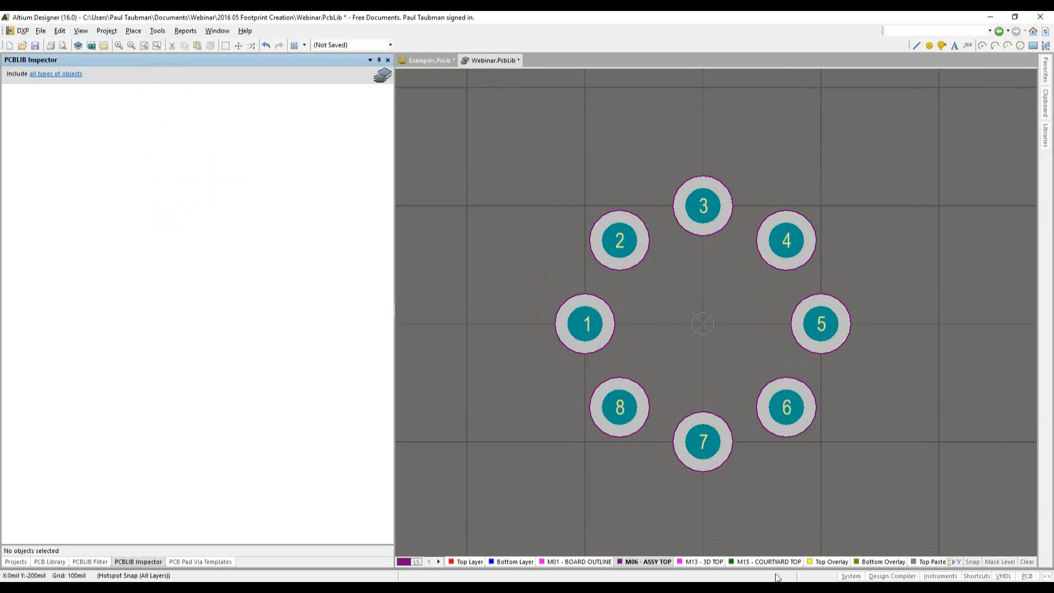
pyautogui.click(823, 562)
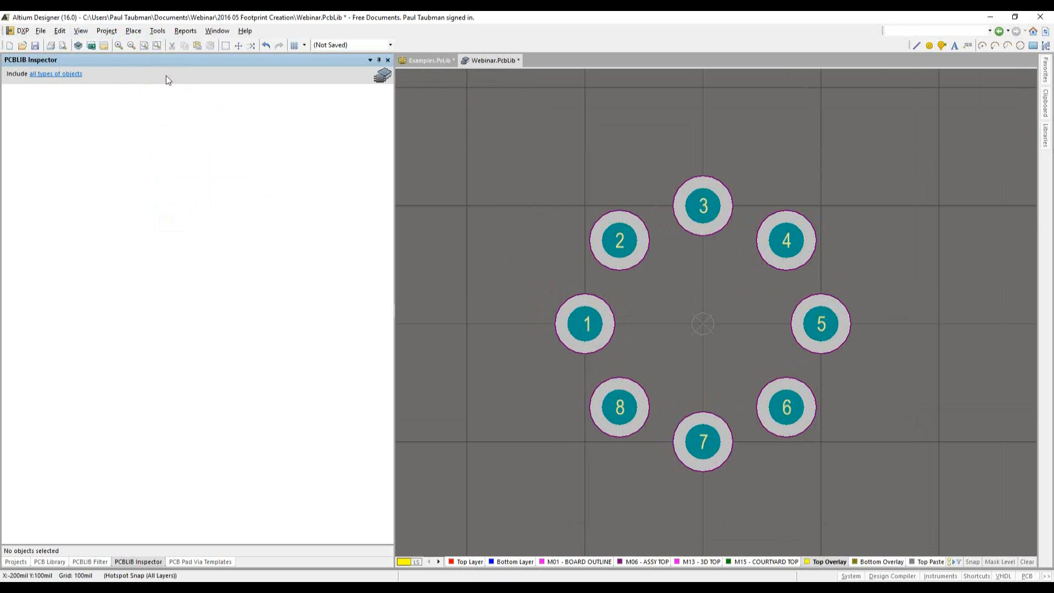
pyautogui.click(133, 31)
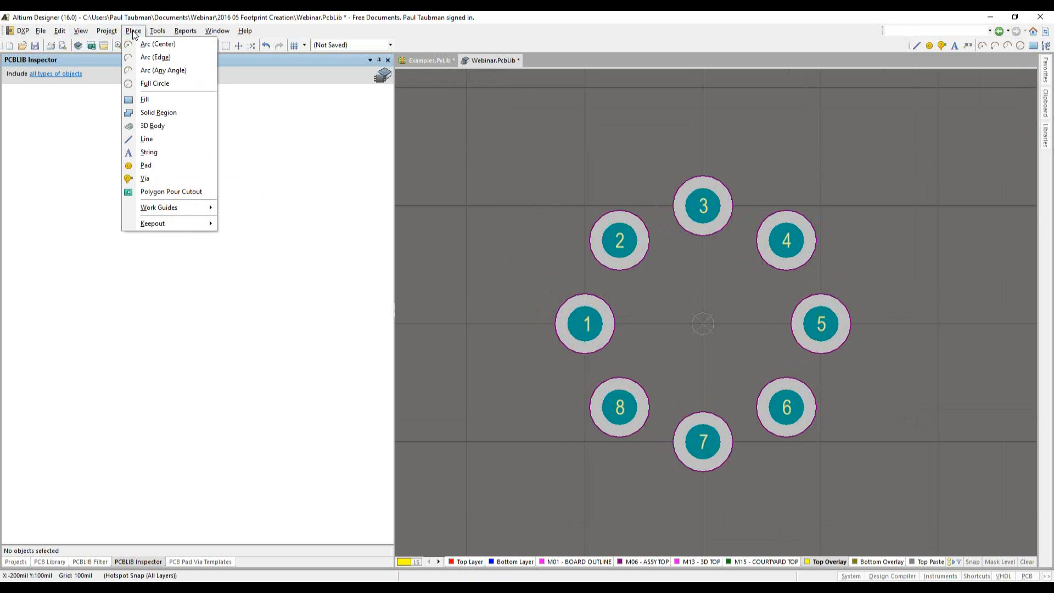
pyautogui.click(149, 84)
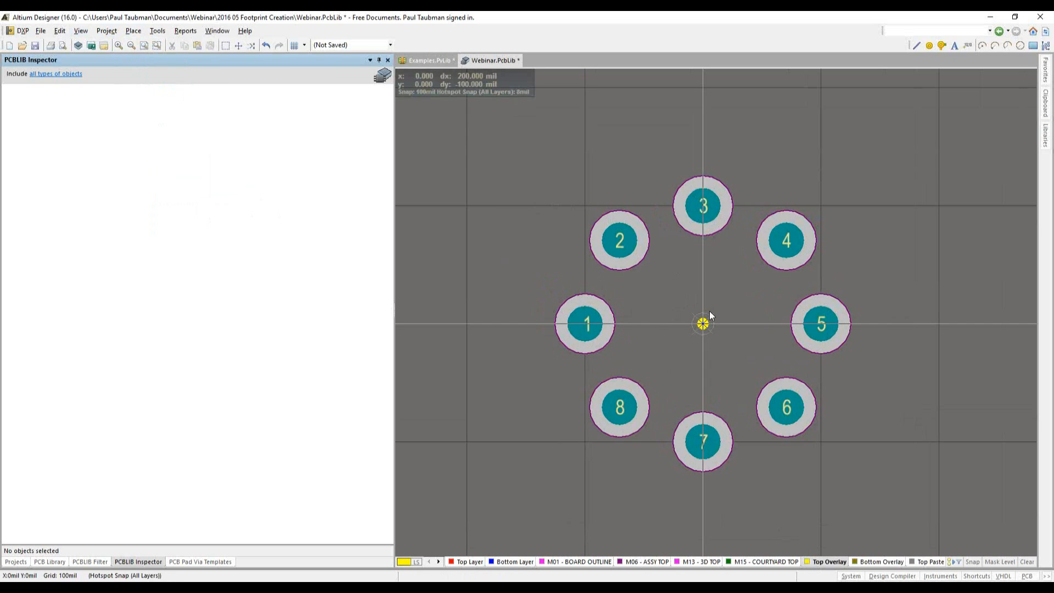
pyautogui.press('g')
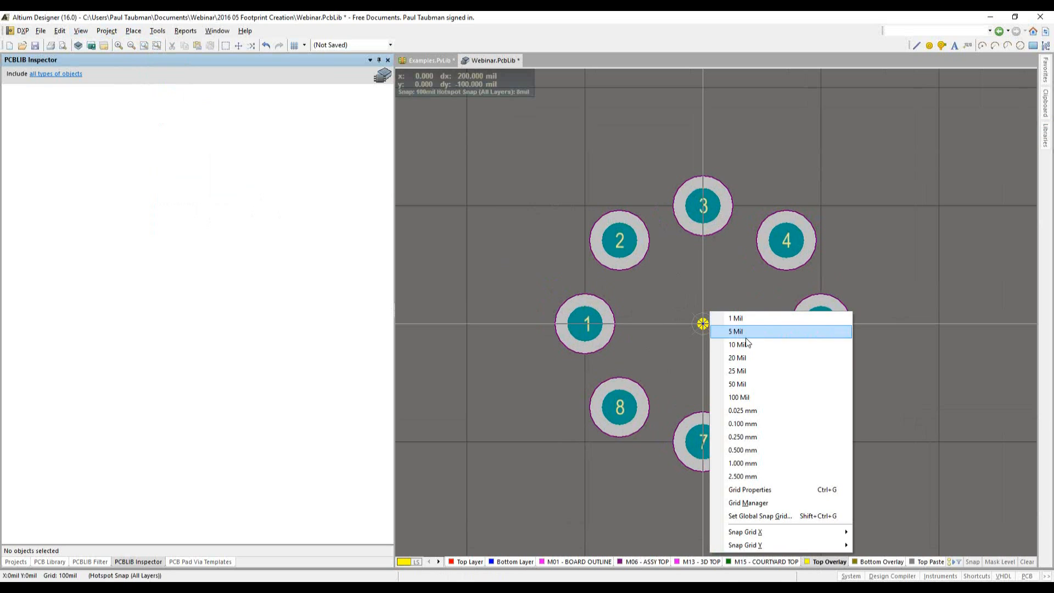
pyautogui.click(721, 341)
pyautogui.click(703, 324)
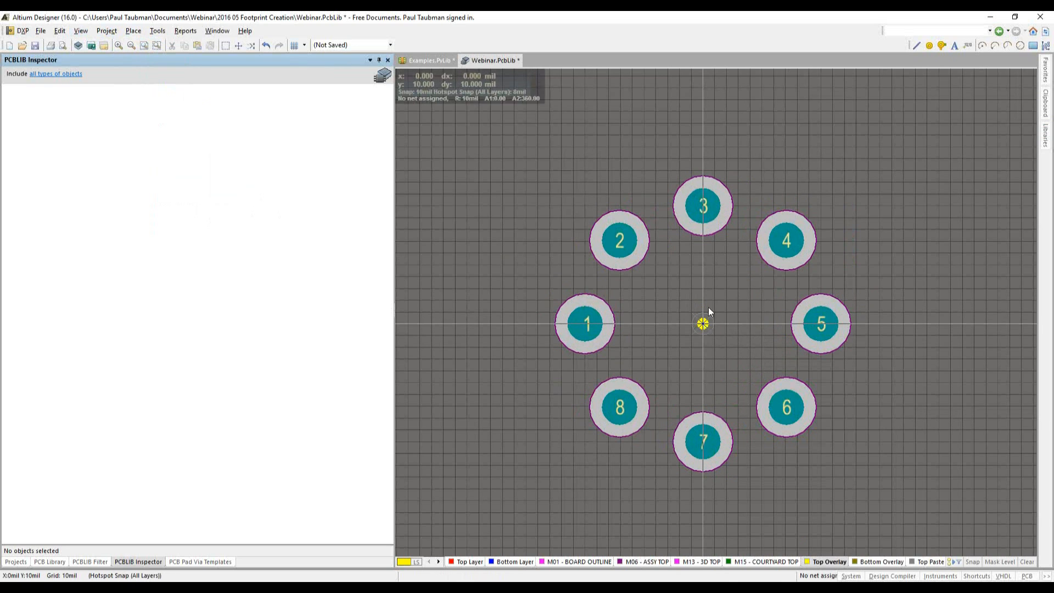
pyautogui.click(724, 262)
# Draw a second full circle of about 146 mil radius around the eight pads, centred on the origin
pyautogui.click(703, 324)
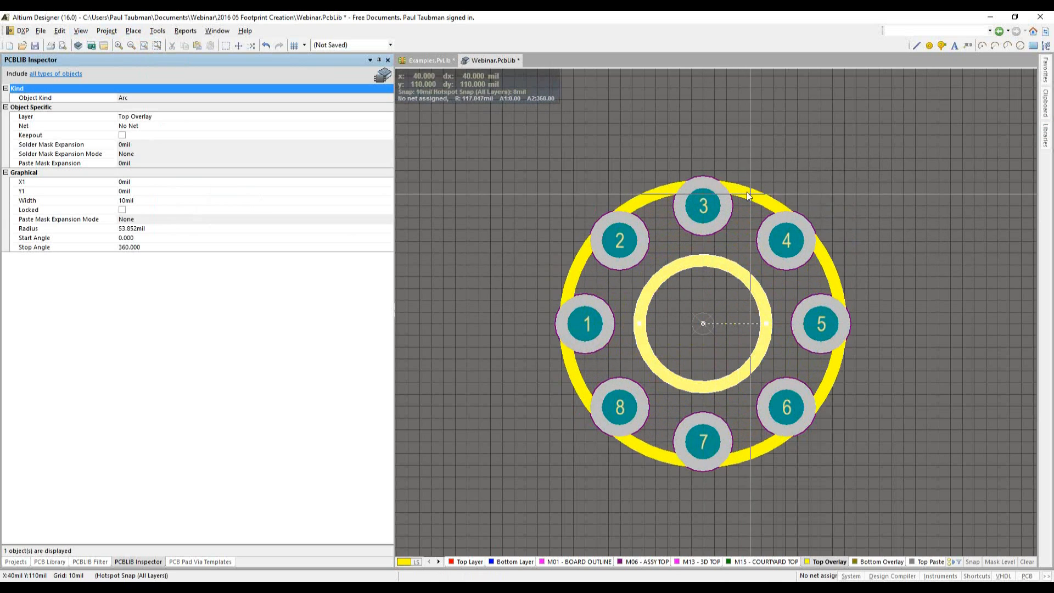
pyautogui.rightClick(751, 163)
pyautogui.click(751, 163)
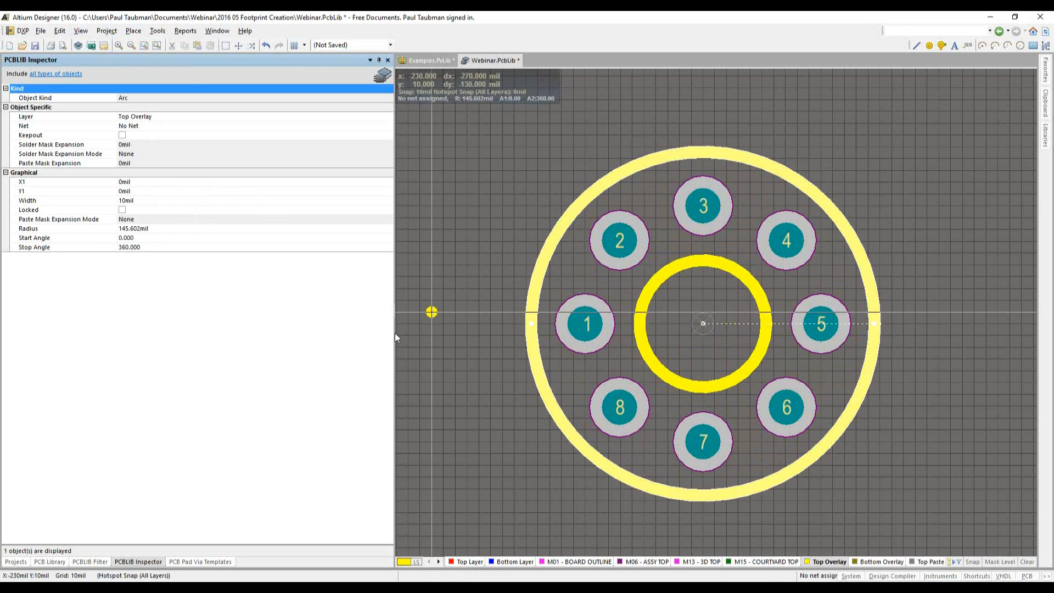
pyautogui.rightClick(500, 304)
# Check the tab in the Op Amp 741.pdf package drawing and place a square fill of about 40 mil outside the outer circle near pad 8
pyautogui.moveTo(535, 379); pyautogui.dragTo(537, 304, button='right')
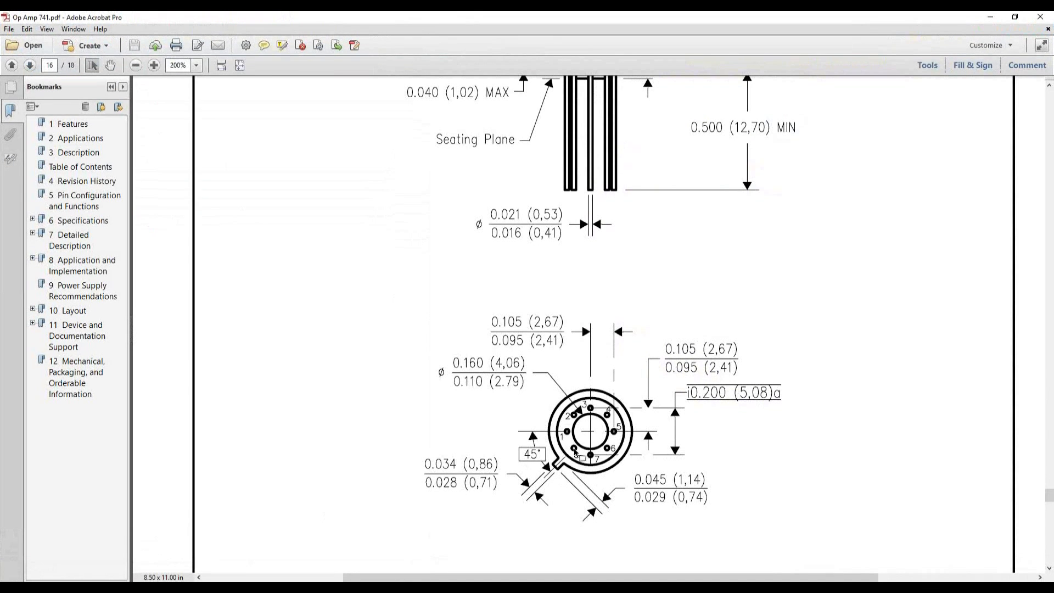
pyautogui.click(989, 18)
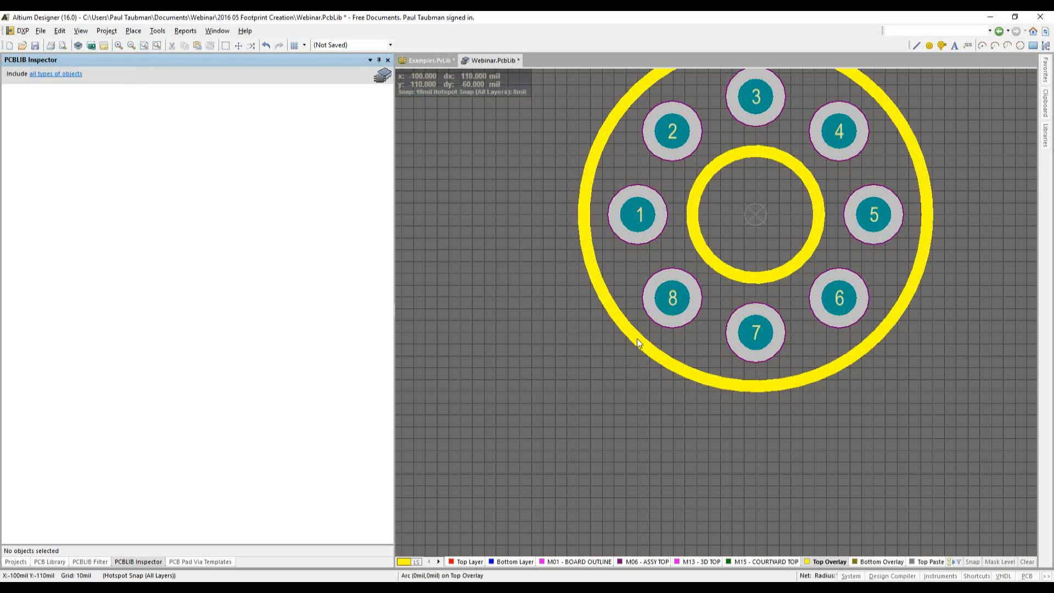
pyautogui.click(133, 31)
pyautogui.click(142, 100)
pyautogui.click(521, 309)
pyautogui.click(564, 352)
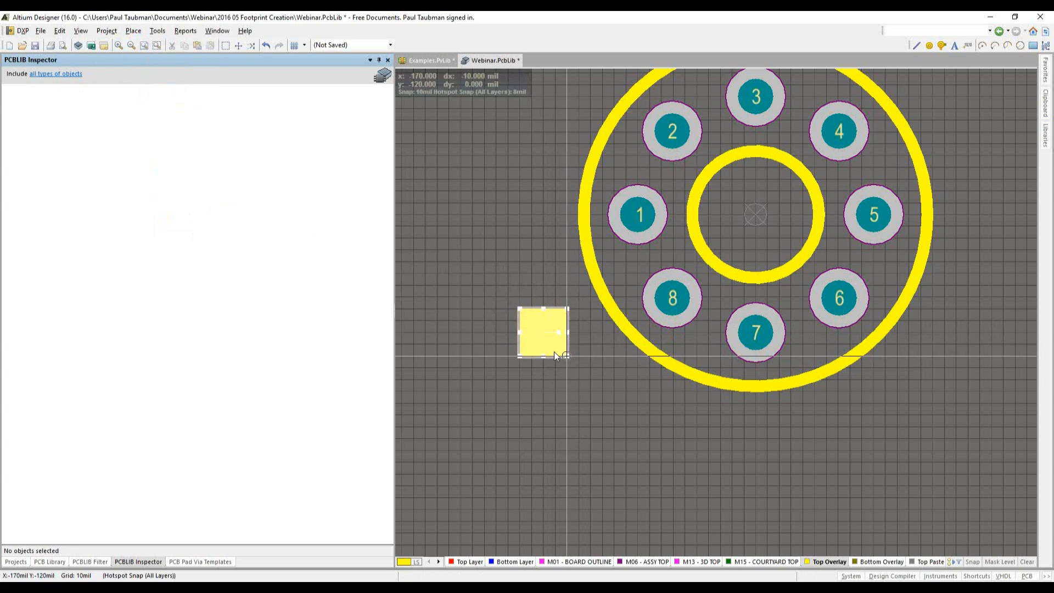
pyautogui.rightClick(555, 351)
# Move the square fill onto the outer circle's edge beside pad 8 and rotate it 45 degrees to form the tab
pyautogui.click(537, 328)
pyautogui.moveTo(536, 329); pyautogui.dragTo(607, 360)
pyautogui.press('space')
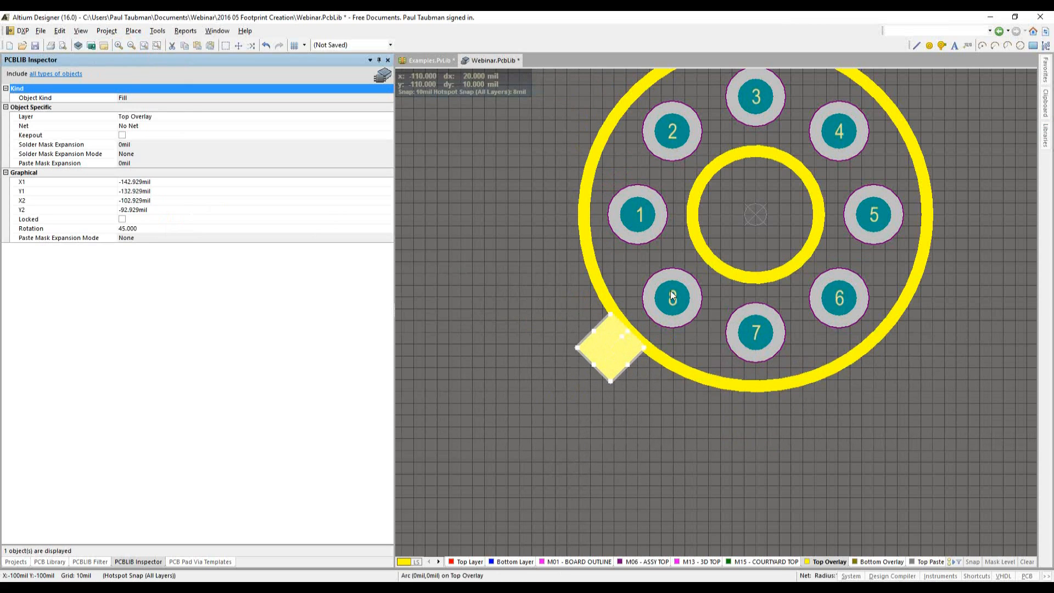
pyautogui.click(543, 348)
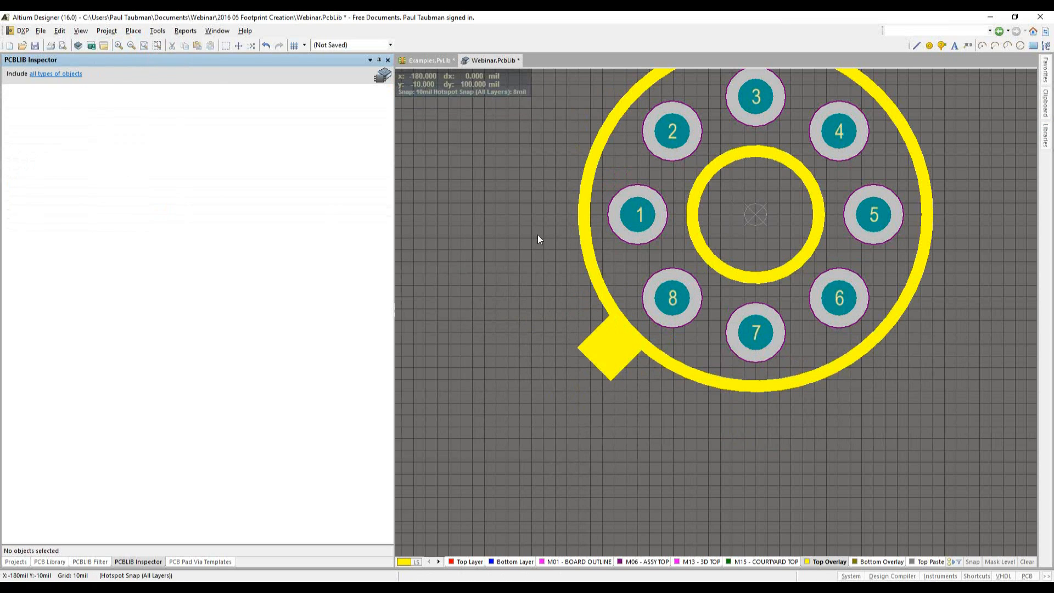
# Switch the display to single-layer mode so that only the active Top Overlay is shown
pyautogui.moveTo(545, 242); pyautogui.dragTo(530, 270, button='right')
pyautogui.moveTo(524, 282); pyautogui.dragTo(502, 286, button='right')
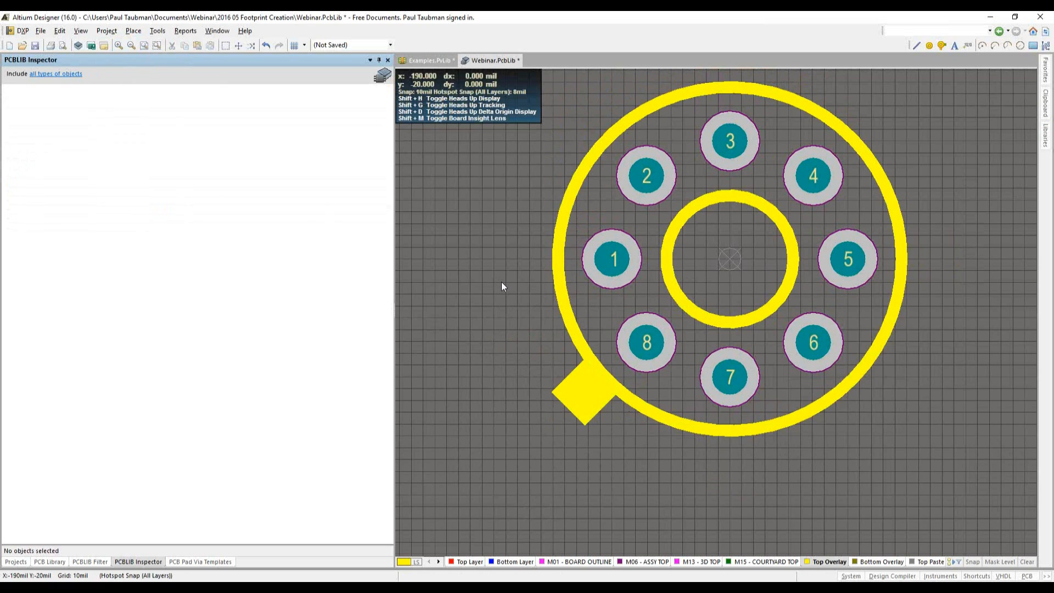
pyautogui.keyDown('ctrl'); pyautogui.scroll(-2, 627, 226); pyautogui.keyUp('ctrl')
pyautogui.moveTo(570, 213); pyautogui.dragTo(565, 280, button='right')
pyautogui.keyDown('ctrl'); pyautogui.scroll(1, 653, 221); pyautogui.keyUp('ctrl')
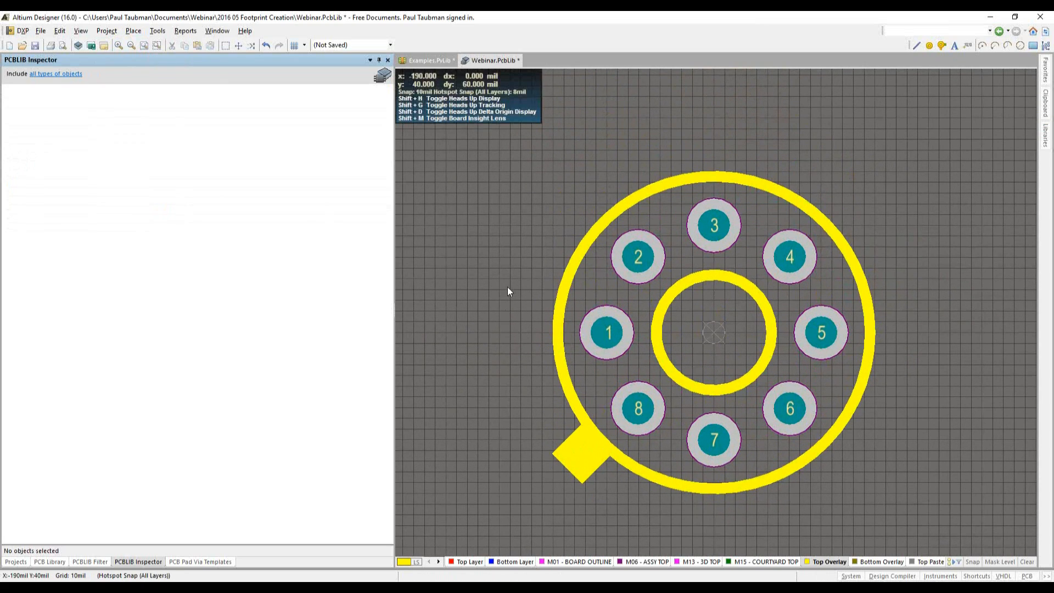
pyautogui.hotkey('shift', 's')
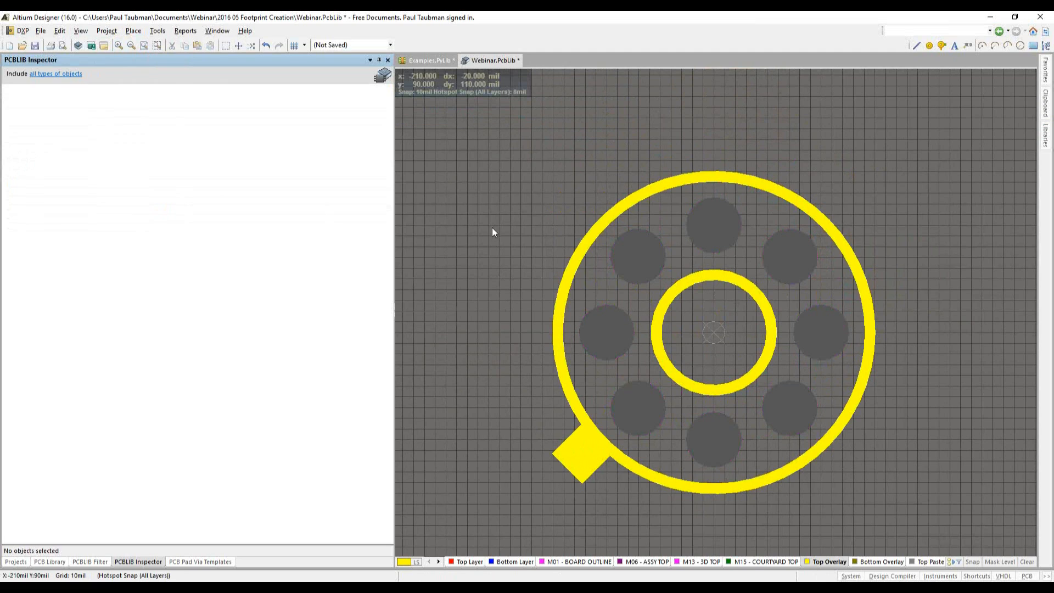
# Select both overlay circles and the tab fill, copy them with the origin as reference point, and clear the selection
pyautogui.moveTo(483, 148); pyautogui.dragTo(923, 530)
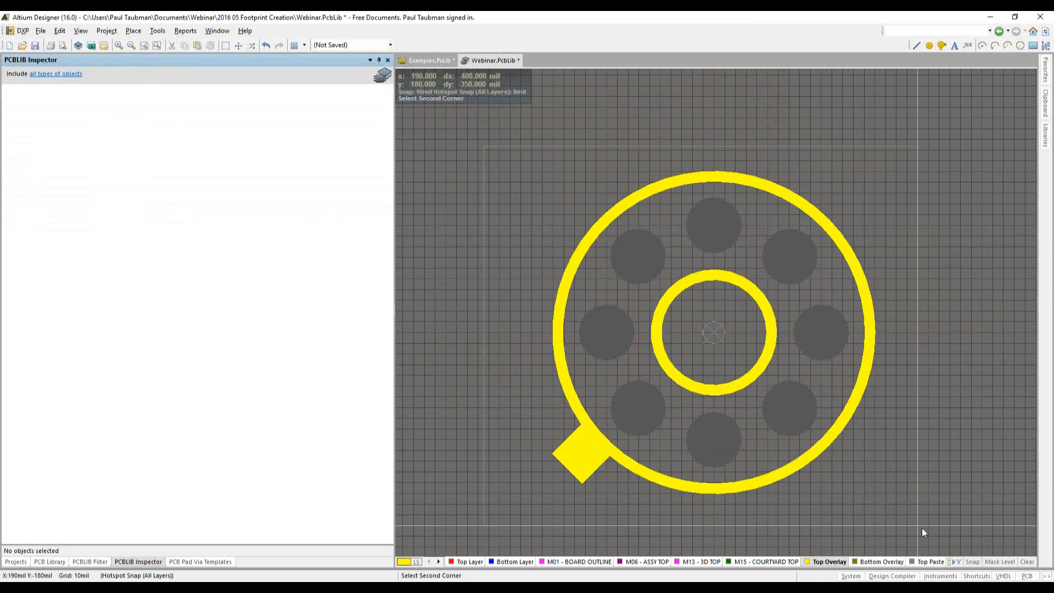
pyautogui.click(922, 528)
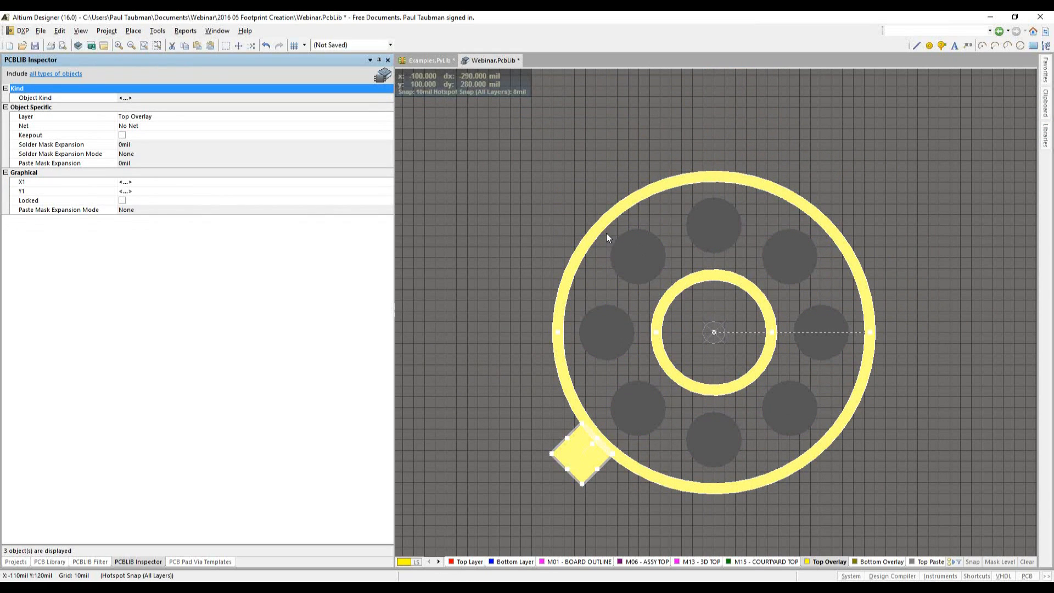
pyautogui.moveTo(487, 128); pyautogui.dragTo(956, 532)
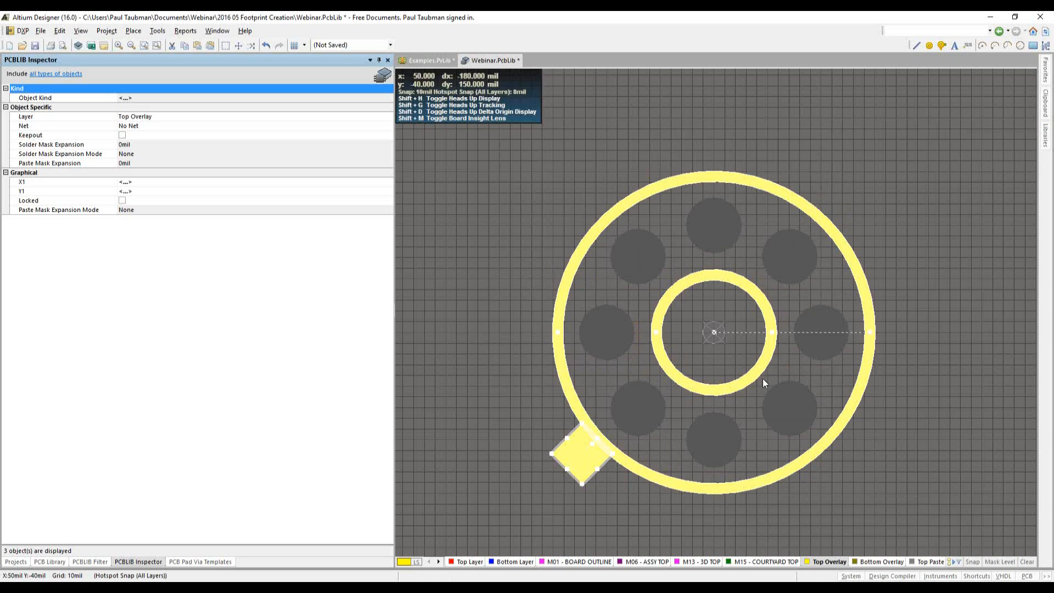
pyautogui.hotkey('ctrl', 'c')
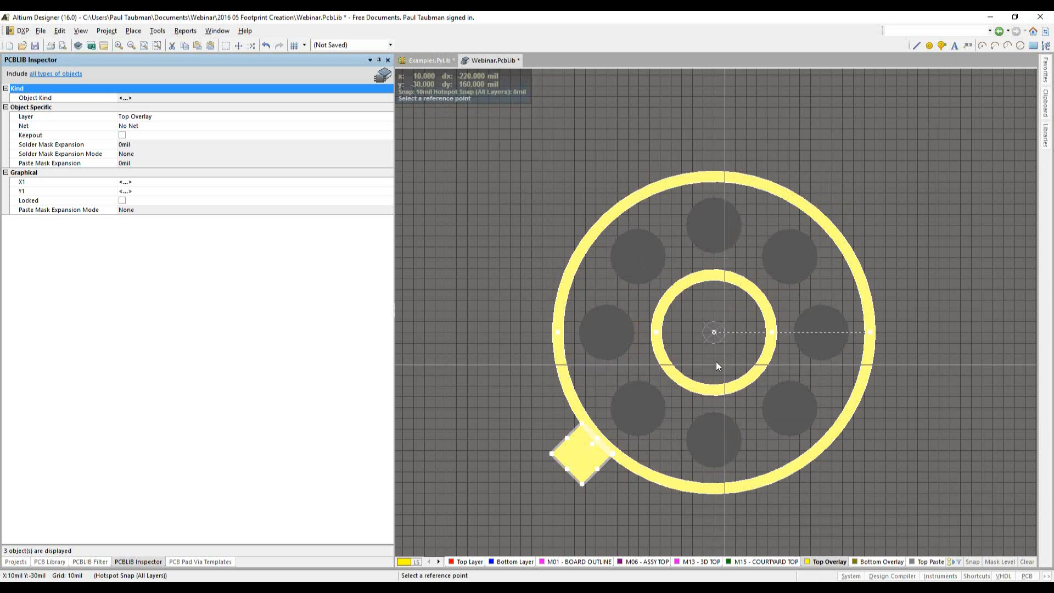
pyautogui.click(715, 331)
pyautogui.click(674, 527)
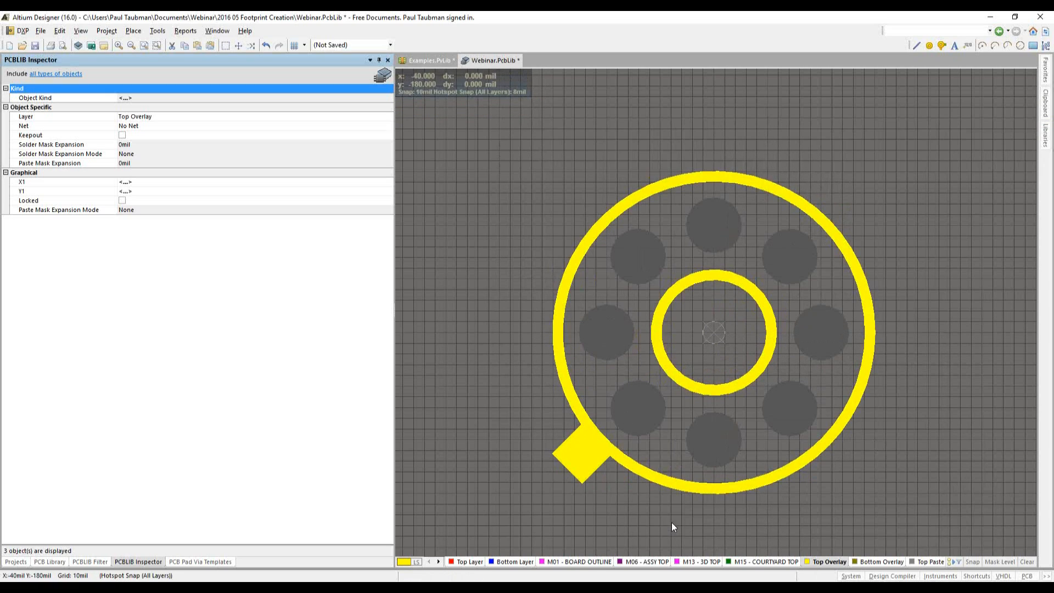
# Paste the copied outline onto the M06 - ASSY TOP layer with Paste Special, aligned on the origin
pyautogui.click(643, 562)
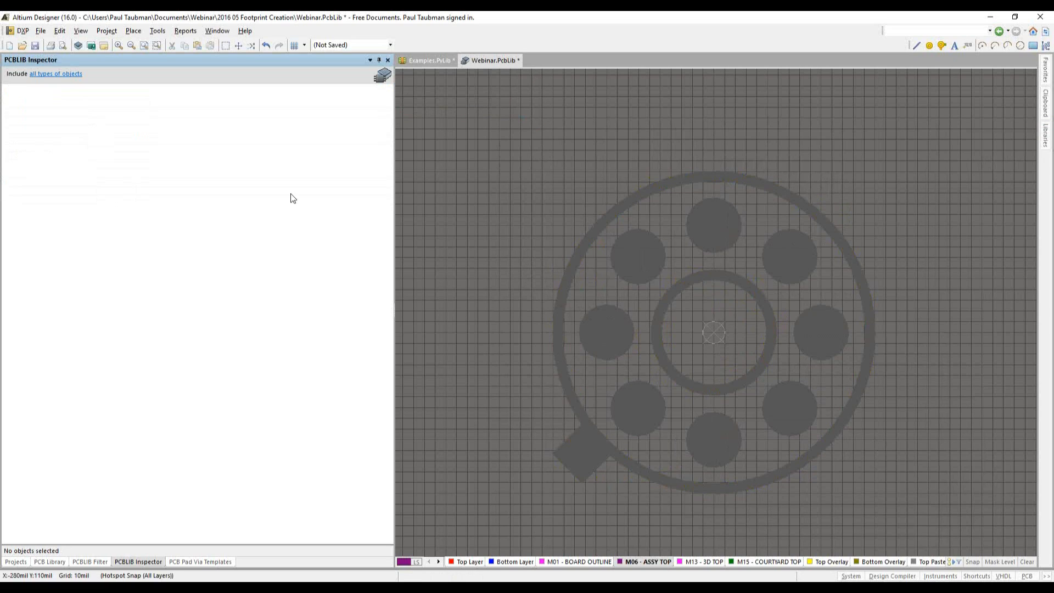
pyautogui.click(59, 30)
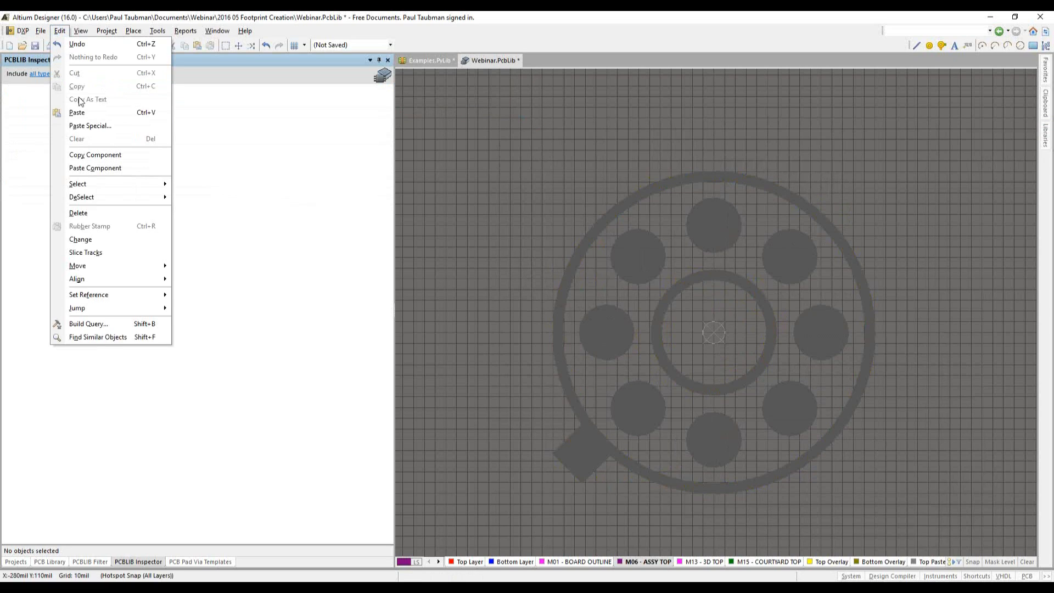
pyautogui.click(81, 125)
pyautogui.click(483, 274)
pyautogui.click(501, 348)
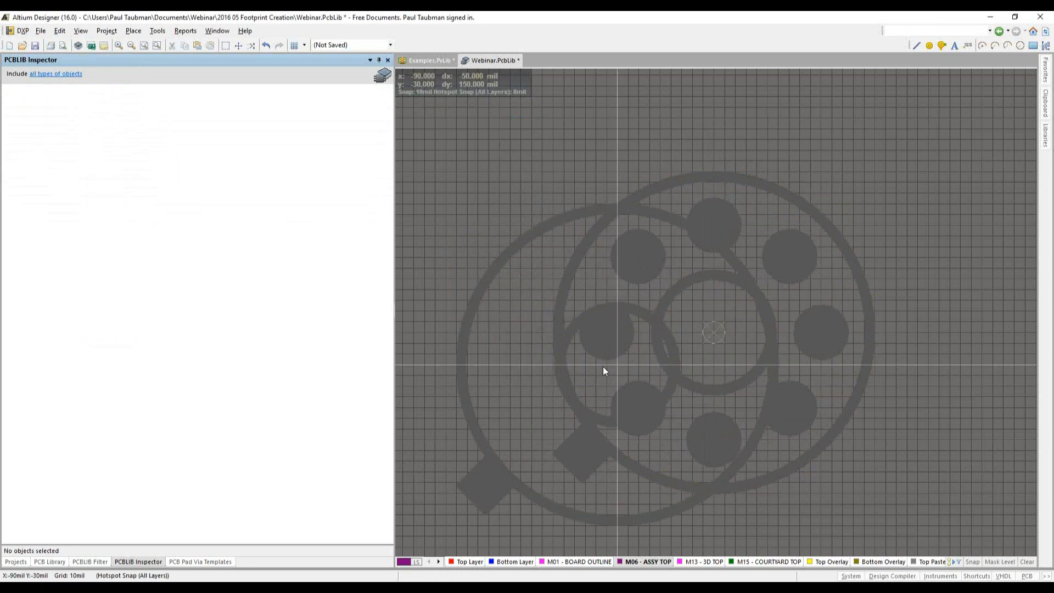
pyautogui.click(714, 332)
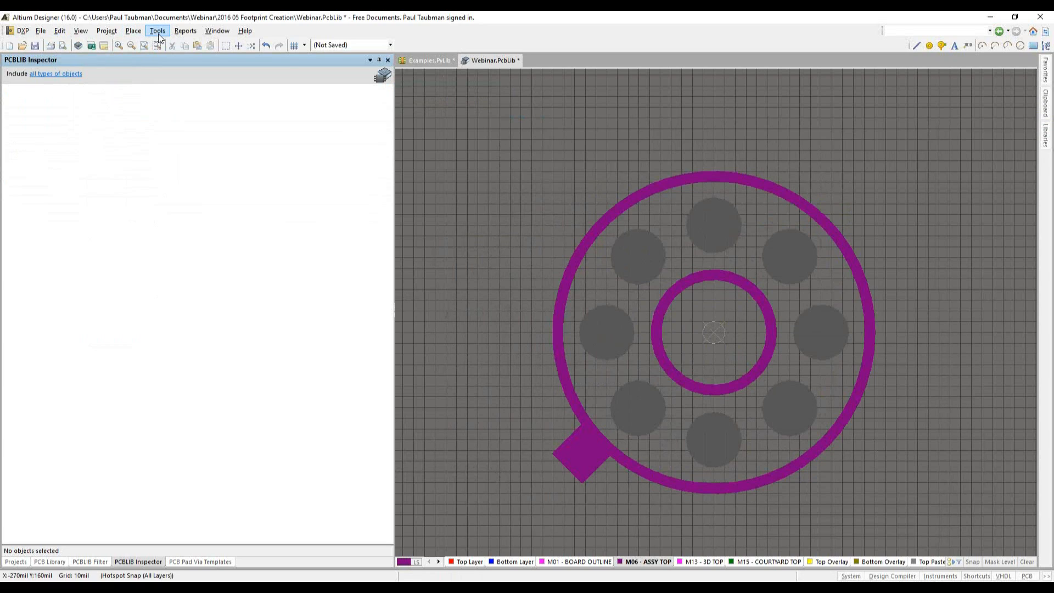
# Draw a full circle of about 22 mil radius around pad 3 on M06 - ASSY TOP, centred at X 0 mil, Y 100 mil
pyautogui.click(134, 31)
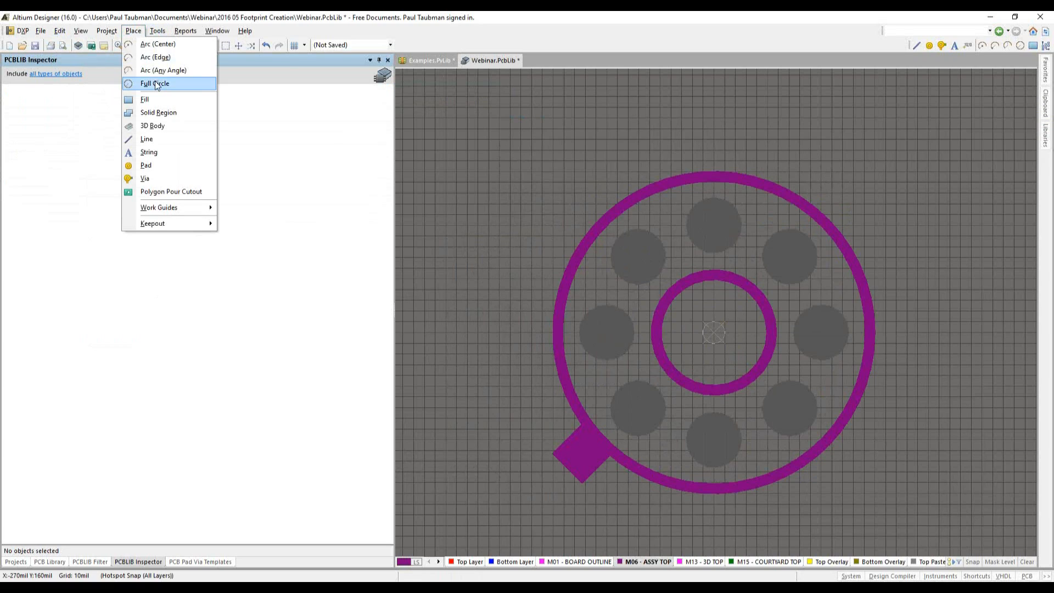
pyautogui.click(164, 83)
pyautogui.click(714, 225)
pyautogui.click(735, 217)
pyautogui.rightClick(610, 137)
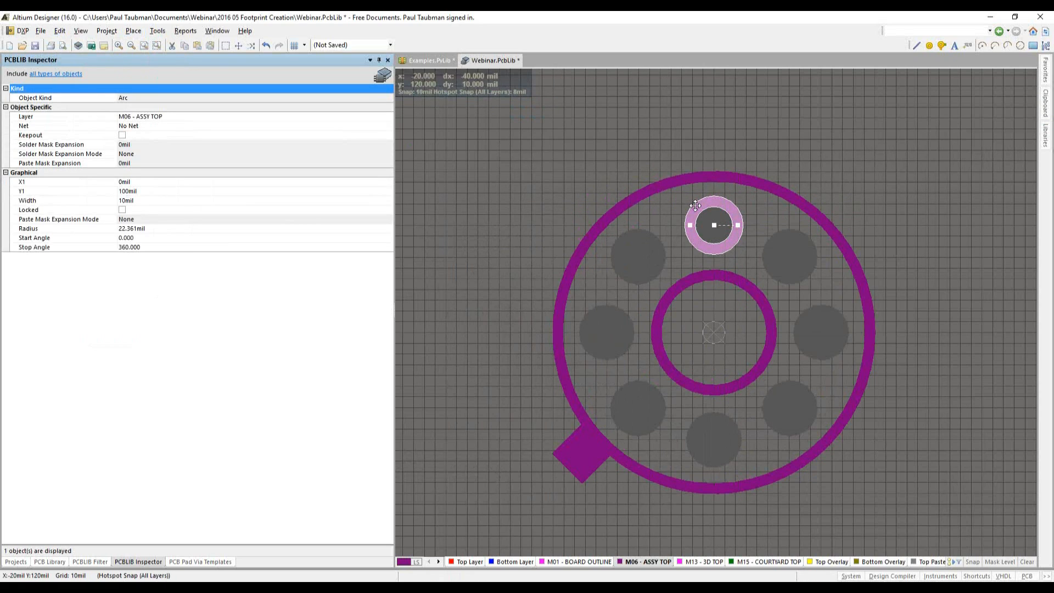
# Copy the pad 3 circle with the origin as reference point and paste a copy rotated 45 degrees around pad 2
pyautogui.hotkey('ctrl', 'c')
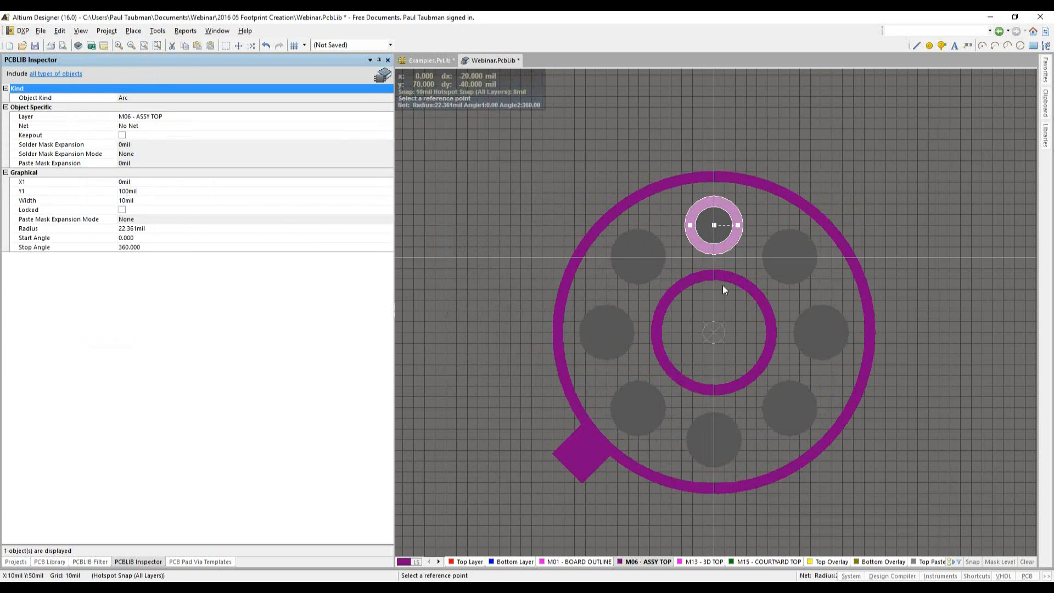
pyautogui.click(715, 330)
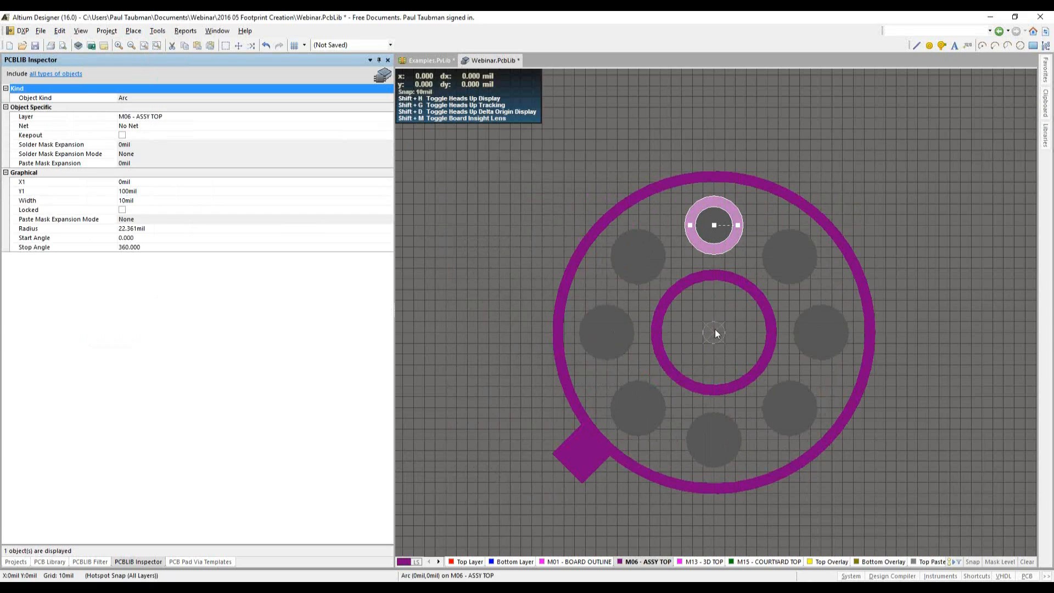
pyautogui.click(704, 323)
pyautogui.hotkey('ctrl', 'v')
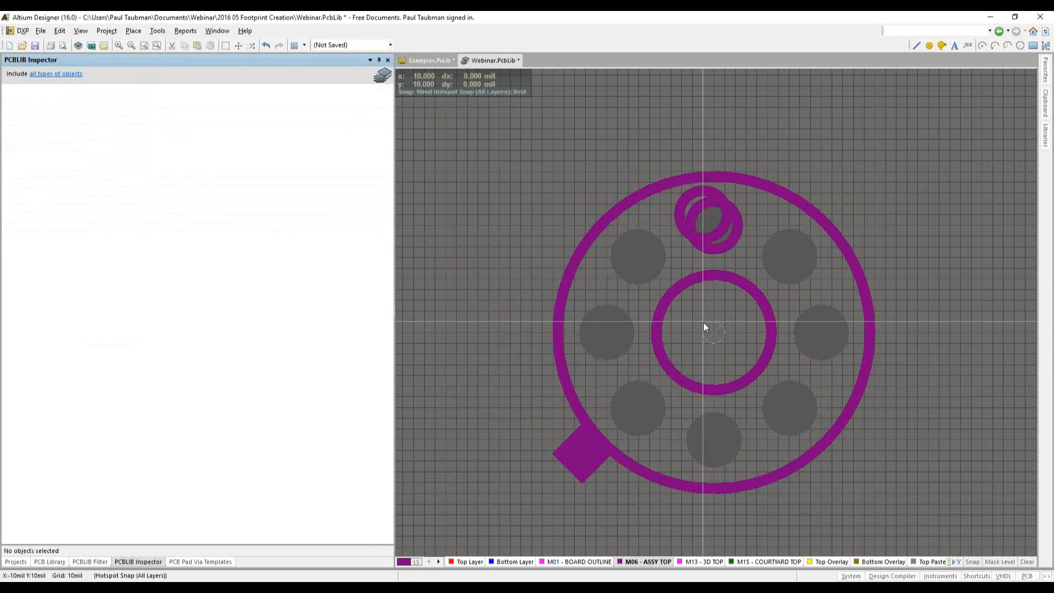
pyautogui.press('space')
pyautogui.click(714, 337)
# Paste further copies of the circle at the origin, rotated in 45 degree increments to surround pads 1, 8 and 7
pyautogui.hotkey('ctrl', 'v')
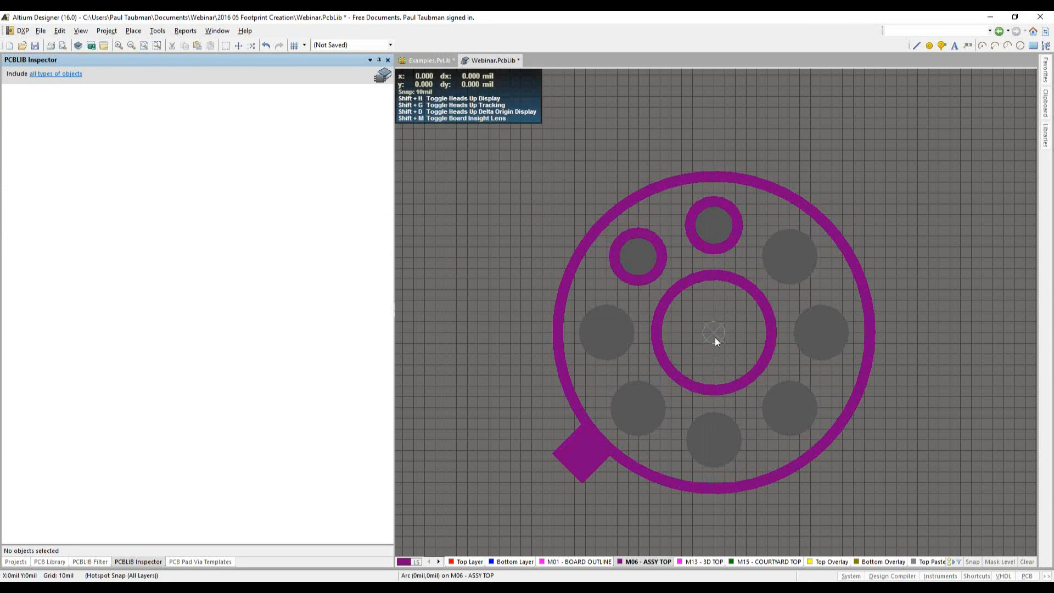
pyautogui.press('space')
pyautogui.press('space')
pyautogui.press('space')
pyautogui.click(715, 337)
pyautogui.hotkey('ctrl', 'v')
pyautogui.press('space')
pyautogui.press('space')
pyautogui.press('space')
pyautogui.press('space')
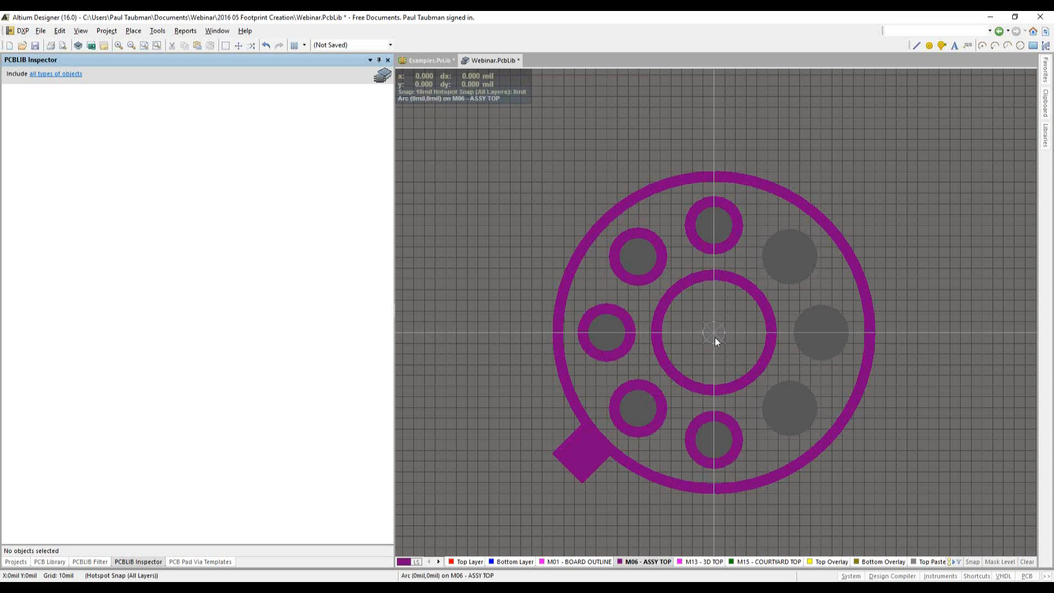
pyautogui.click(715, 337)
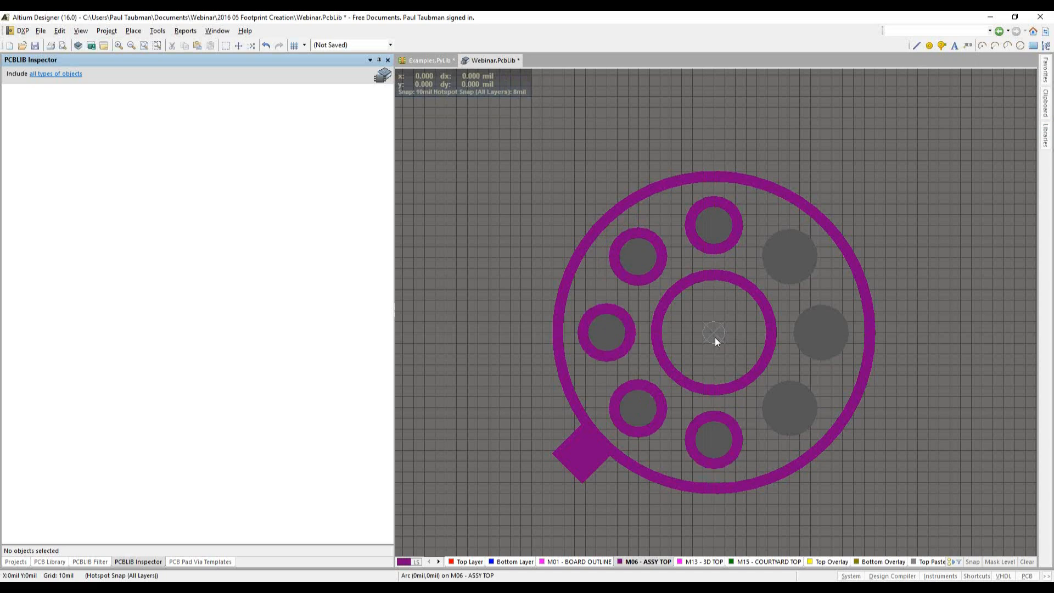
# Paste two more rotated copies of the circle at the origin to surround pads 6 and 5
pyautogui.hotkey('ctrl', 'v')
pyautogui.press('space')
pyautogui.press('space')
pyautogui.press('space')
pyautogui.press('space')
pyautogui.press('space')
pyautogui.click(715, 337)
pyautogui.hotkey('ctrl', 'v')
pyautogui.press('space')
pyautogui.press('space')
pyautogui.press('space')
pyautogui.press('space')
pyautogui.press('space')
pyautogui.press('space')
pyautogui.click(715, 337)
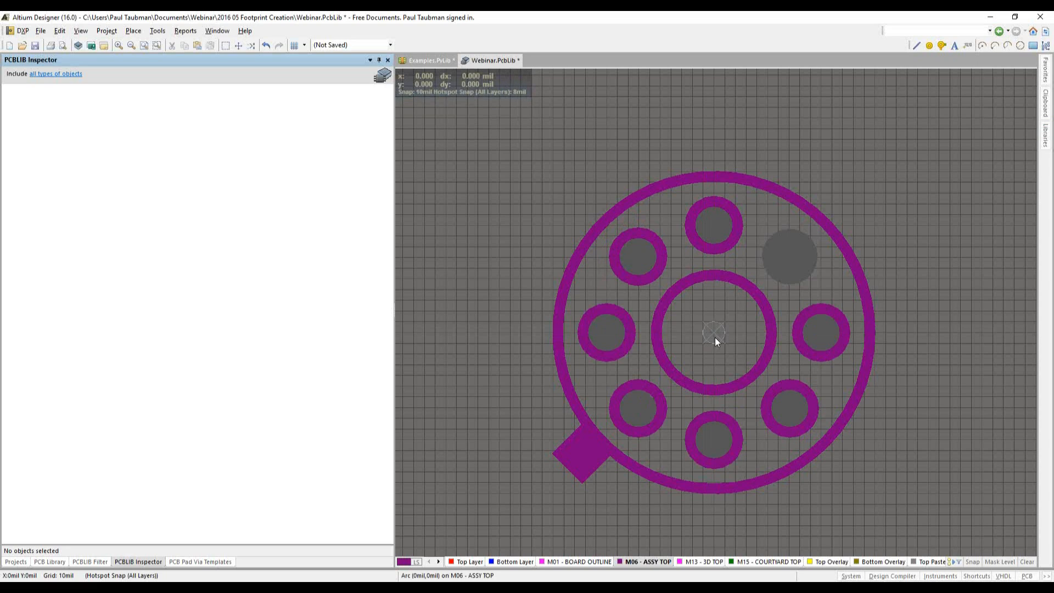
# Finish pasting the rotated assembly circles with the last copy around pad 4
pyautogui.rightClick(884, 191)
pyautogui.click(878, 228)
pyautogui.moveTo(880, 232); pyautogui.dragTo(847, 145, button='right')
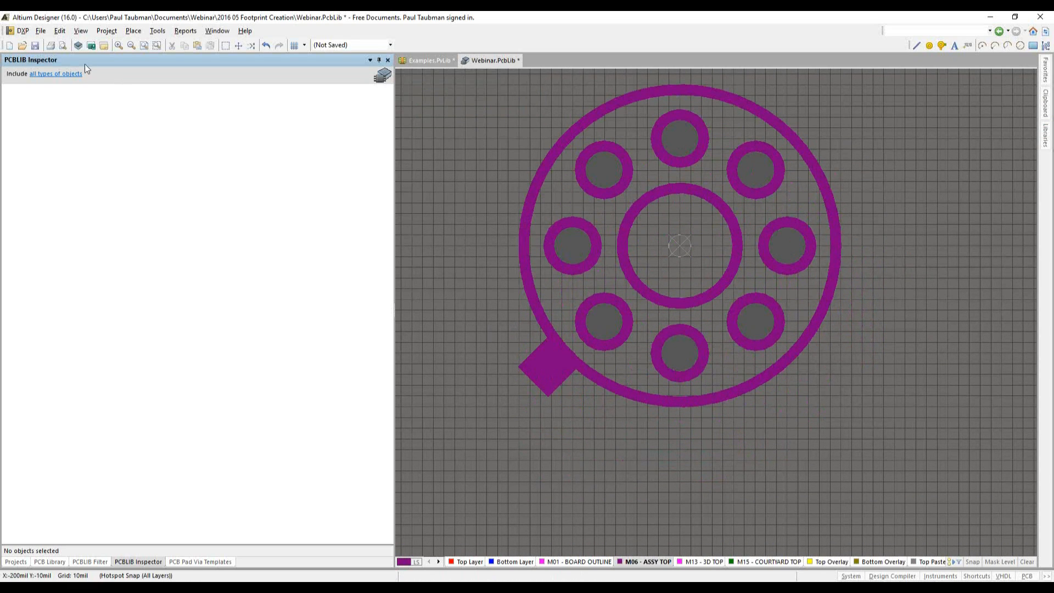
# Start placing a text string on M06 - ASSY TOP and open its properties
pyautogui.click(131, 33)
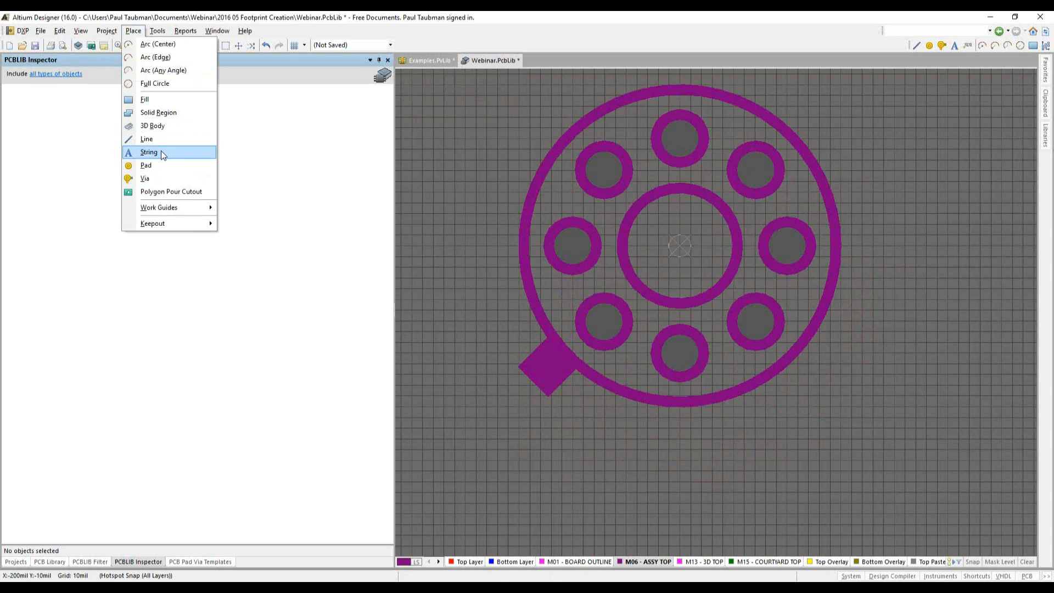
pyautogui.click(160, 151)
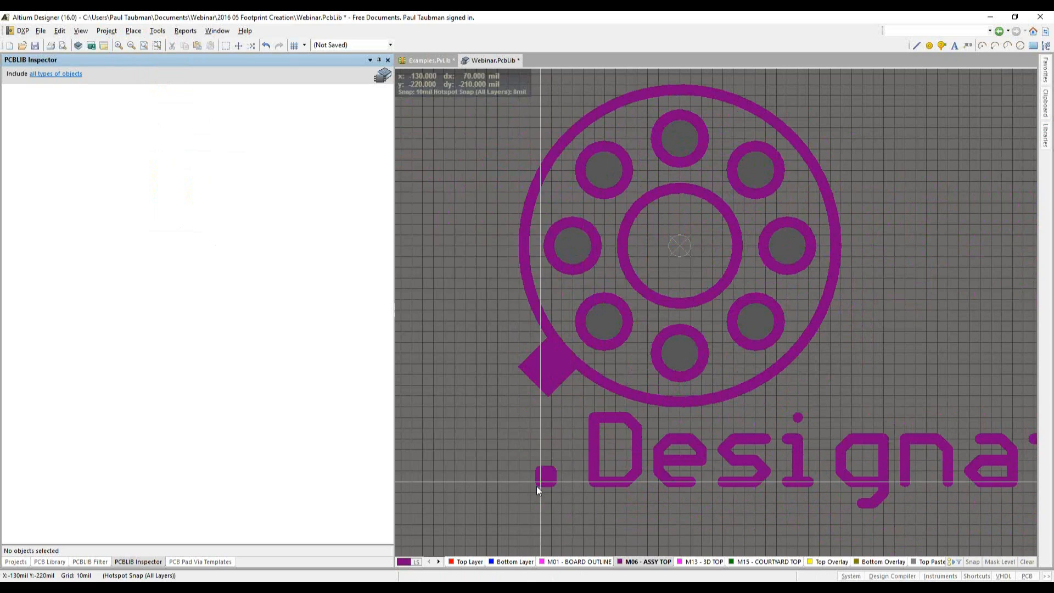
pyautogui.press('Tab')
pyautogui.write('ngknafkldf')
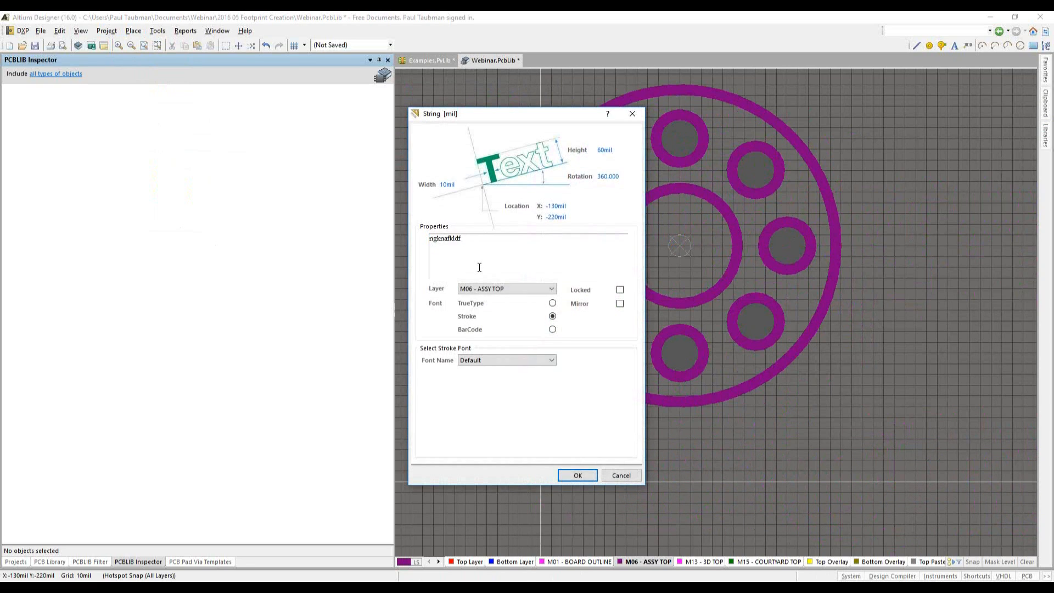
pyautogui.press('BackSpace')
pyautogui.press('BackSpace')
pyautogui.press('BackSpace')
pyautogui.press('BackSpace')
pyautogui.press('BackSpace')
pyautogui.press('BackSpace')
pyautogui.press('BackSpace')
pyautogui.press('BackSpace')
pyautogui.press('BackSpace')
# Set the string text to the special string .Designator and place it below the outline at X -130 mil, Y -220 mil
pyautogui.write('.')
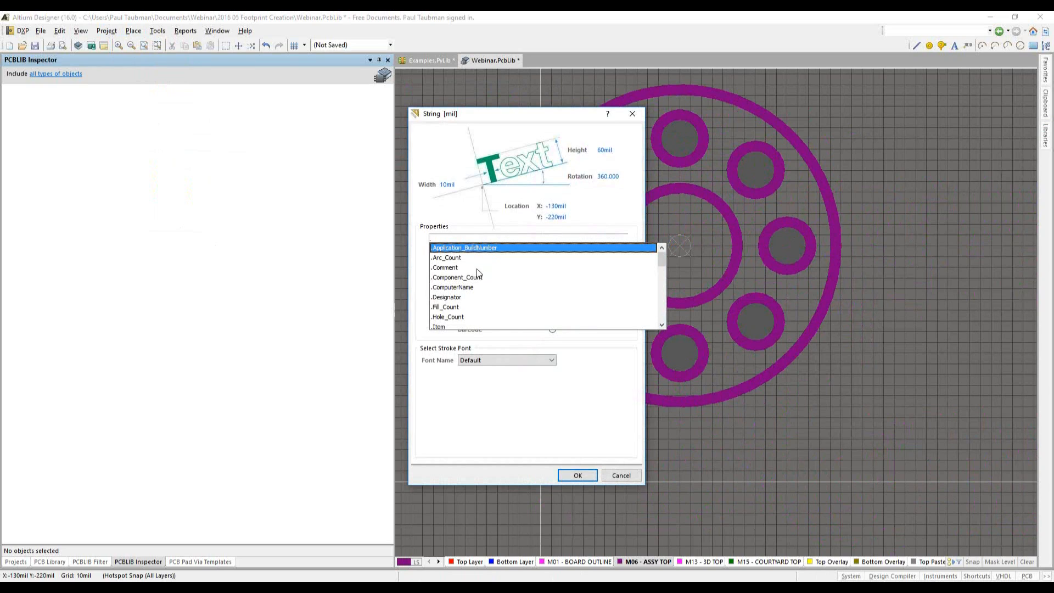
pyautogui.moveTo(663, 263)
pyautogui.mouseDown()
pyautogui.moveTo(663, 305)
pyautogui.moveTo(662, 264)
pyautogui.mouseUp()
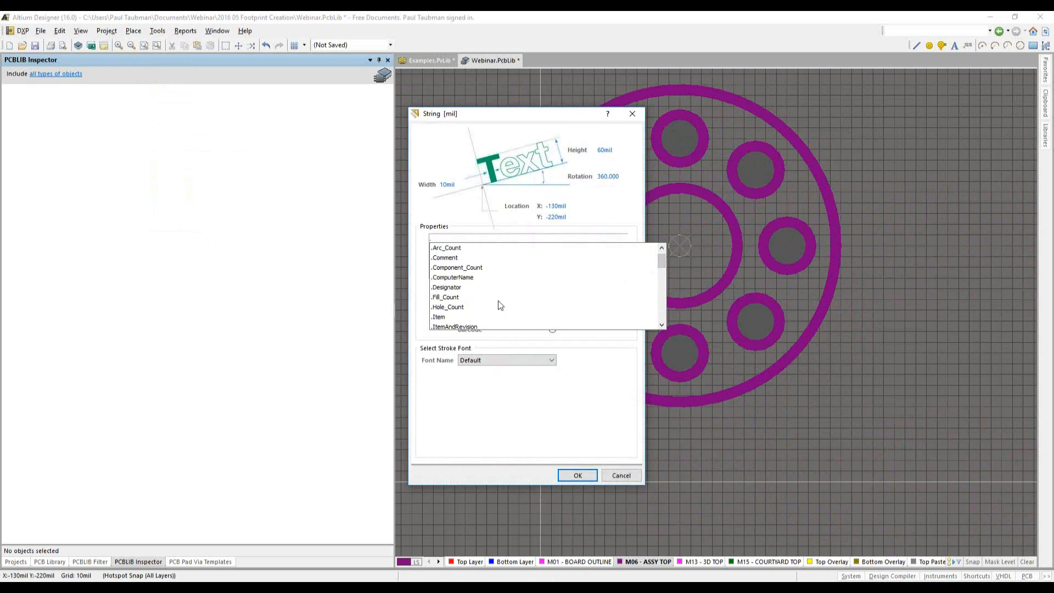
pyautogui.click(440, 289)
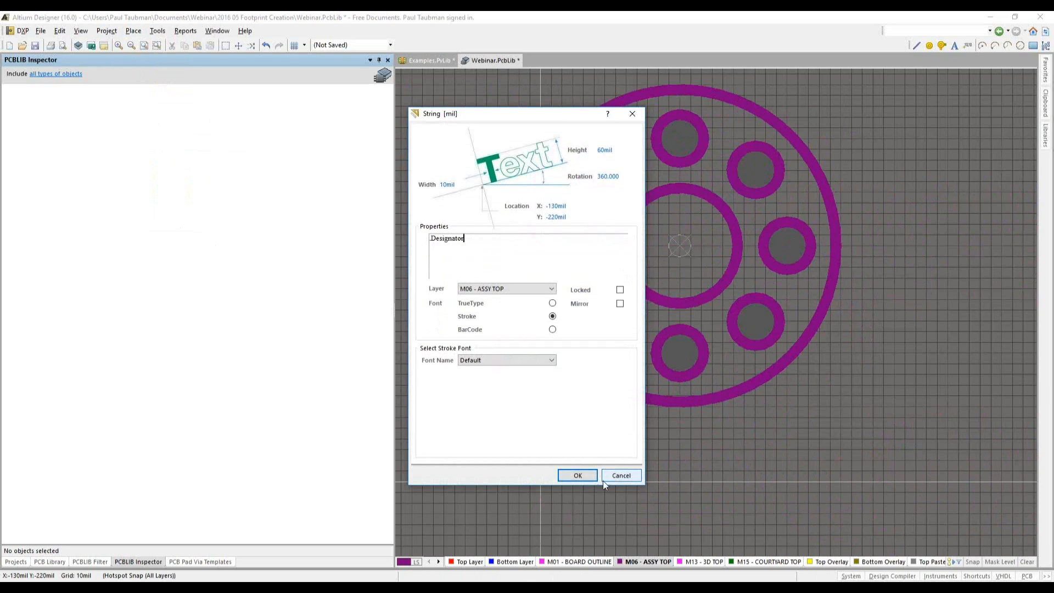
pyautogui.click(580, 476)
pyautogui.click(538, 482)
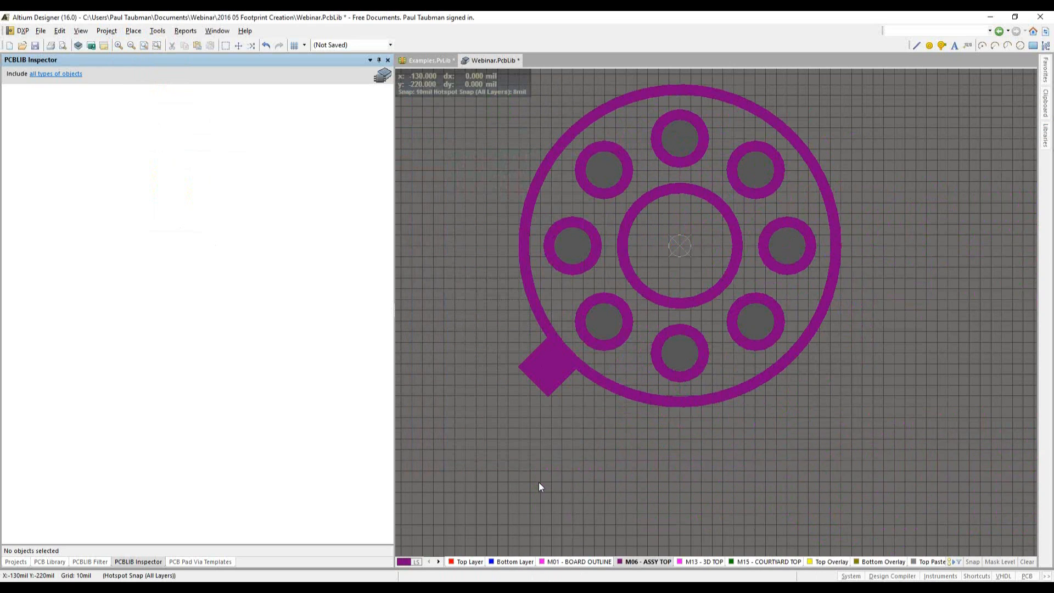
pyautogui.rightClick(487, 408)
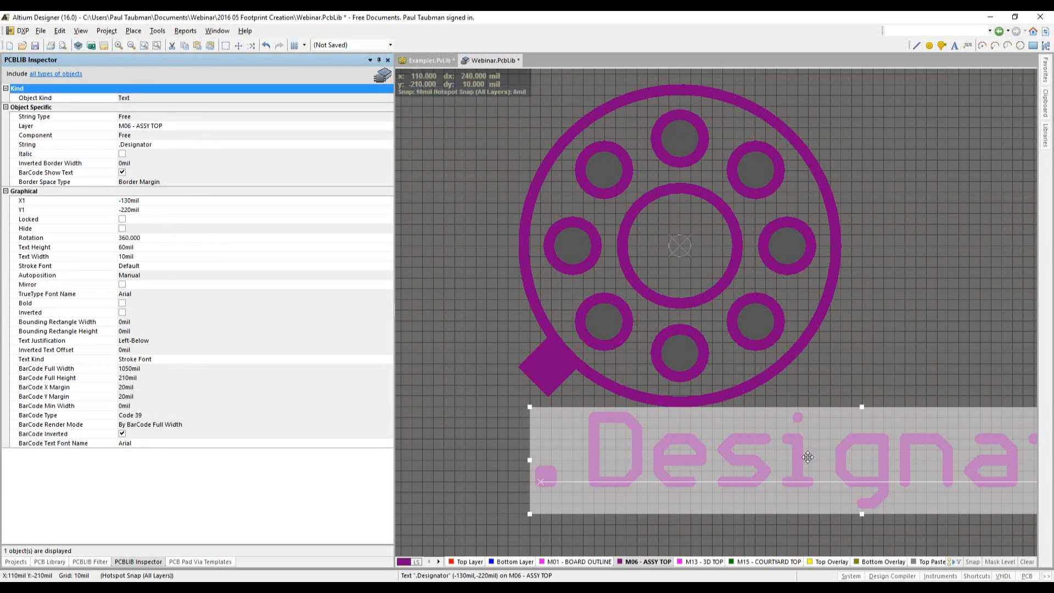
# Turn off single layer mode to show all layers and start placing a cylinder 3D body
pyautogui.click(828, 363)
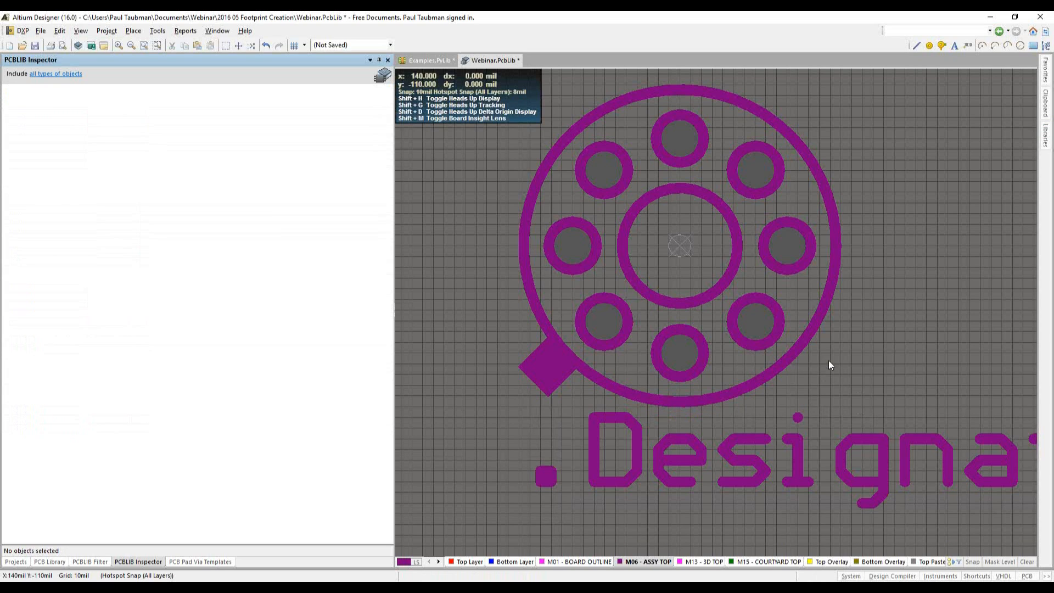
pyautogui.hotkey('shift', 's')
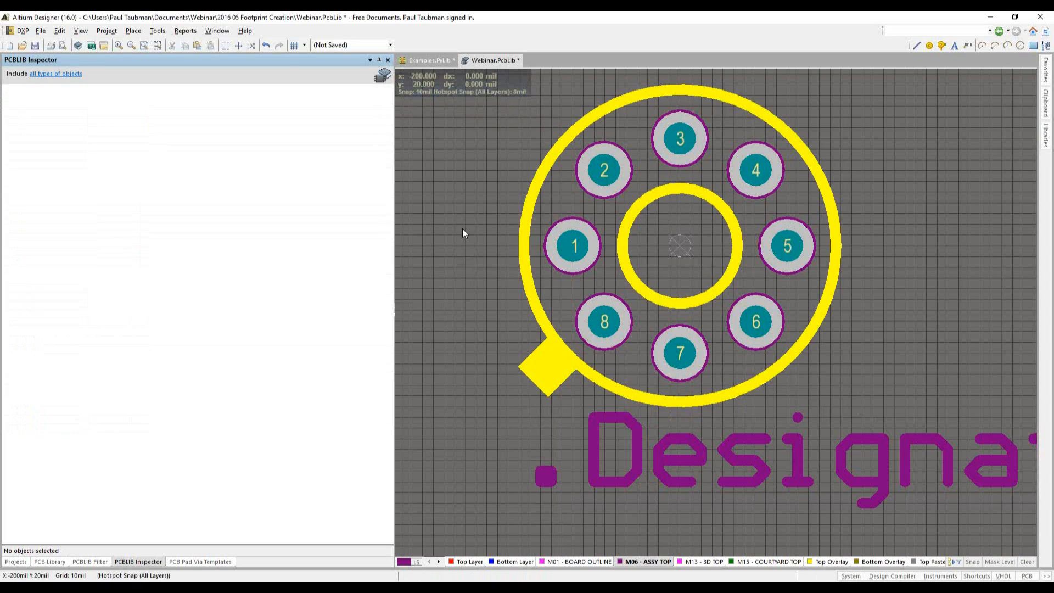
pyautogui.click(137, 30)
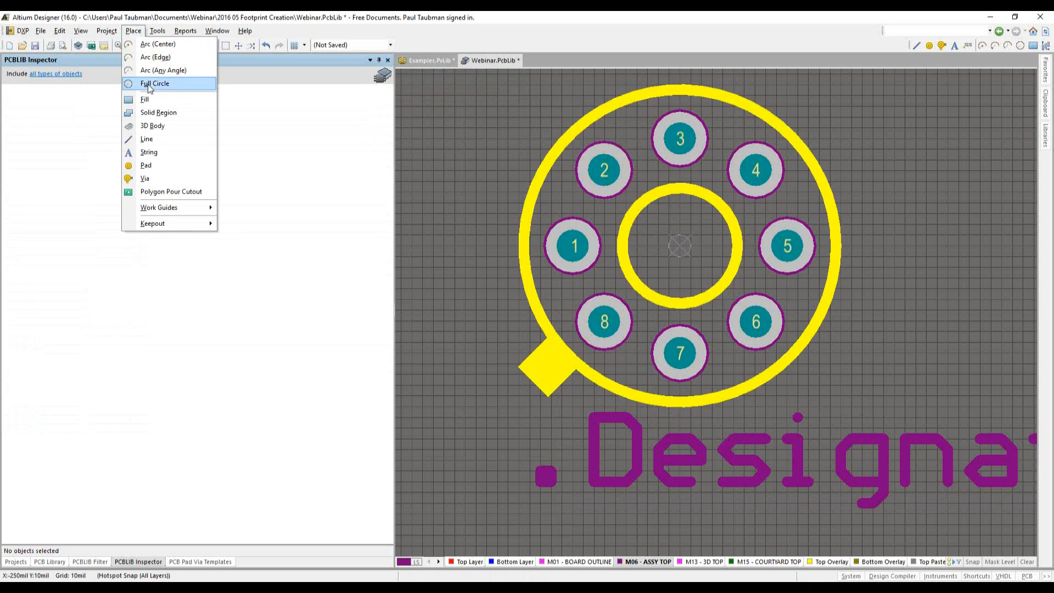
pyautogui.click(158, 126)
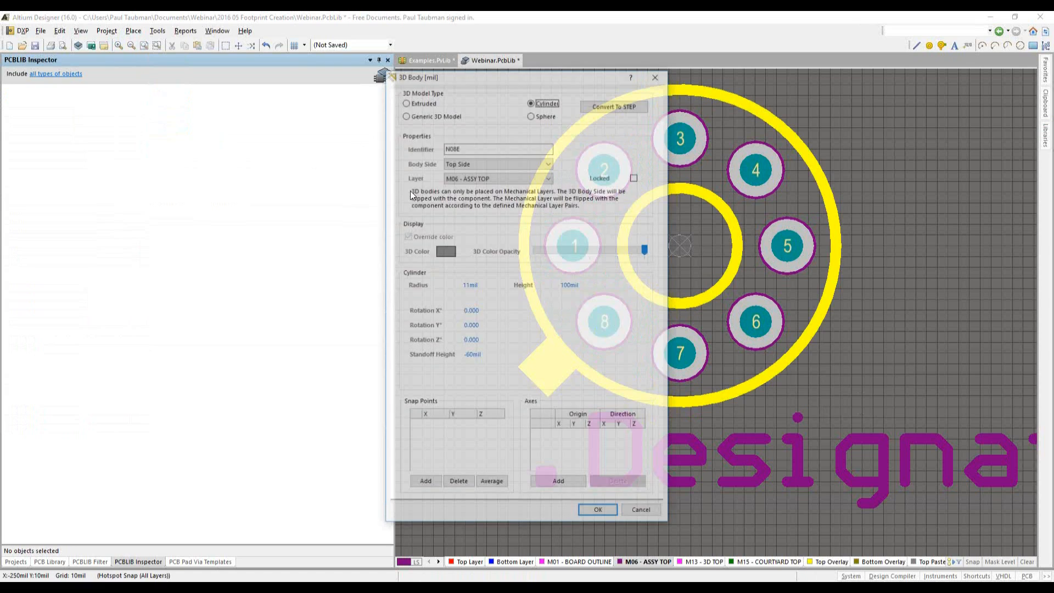
# Switch to the Op Amp 741.pdf datasheet and check the package's body diameter and height on the side view
pyautogui.click(170, 557)
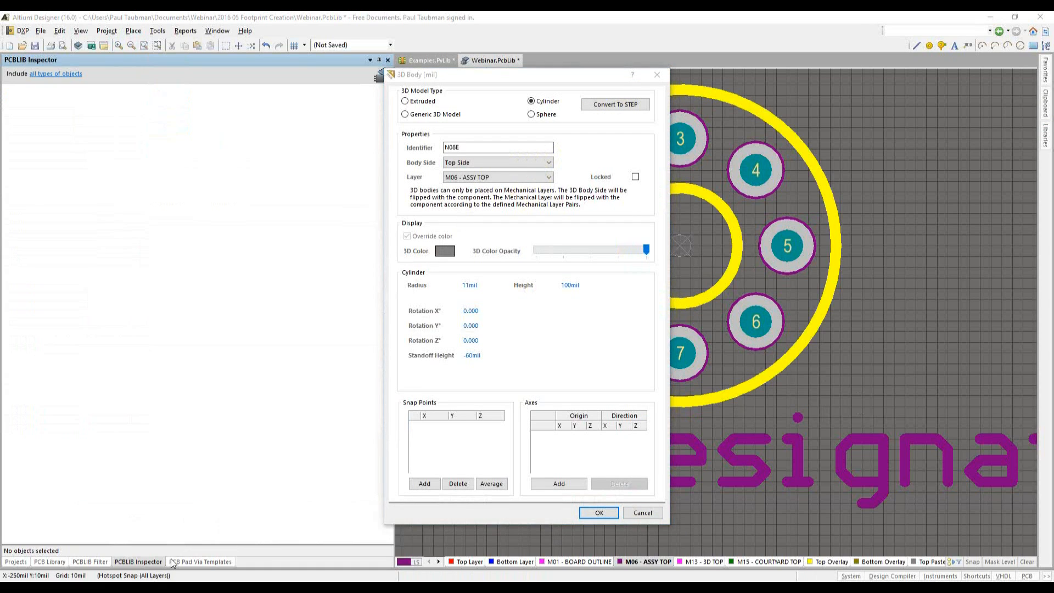
pyautogui.scroll(4, 431, 332)
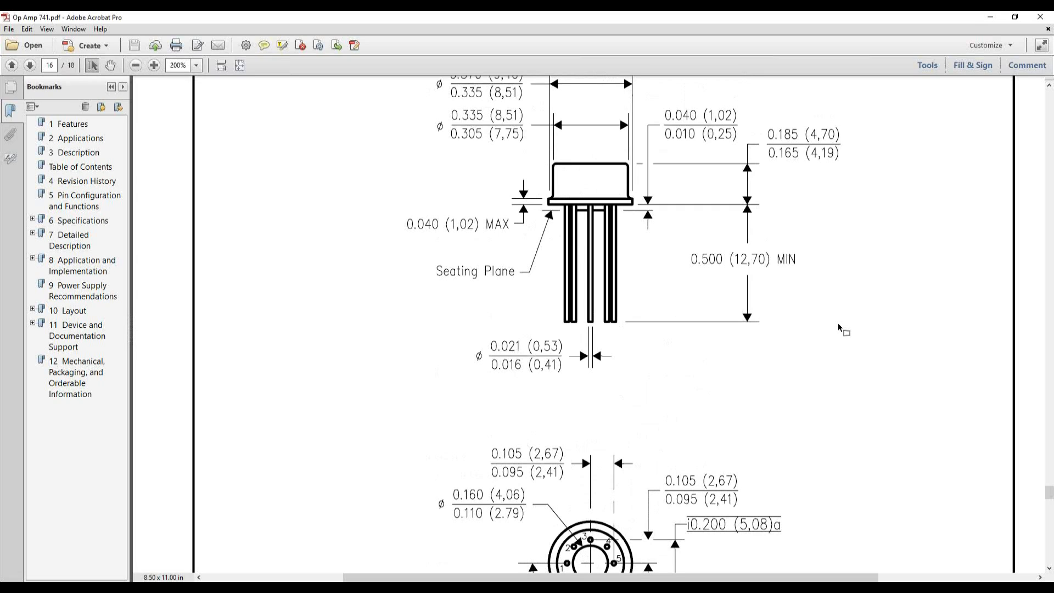
pyautogui.click(993, 19)
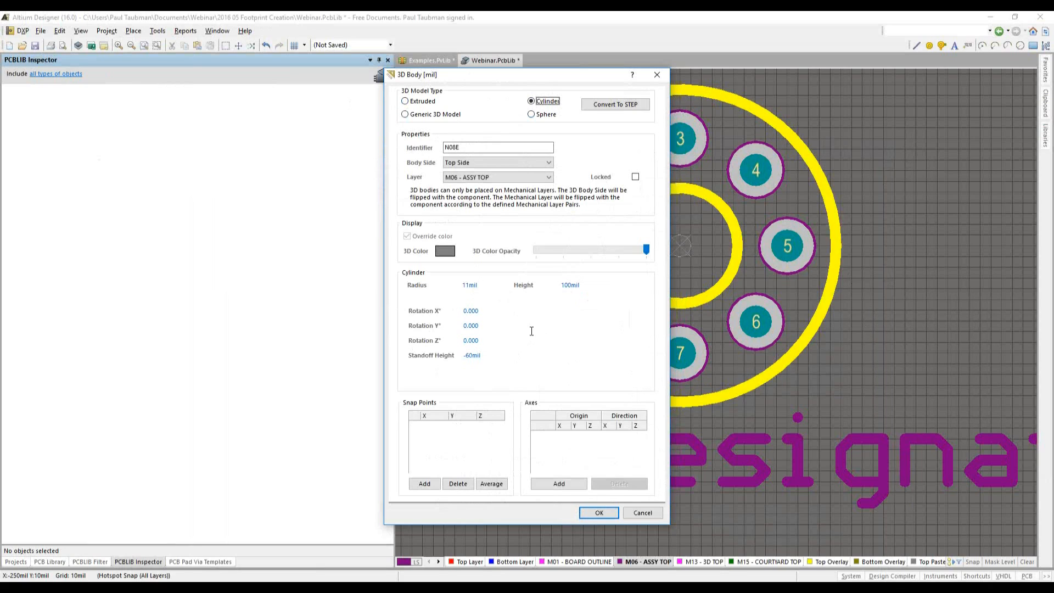
# Place a cylinder body at the origin with radius 167.5 mil, height 185 mil and standoff height 80 mil
pyautogui.click(470, 285)
pyautogui.write('167.5')
pyautogui.click(570, 285)
pyautogui.write('185')
pyautogui.click(470, 357)
pyautogui.write('80')
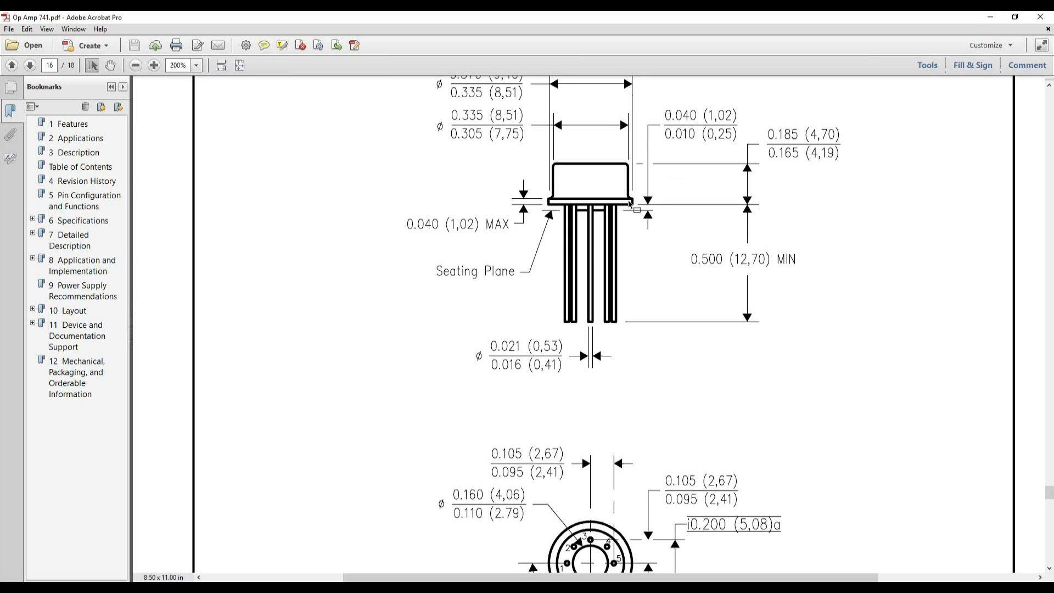
pyautogui.click(988, 18)
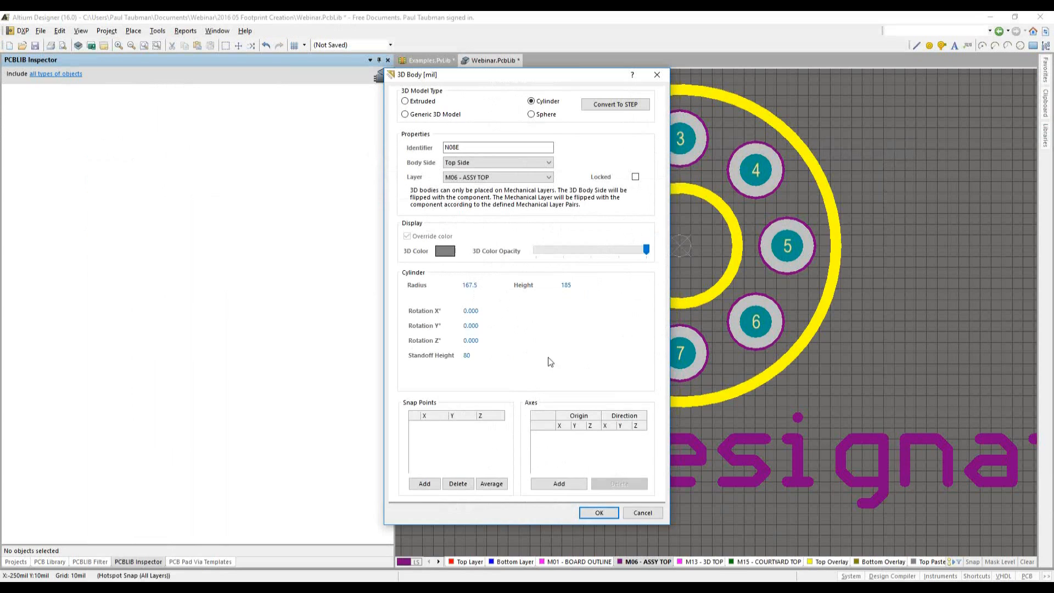
pyautogui.click(608, 517)
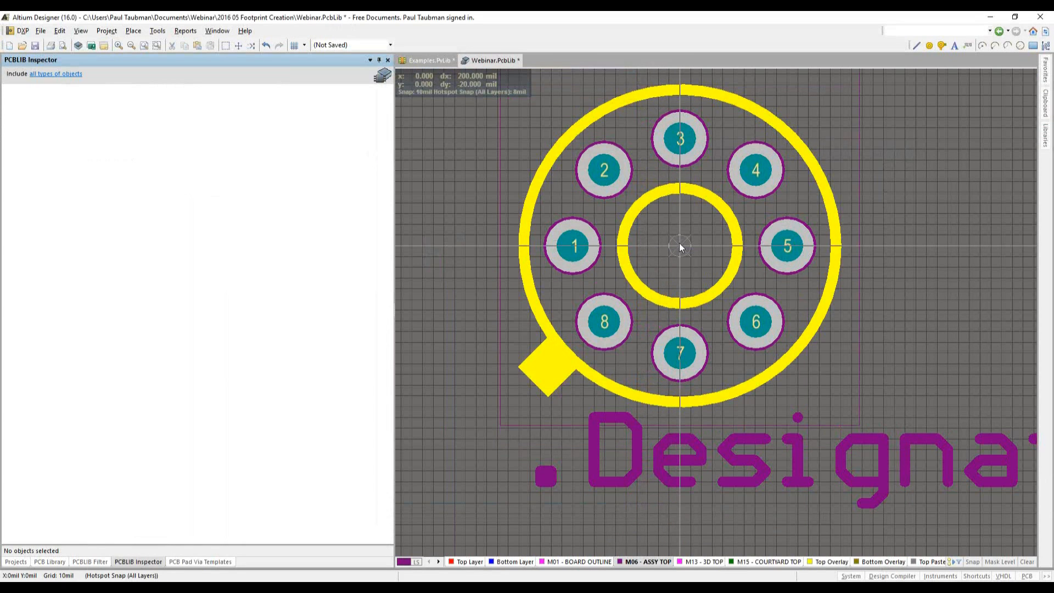
pyautogui.click(751, 292)
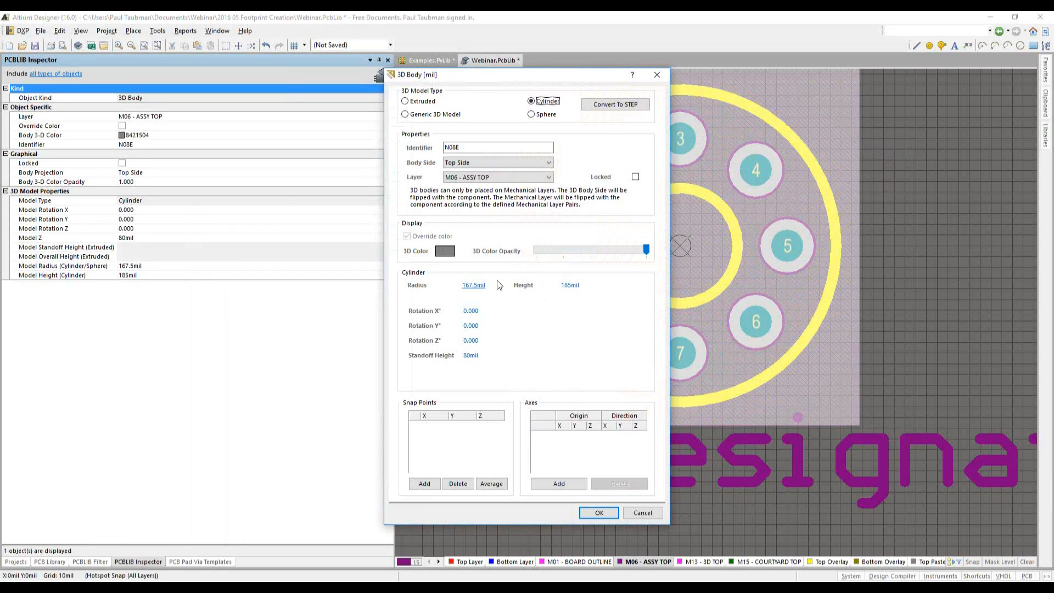
# Place a second cylinder body at the origin for the flange, with radius 185 mil, height 40 mil and standoff height 40 mil
pyautogui.moveTo(486, 285); pyautogui.dragTo(443, 288)
pyautogui.write('185')
pyautogui.moveTo(585, 282); pyautogui.dragTo(544, 290)
pyautogui.write('40')
pyautogui.moveTo(483, 355); pyautogui.dragTo(445, 366)
pyautogui.write('40')
pyautogui.click(598, 513)
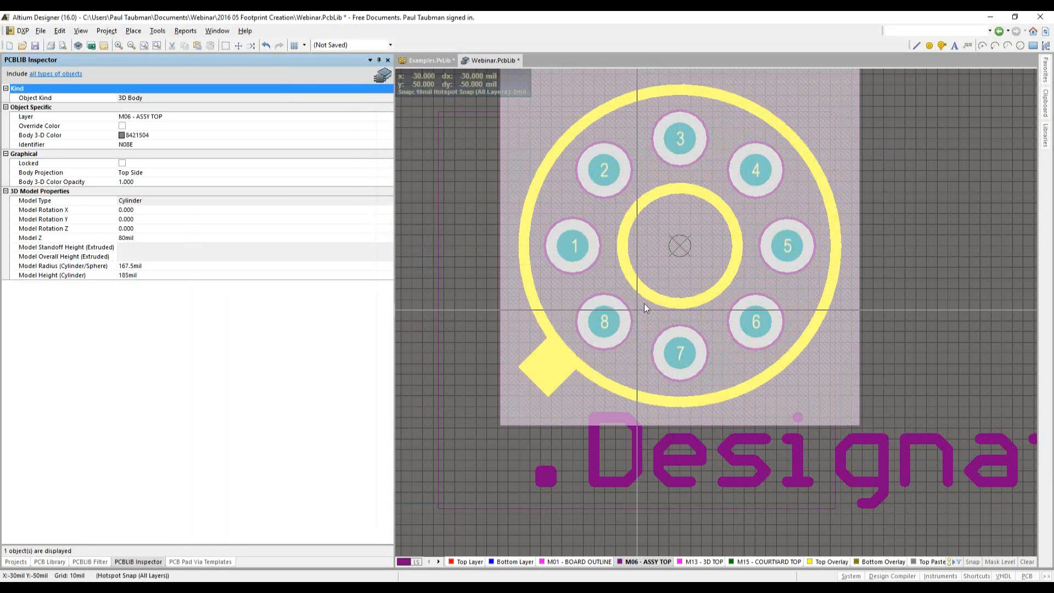
pyautogui.doubleClick(674, 244)
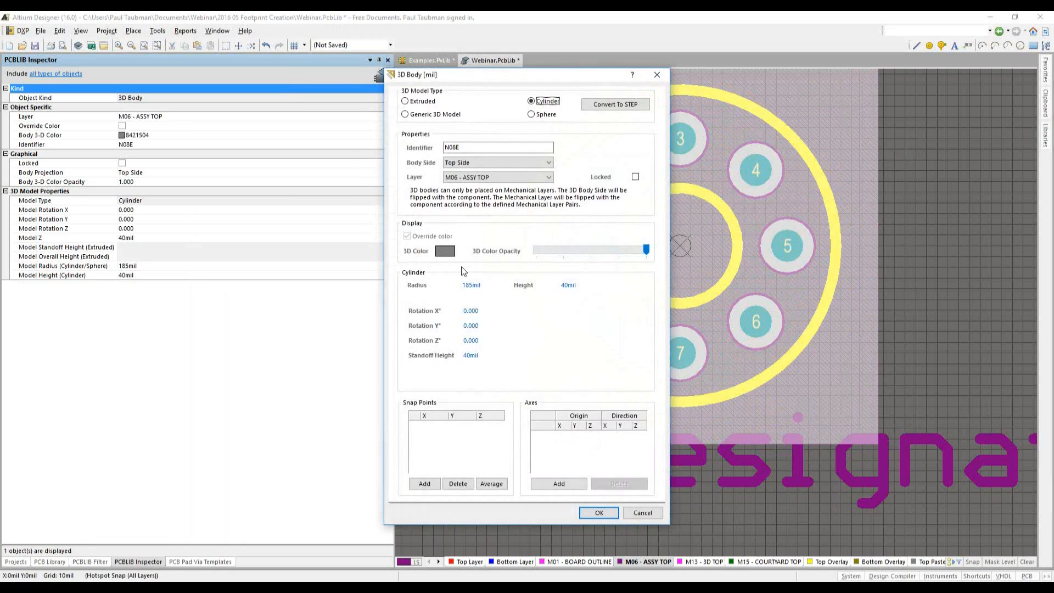
# Place a pin cylinder at the centre of pad 3 with radius 11 mil, height 100 mil and standoff height -60 mil
pyautogui.moveTo(481, 284); pyautogui.dragTo(443, 283)
pyautogui.write('2')
pyautogui.write('11')
pyautogui.press('Tab')
pyautogui.press('BackSpace')
pyautogui.click(493, 357)
pyautogui.write('-60')
pyautogui.click(598, 513)
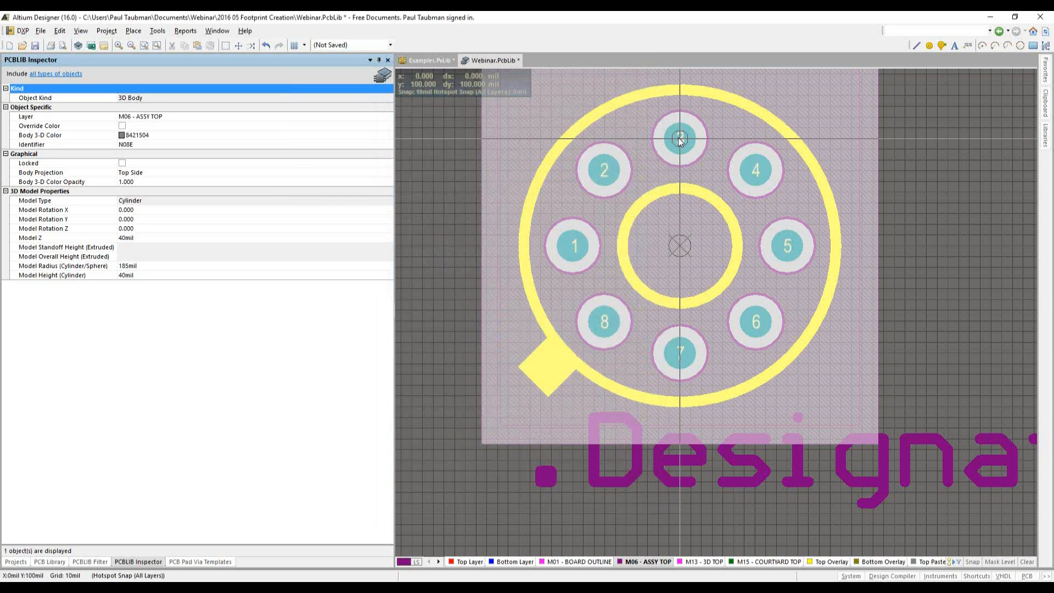
pyautogui.click(680, 140)
# Place identical pin cylinders at the centres of pads 4, 5, 6 and 7
pyautogui.click(599, 512)
pyautogui.click(757, 171)
pyautogui.click(598, 510)
pyautogui.click(787, 246)
pyautogui.click(598, 510)
pyautogui.click(757, 321)
pyautogui.click(598, 510)
pyautogui.click(680, 353)
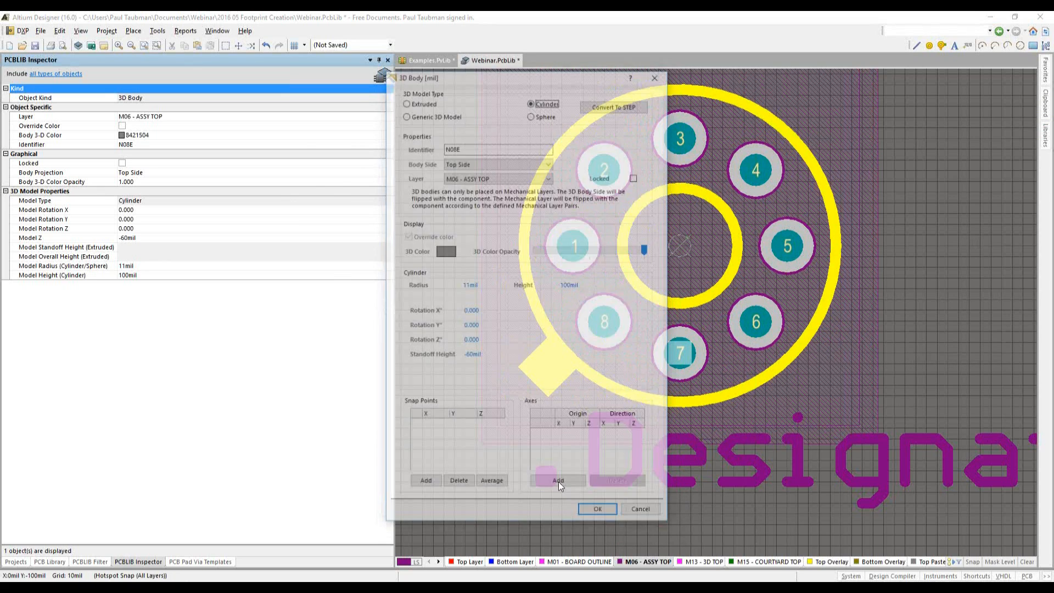
# Place the remaining pin cylinders at the centres of pads 8, 1 and 2, and end 3D body placement
pyautogui.click(599, 513)
pyautogui.click(600, 324)
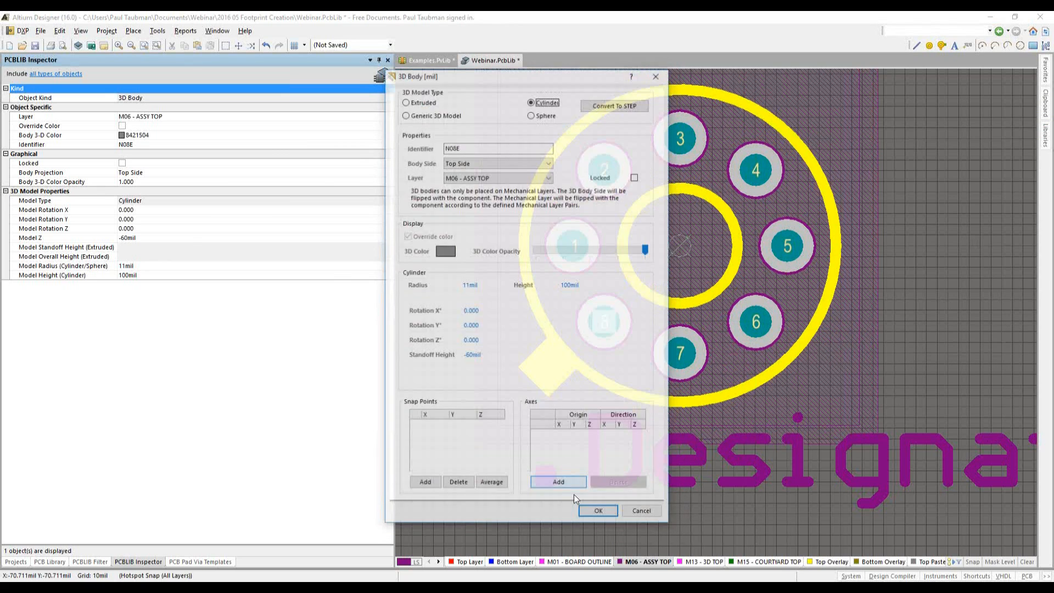
pyautogui.click(588, 514)
pyautogui.click(573, 246)
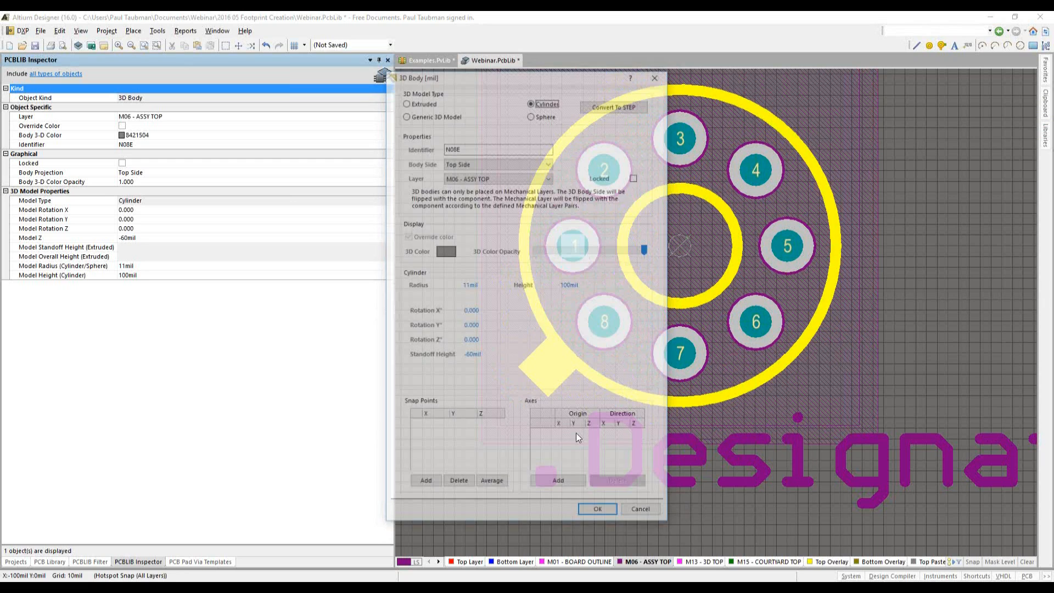
pyautogui.click(598, 508)
pyautogui.click(604, 170)
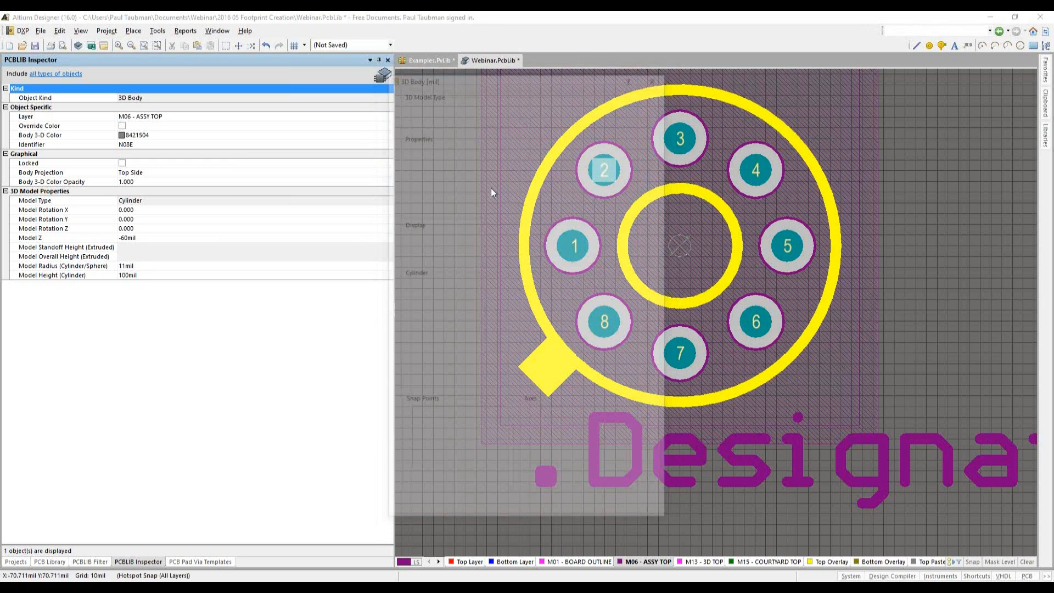
pyautogui.click(641, 510)
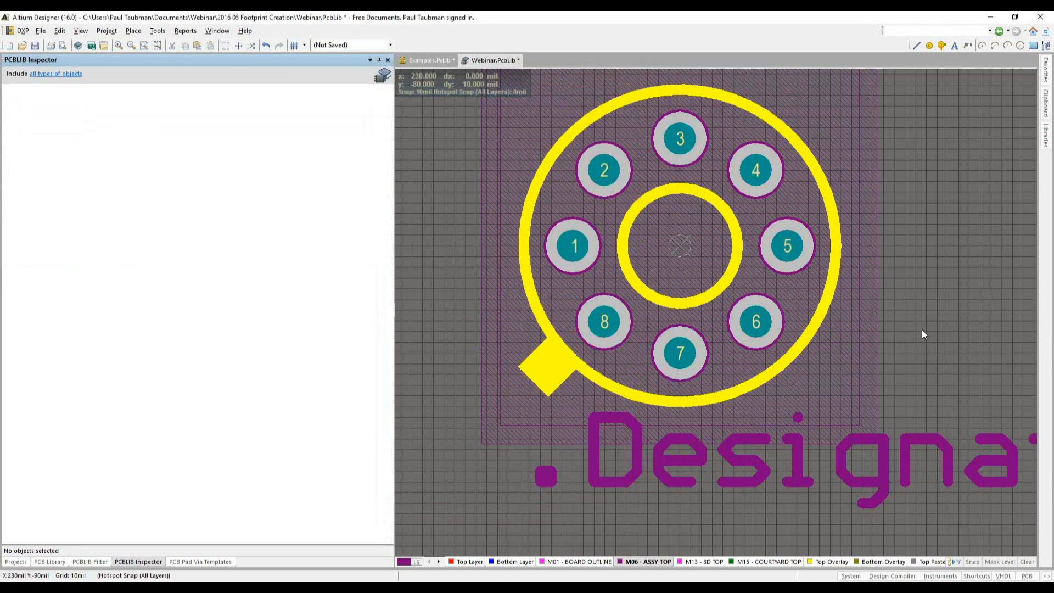
# Inspect the footprint's can, flange and pin bodies in 3D from several angles, and return to the 2D view
pyautogui.press('shift')
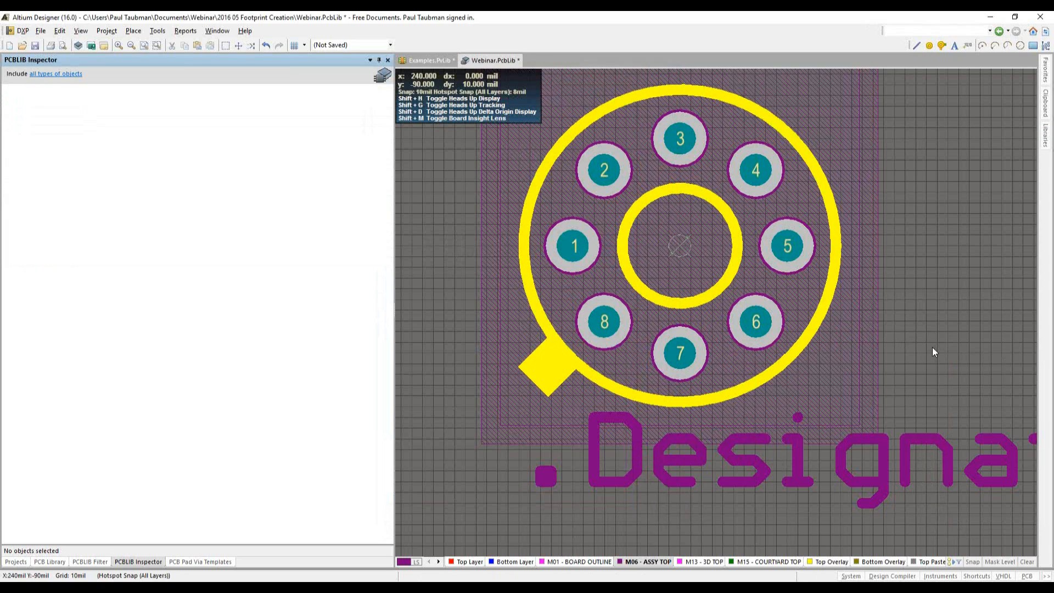
pyautogui.press('3')
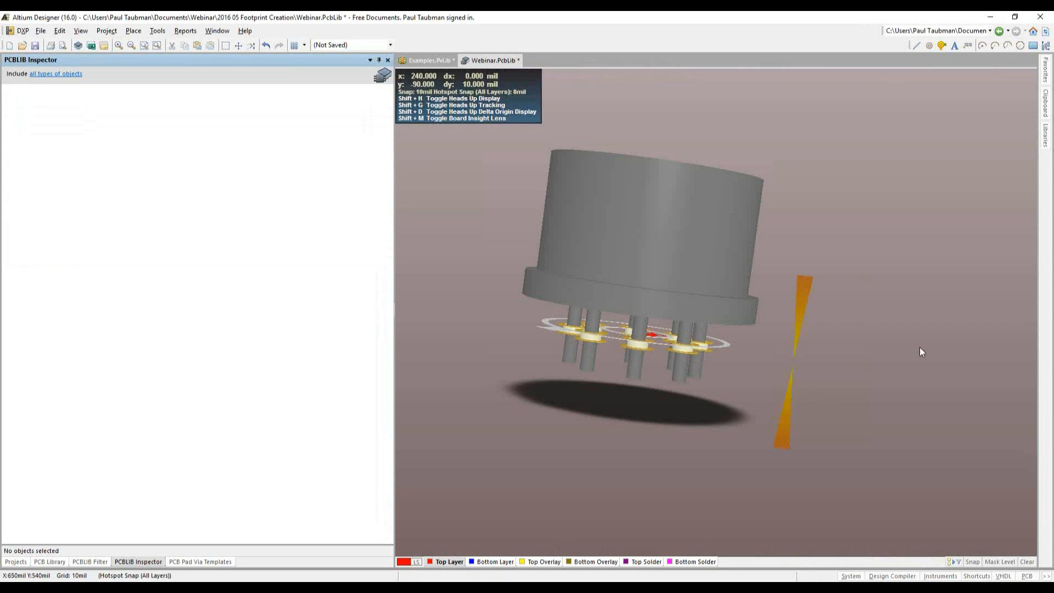
pyautogui.keyDown('shift'); pyautogui.moveTo(657, 319); pyautogui.dragTo(691, 331, button='right'); pyautogui.keyUp('shift')
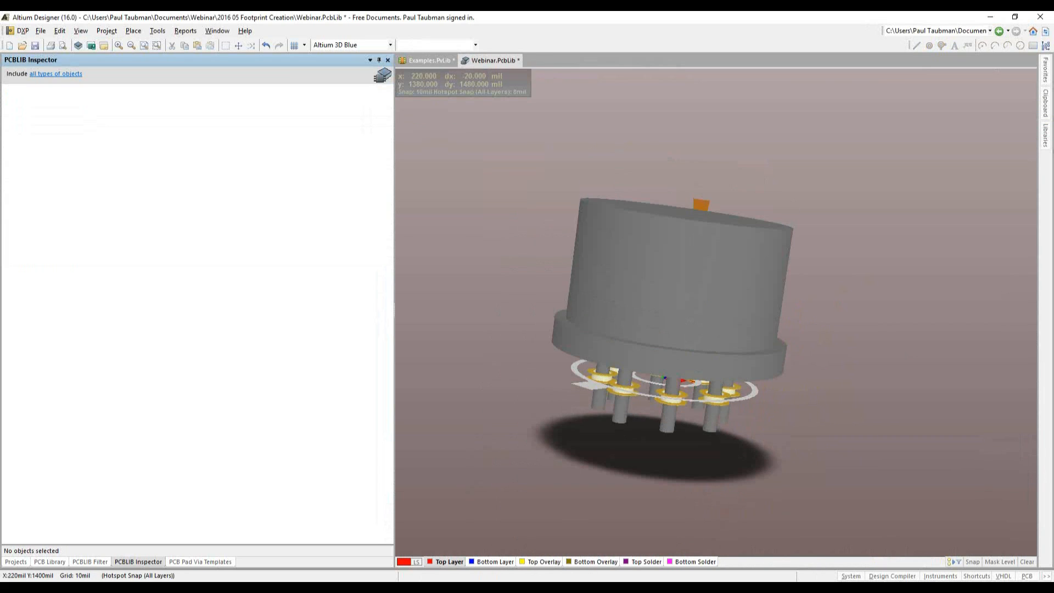
pyautogui.keyDown('ctrl'); pyautogui.scroll(-5, 690, 275); pyautogui.keyUp('ctrl')
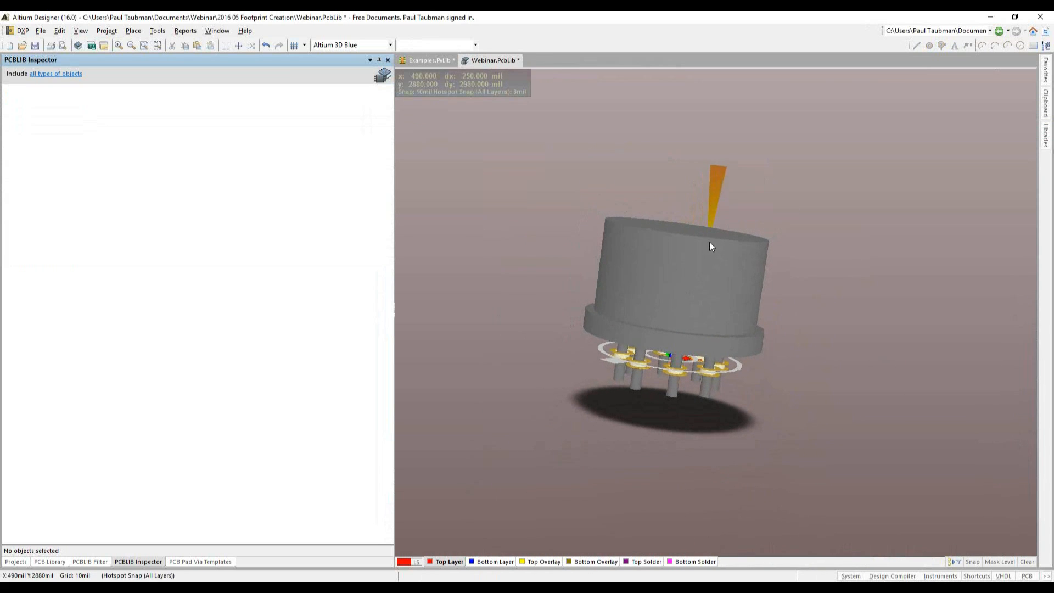
pyautogui.keyDown('shift'); pyautogui.moveTo(707, 195); pyautogui.dragTo(708, 283, button='right'); pyautogui.keyUp('shift')
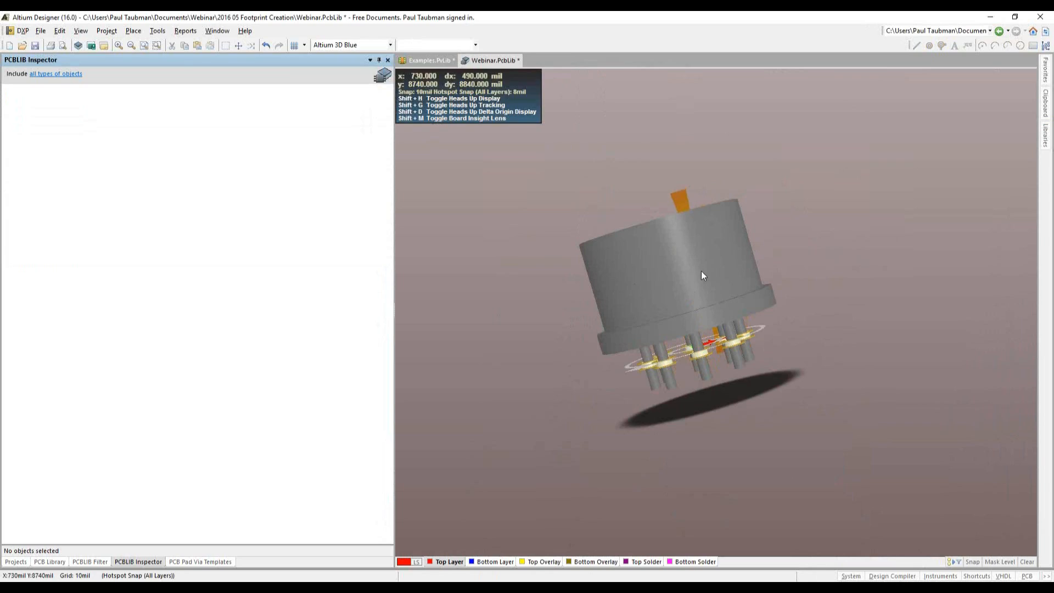
pyautogui.press('2')
pyautogui.keyDown('ctrl'); pyautogui.scroll(2, 727, 324); pyautogui.keyUp('ctrl')
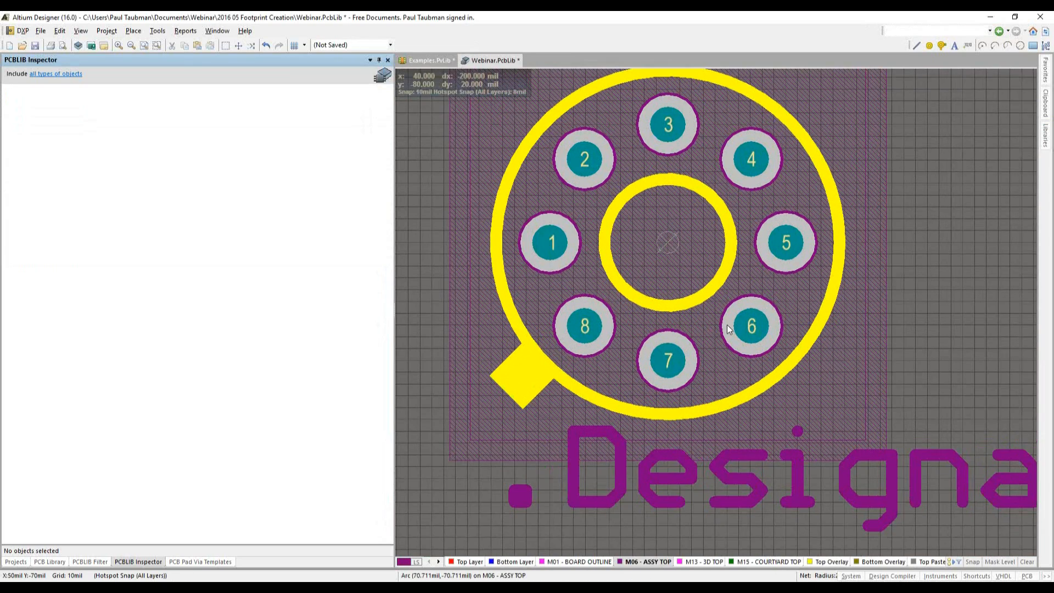
pyautogui.keyDown('ctrl'); pyautogui.scroll(-3, 727, 324); pyautogui.keyUp('ctrl')
pyautogui.moveTo(906, 313); pyautogui.dragTo(918, 377, button='right')
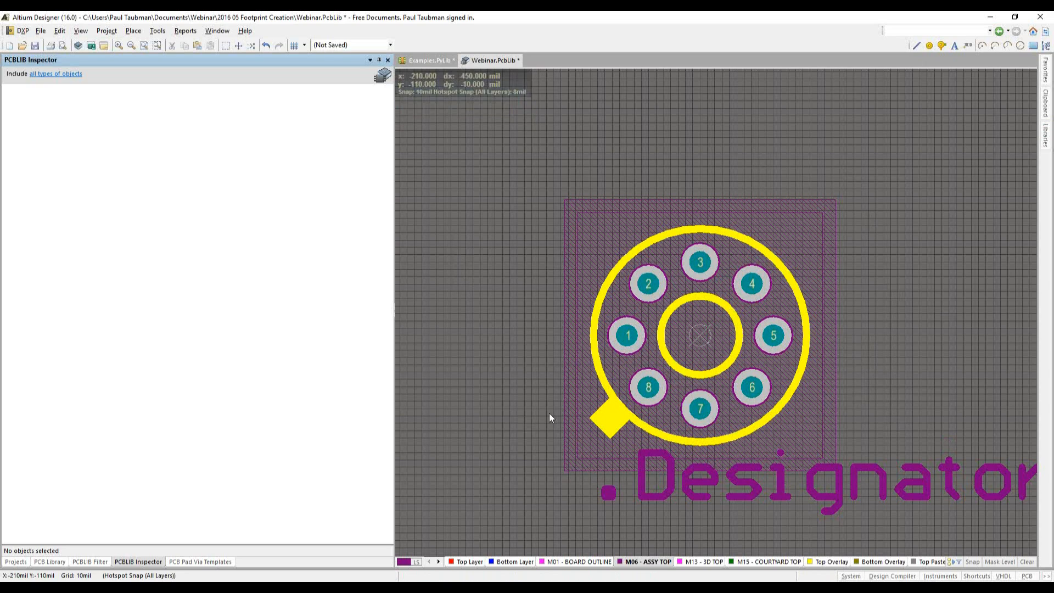
# Draw a fill about 420 by 410 mil on M15 - COURTYARD TOP around the whole component, then shift it 10 mil towards negative X
pyautogui.click(757, 561)
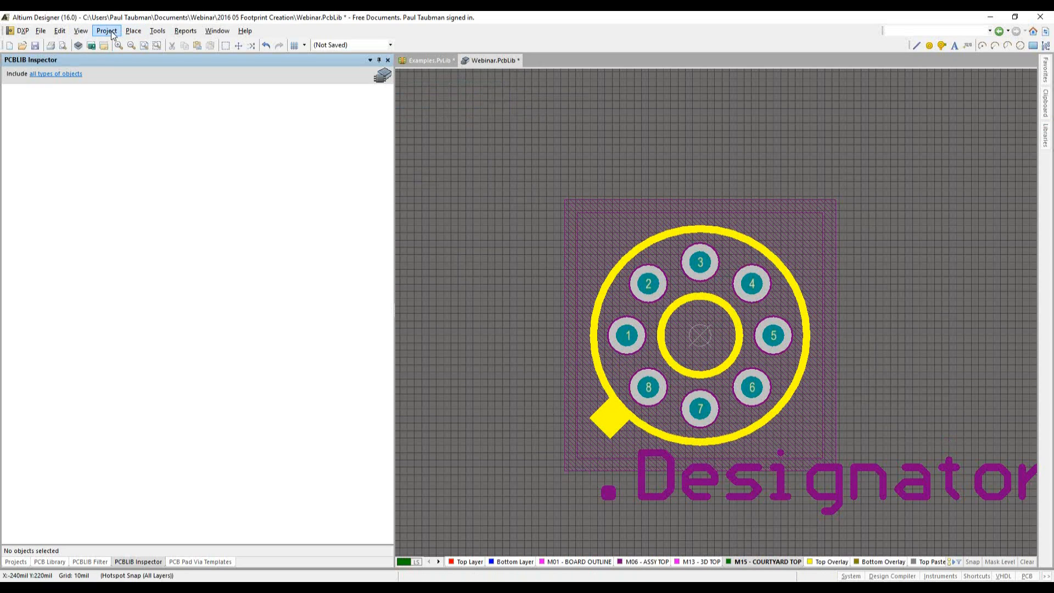
pyautogui.click(135, 31)
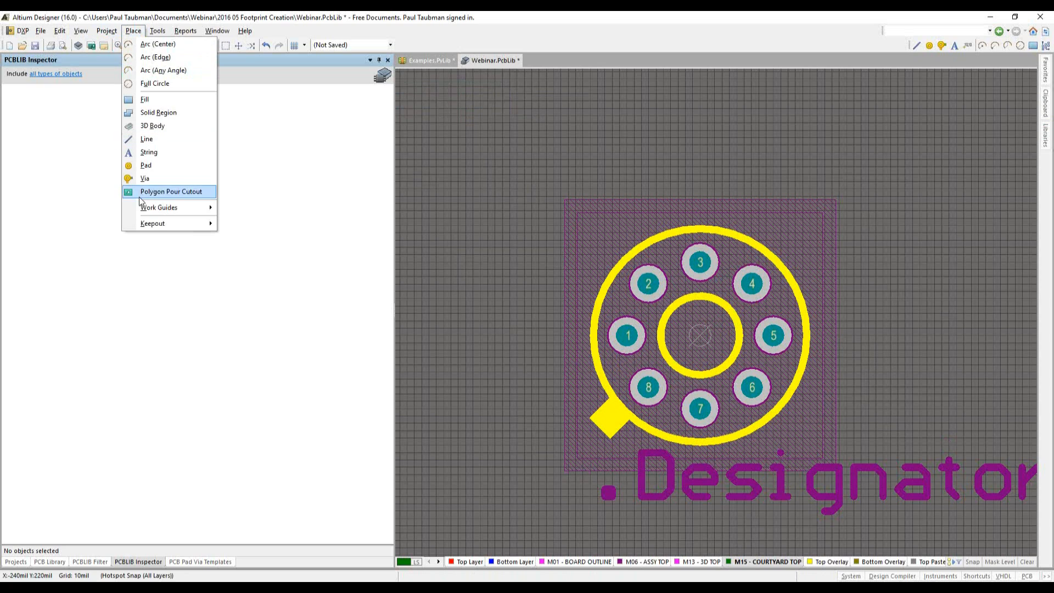
pyautogui.click(146, 100)
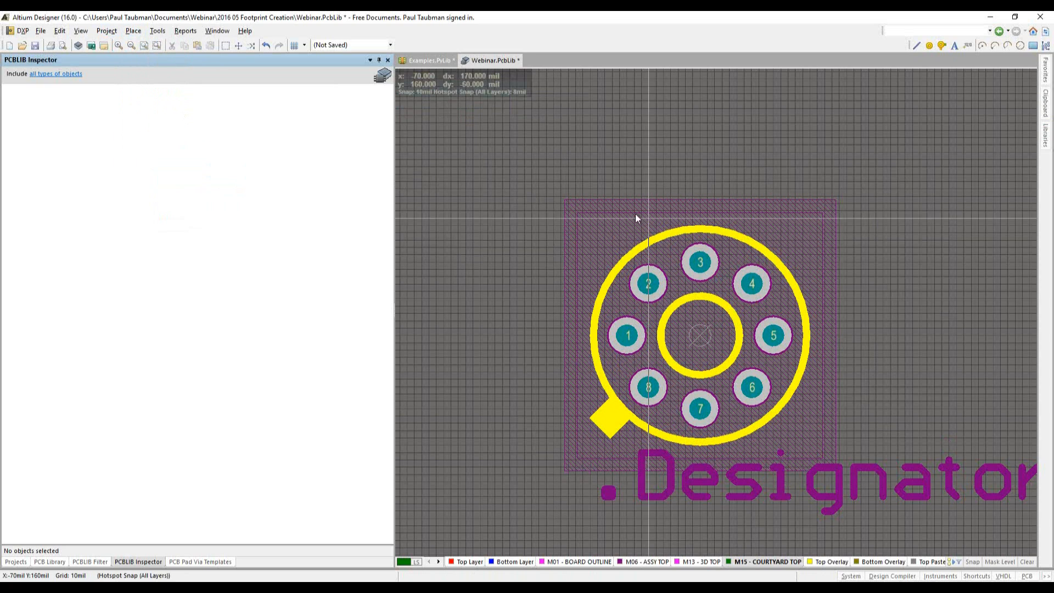
pyautogui.click(553, 181)
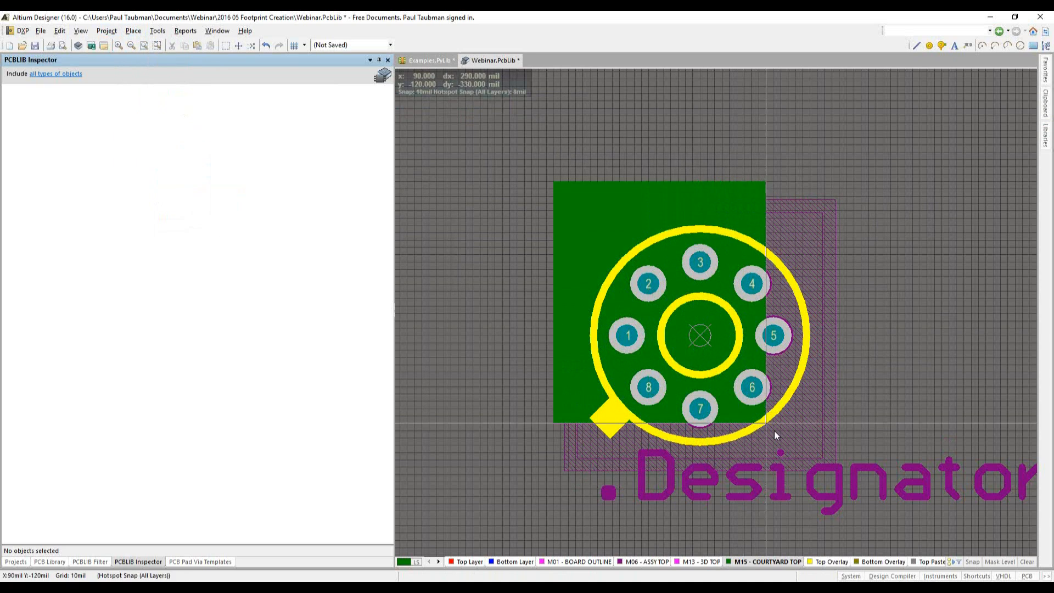
pyautogui.click(862, 483)
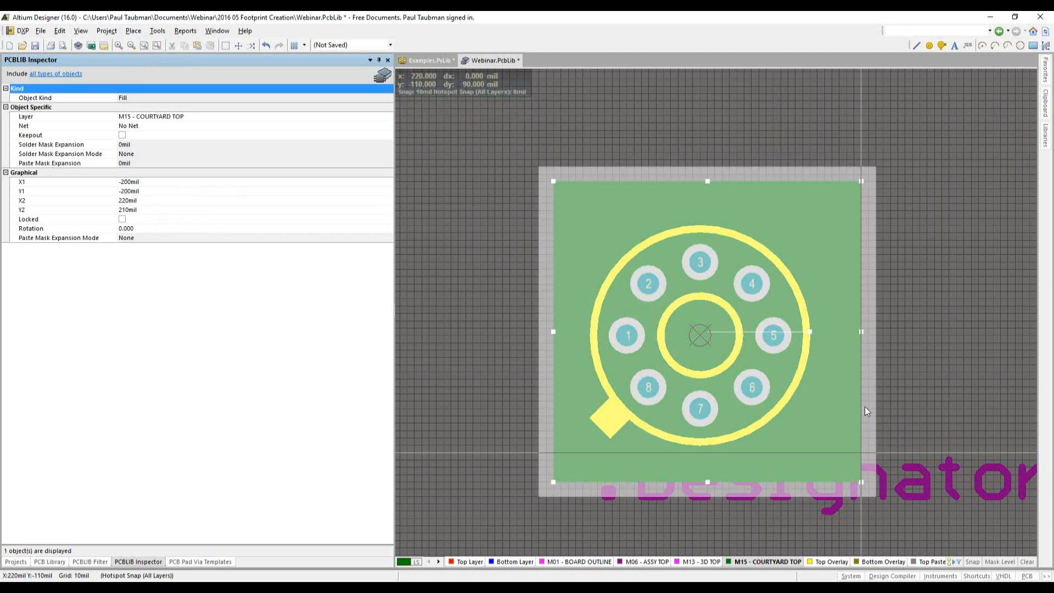
pyautogui.moveTo(780, 203)
pyautogui.mouseDown()
pyautogui.moveTo(776, 211)
pyautogui.moveTo(772, 203)
pyautogui.mouseUp()
pyautogui.click(816, 135)
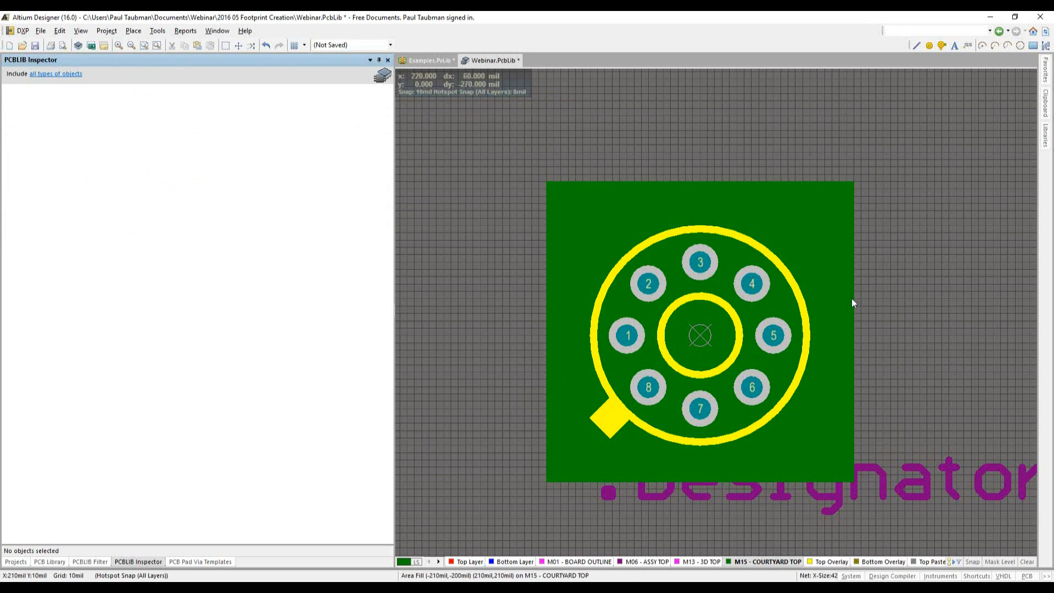
# Trace a closed rectangular line outline along the four edges of the courtyard fill on M15 - COURTYARD TOP
pyautogui.click(133, 32)
pyautogui.click(134, 140)
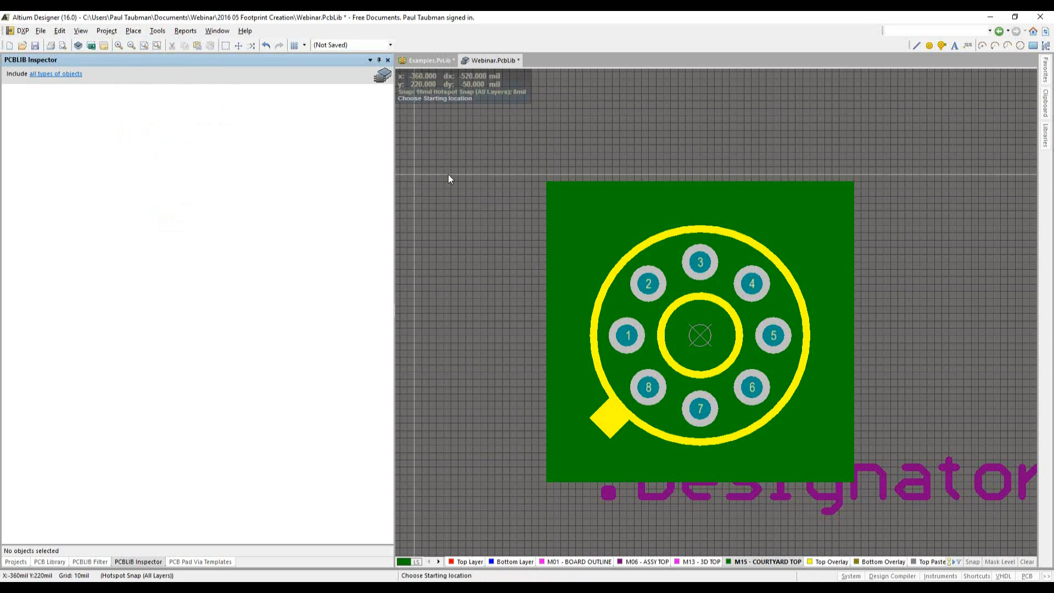
pyautogui.click(546, 181)
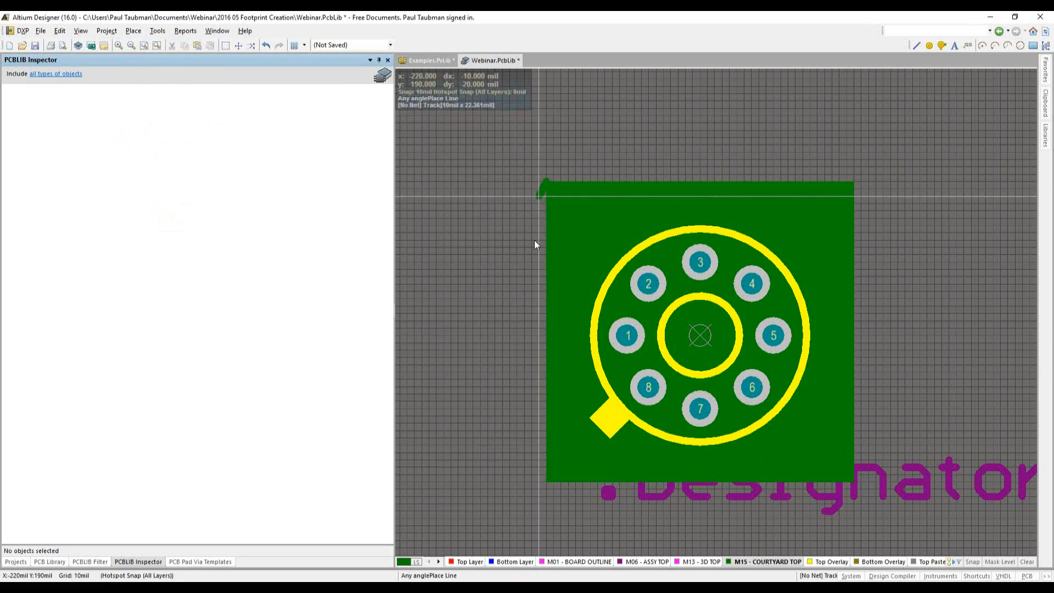
pyautogui.click(546, 479)
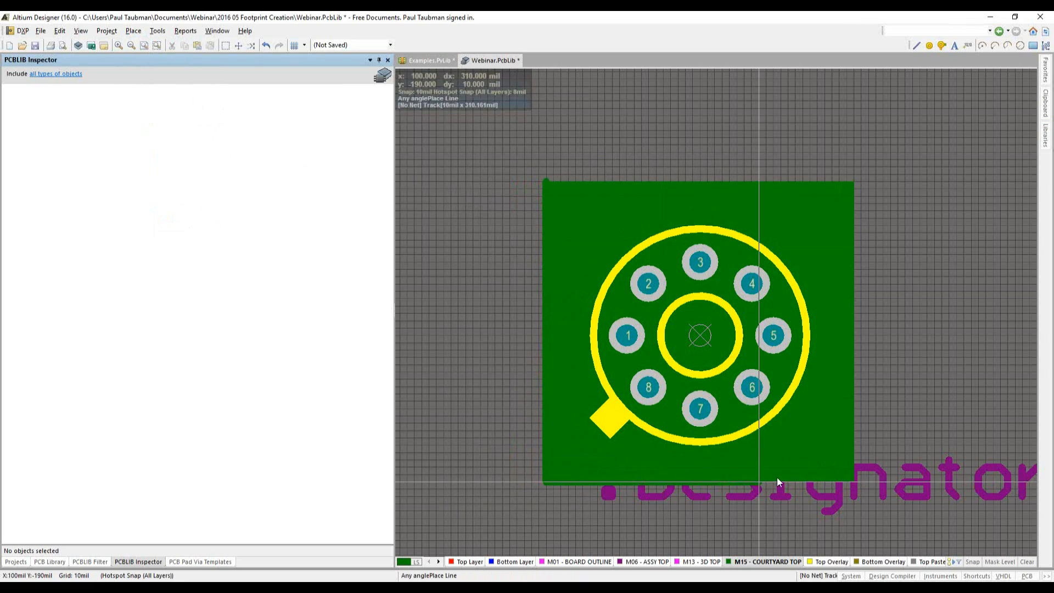
pyautogui.click(854, 485)
pyautogui.click(854, 181)
pyautogui.click(545, 180)
pyautogui.rightClick(545, 180)
pyautogui.rightClick(485, 186)
# Delete the courtyard fill inside the traced outline
pyautogui.click(585, 223)
pyautogui.click(589, 219)
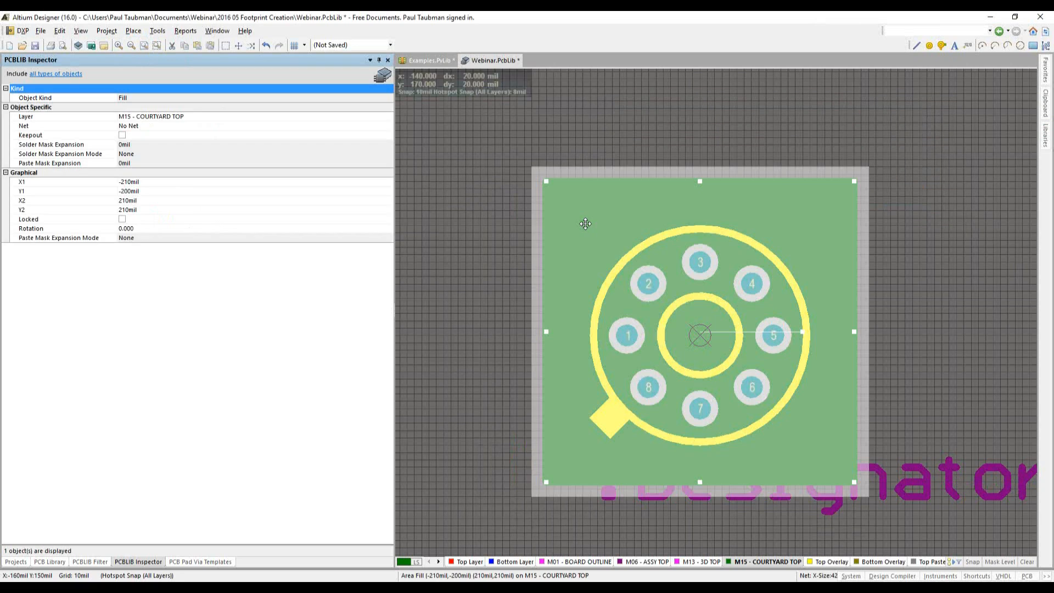
pyautogui.press('Delete')
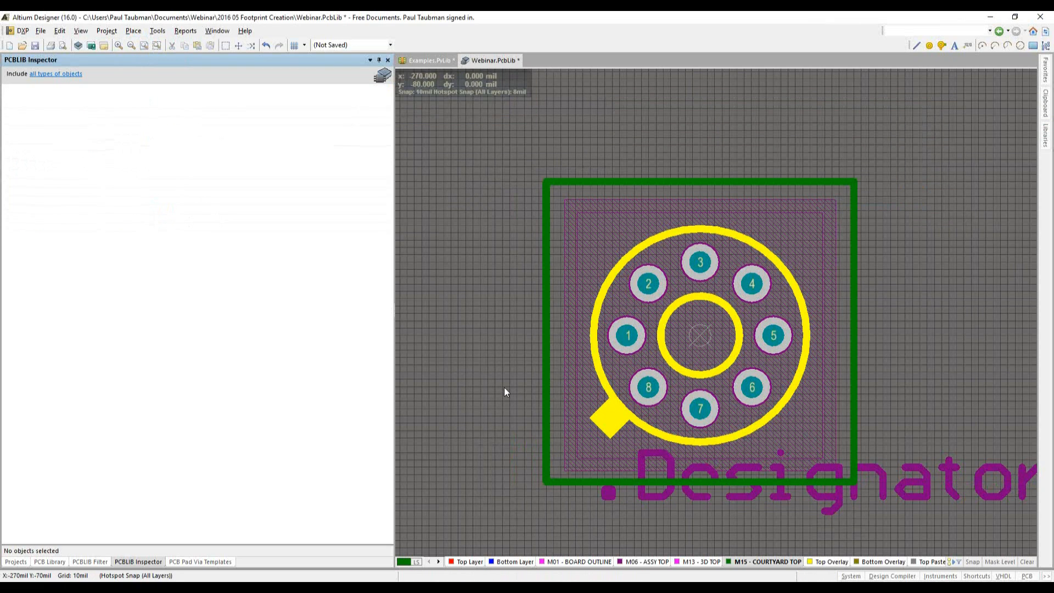
# Begin a new pad at the footprint's centre and assign it to Multi-Layer
pyautogui.moveTo(513, 364)
pyautogui.mouseDown(button='right')
pyautogui.moveTo(536, 323)
pyautogui.moveTo(509, 357)
pyautogui.mouseUp(button='right')
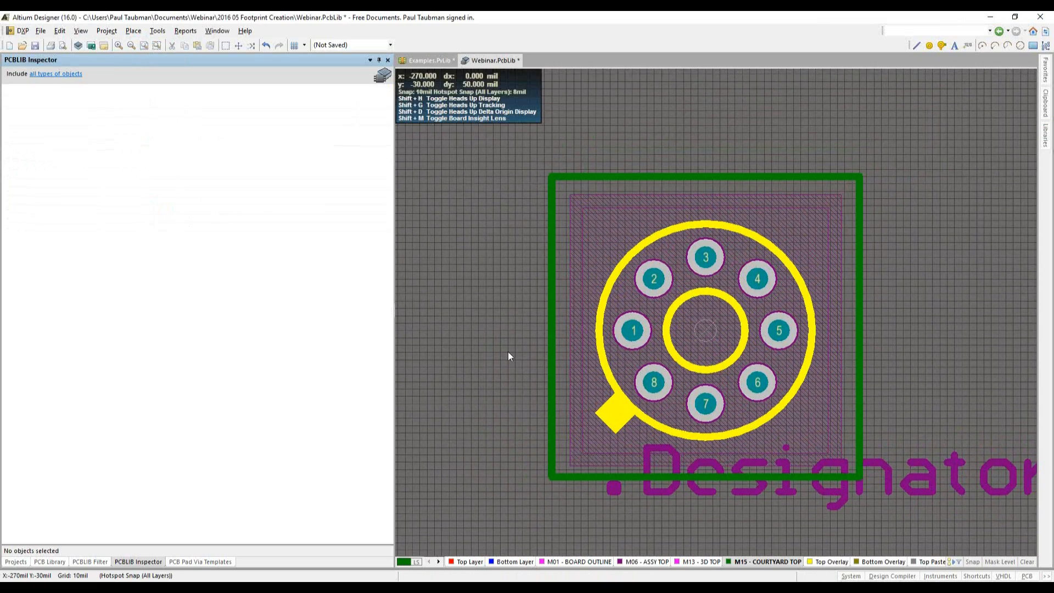
pyautogui.keyDown('ctrl'); pyautogui.scroll(4, 642, 355); pyautogui.keyUp('ctrl')
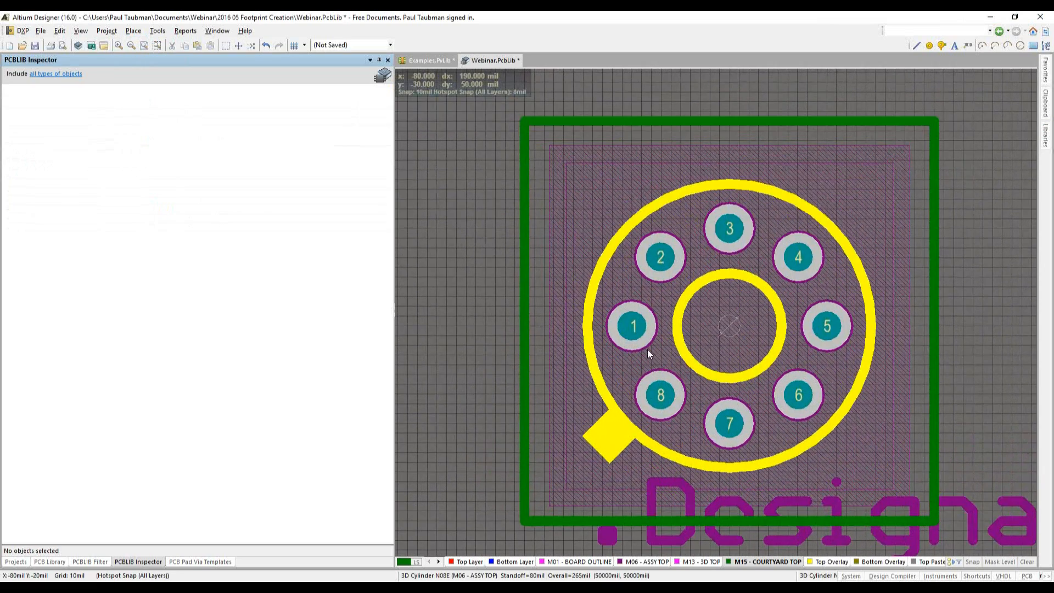
pyautogui.moveTo(848, 345); pyautogui.dragTo(704, 319, button='right')
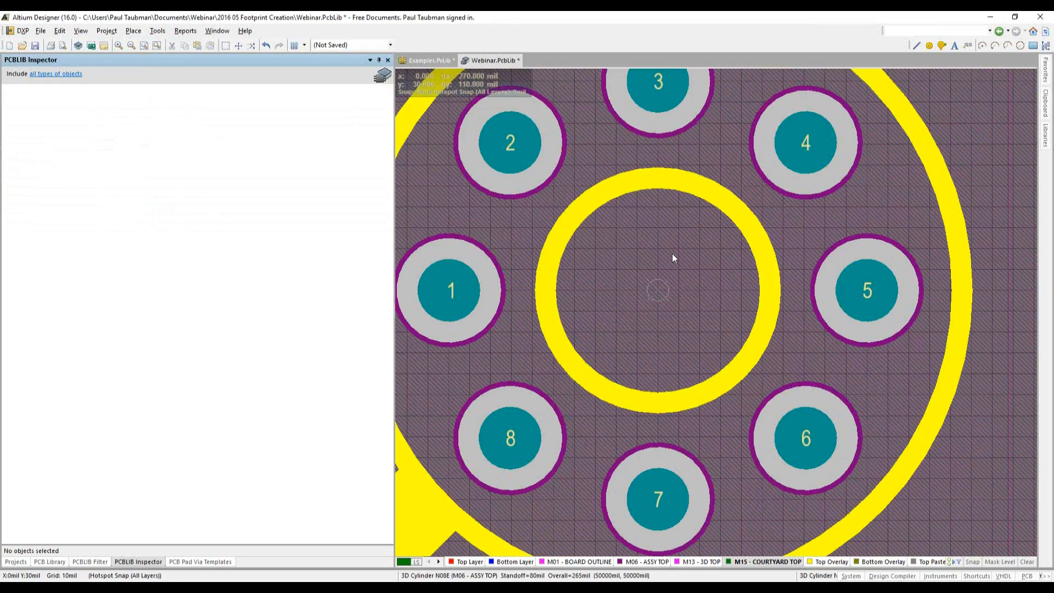
pyautogui.keyDown('ctrl'); pyautogui.scroll(-1, 688, 282); pyautogui.keyUp('ctrl')
pyautogui.keyDown('ctrl'); pyautogui.scroll(-1, 687, 282); pyautogui.keyUp('ctrl')
pyautogui.scroll(2, 668, 261)
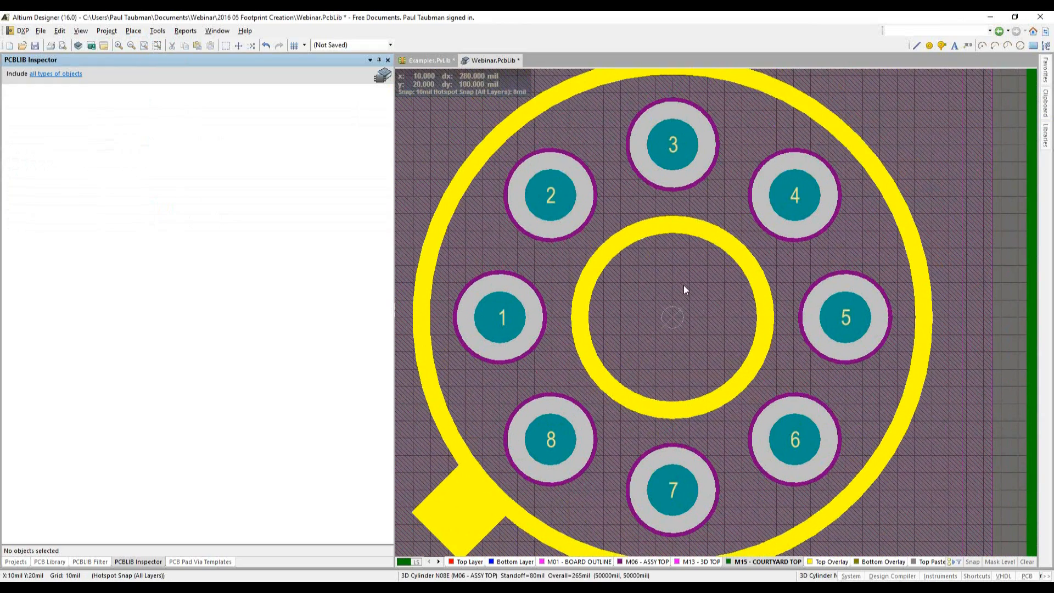
pyautogui.press('shift')
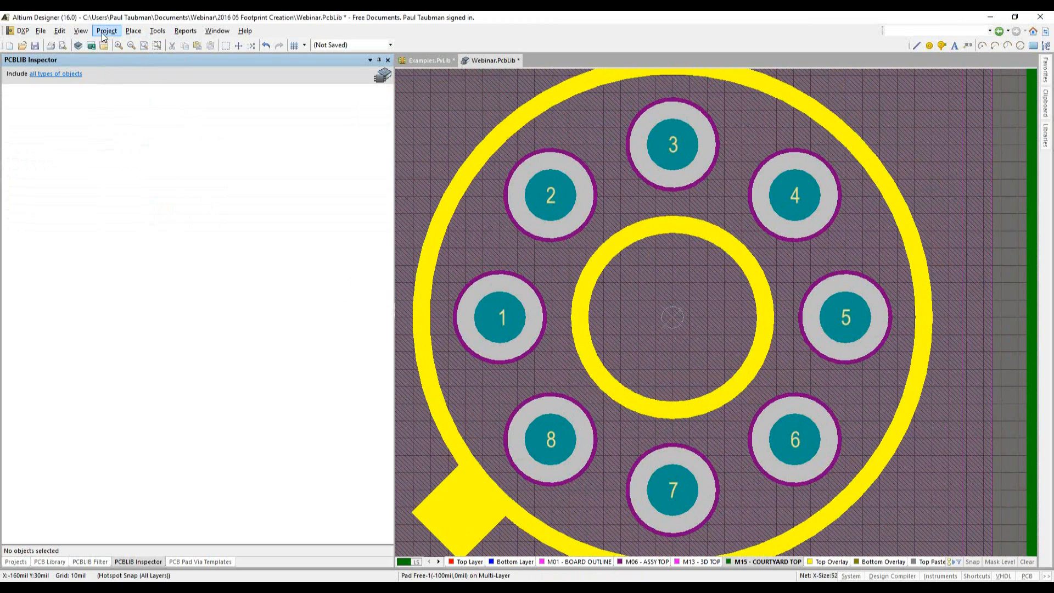
pyautogui.click(132, 33)
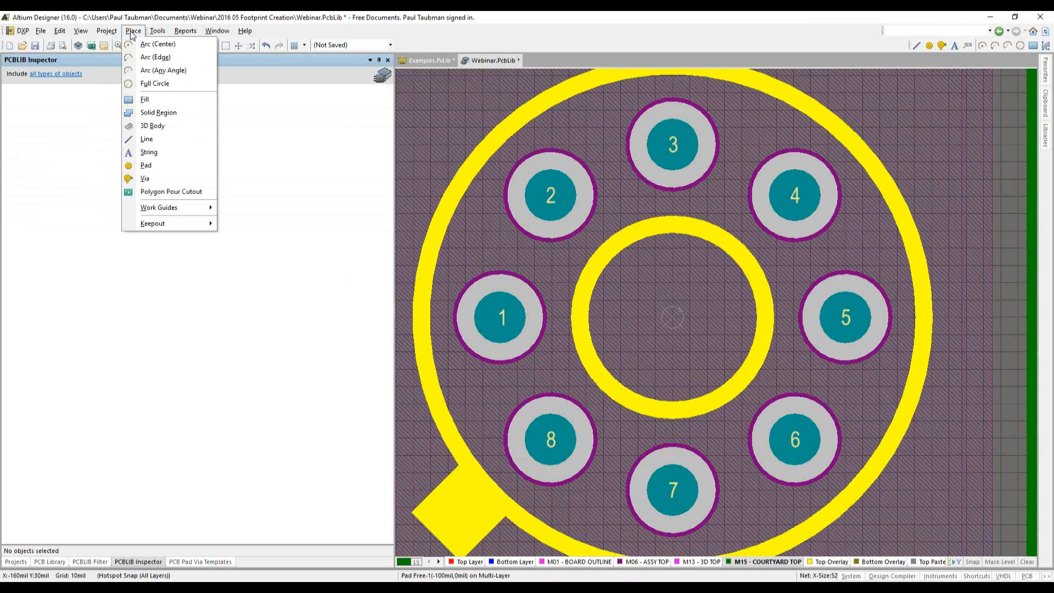
pyautogui.click(145, 166)
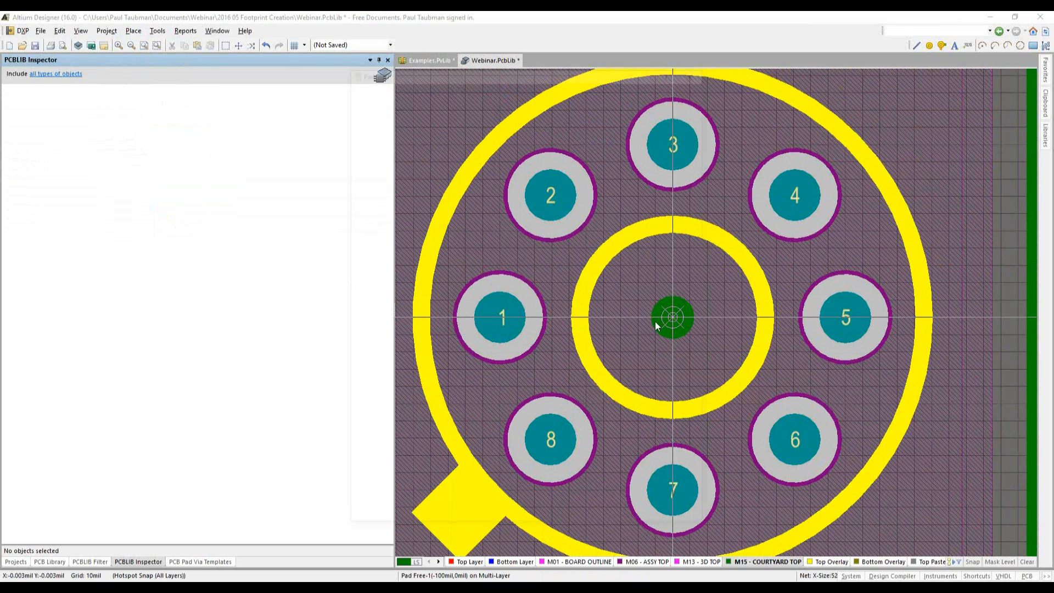
pyautogui.press('Tab')
pyautogui.click(452, 390)
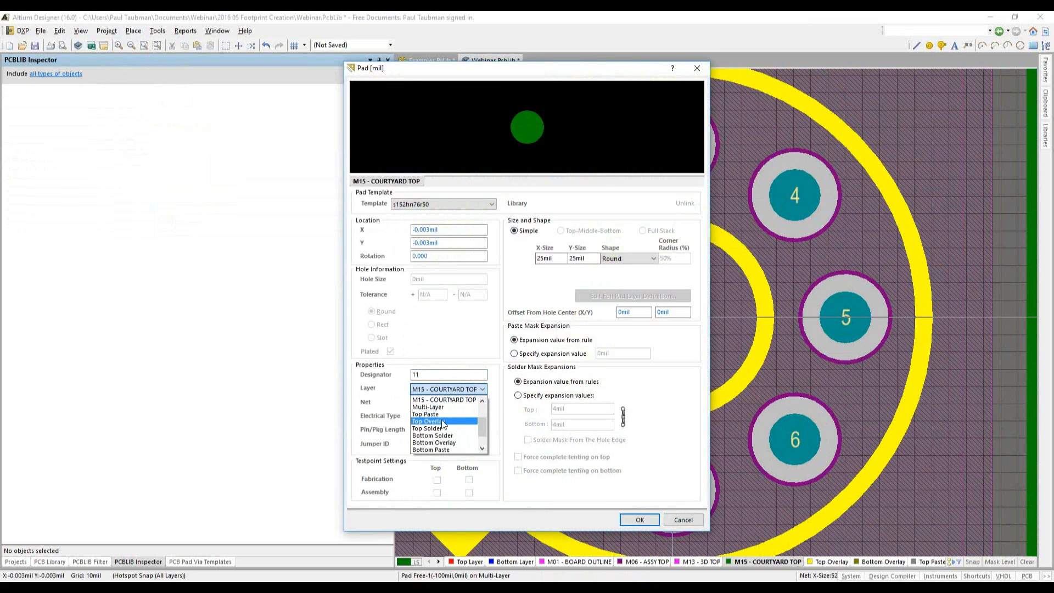
pyautogui.click(439, 407)
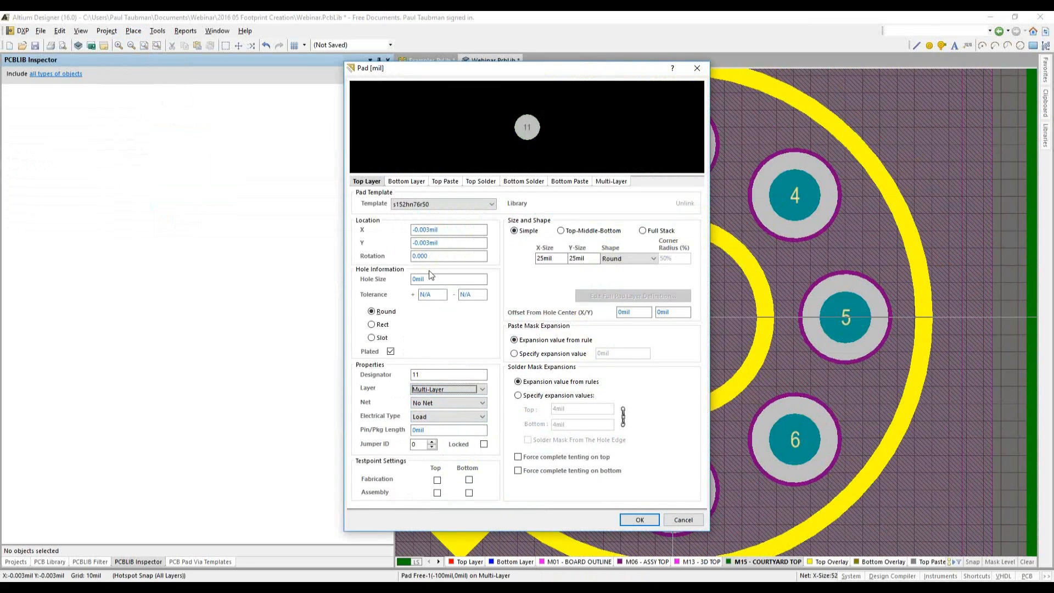
# Give the new pad a 75 mil hole and 100 mil X and Y sizes, and place it at the footprint's origin
pyautogui.doubleClick(442, 279)
pyautogui.write('75')
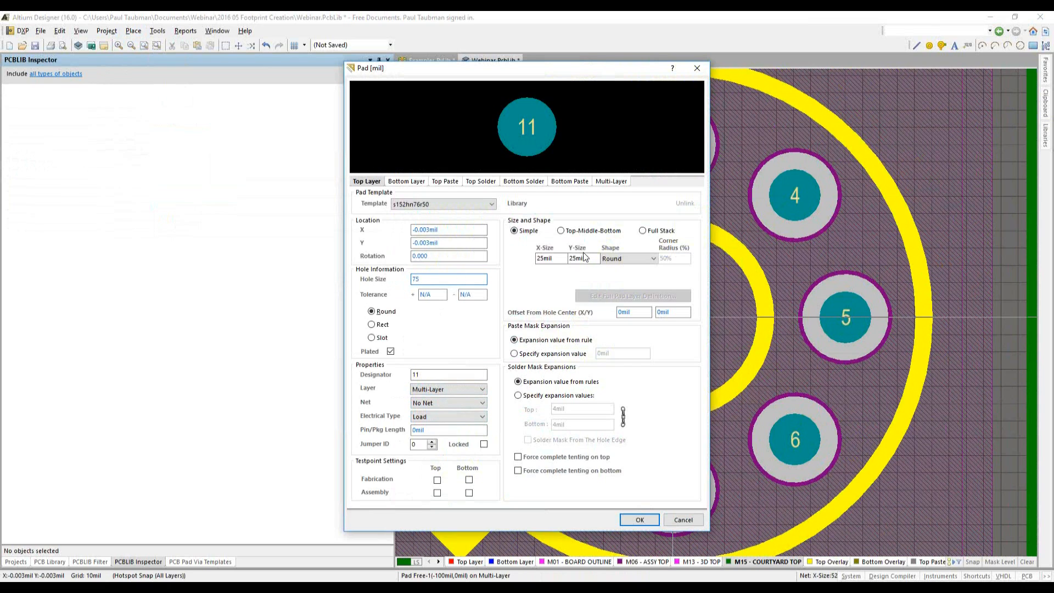
pyautogui.doubleClick(546, 258)
pyautogui.write('100')
pyautogui.doubleClick(585, 258)
pyautogui.write('100')
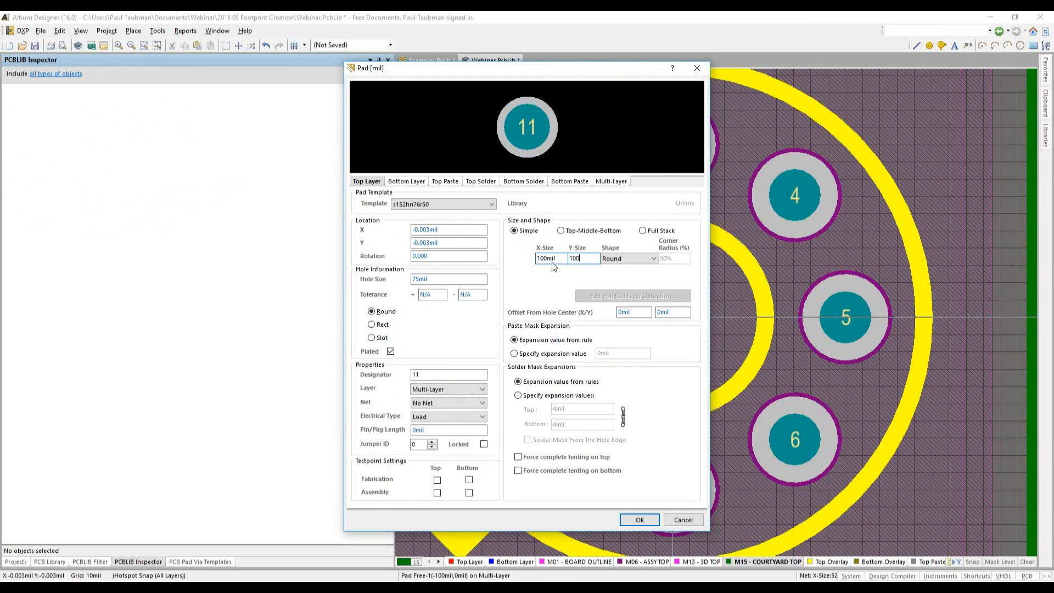
pyautogui.click(638, 521)
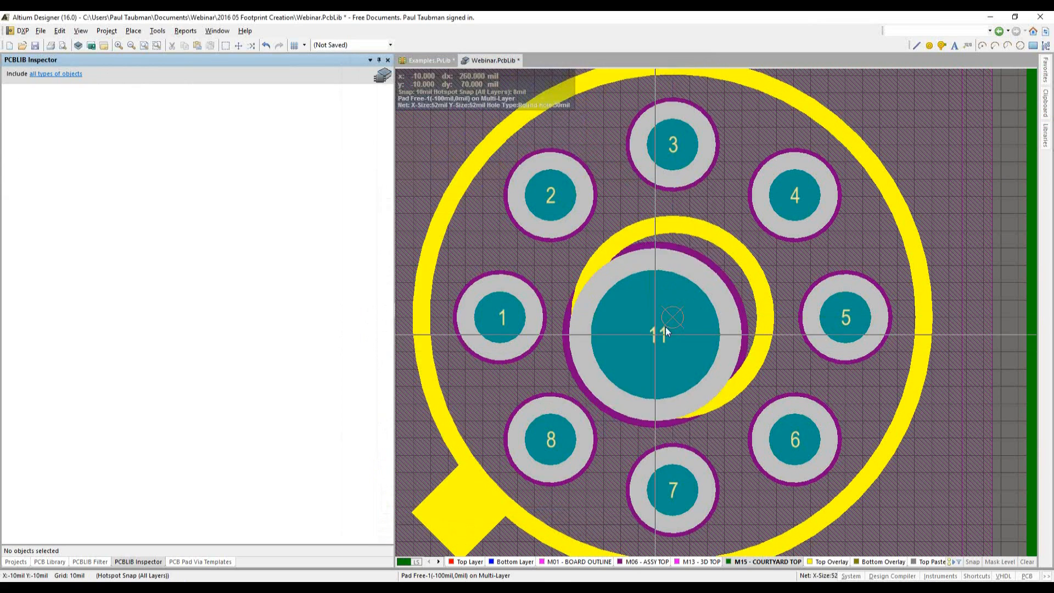
pyautogui.click(673, 318)
pyautogui.rightClick(497, 316)
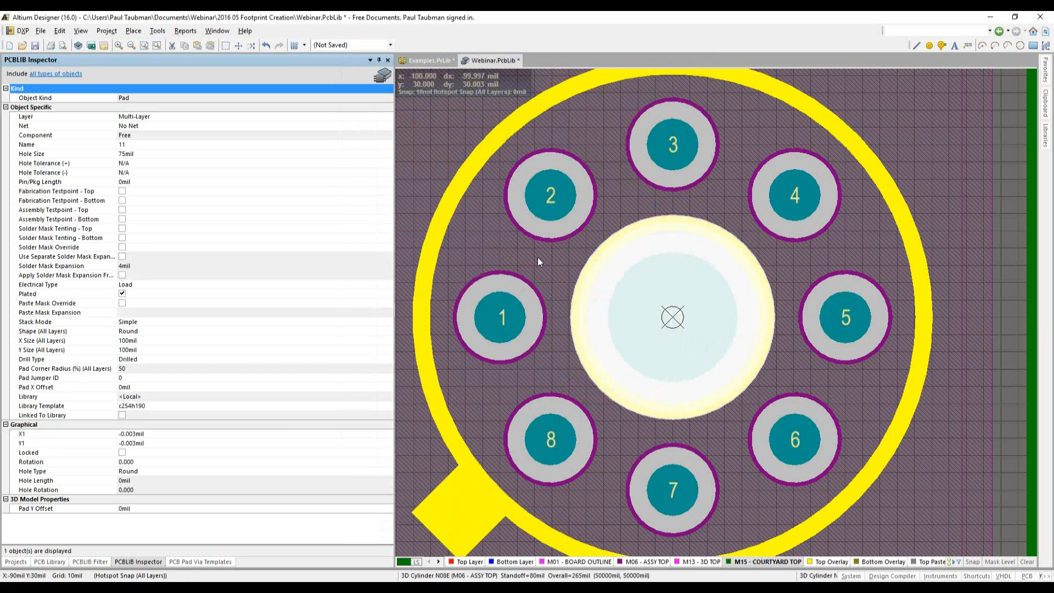
# Delete the inner Top Overlay circle around the centre pad
pyautogui.click(590, 284)
pyautogui.click(589, 283)
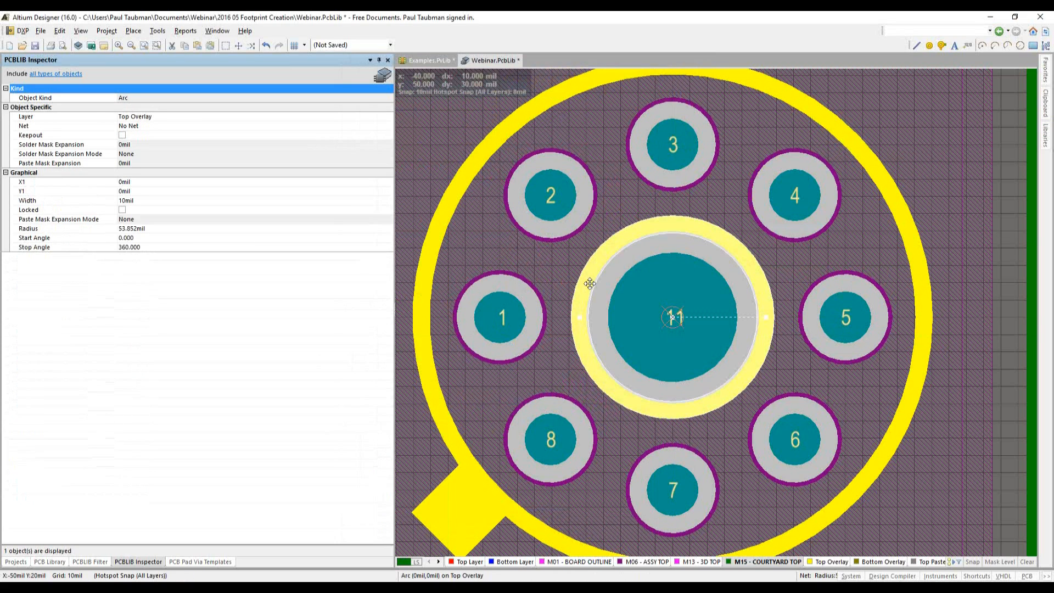
pyautogui.press('shift')
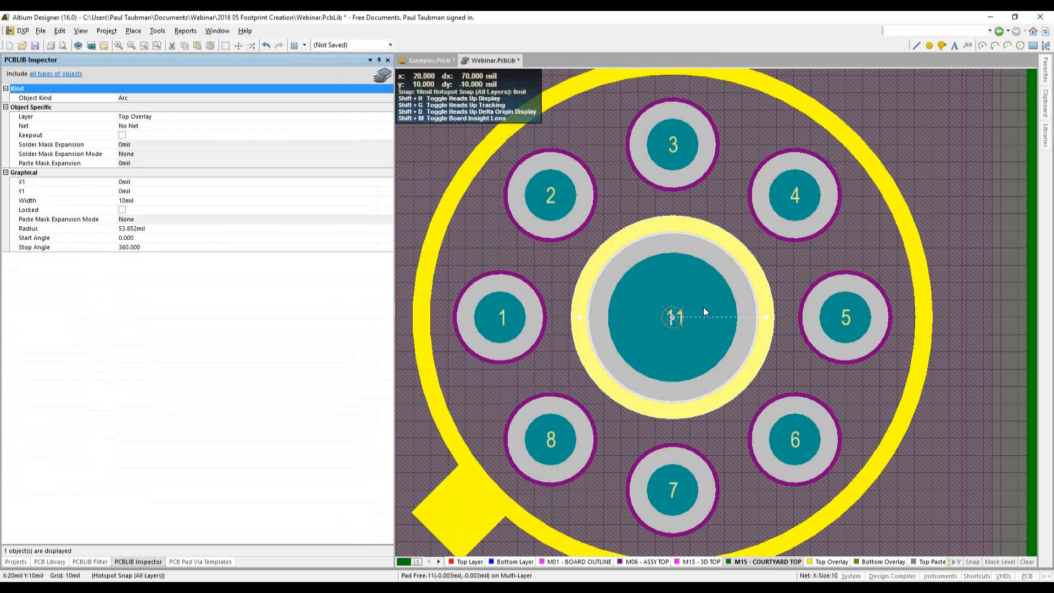
pyautogui.press('Delete')
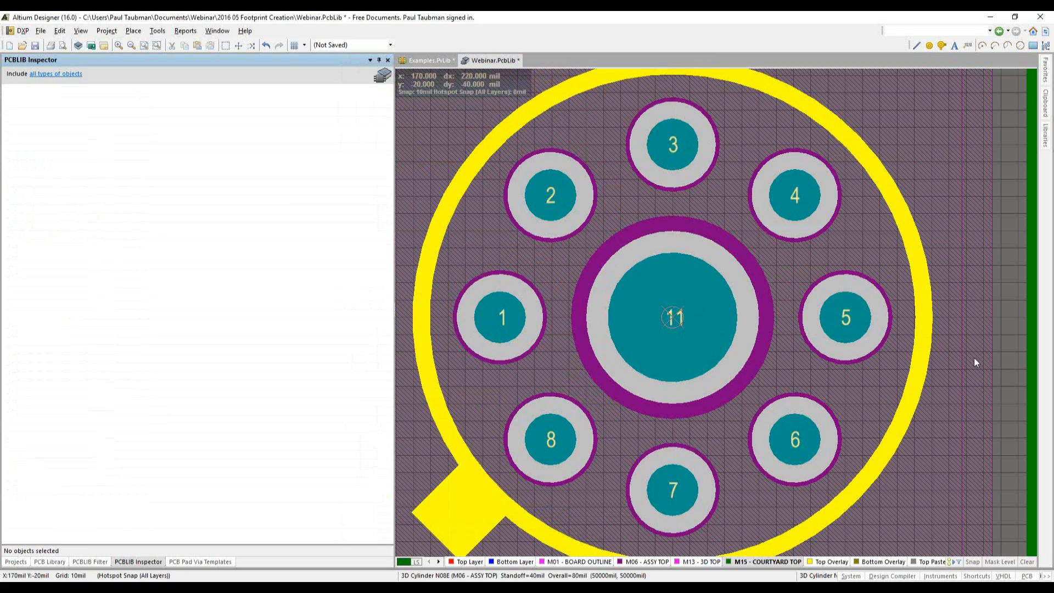
pyautogui.click(724, 301)
pyautogui.keyDown('ctrl'); pyautogui.scroll(-2, 724, 302); pyautogui.keyUp('ctrl')
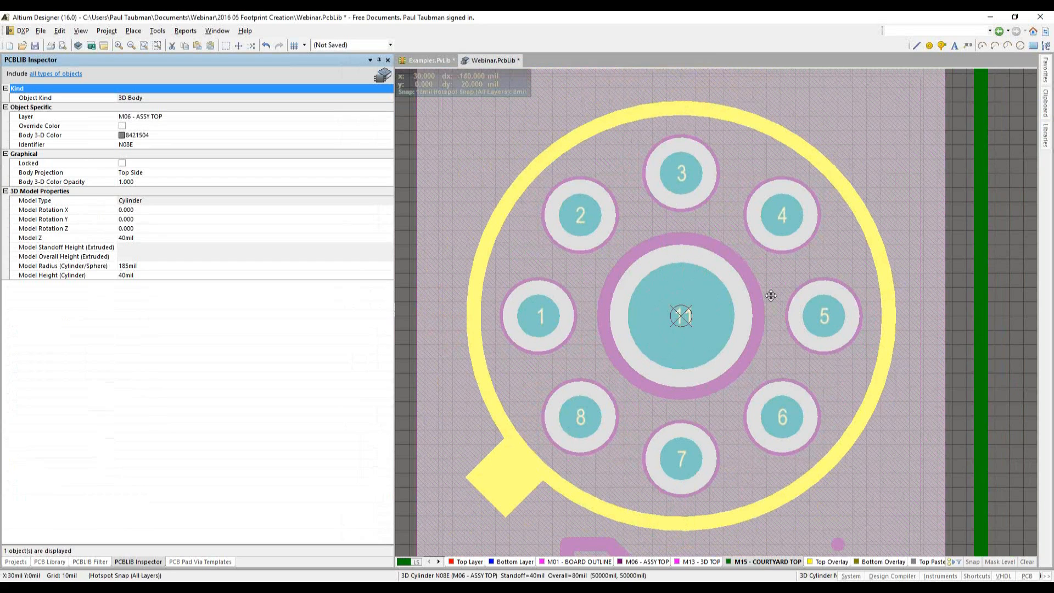
pyautogui.click(1013, 225)
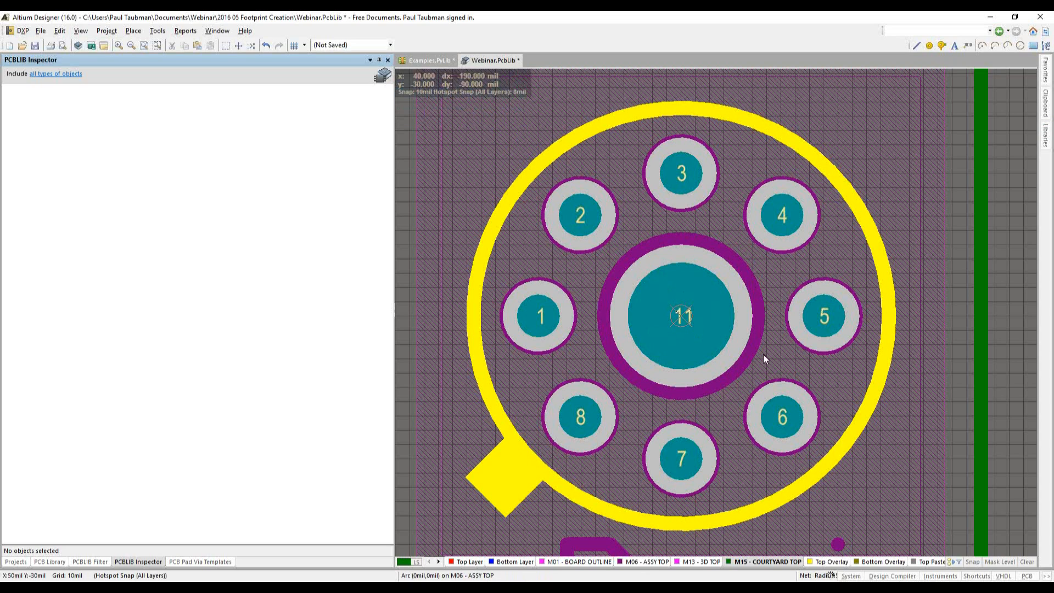
# Select pad 11 among the overlapping objects at the footprint's centre and delete it
pyautogui.click(670, 325)
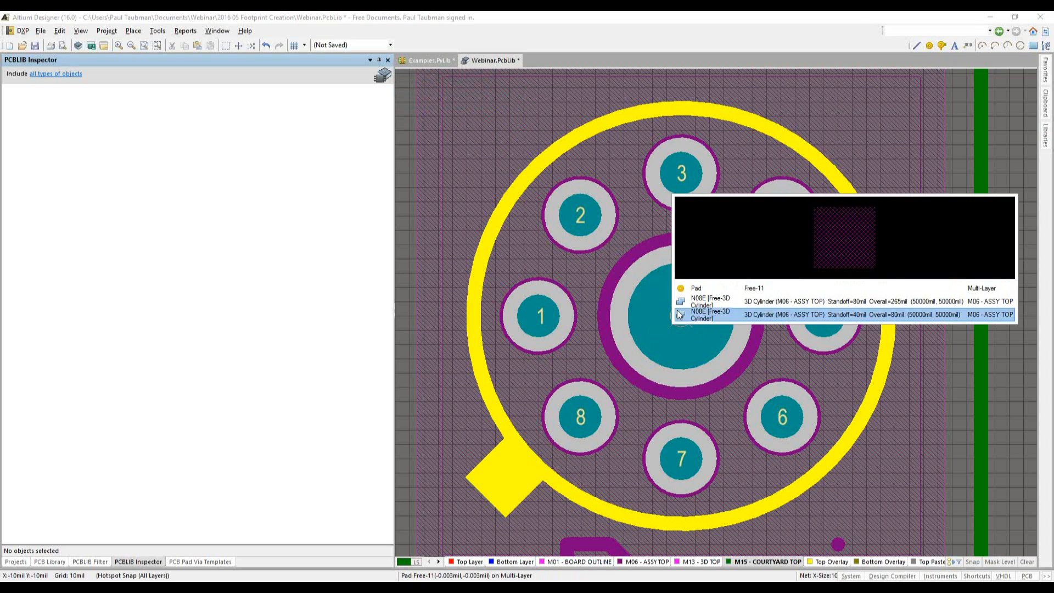
pyautogui.click(619, 341)
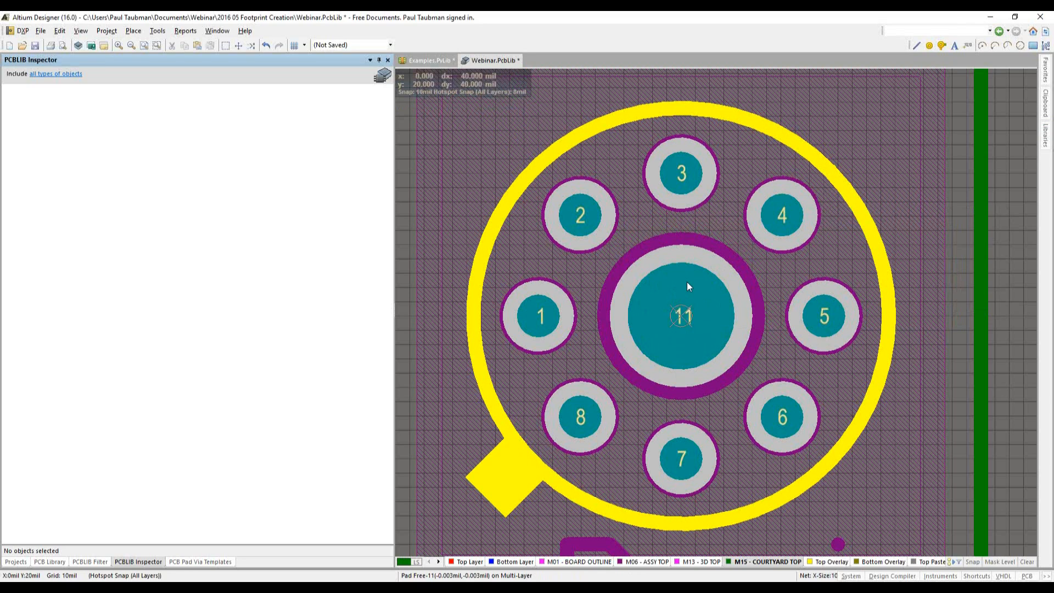
pyautogui.click(681, 324)
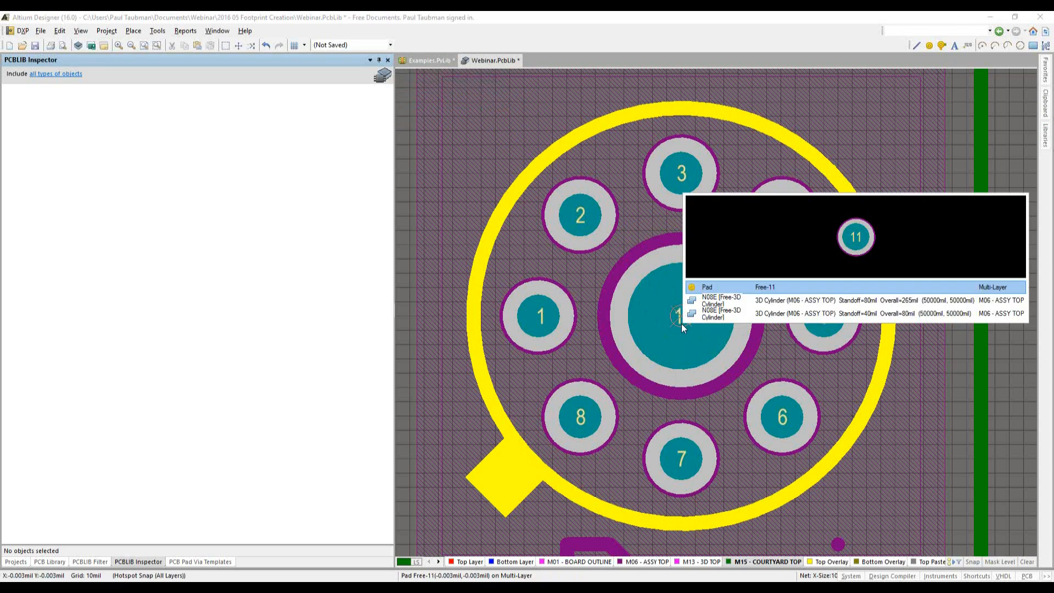
pyautogui.click(705, 300)
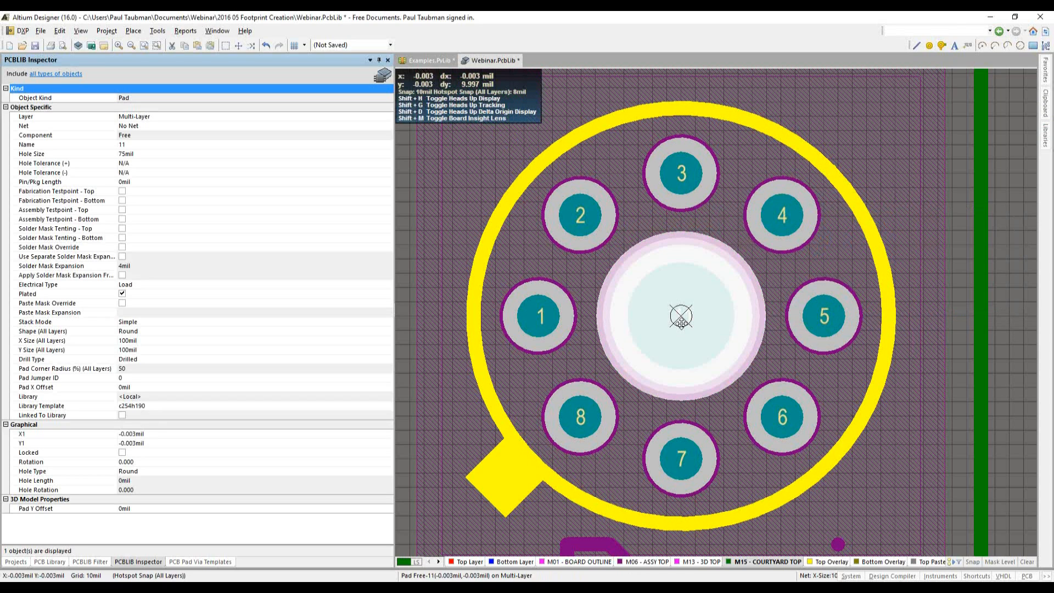
pyautogui.press('Delete')
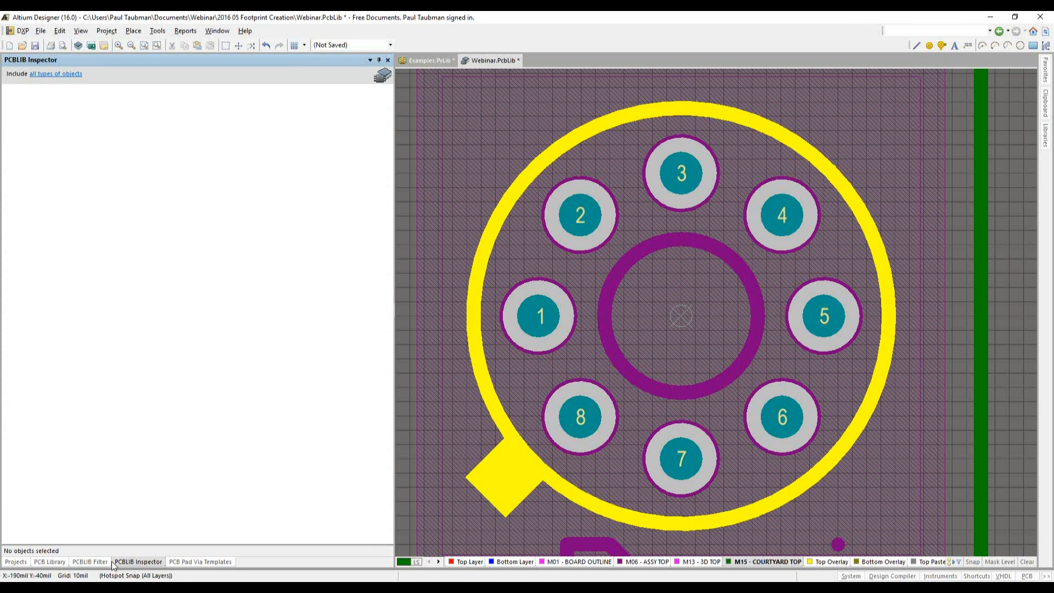
# Place one s178 template pad (70 mil x 70 mil rectangular SMT) from the local pad library at the footprint's origin
pyautogui.click(186, 564)
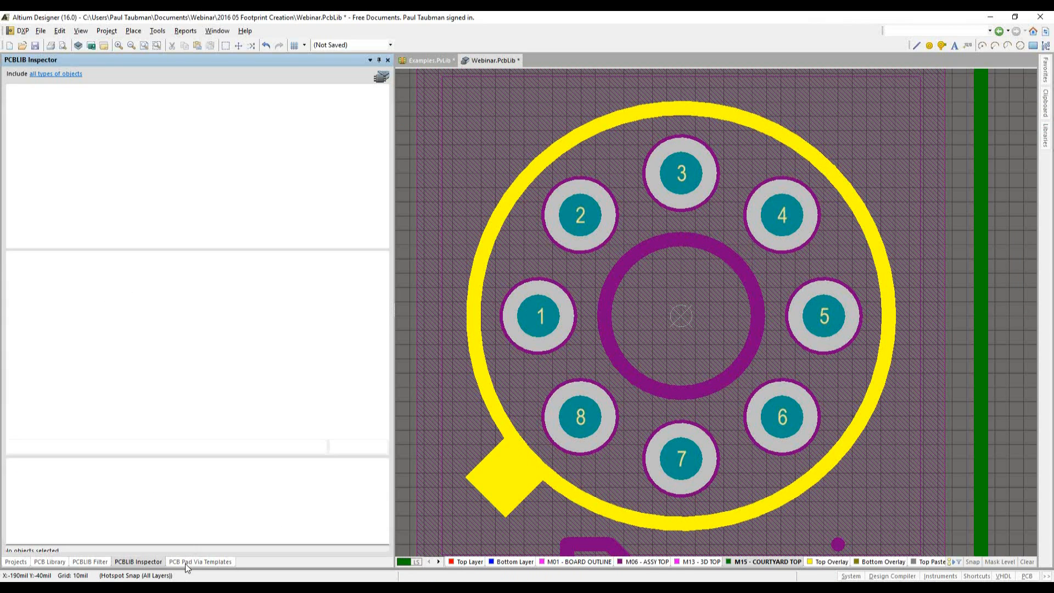
pyautogui.click(274, 309)
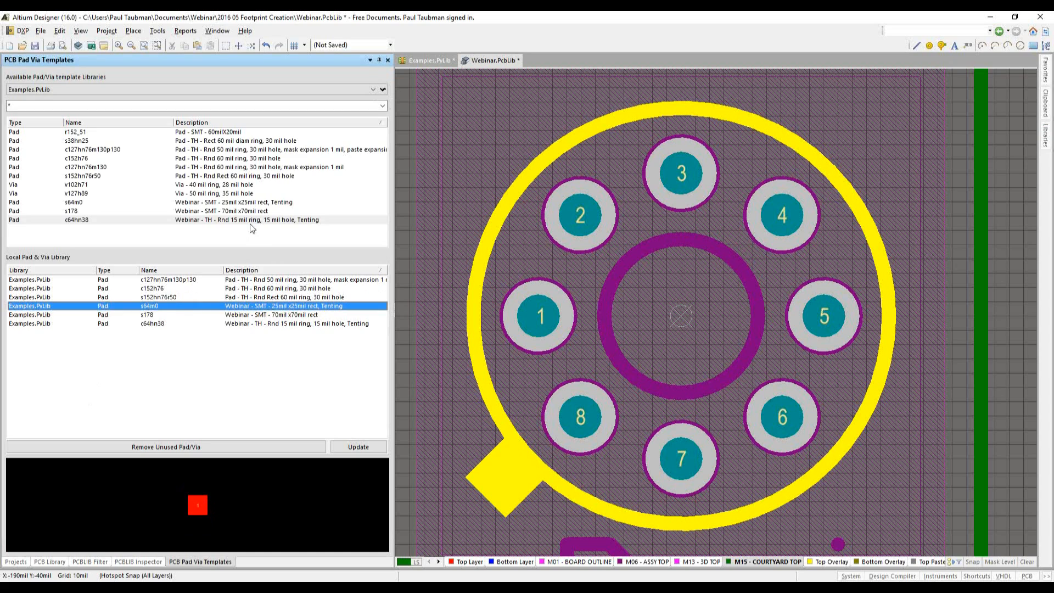
pyautogui.click(249, 319)
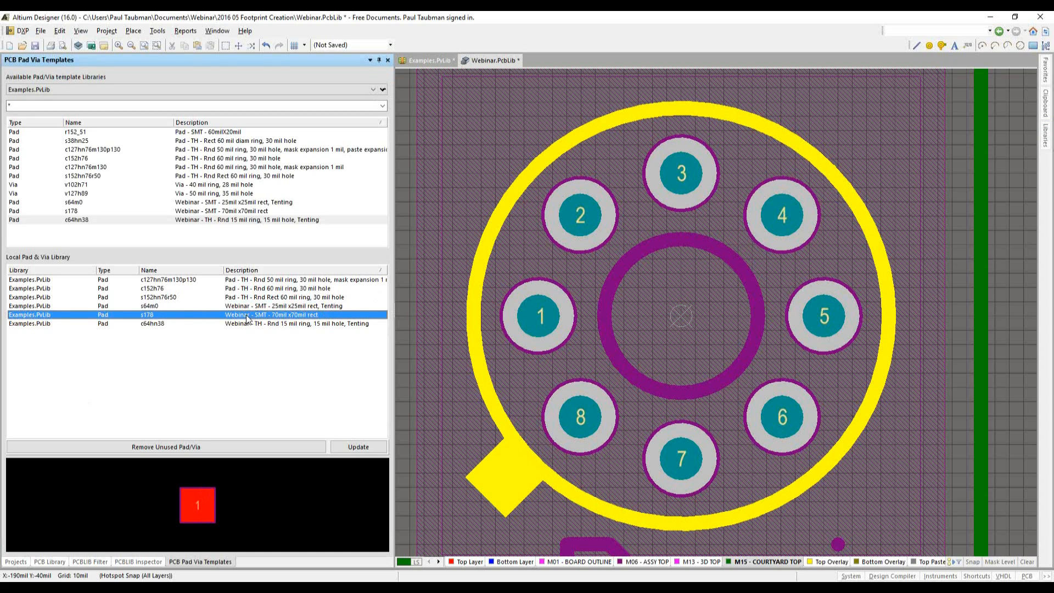
pyautogui.rightClick(249, 319)
pyautogui.click(272, 323)
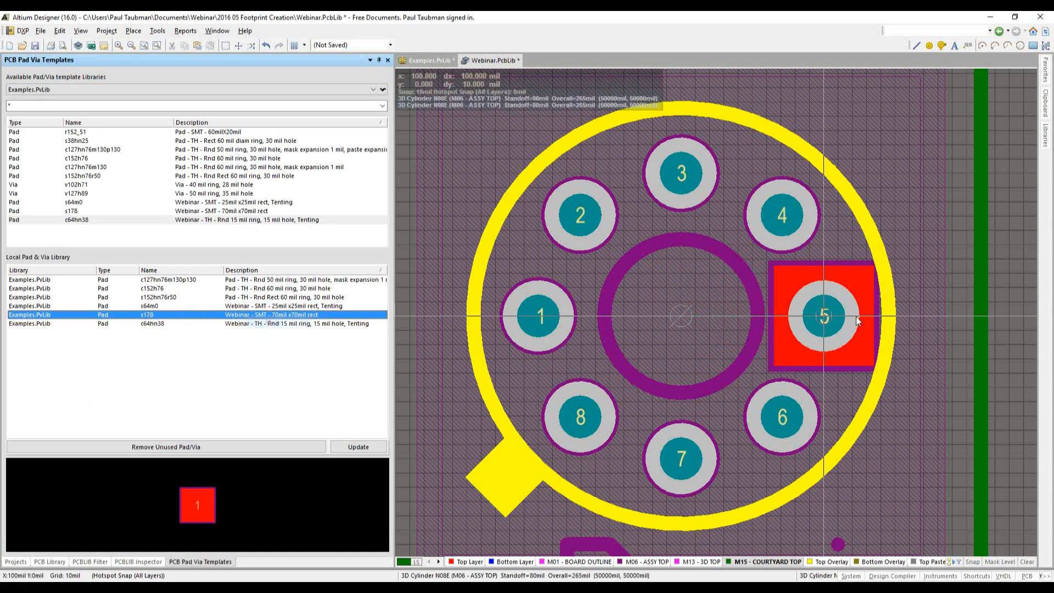
pyautogui.click(681, 315)
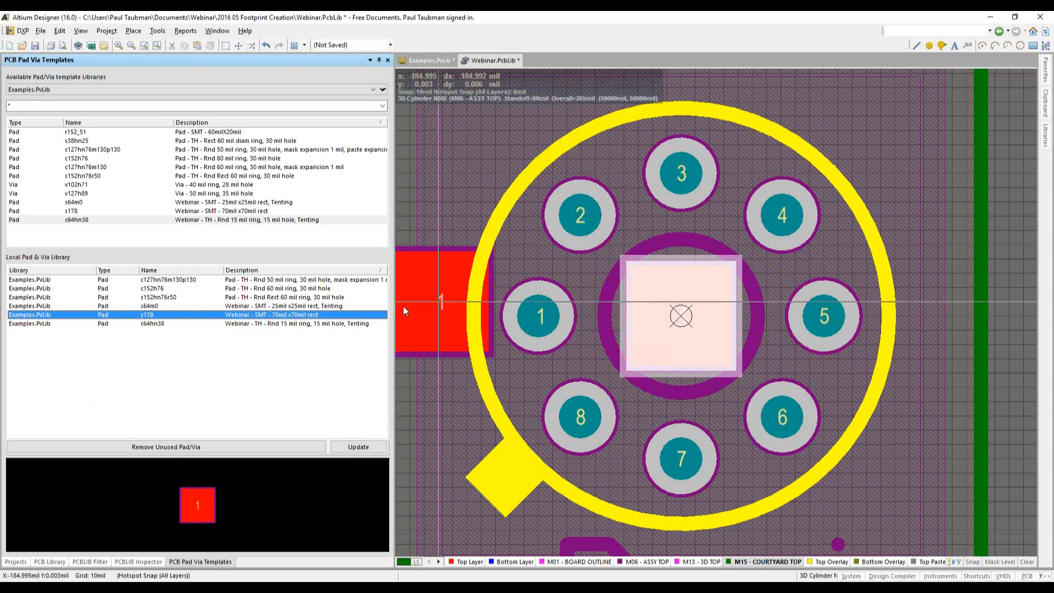
# Place four s64m0 template pads (25 mil x 25 mil, tented) around the central square pad, 40 mil from the origin on each side
pyautogui.click(295, 307)
pyautogui.rightClick(300, 308)
pyautogui.click(324, 315)
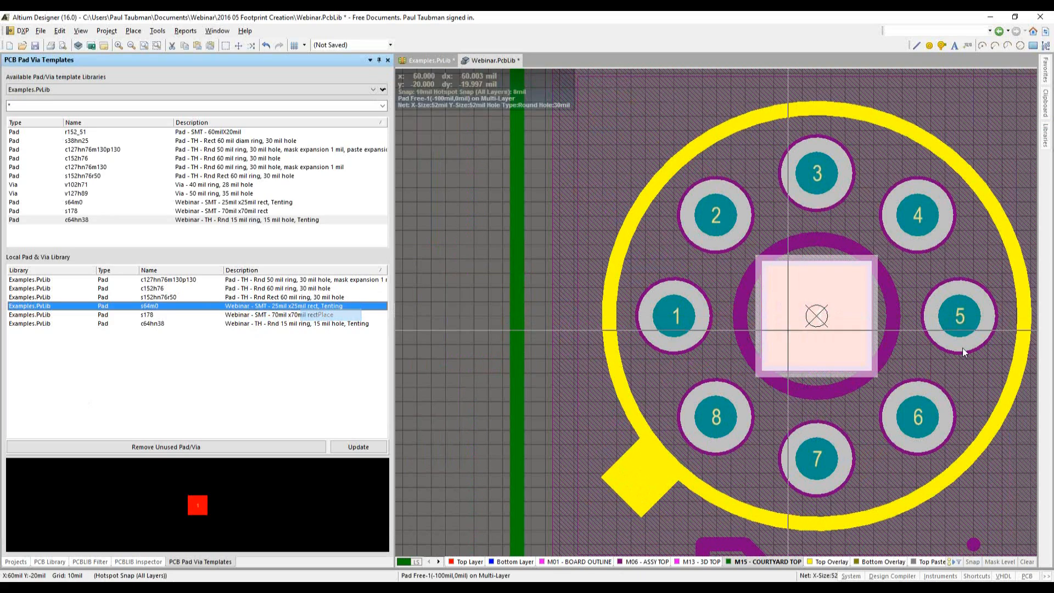
pyautogui.keyDown('ctrl'); pyautogui.scroll(1, 574, 211); pyautogui.keyUp('ctrl')
pyautogui.keyDown('ctrl'); pyautogui.scroll(2, 572, 234); pyautogui.keyUp('ctrl')
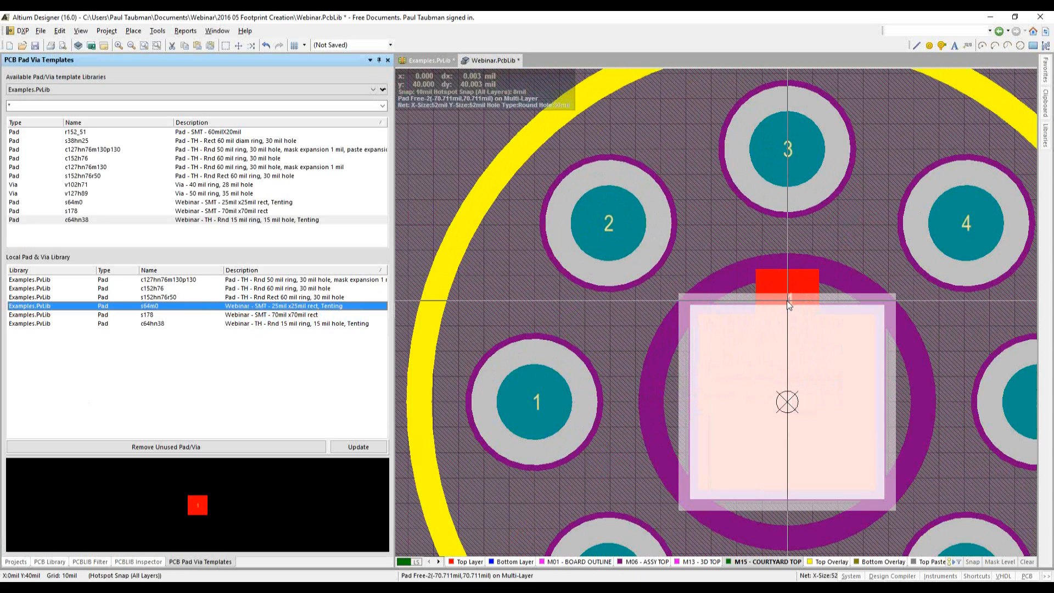
pyautogui.click(786, 301)
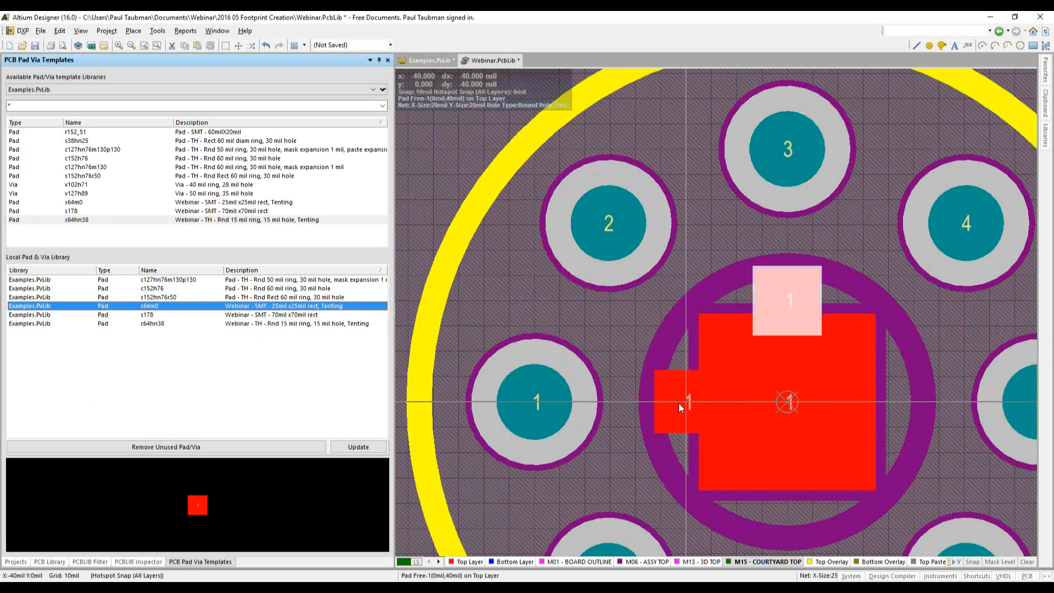
pyautogui.click(679, 403)
pyautogui.click(787, 503)
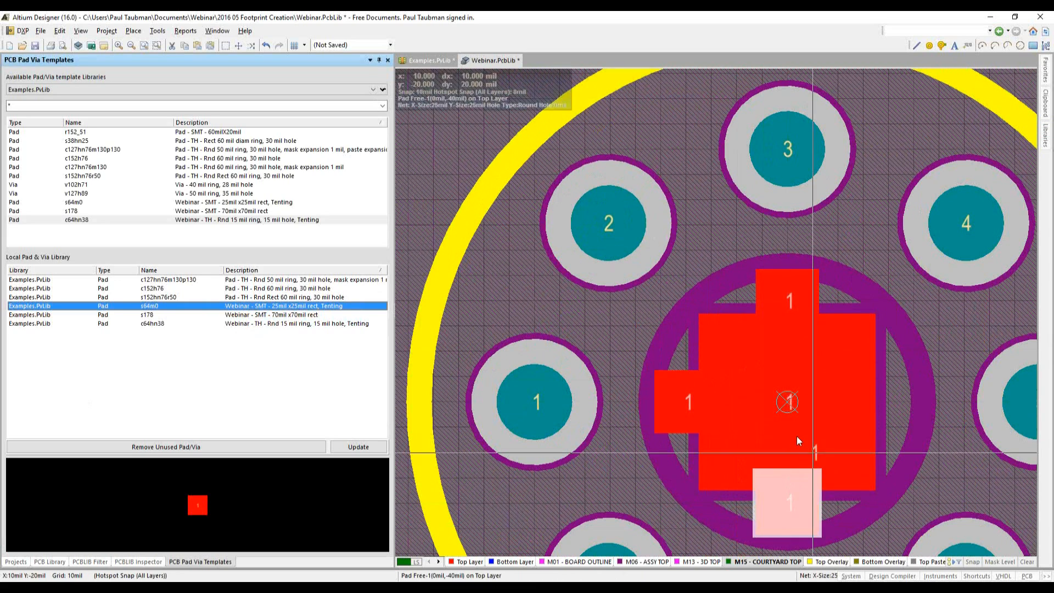
pyautogui.click(878, 395)
pyautogui.rightClick(907, 331)
pyautogui.click(799, 288)
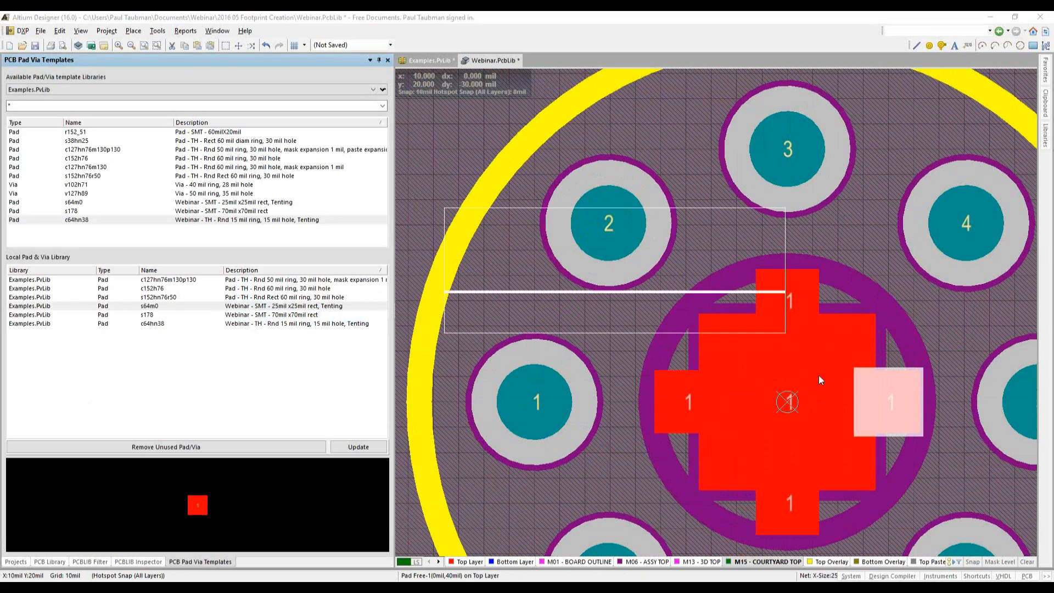
pyautogui.click(859, 236)
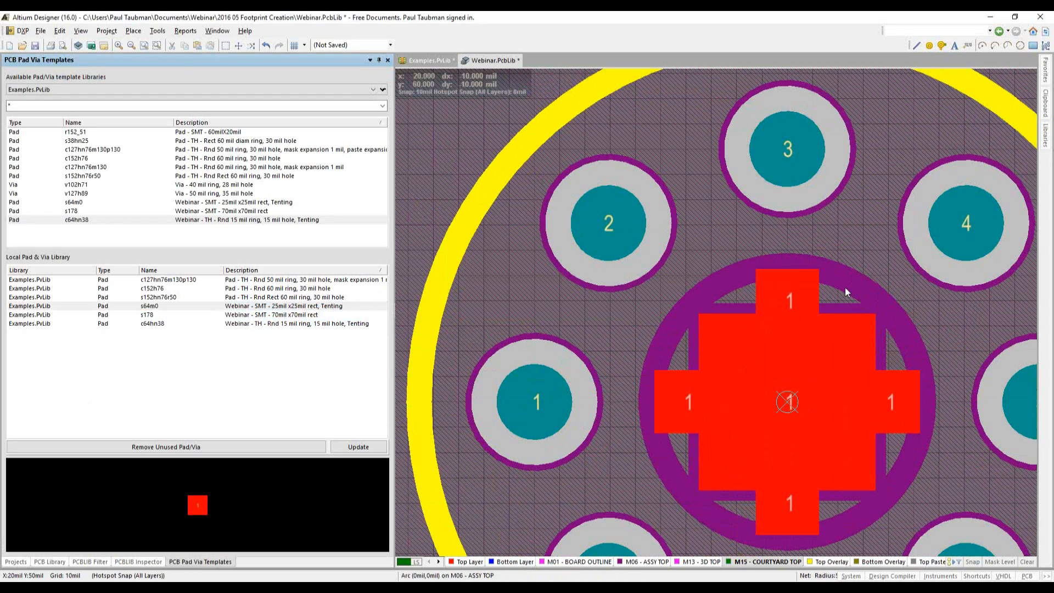
pyautogui.press('shift')
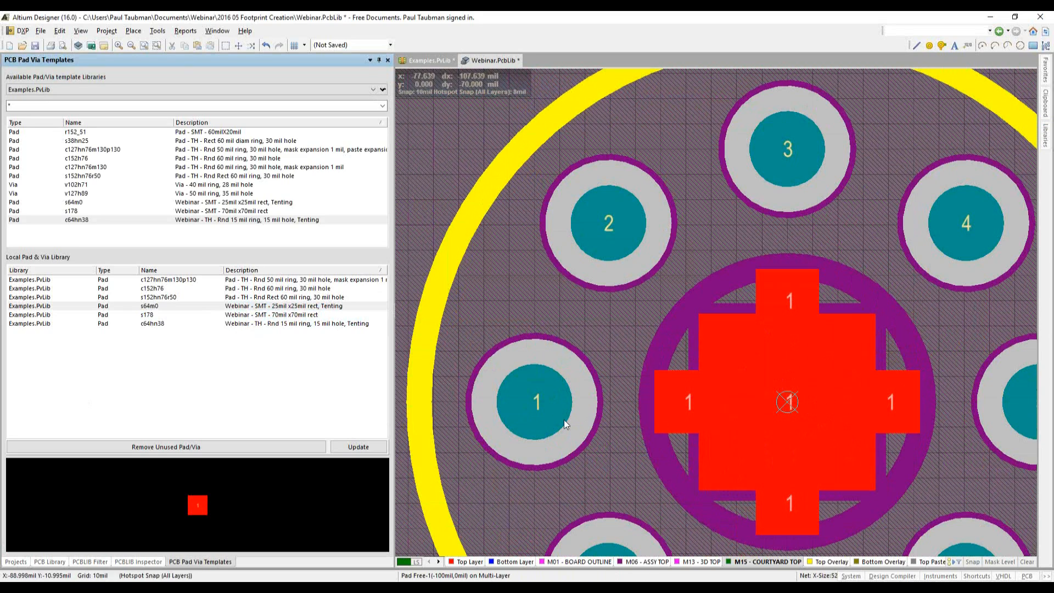
pyautogui.press('shift')
# Use Find Similar Objects on the upper small pad to select all pads with the same layer, Top Layer
pyautogui.click(788, 314)
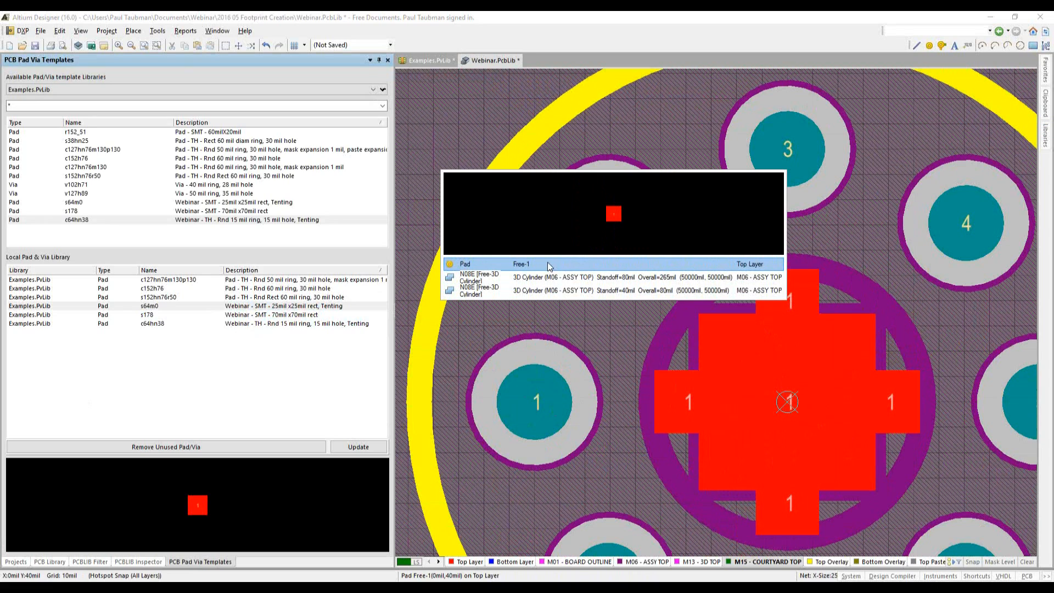
pyautogui.click(787, 301)
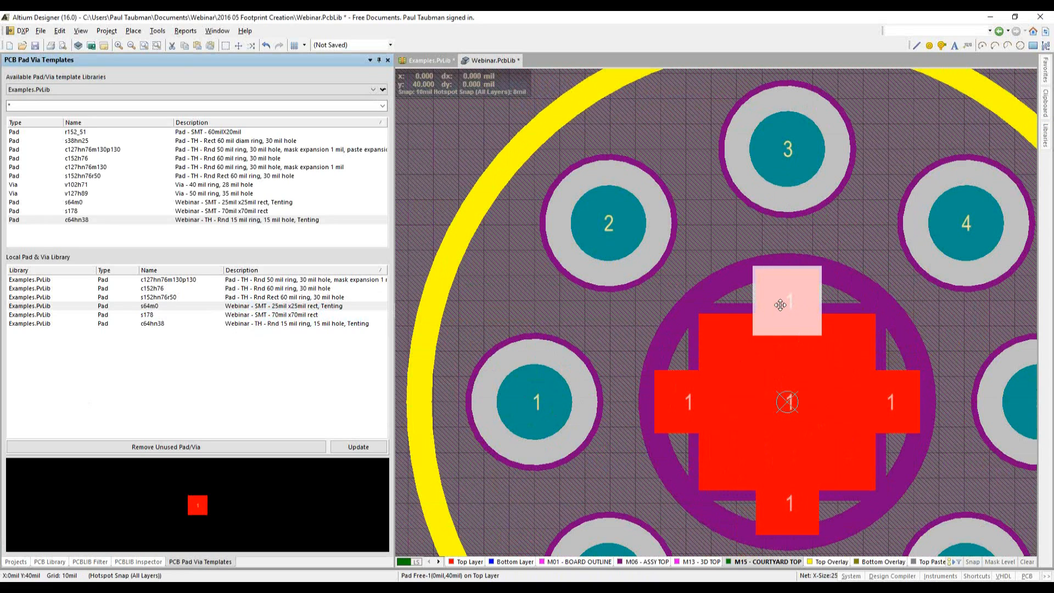
pyautogui.rightClick(782, 305)
pyautogui.click(782, 305)
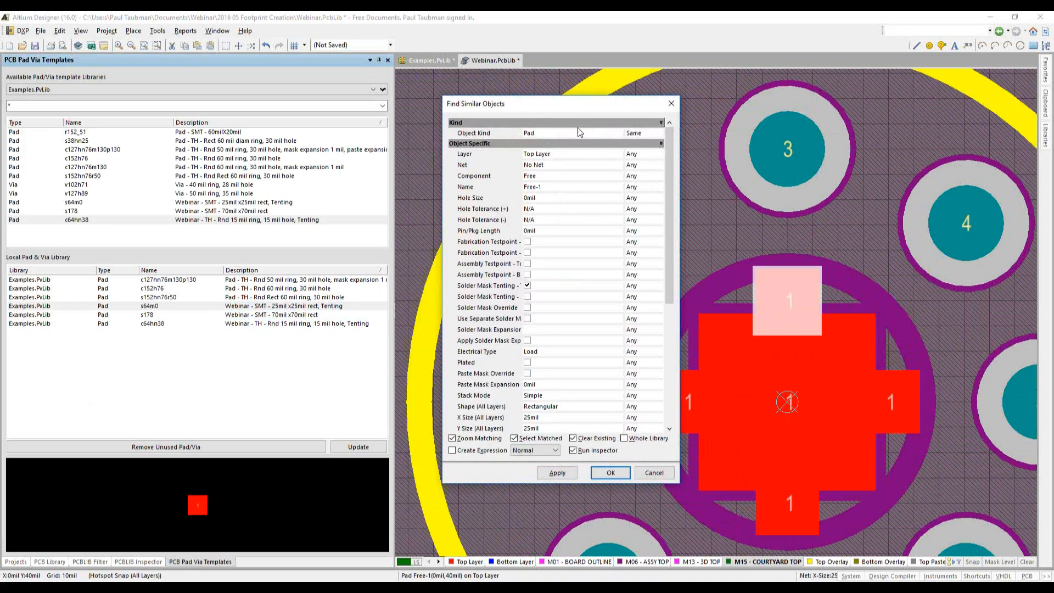
pyautogui.click(645, 154)
pyautogui.click(645, 154)
pyautogui.click(644, 171)
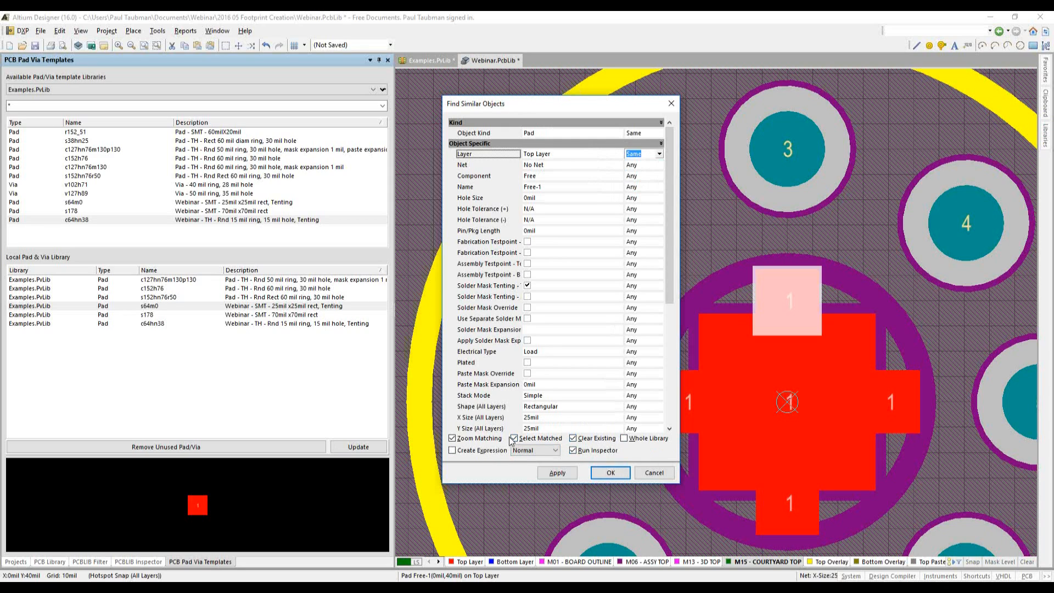
pyautogui.click(600, 477)
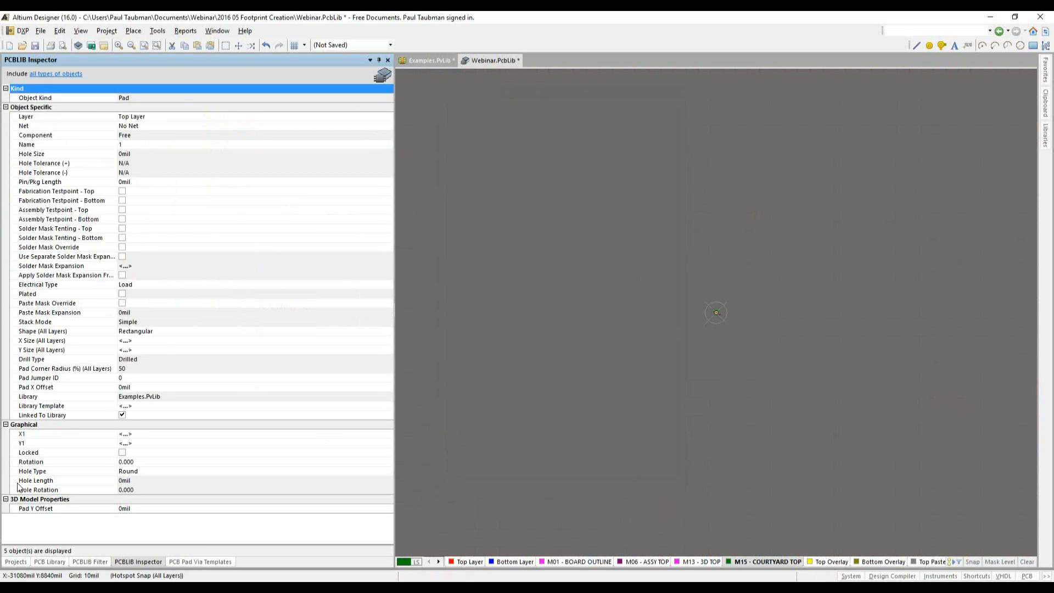
# Set the name of all selected Top Layer pads to 9 and clear the selection
pyautogui.click(126, 145)
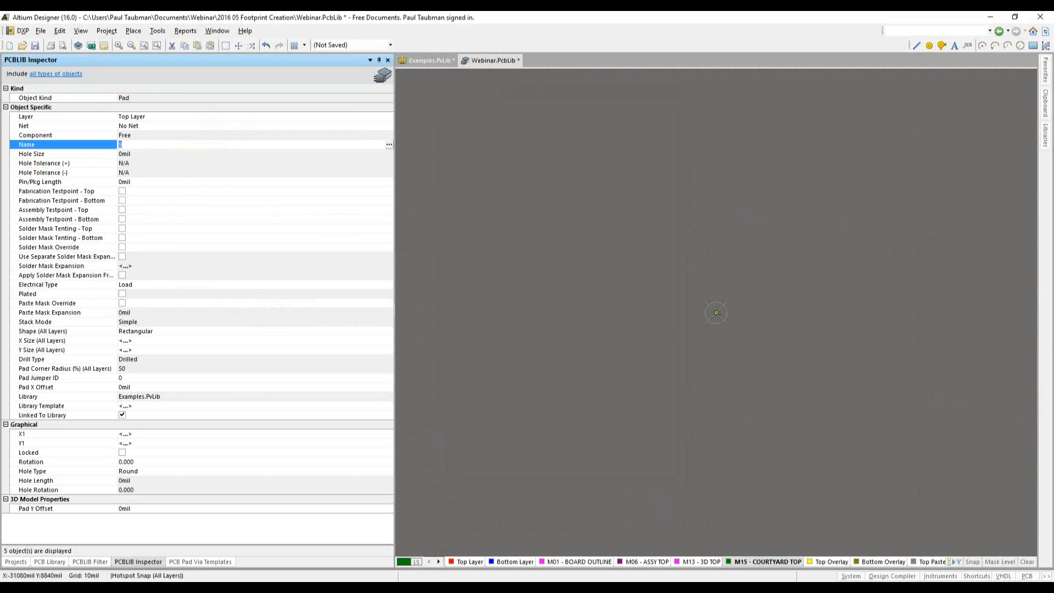
pyautogui.write('9')
pyautogui.press('Return')
pyautogui.keyDown('ctrl'); pyautogui.scroll(6, 713, 336); pyautogui.keyUp('ctrl')
pyautogui.moveTo(631, 386); pyautogui.dragTo(711, 398, button='right')
pyautogui.click(819, 250)
pyautogui.click(848, 171)
pyautogui.keyDown('ctrl'); pyautogui.scroll(4, 831, 281); pyautogui.keyUp('ctrl')
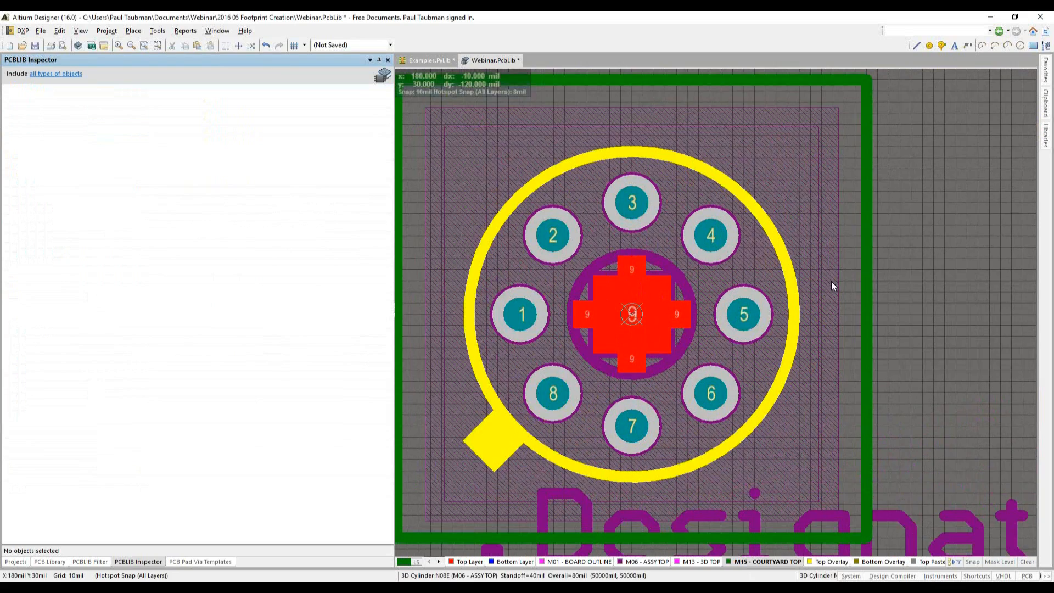
pyautogui.moveTo(617, 342); pyautogui.dragTo(694, 337, button='right')
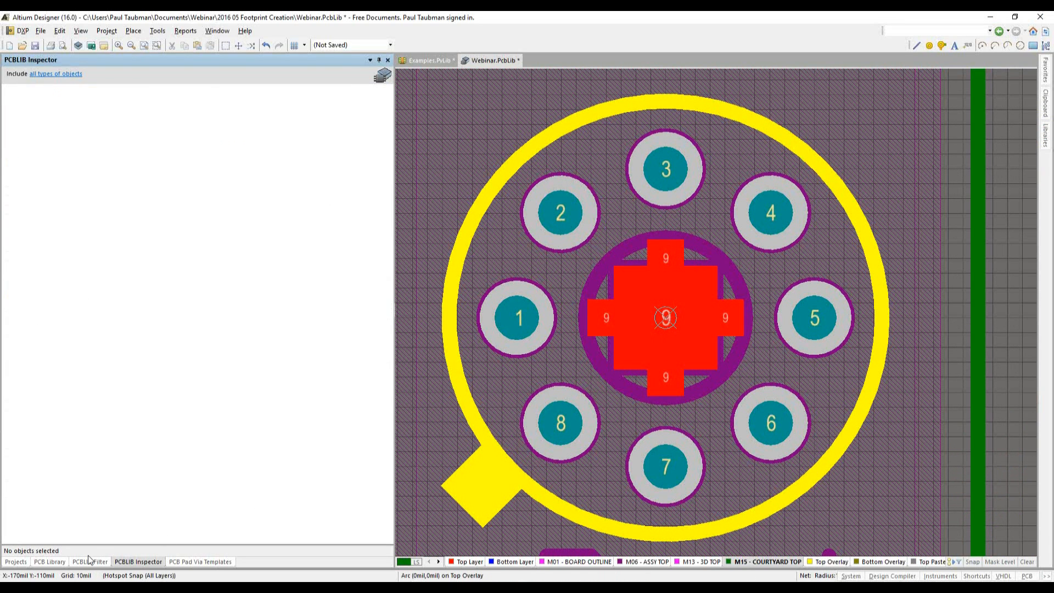
# Place four c64hn38 template pads with designator 9 over the small SMT pads' outer ends, about 50 mil from the origin
pyautogui.click(175, 561)
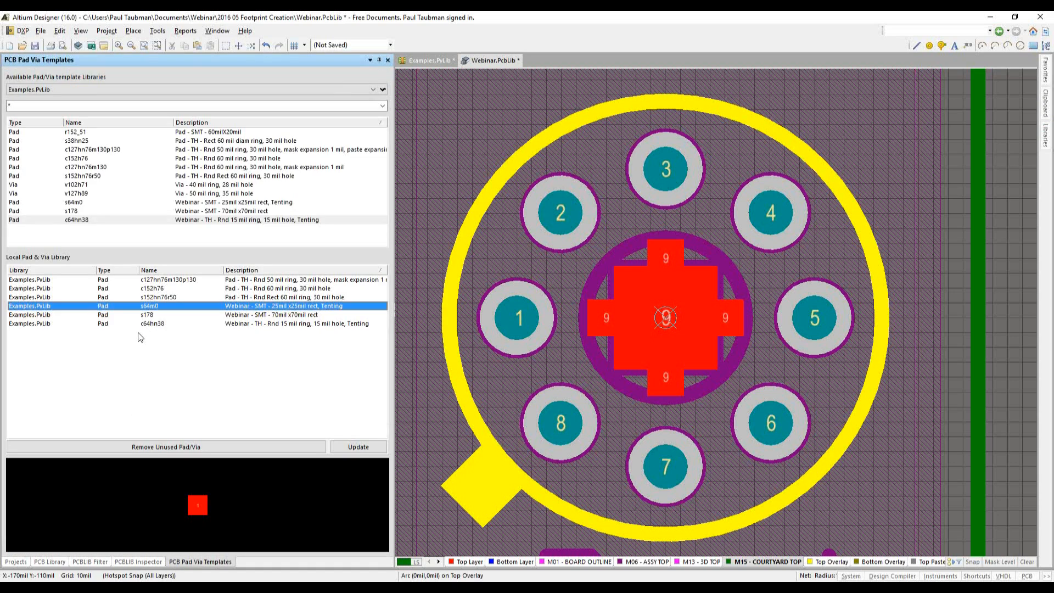
pyautogui.click(247, 324)
pyautogui.rightClick(241, 322)
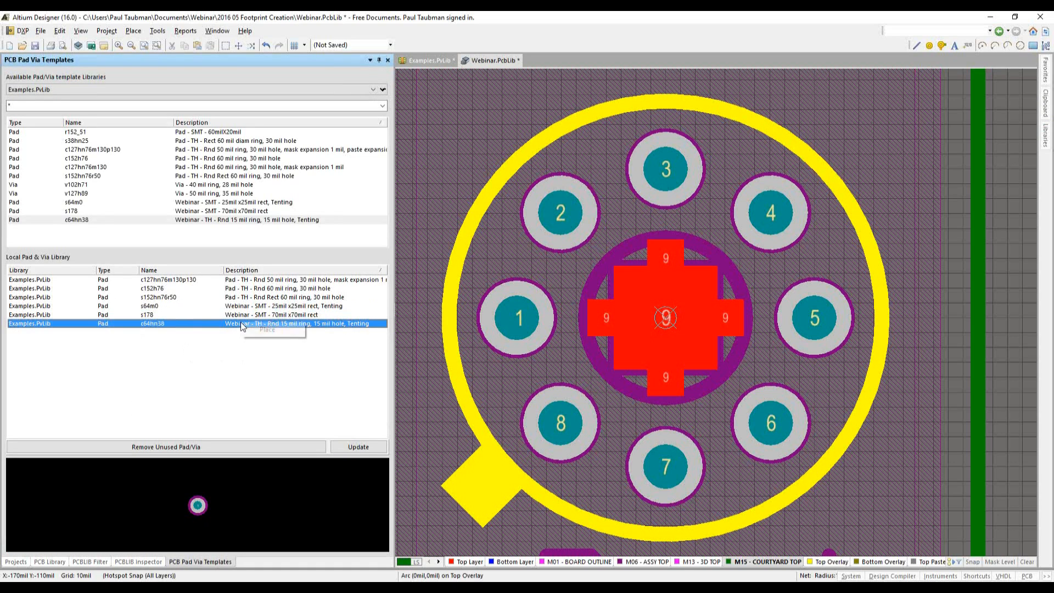
pyautogui.click(263, 330)
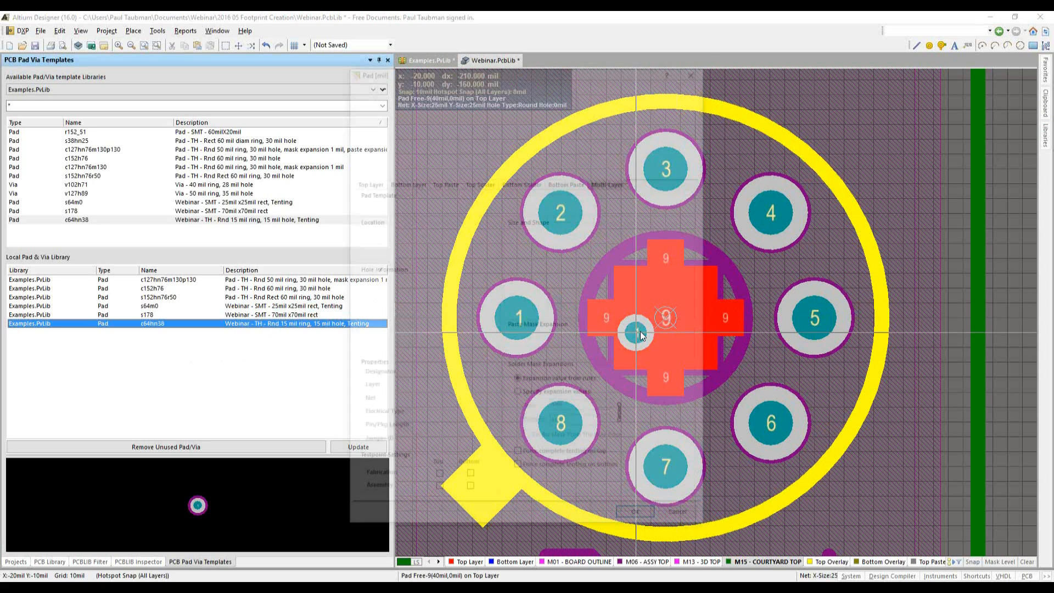
pyautogui.press('Tab')
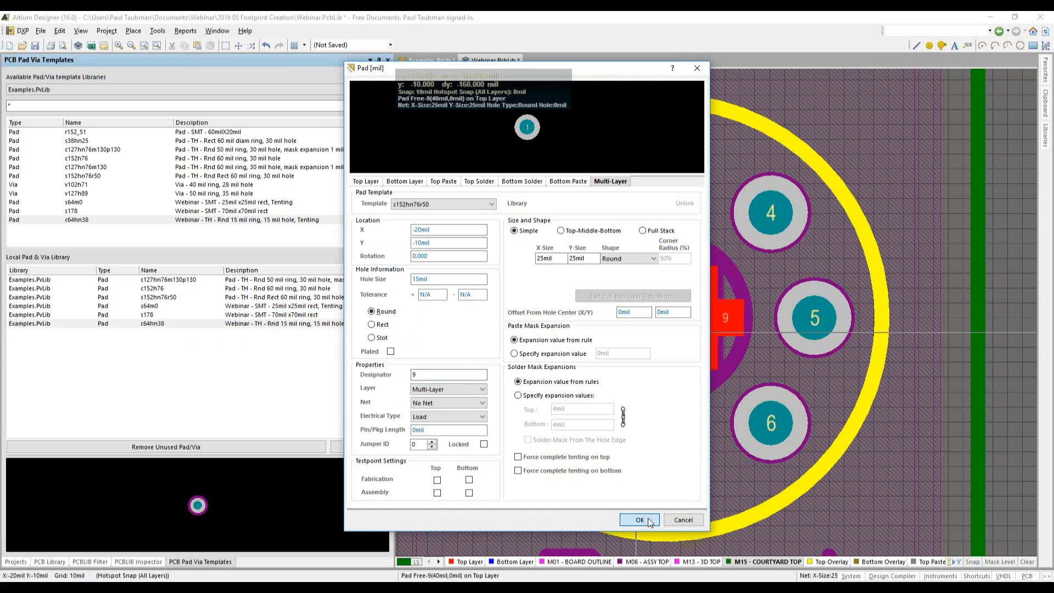
pyautogui.click(640, 520)
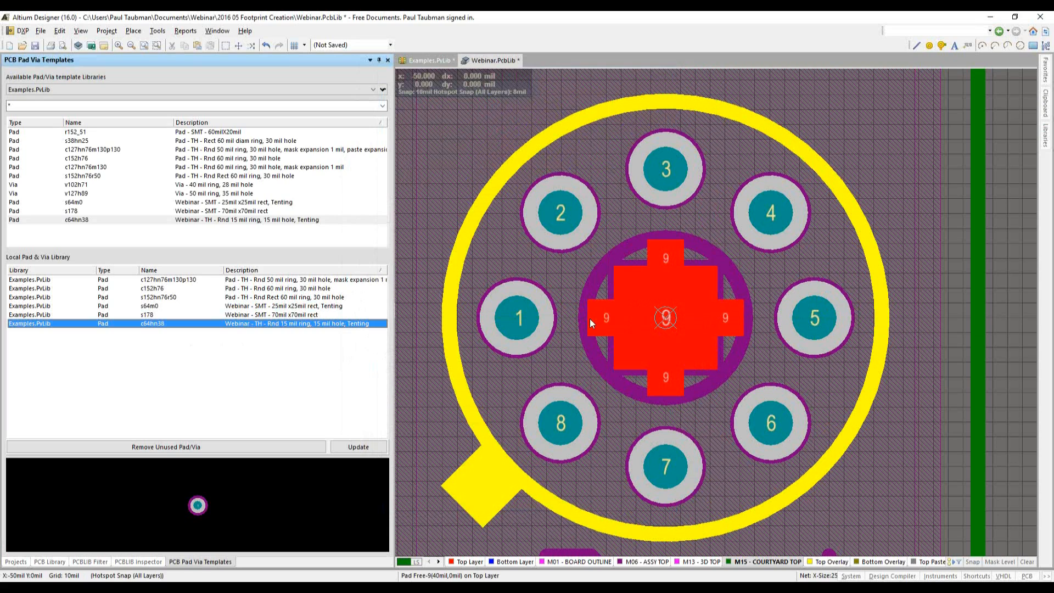
pyautogui.click(591, 317)
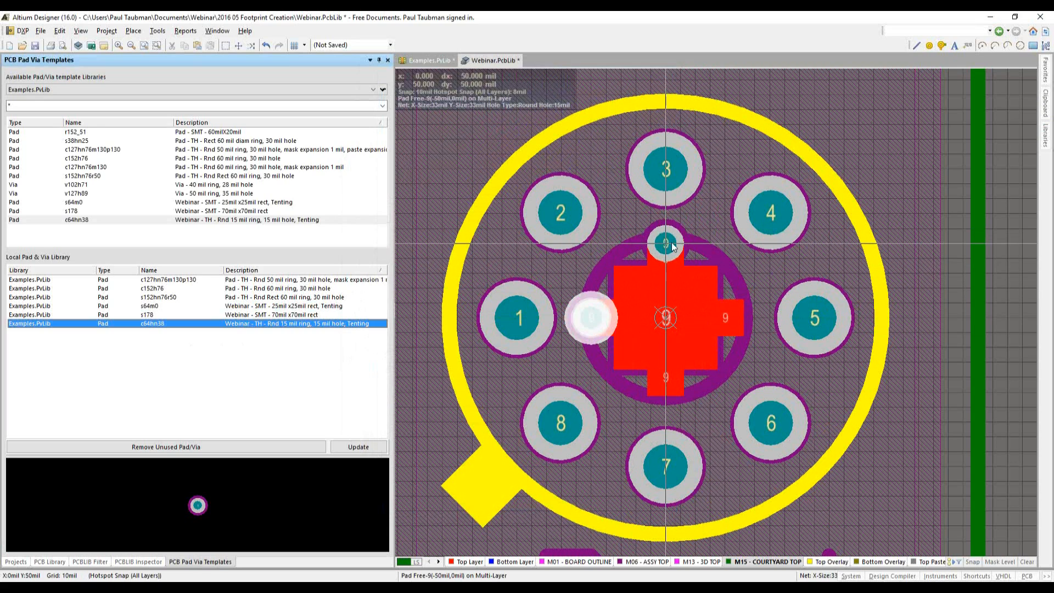
pyautogui.click(665, 243)
pyautogui.click(745, 317)
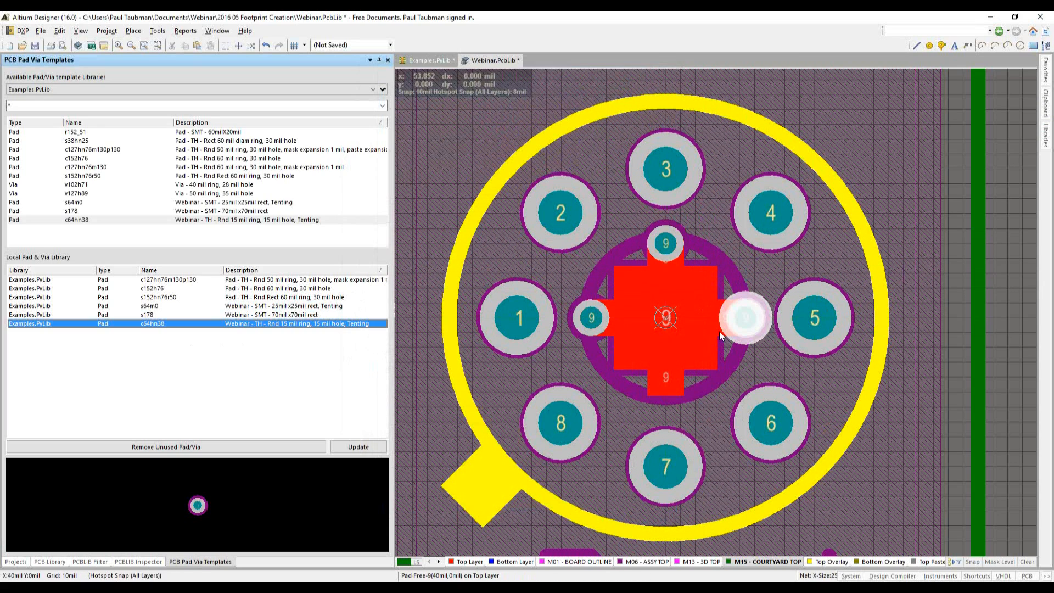
pyautogui.click(664, 393)
pyautogui.rightClick(756, 378)
# Try to reposition the small through-hole pad 9 next to pad 5
pyautogui.doubleClick(754, 323)
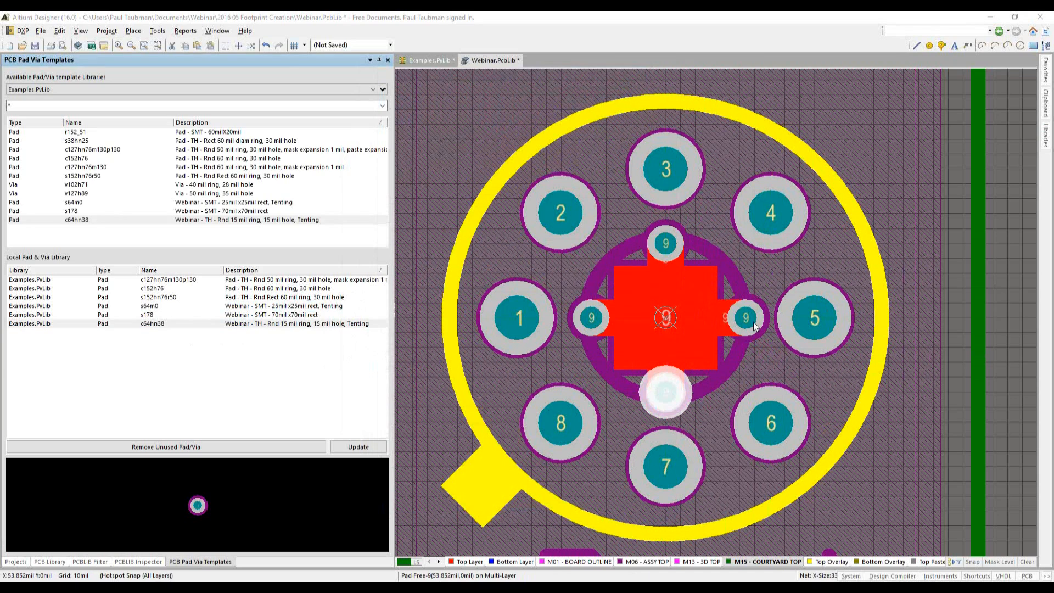
pyautogui.click(723, 281)
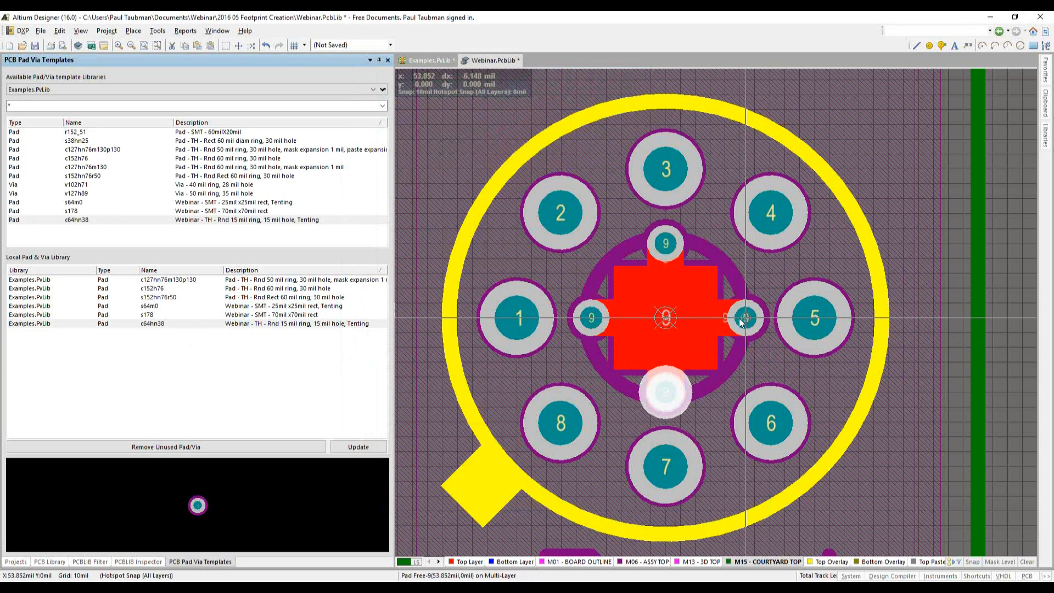
pyautogui.click(737, 319)
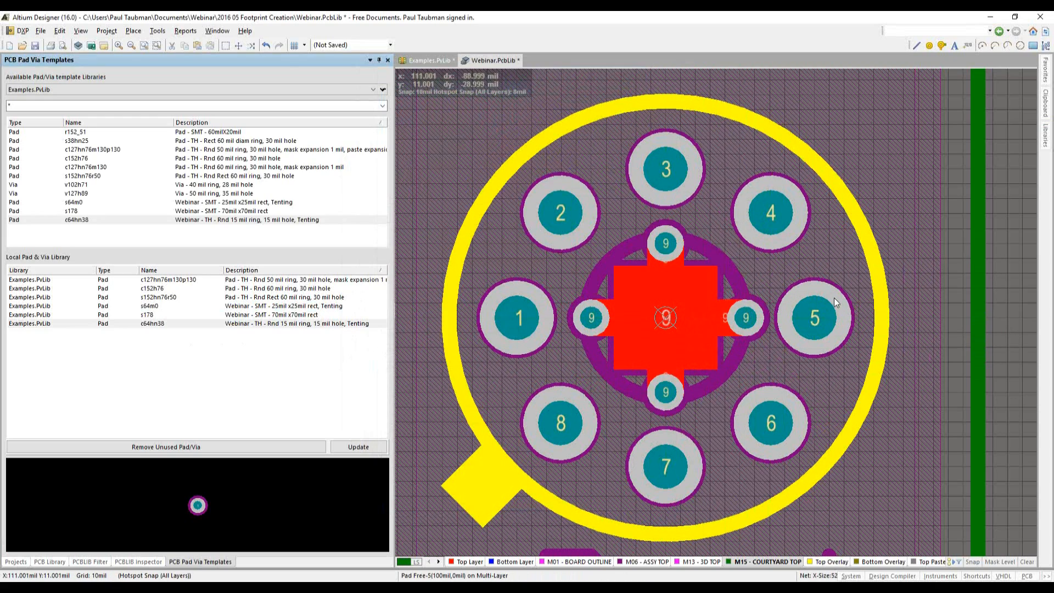
# Make Top Solder the active layer to examine the mask openings over the central pads
pyautogui.keyDown('ctrl'); pyautogui.scroll(-1, 835, 297); pyautogui.keyUp('ctrl')
pyautogui.keyDown('ctrl'); pyautogui.scroll(2, 833, 312); pyautogui.keyUp('ctrl')
pyautogui.moveTo(704, 394); pyautogui.dragTo(775, 413, button='right')
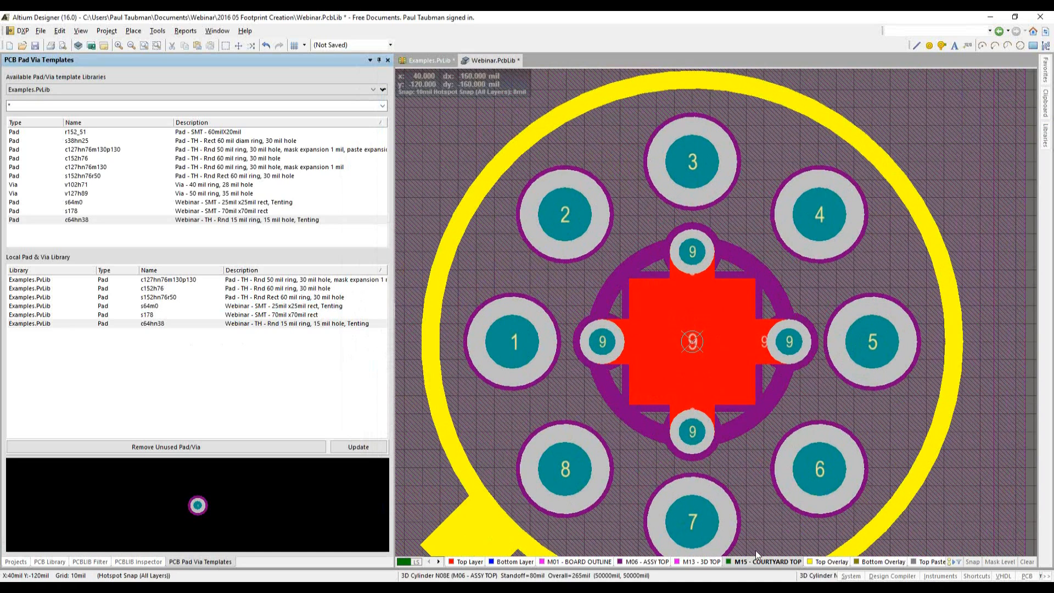
pyautogui.click(439, 562)
pyautogui.click(439, 561)
pyautogui.click(438, 562)
pyautogui.click(438, 561)
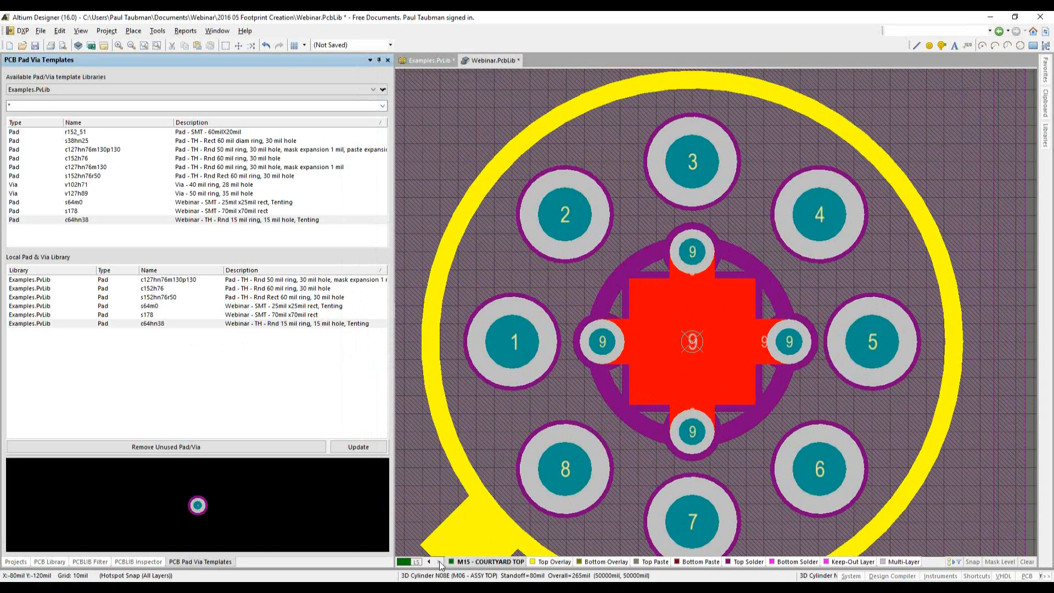
pyautogui.click(732, 561)
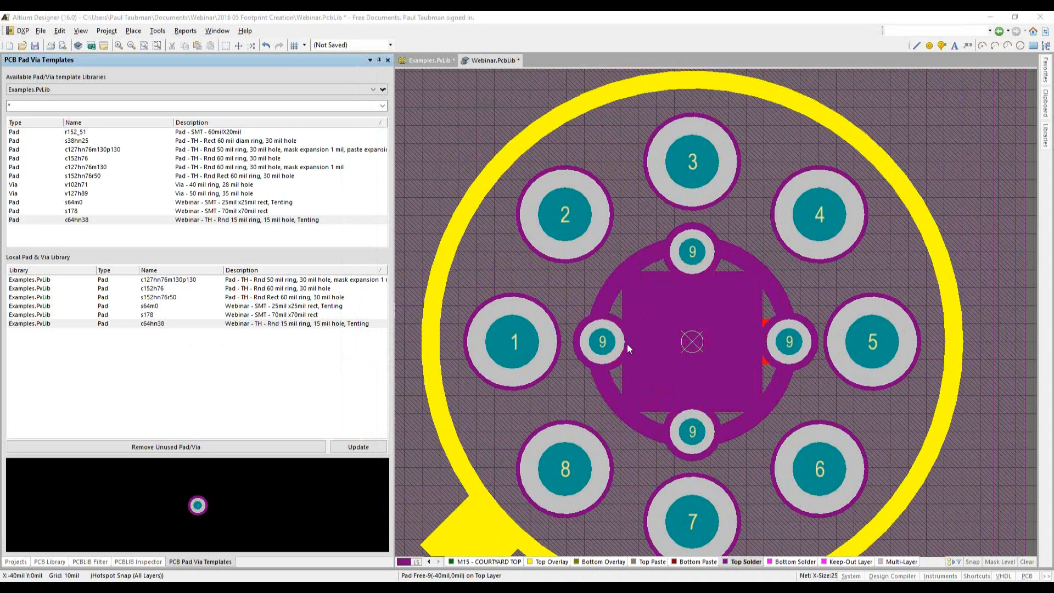
# Hide the mechanical layers, including M15 - COURTYARD TOP, in the view configuration
pyautogui.press('l')
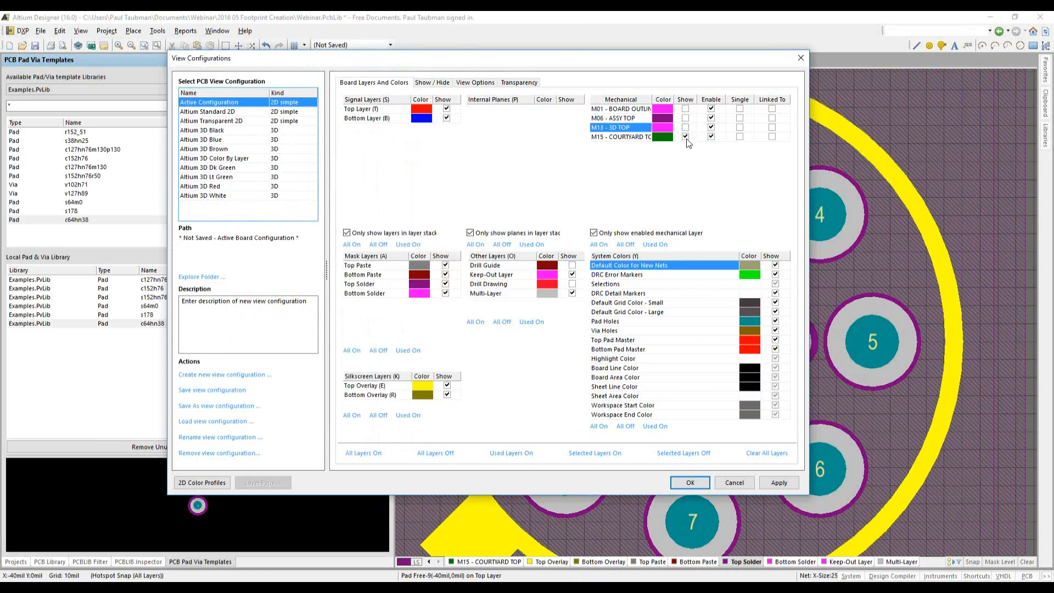
pyautogui.click(685, 137)
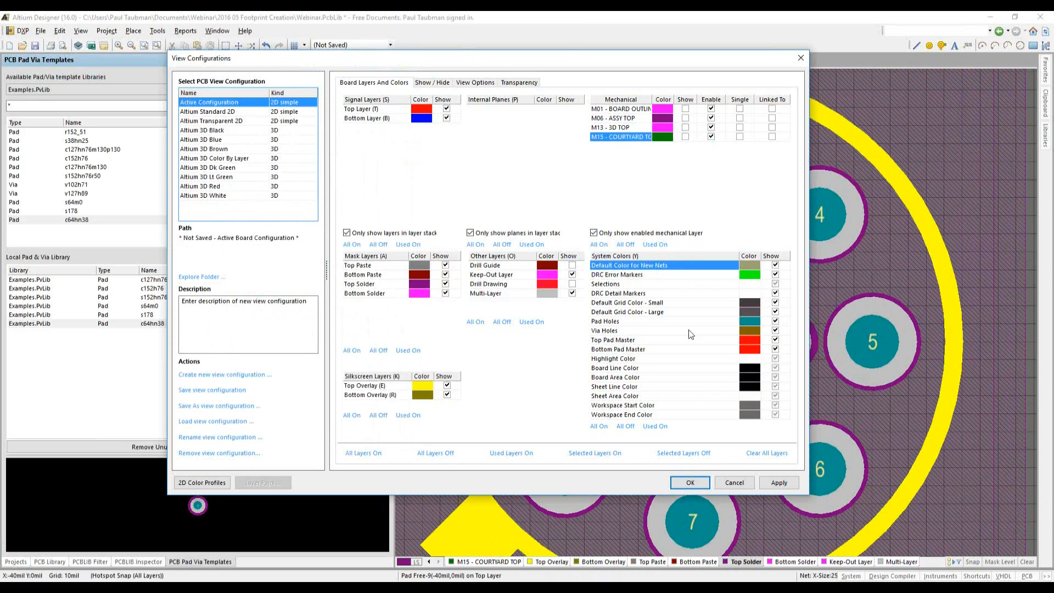
pyautogui.click(691, 483)
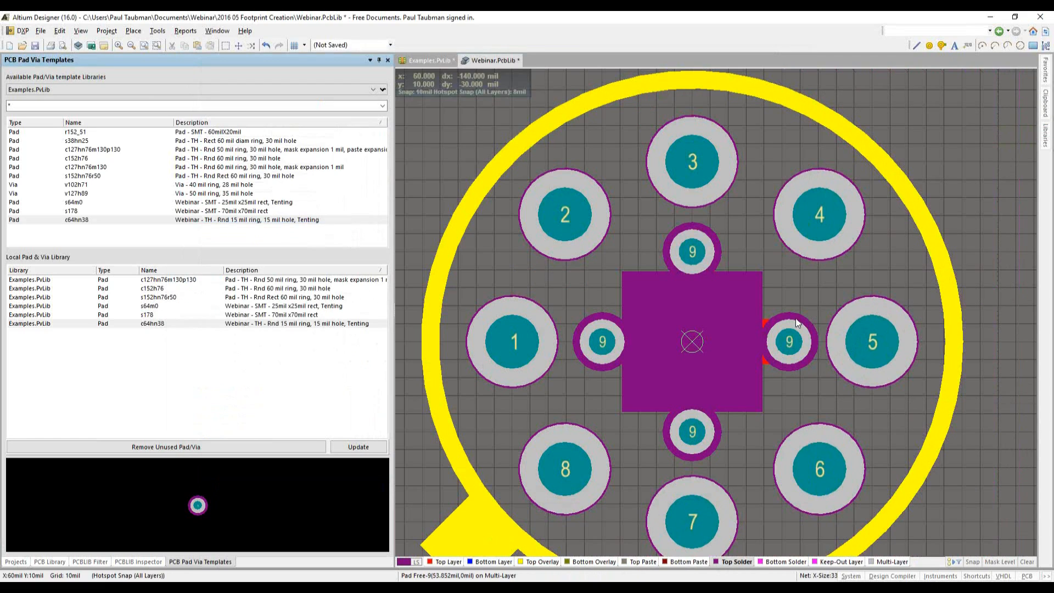
# Unlink the multi-layer pad 9 at 0, 50 mil from its c64hn38 template and force complete tenting on top
pyautogui.click(691, 253)
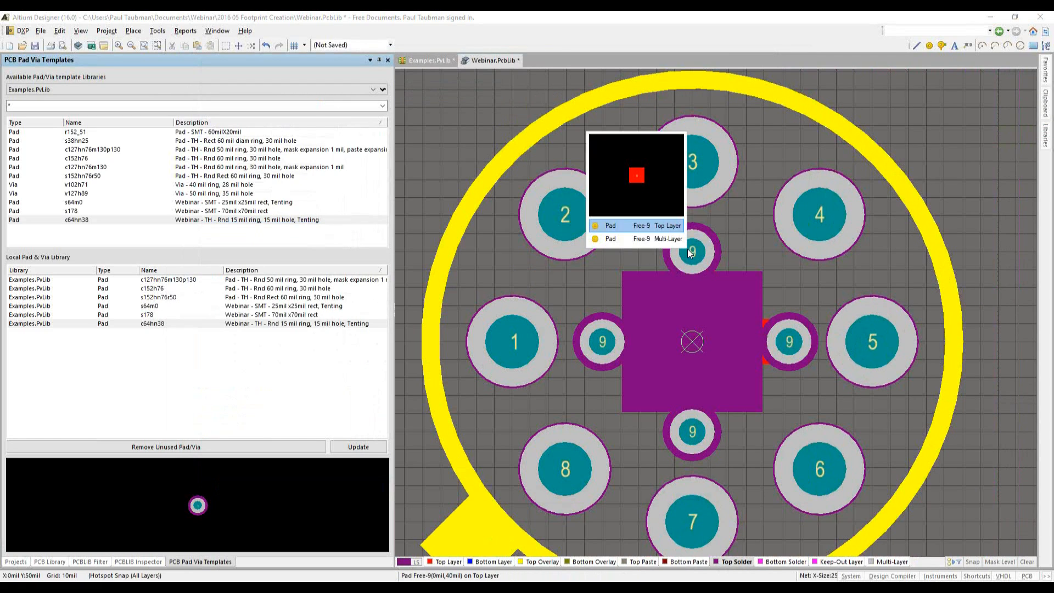
pyautogui.click(648, 237)
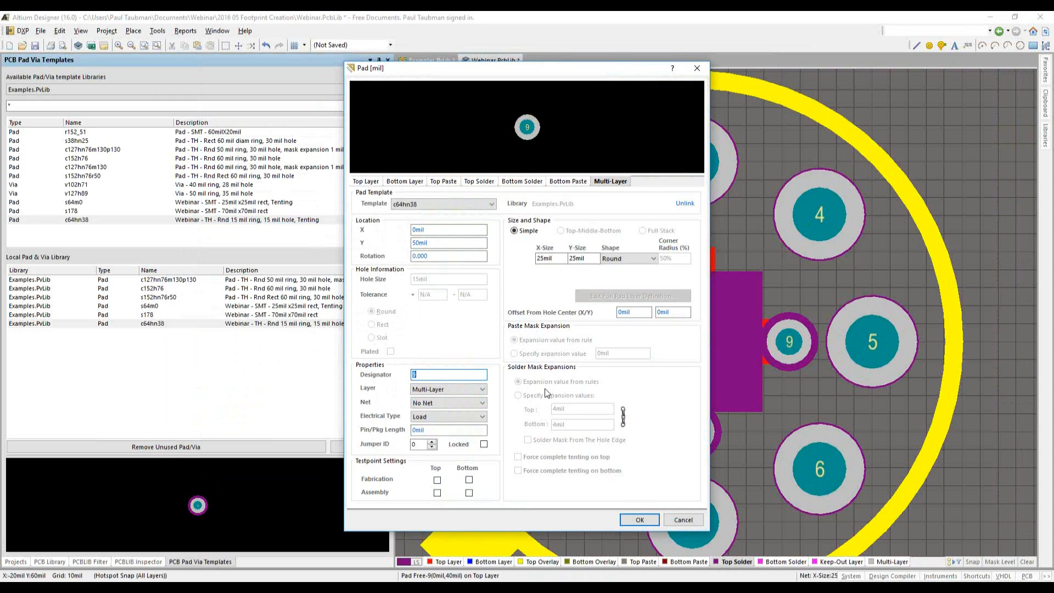
pyautogui.click(684, 204)
pyautogui.click(522, 457)
pyautogui.click(631, 520)
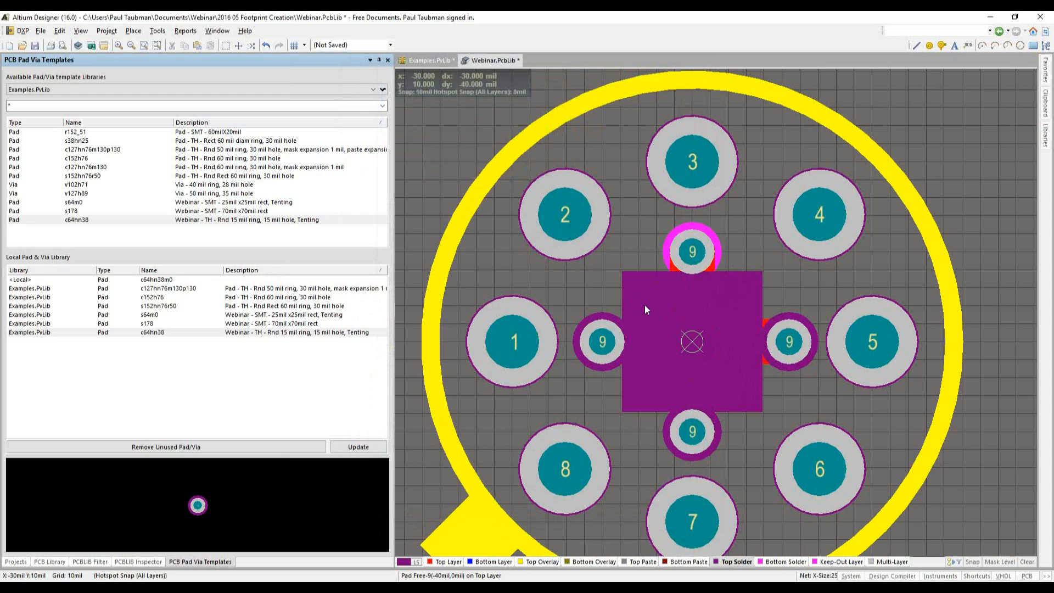
# Make Top Layer active and consult the solder-mask-defined pad example in Serializer-sn65hvs885.pdf
pyautogui.click(448, 562)
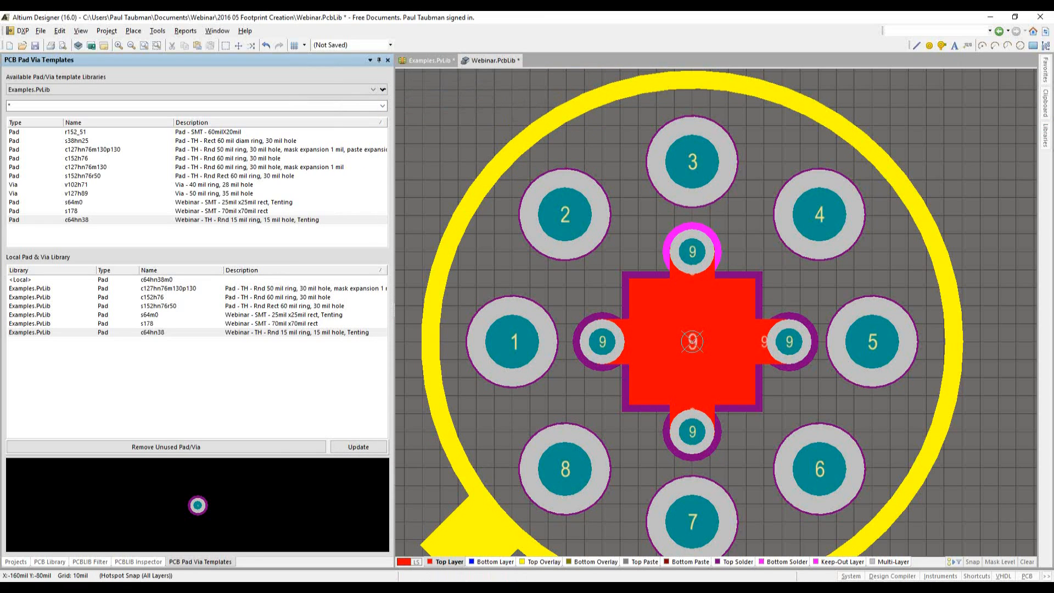
pyautogui.moveTo(256, 588)
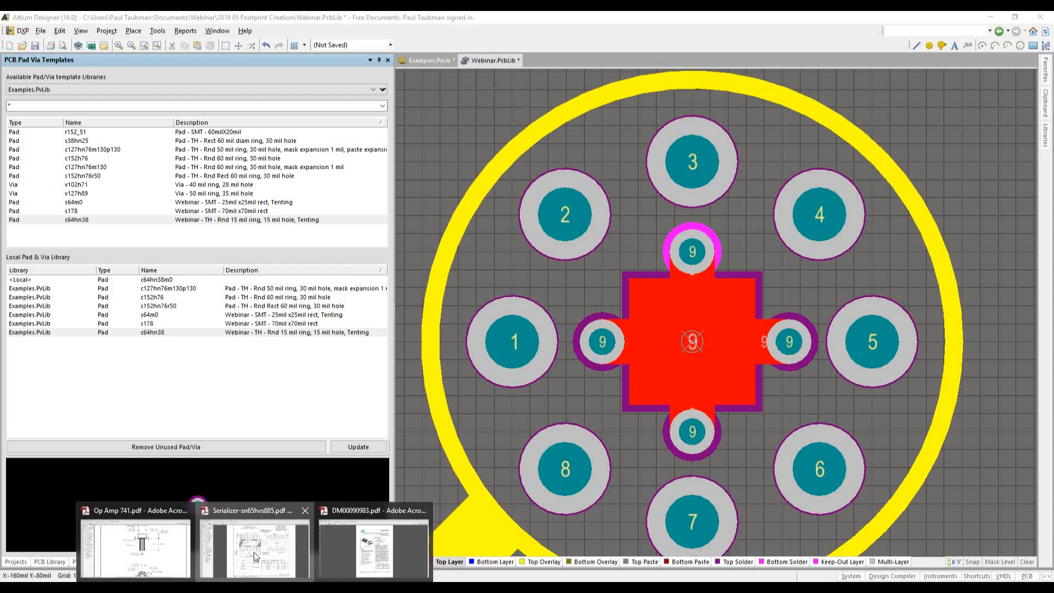
pyautogui.click(256, 557)
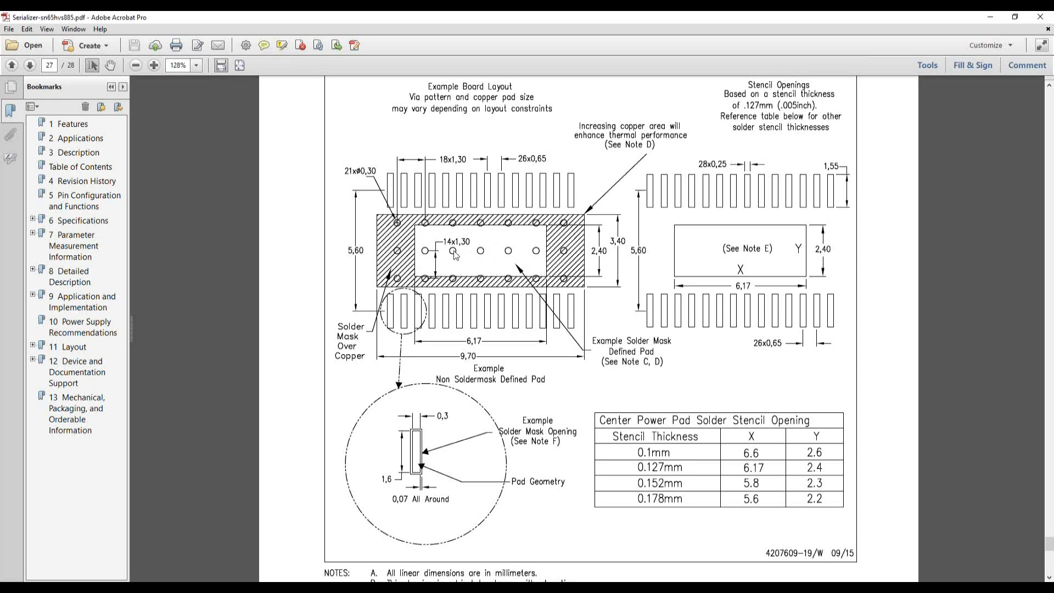
pyautogui.click(990, 17)
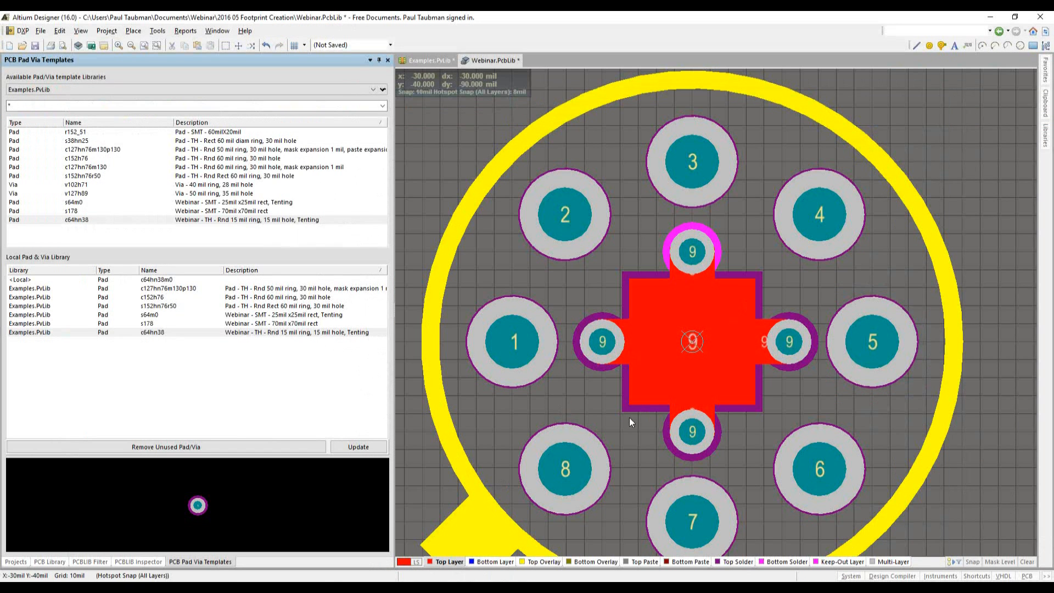
# Set up Find Similar Objects from the small through-hole pad 9 near pad 3, matching the same X and Y Size of 25 mil
pyautogui.click(683, 244)
pyautogui.click(680, 240)
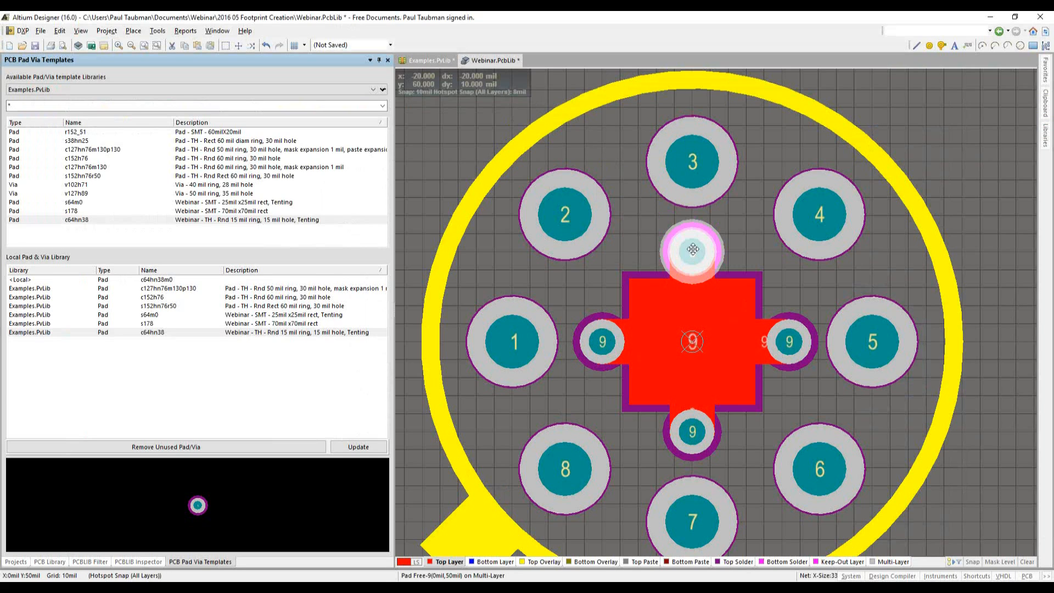
pyautogui.rightClick(694, 253)
pyautogui.click(696, 254)
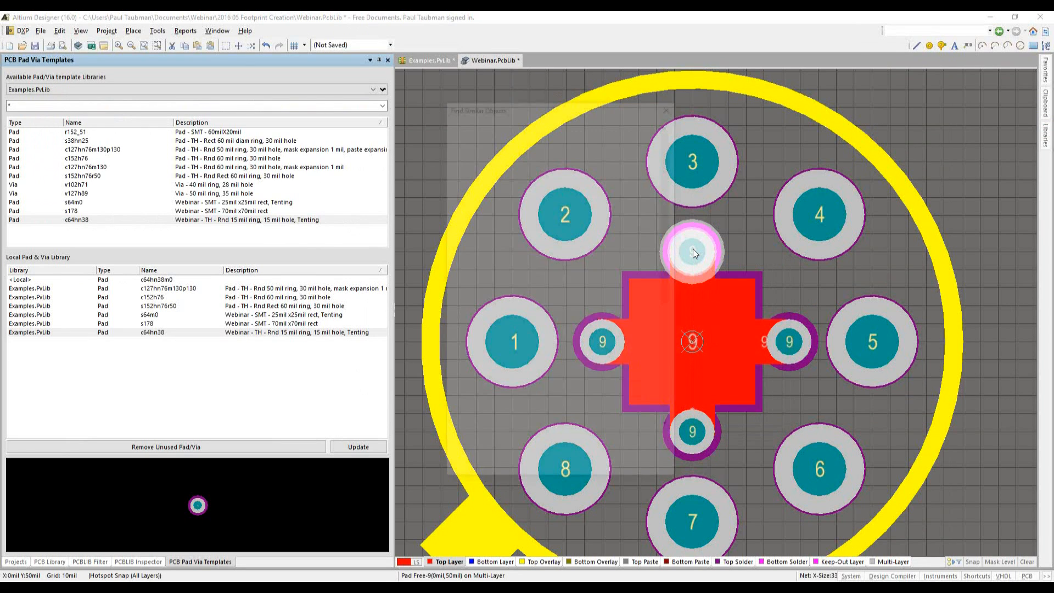
pyautogui.moveTo(675, 283); pyautogui.dragTo(682, 434)
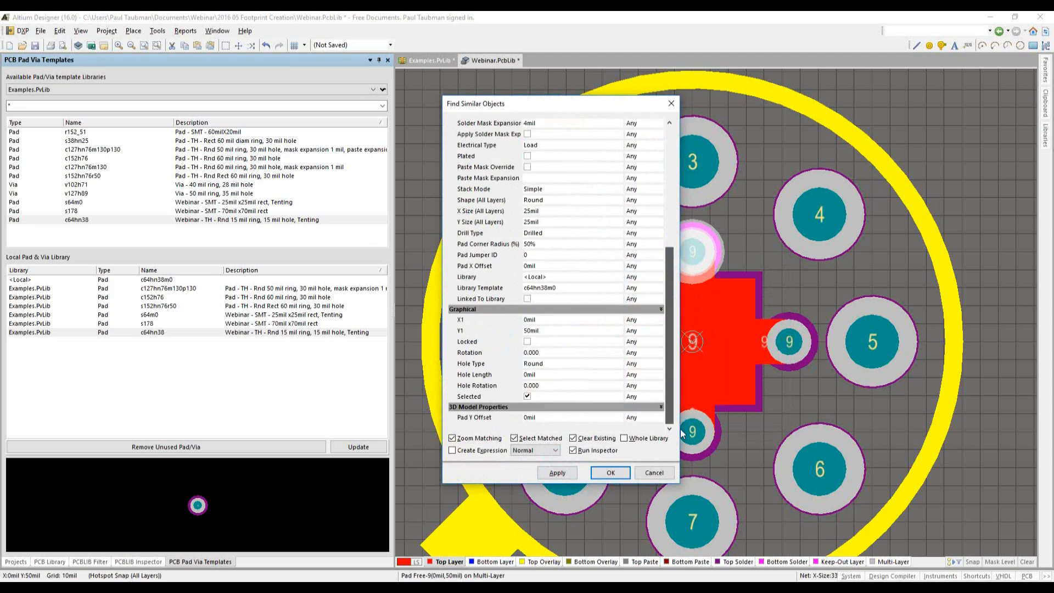
pyautogui.click(633, 330)
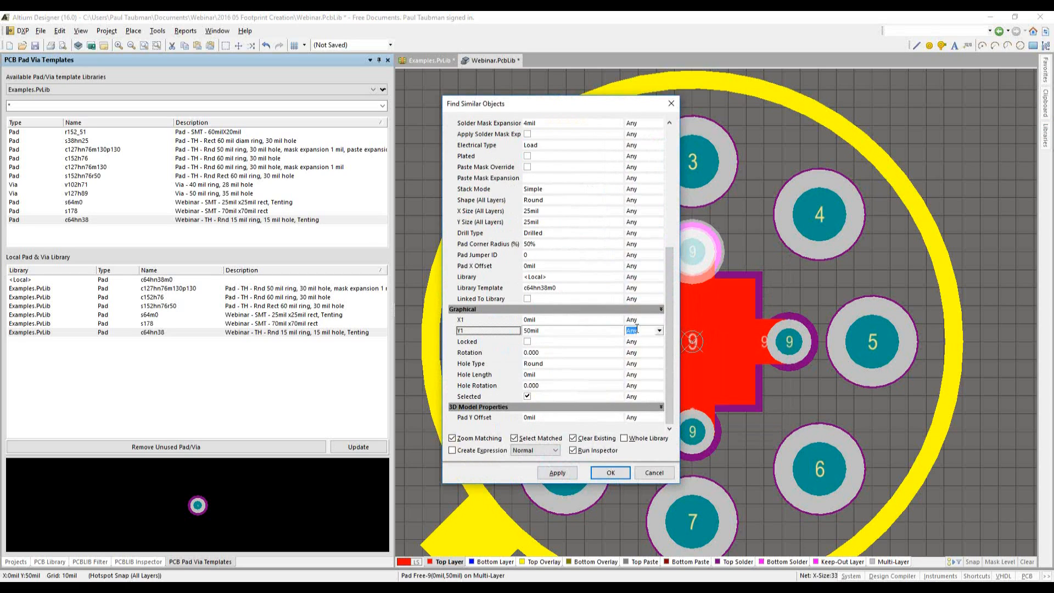
pyautogui.click(639, 215)
pyautogui.click(640, 213)
pyautogui.click(653, 227)
pyautogui.click(650, 223)
pyautogui.click(652, 238)
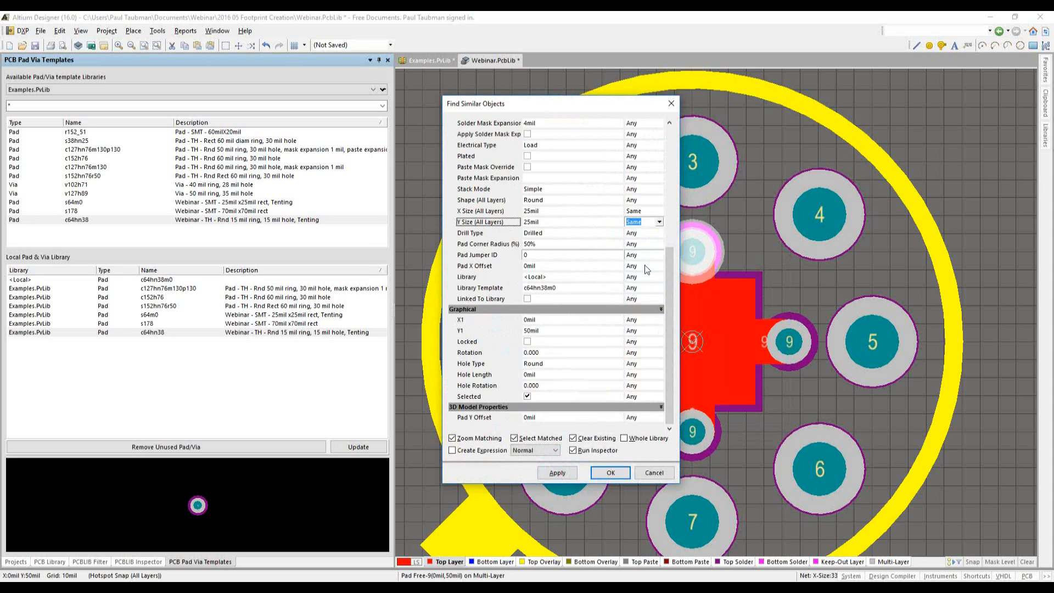
# Select the matching 25 mil pads, enable Solder Mask Tenting - Top on them, and clear the selection
pyautogui.click(611, 474)
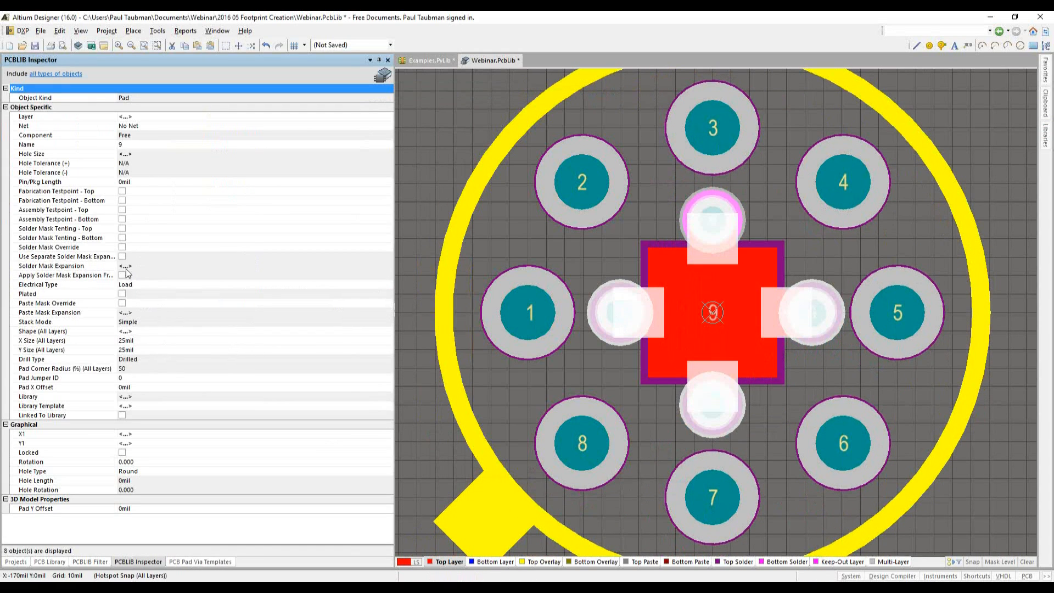
pyautogui.click(122, 229)
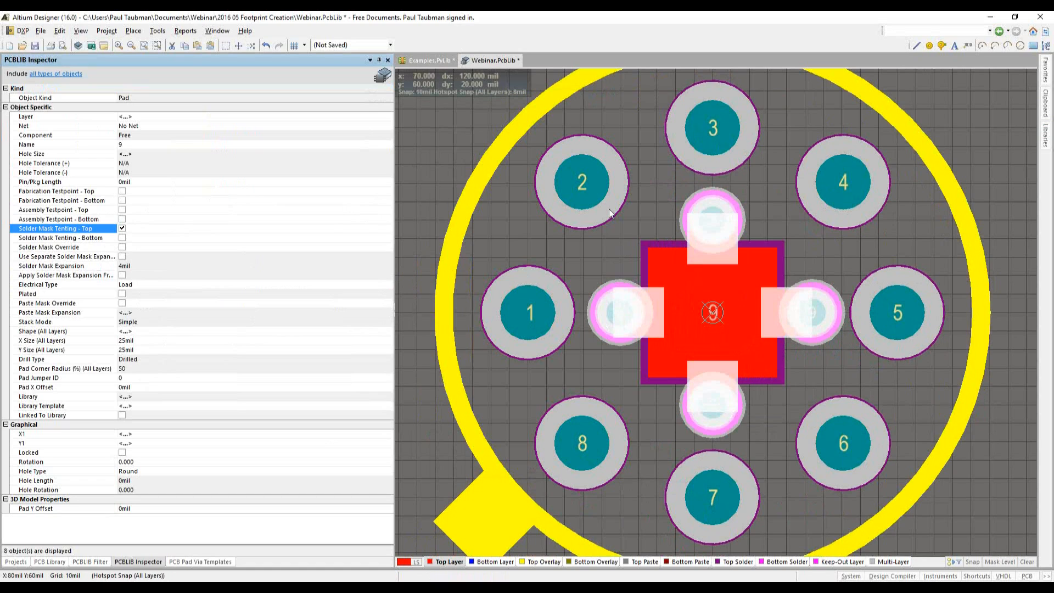
pyautogui.click(898, 186)
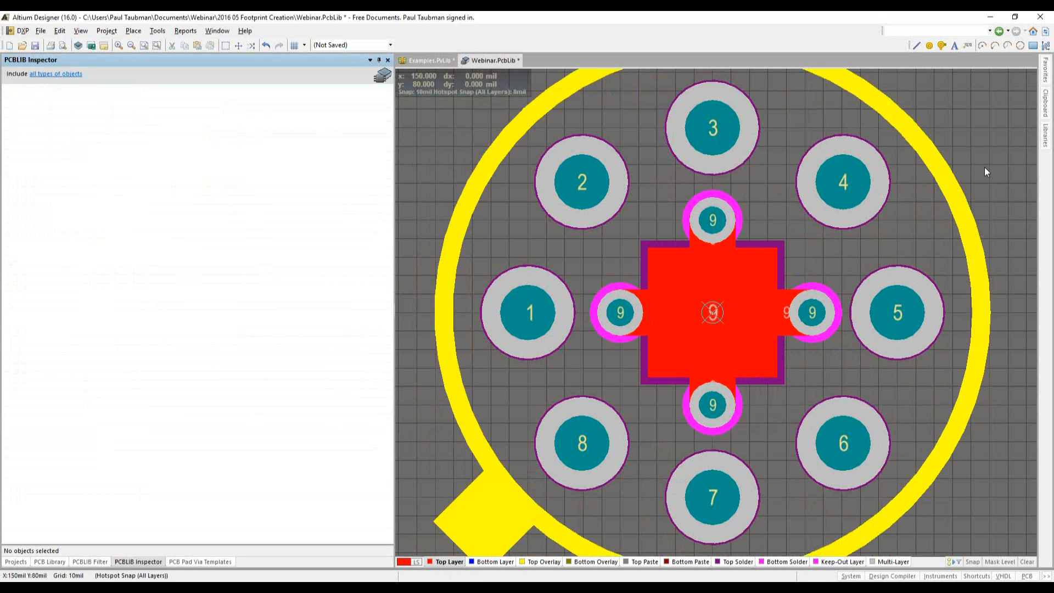
# Show the mechanical layers M01 - BOARD OUTLINE, M06 - ASSY TOP, M13 - 3D TOP and M15 - COURTYARD TOP again
pyautogui.keyDown('ctrl'); pyautogui.scroll(-2, 984, 167); pyautogui.keyUp('ctrl')
pyautogui.keyDown('ctrl'); pyautogui.scroll(-1, 978, 184); pyautogui.keyUp('ctrl')
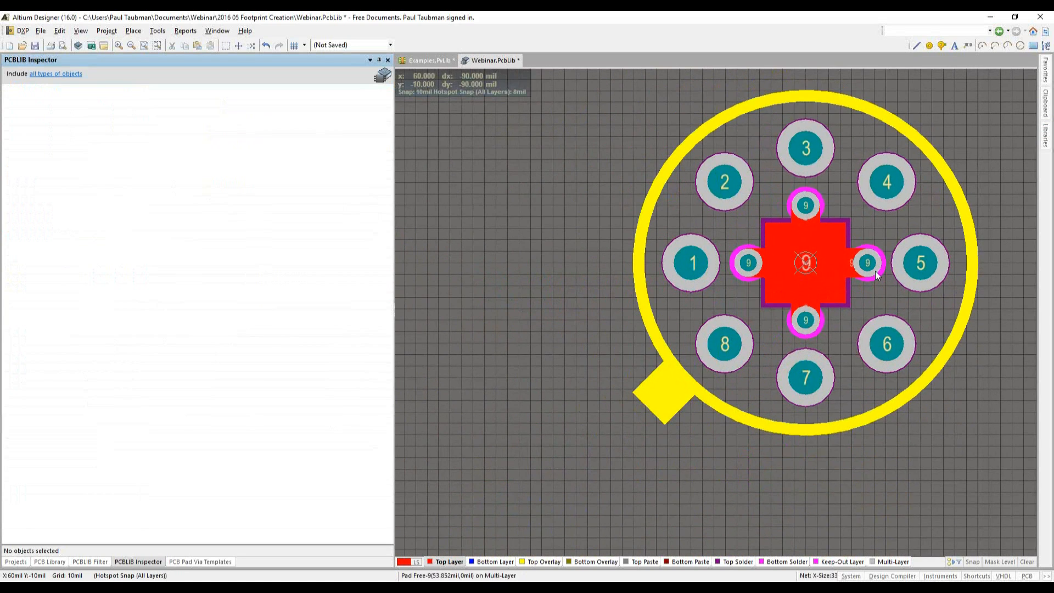
pyautogui.moveTo(861, 285); pyautogui.dragTo(674, 364, button='right')
pyautogui.press('l')
pyautogui.click(686, 127)
pyautogui.click(686, 138)
pyautogui.click(692, 484)
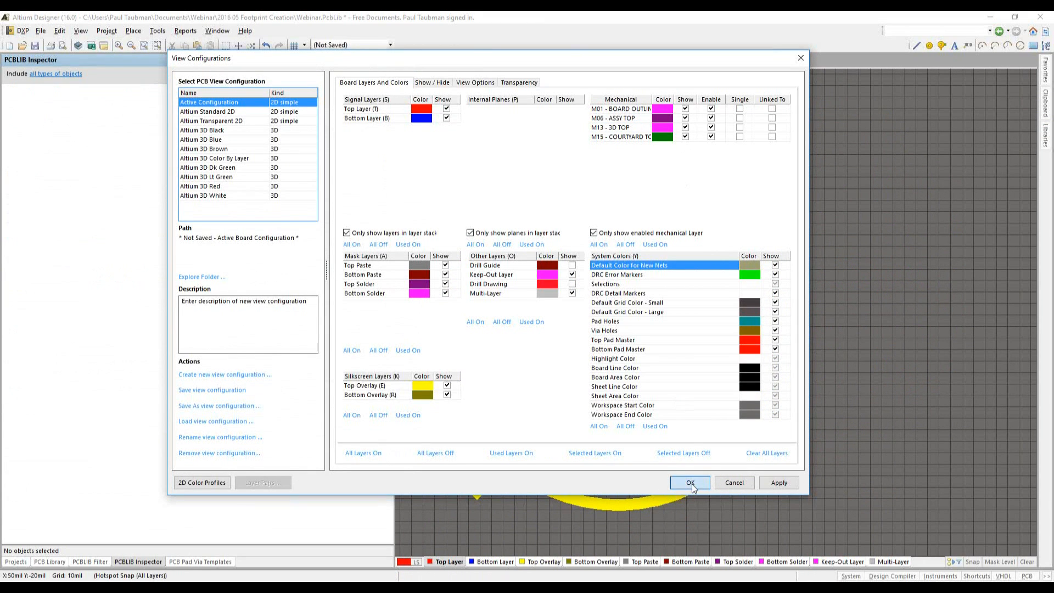
pyautogui.keyDown('ctrl'); pyautogui.scroll(-2, 893, 401); pyautogui.keyUp('ctrl')
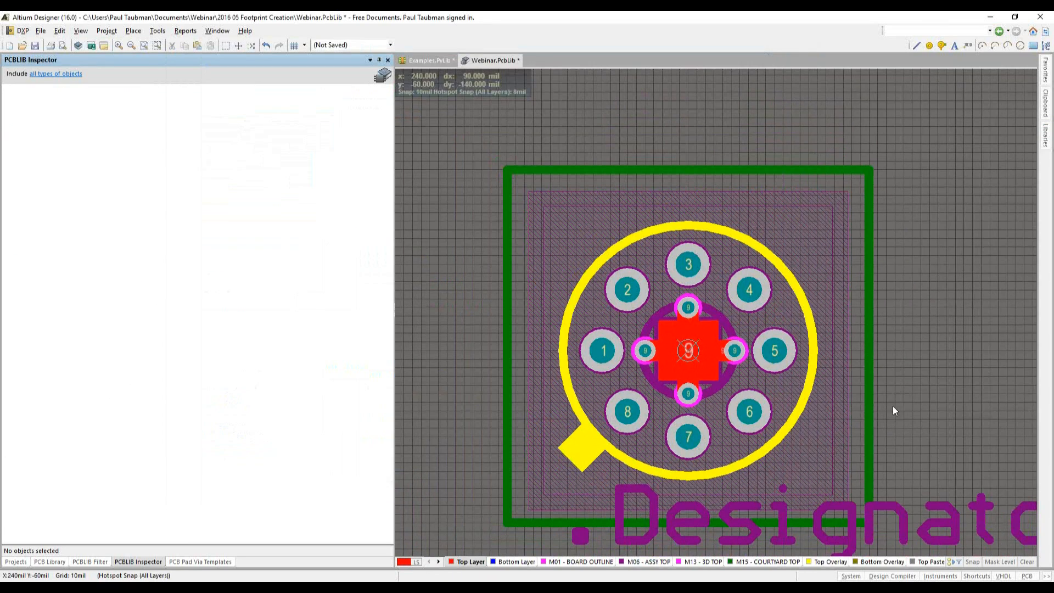
pyautogui.moveTo(522, 483); pyautogui.dragTo(530, 462, button='right')
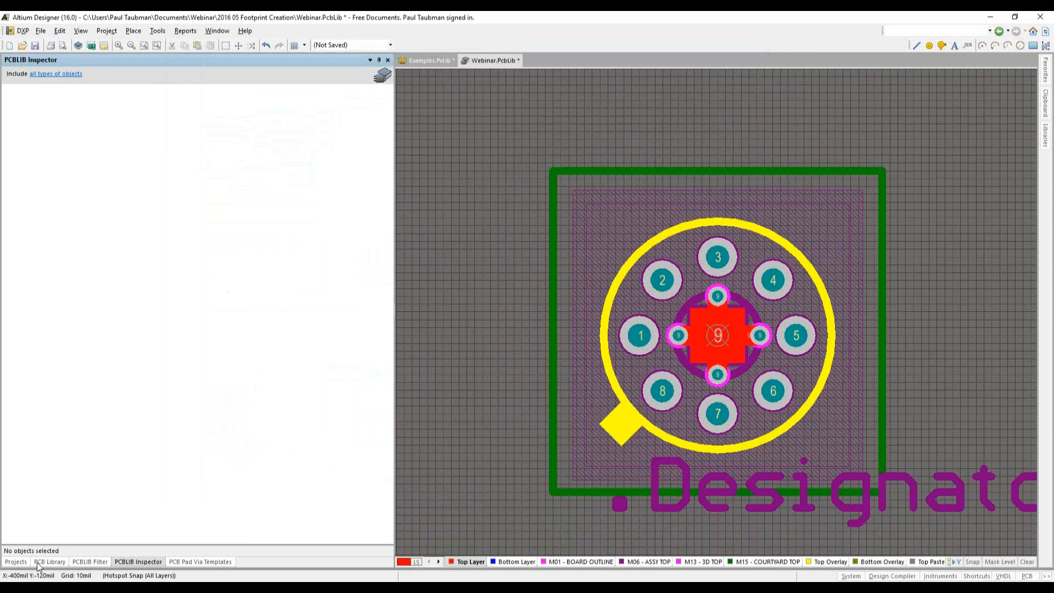
# Open PowerSTEP outline only.SchDoc from the PowerStepFootprint project and examine its pad outlines
pyautogui.click(16, 563)
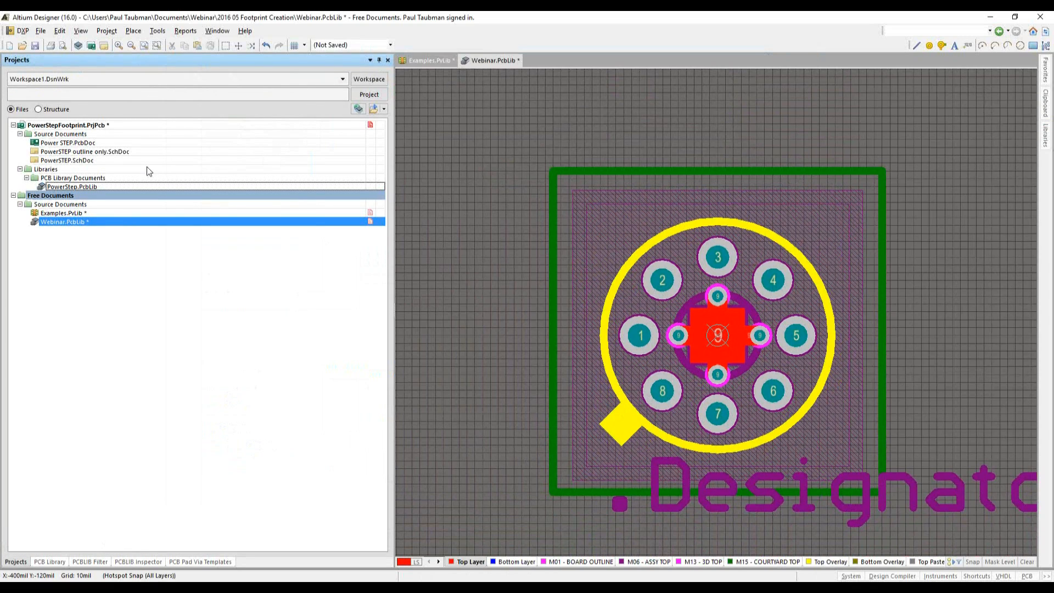
pyautogui.doubleClick(103, 153)
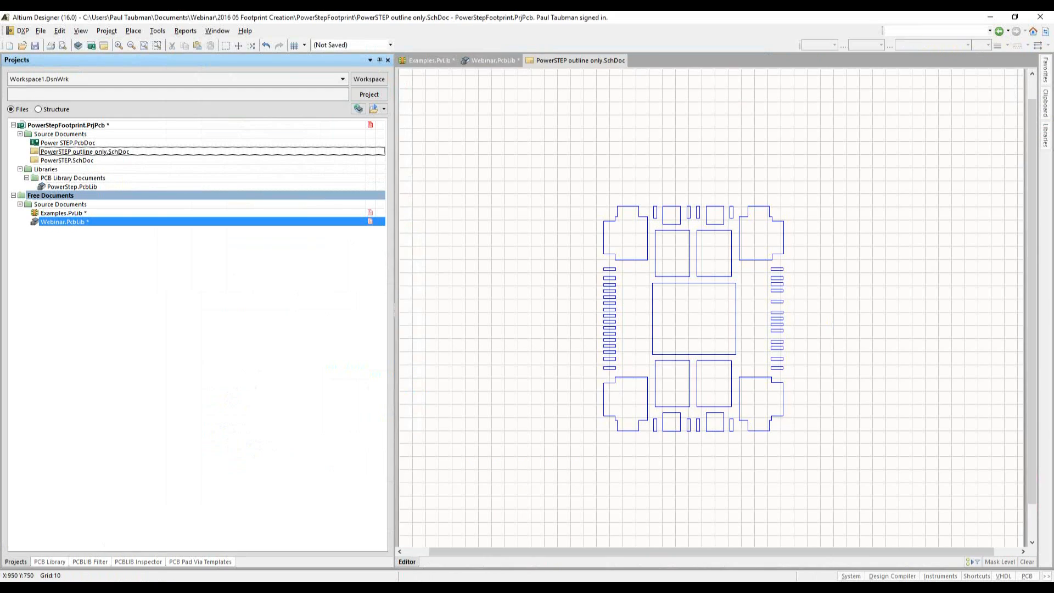
pyautogui.keyDown('ctrl'); pyautogui.scroll(3, 563, 339); pyautogui.keyUp('ctrl')
pyautogui.moveTo(564, 337); pyautogui.dragTo(486, 309, button='right')
pyautogui.keyDown('ctrl'); pyautogui.scroll(1, 487, 309); pyautogui.keyUp('ctrl')
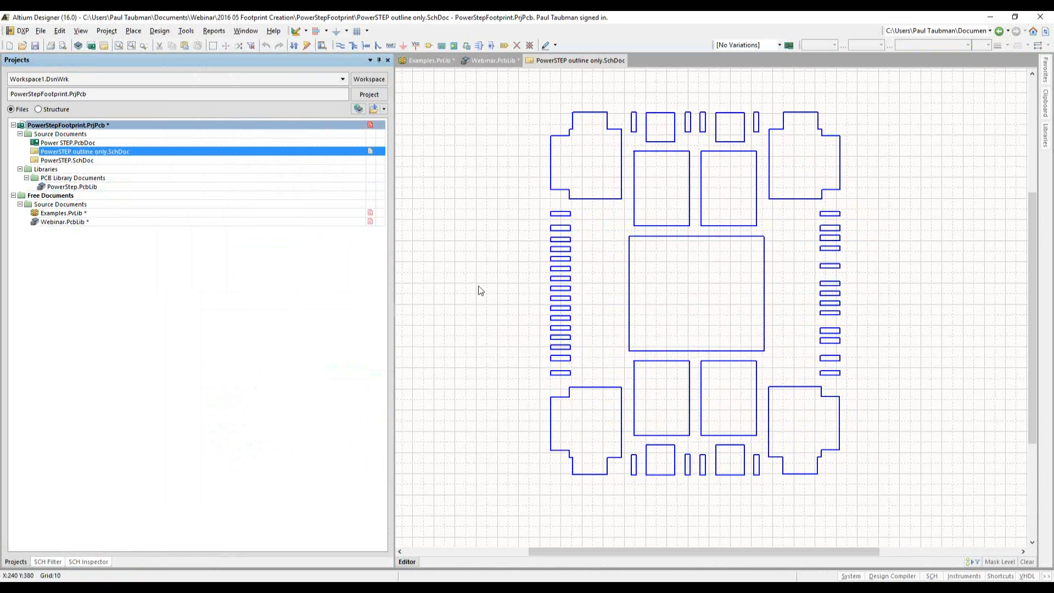
# Consult the recommended footprint land pattern in Figure 33 on page 87 of DM00090983.pdf
pyautogui.keyDown('ctrl'); pyautogui.scroll(-1, 519, 272); pyautogui.keyUp('ctrl')
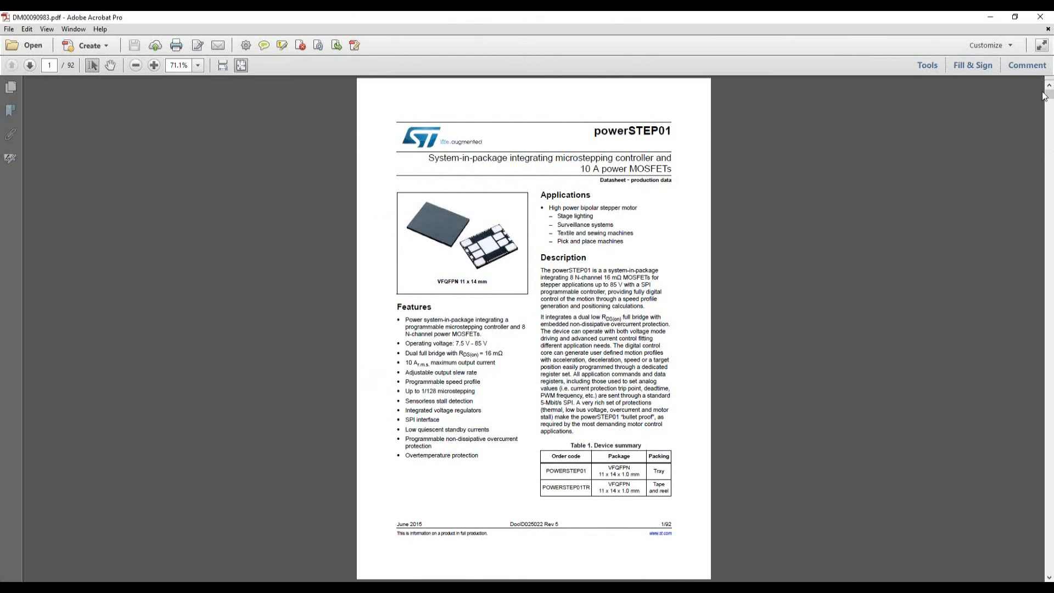
pyautogui.moveTo(1050, 99); pyautogui.dragTo(1050, 541)
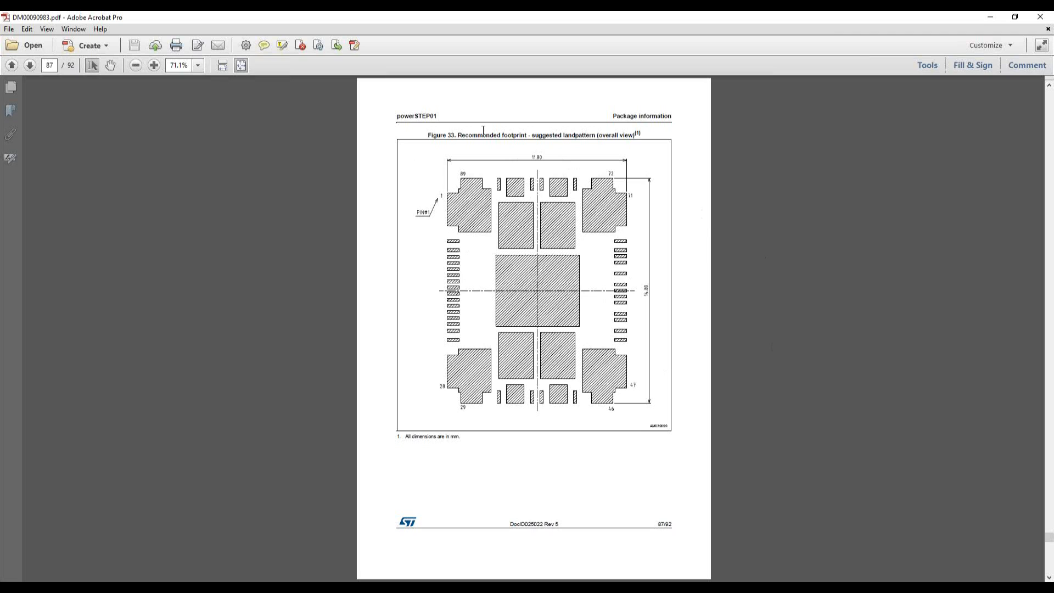
pyautogui.click(991, 17)
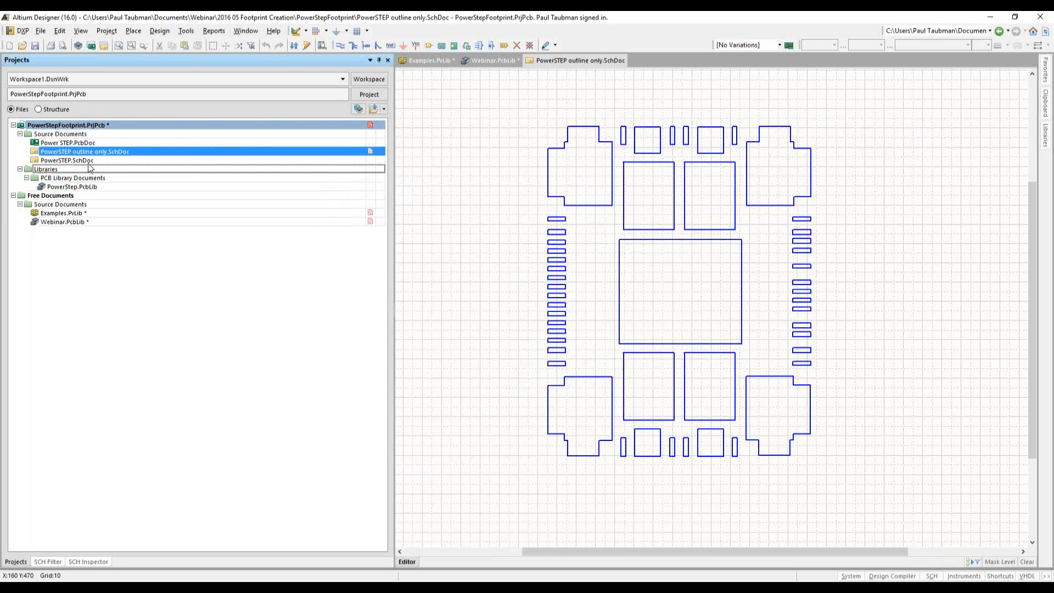
# Open PowerSTEP.SchDoc and inspect the properties of the embedded land-pattern image without changing them
pyautogui.doubleClick(66, 159)
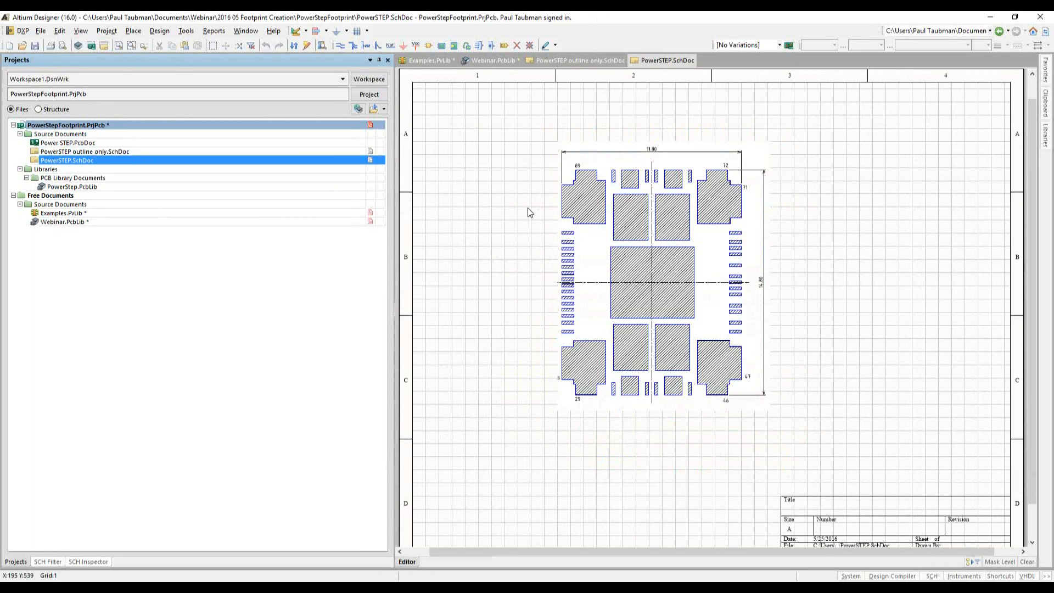
pyautogui.click(710, 256)
pyautogui.press('F11')
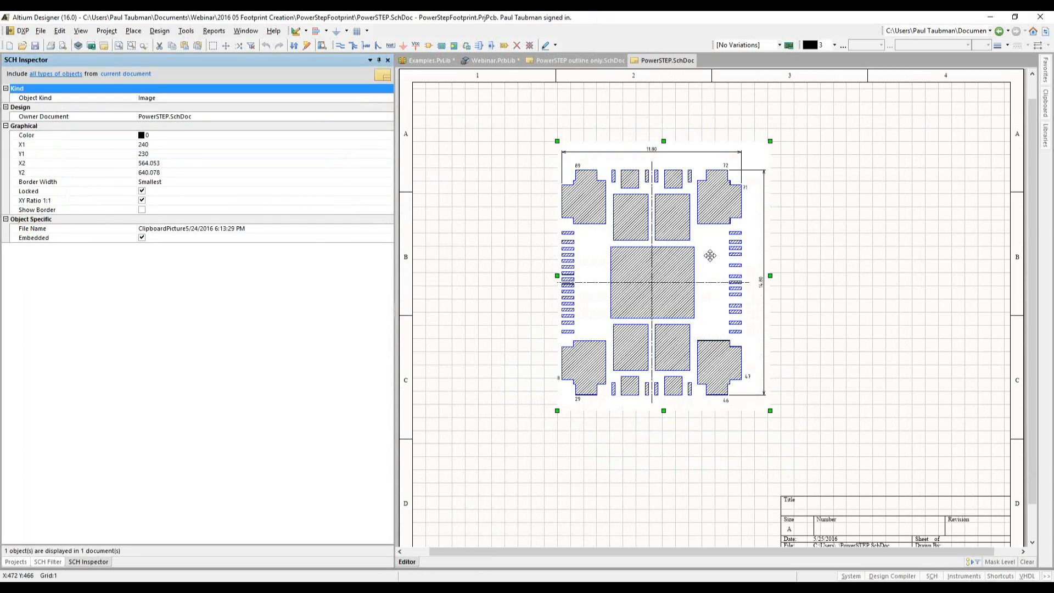
pyautogui.doubleClick(710, 255)
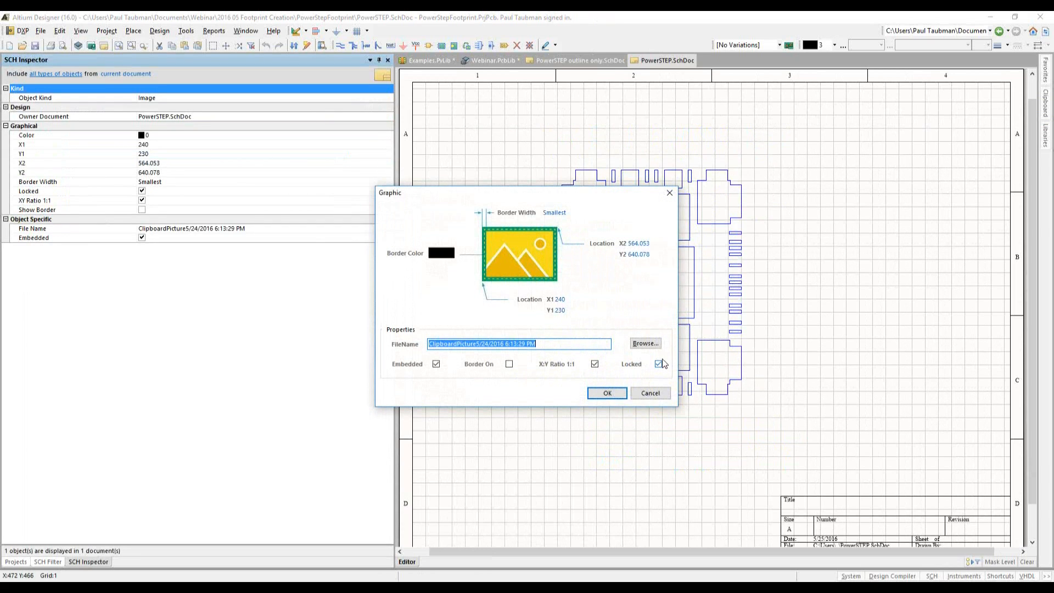
pyautogui.click(656, 393)
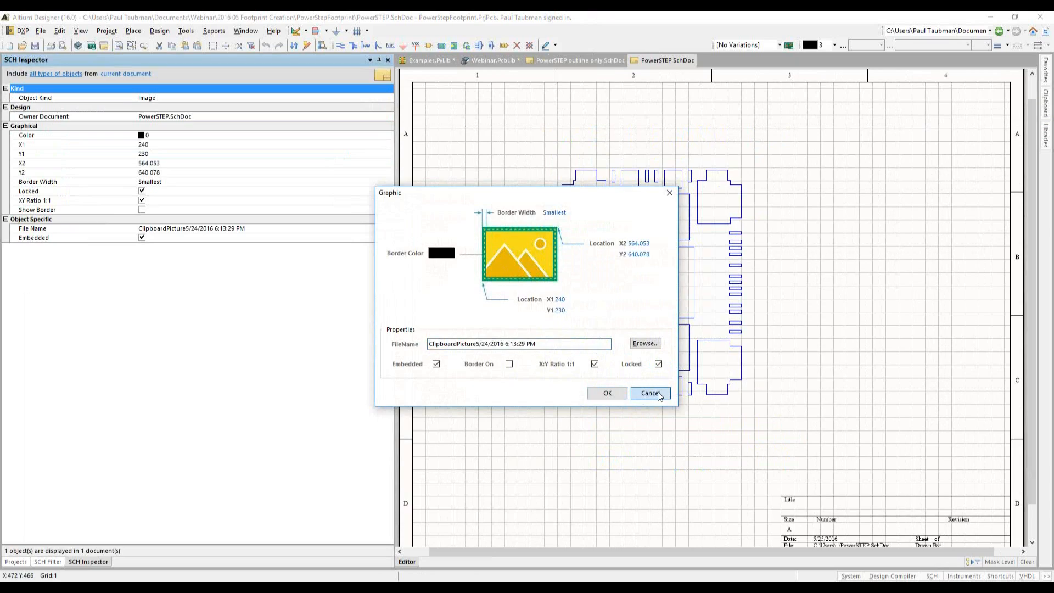
# Examine closely how the blue outlines trace the pads in the land-pattern image, and clear the selection
pyautogui.keyDown('ctrl'); pyautogui.scroll(5, 450, 355); pyautogui.keyUp('ctrl')
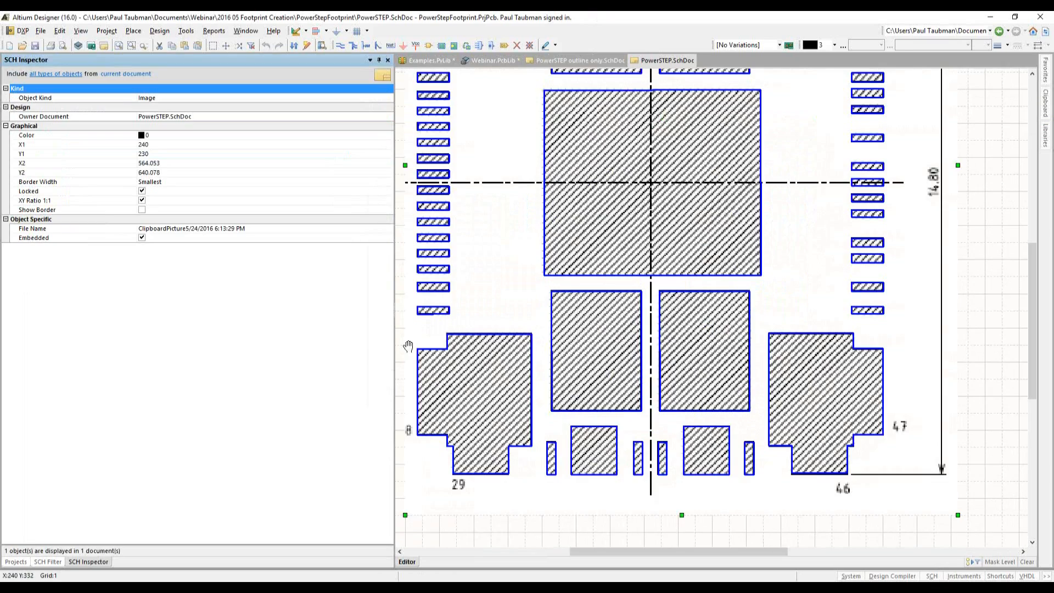
pyautogui.moveTo(450, 354); pyautogui.dragTo(553, 454, button='right')
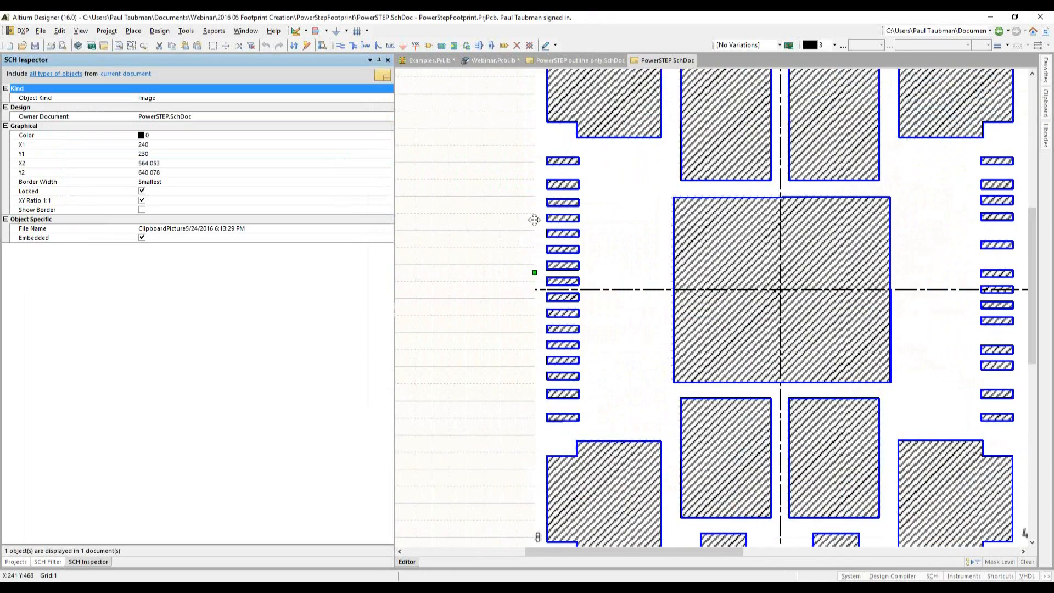
pyautogui.keyDown('ctrl'); pyautogui.scroll(1, 534, 220); pyautogui.keyUp('ctrl')
pyautogui.keyDown('ctrl'); pyautogui.scroll(6, 534, 220); pyautogui.keyUp('ctrl')
pyautogui.click(522, 245)
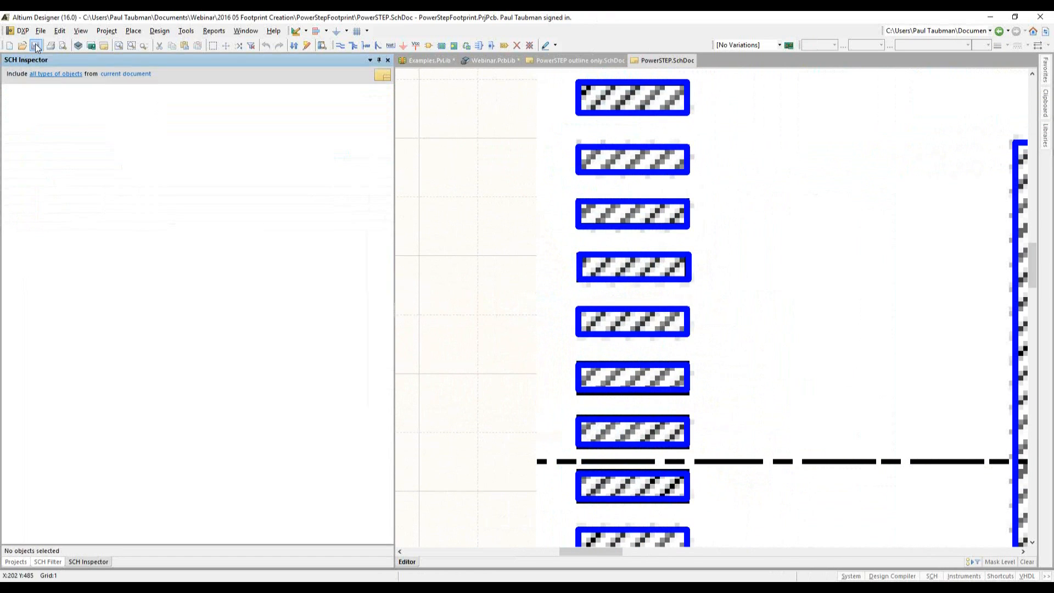
# Check the snap grid size set for PowerSTEP.SchDoc without changing it
pyautogui.click(81, 32)
pyautogui.moveTo(117, 422)
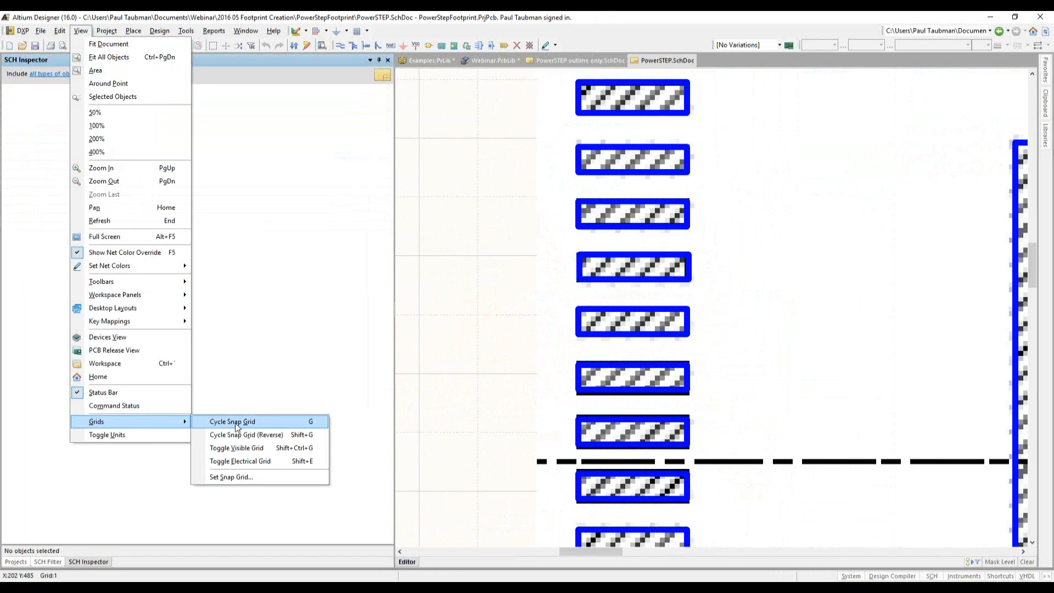
pyautogui.click(236, 479)
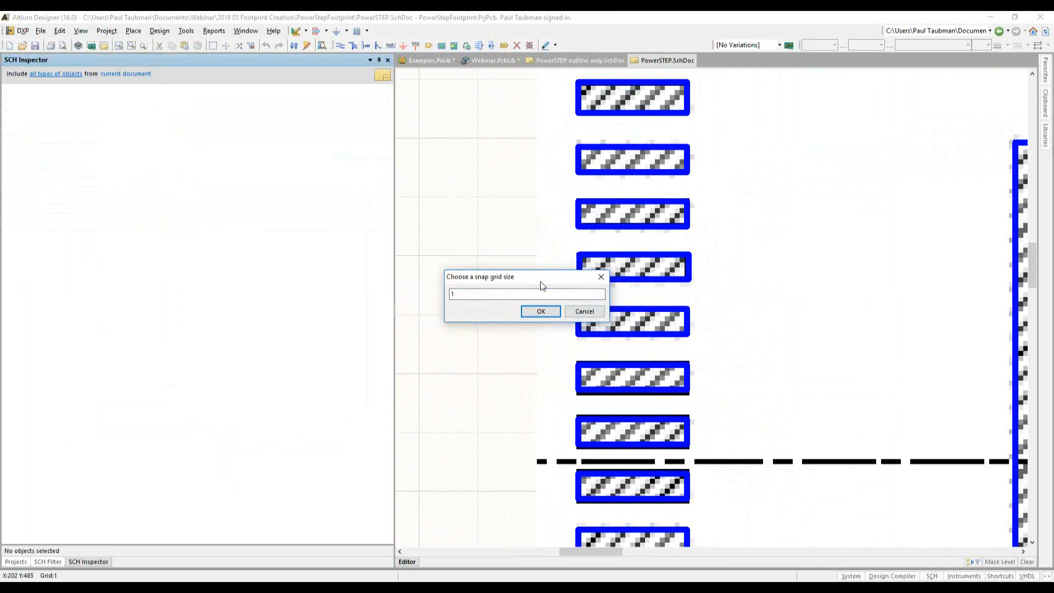
pyautogui.click(576, 309)
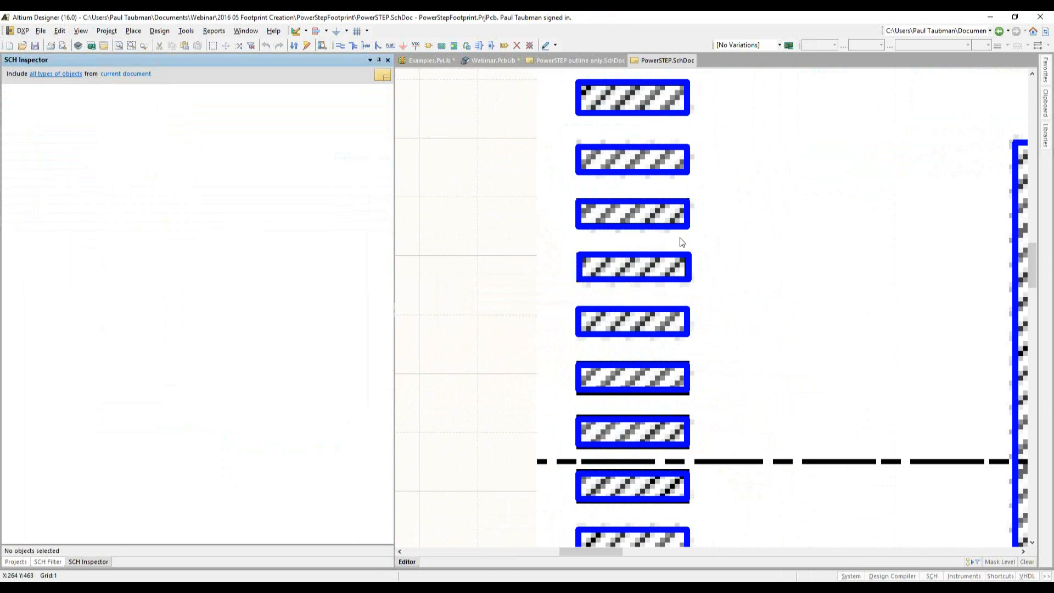
# Examine the complete traced land pattern in PowerSTEP.SchDoc, including the overall-width dimension and the stepped corner pads
pyautogui.keyDown('ctrl'); pyautogui.scroll(-5, 661, 269); pyautogui.keyUp('ctrl')
pyautogui.keyDown('ctrl'); pyautogui.scroll(-3, 658, 289); pyautogui.keyUp('ctrl')
pyautogui.keyDown('ctrl'); pyautogui.scroll(-1, 540, 256); pyautogui.keyUp('ctrl')
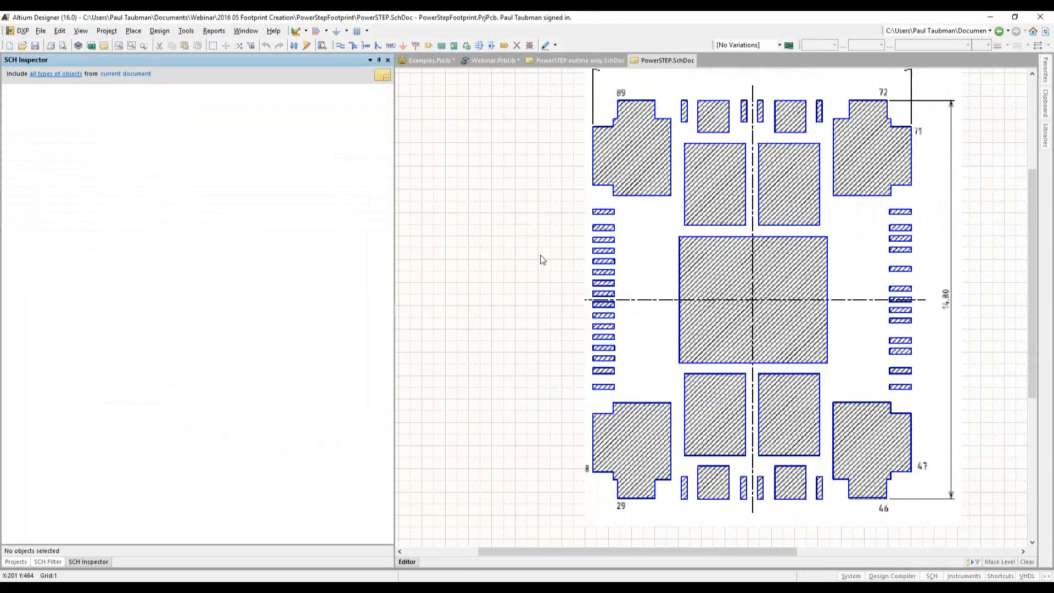
pyautogui.moveTo(763, 243); pyautogui.dragTo(708, 245, button='right')
pyautogui.keyDown('ctrl'); pyautogui.scroll(1, 709, 245); pyautogui.keyUp('ctrl')
pyautogui.moveTo(981, 209); pyautogui.dragTo(970, 312, button='right')
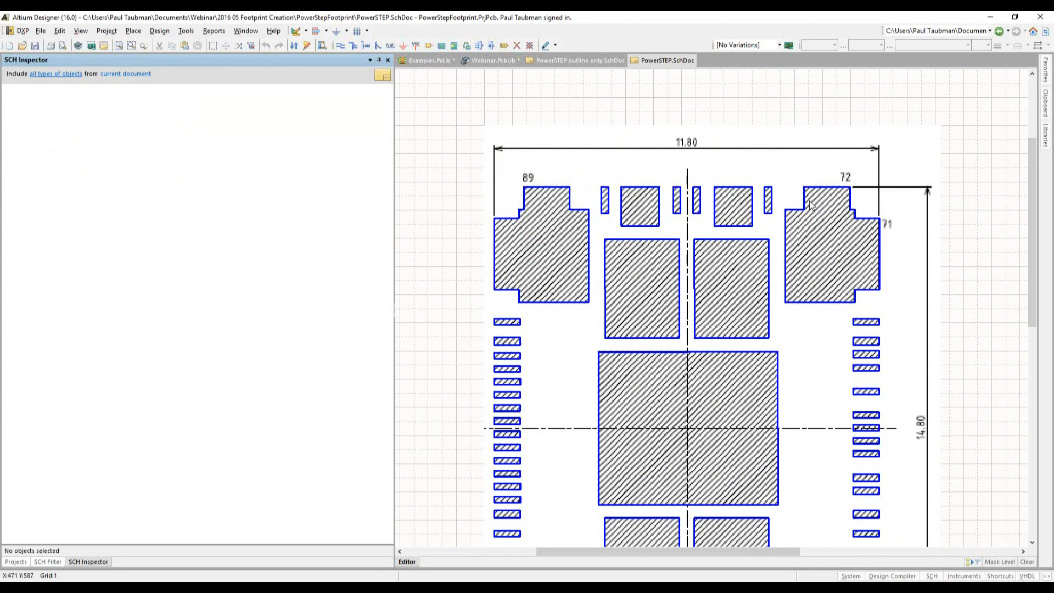
pyautogui.keyDown('ctrl'); pyautogui.scroll(1, 739, 179); pyautogui.keyUp('ctrl')
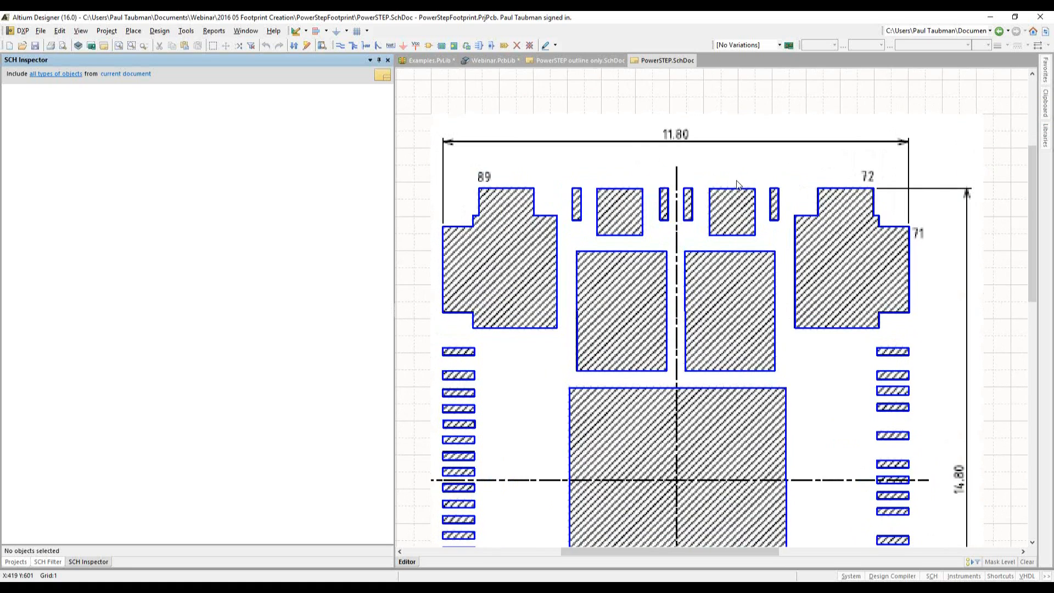
pyautogui.moveTo(756, 189); pyautogui.dragTo(784, 167, button='right')
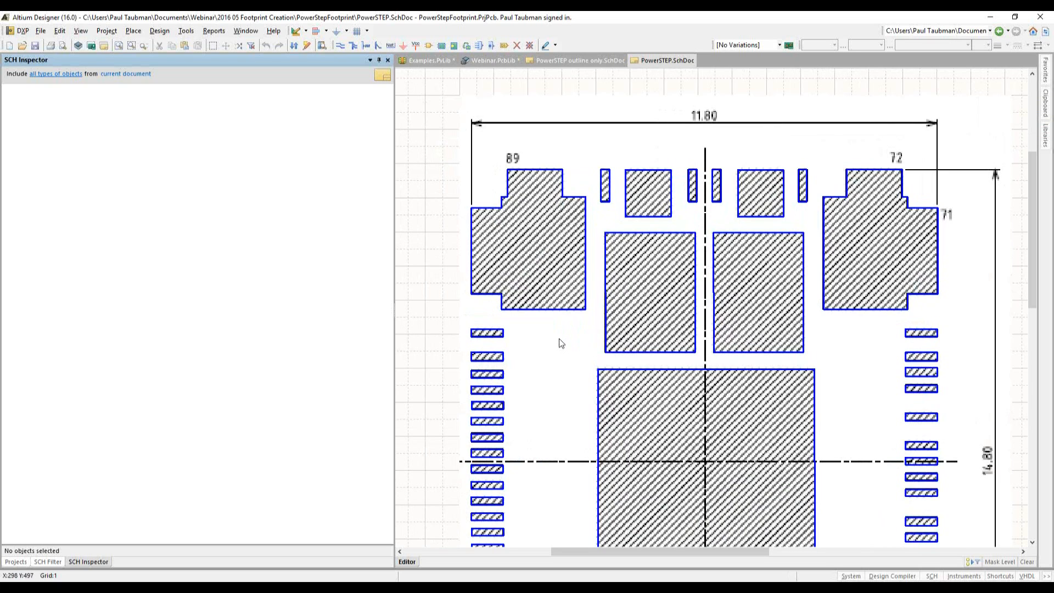
pyautogui.keyDown('ctrl'); pyautogui.scroll(-1, 559, 338); pyautogui.keyUp('ctrl')
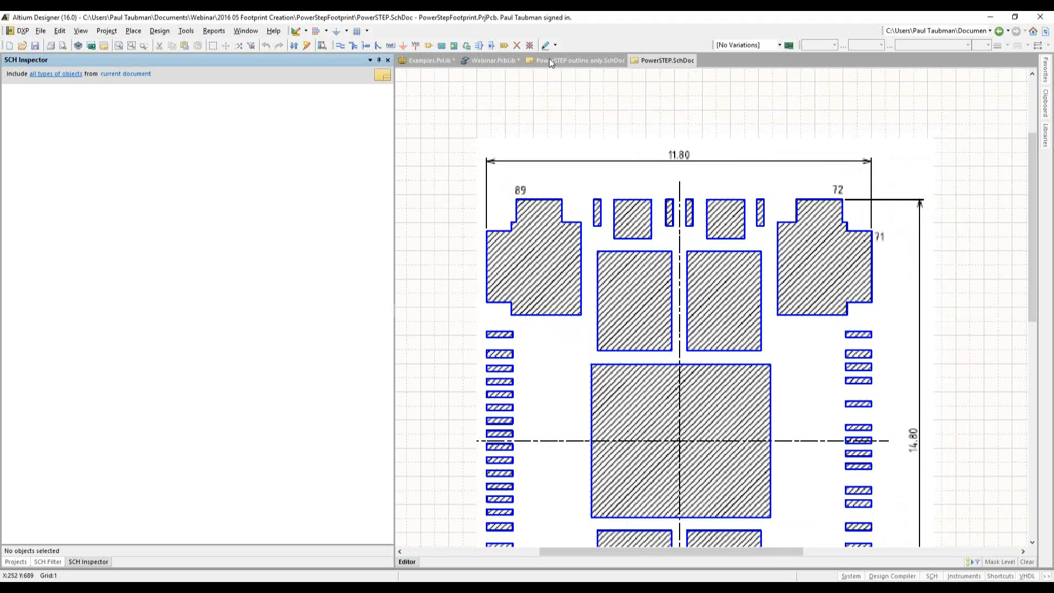
# Show PowerSTEP outline only.SchDoc and locate its DXF/DWG export option without exporting
pyautogui.click(564, 59)
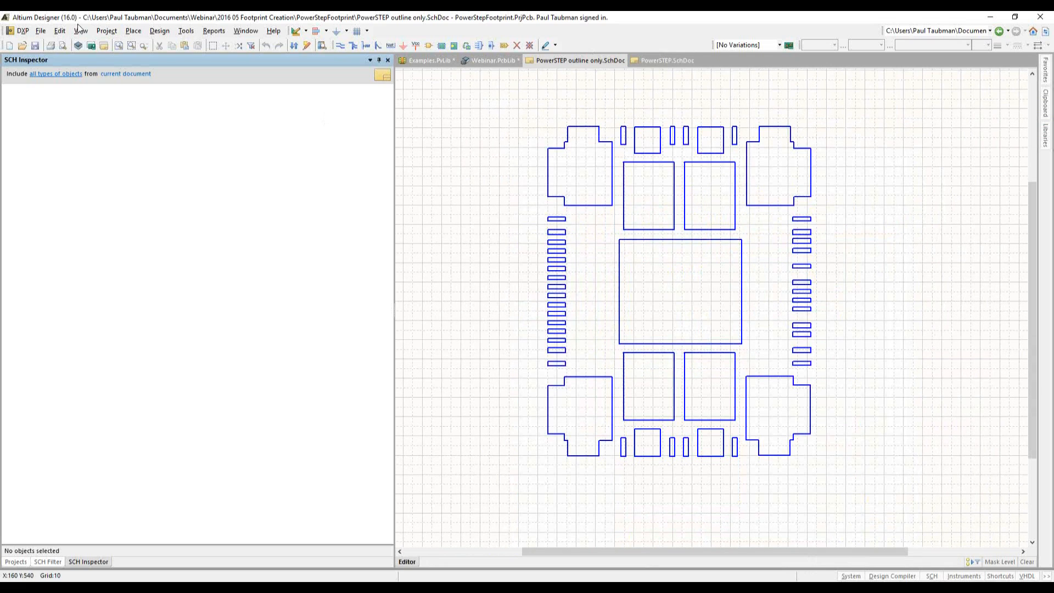
pyautogui.click(42, 31)
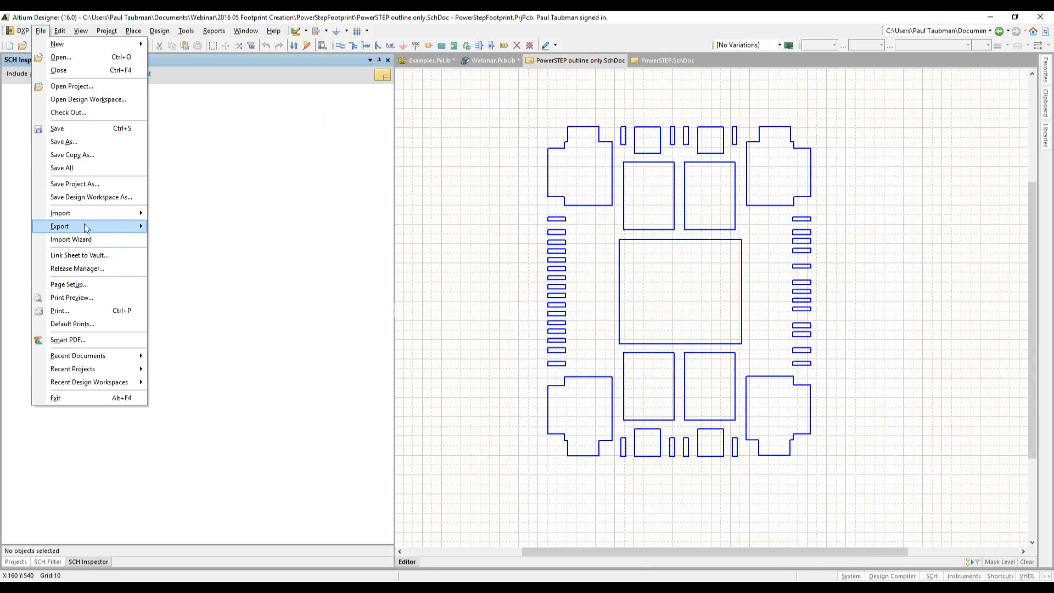
pyautogui.moveTo(90, 224)
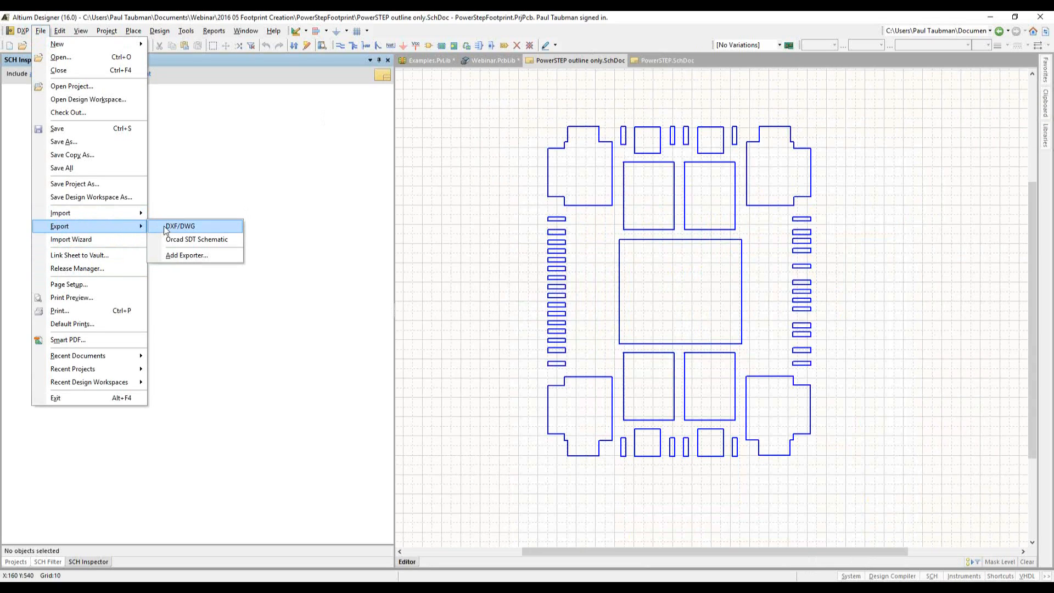
pyautogui.click(452, 136)
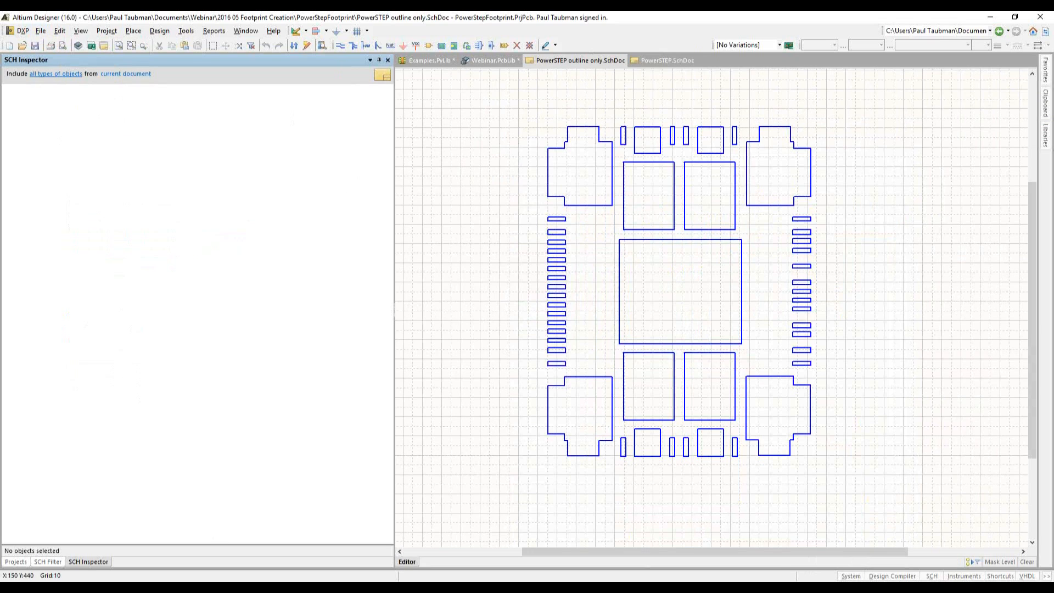
# Open Power STEP.PcbDoc from the PowerStepFootprint project and examine the imported purple pad outlines
pyautogui.click(19, 562)
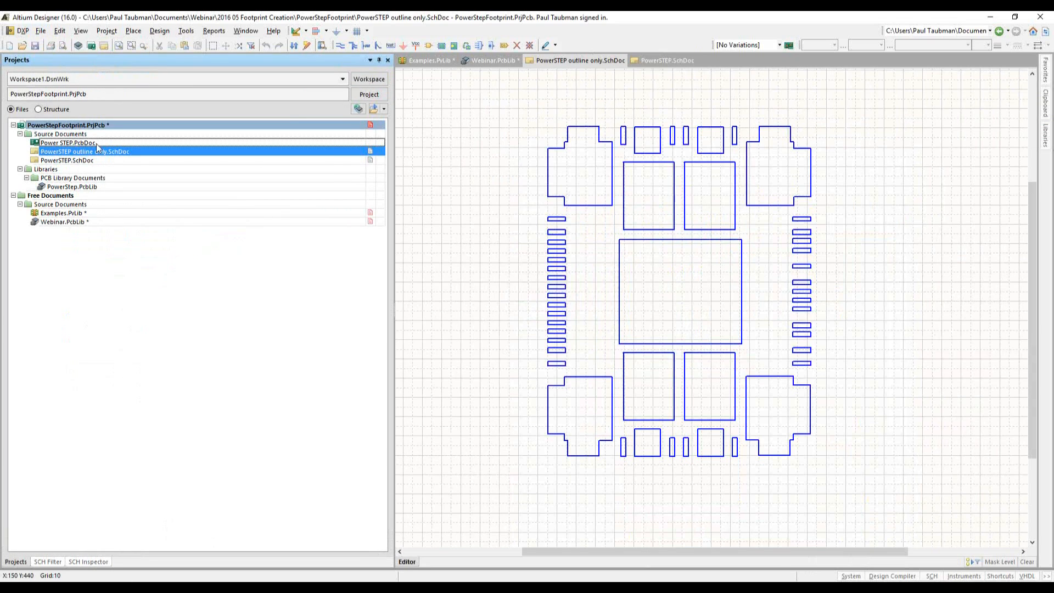
pyautogui.doubleClick(95, 143)
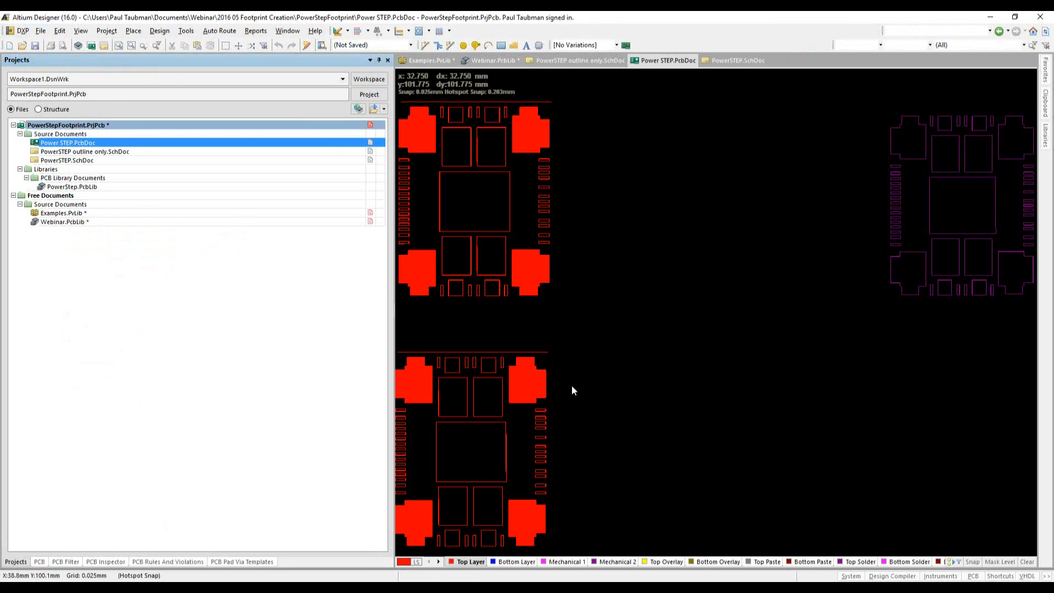
pyautogui.moveTo(897, 450); pyautogui.dragTo(657, 532, button='right')
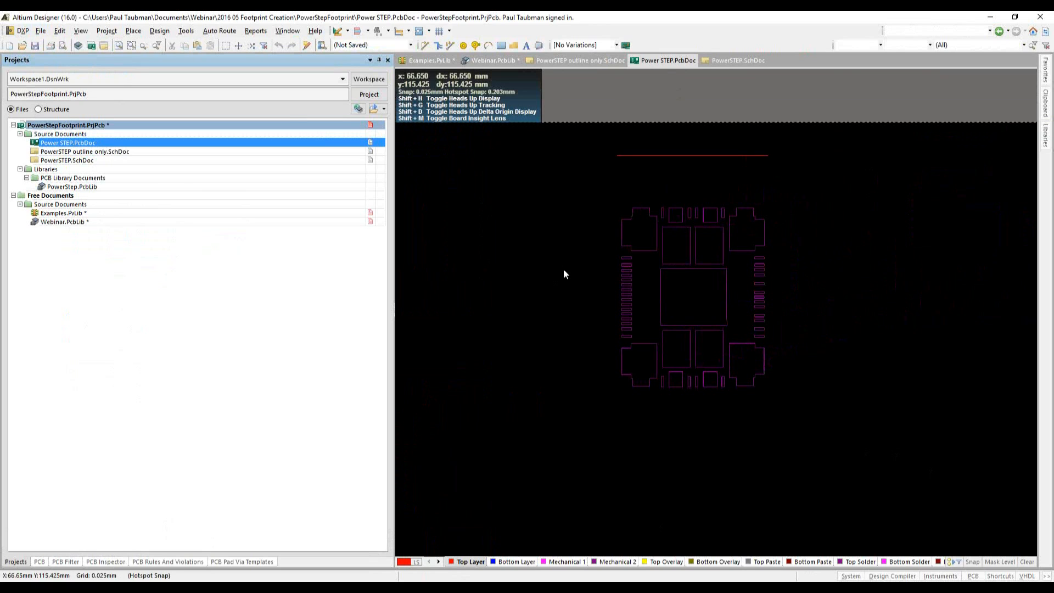
pyautogui.keyDown('ctrl'); pyautogui.scroll(4, 616, 280); pyautogui.keyUp('ctrl')
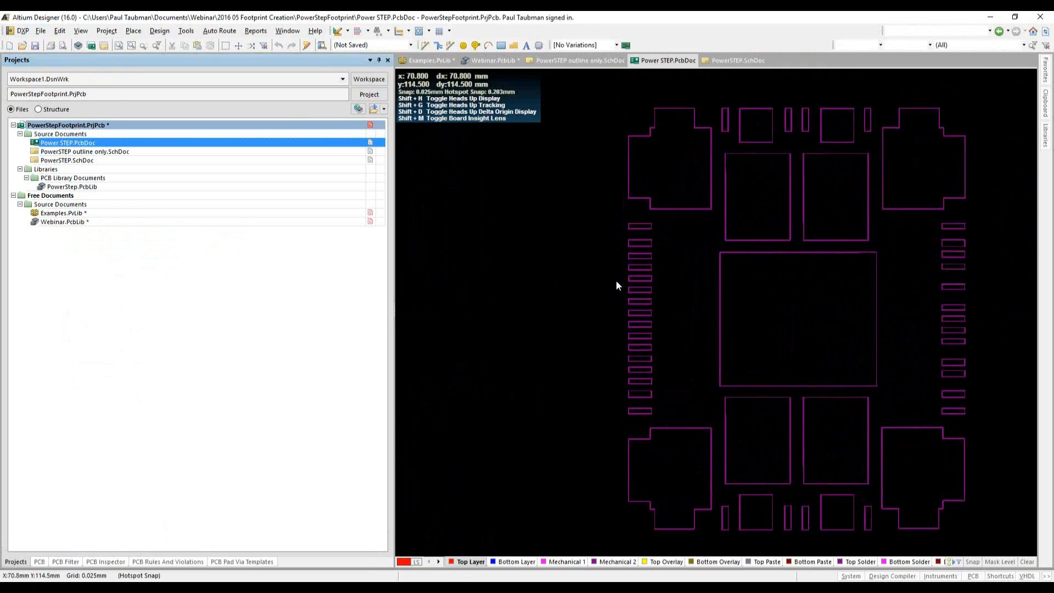
pyautogui.keyDown('ctrl'); pyautogui.scroll(-4, 616, 280); pyautogui.keyUp('ctrl')
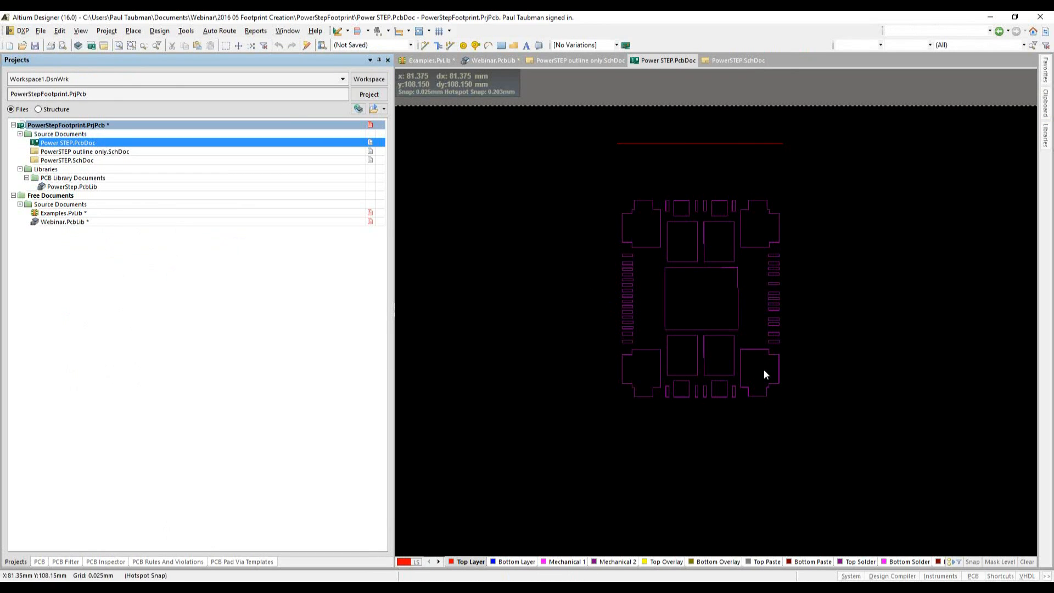
pyautogui.keyDown('ctrl'); pyautogui.scroll(1, 712, 362); pyautogui.keyUp('ctrl')
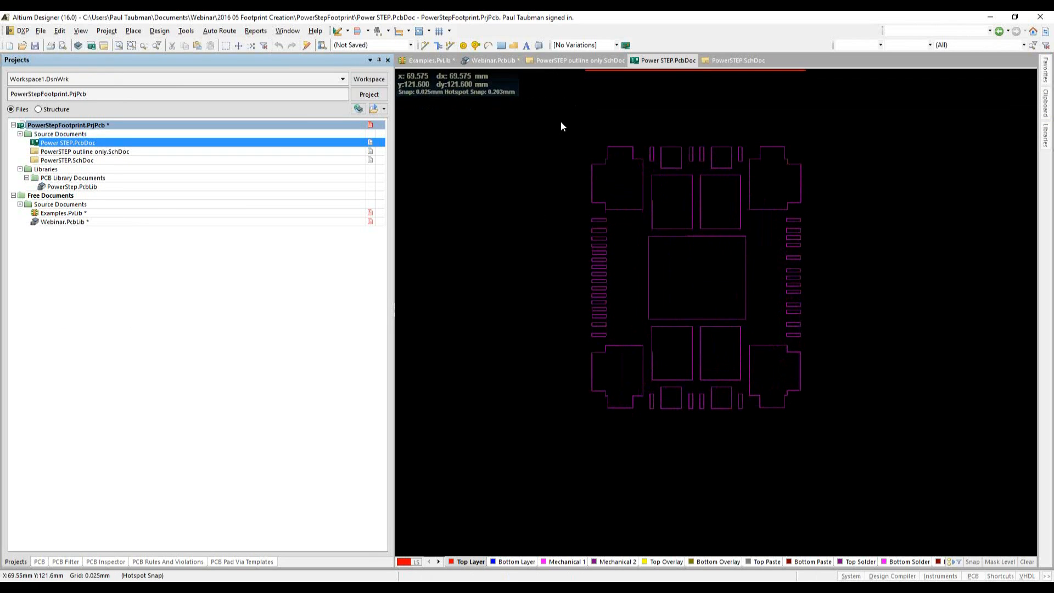
# Select all the imported purple pad outlines and locate the command for creating a union from selected objects
pyautogui.moveTo(561, 121); pyautogui.dragTo(851, 459)
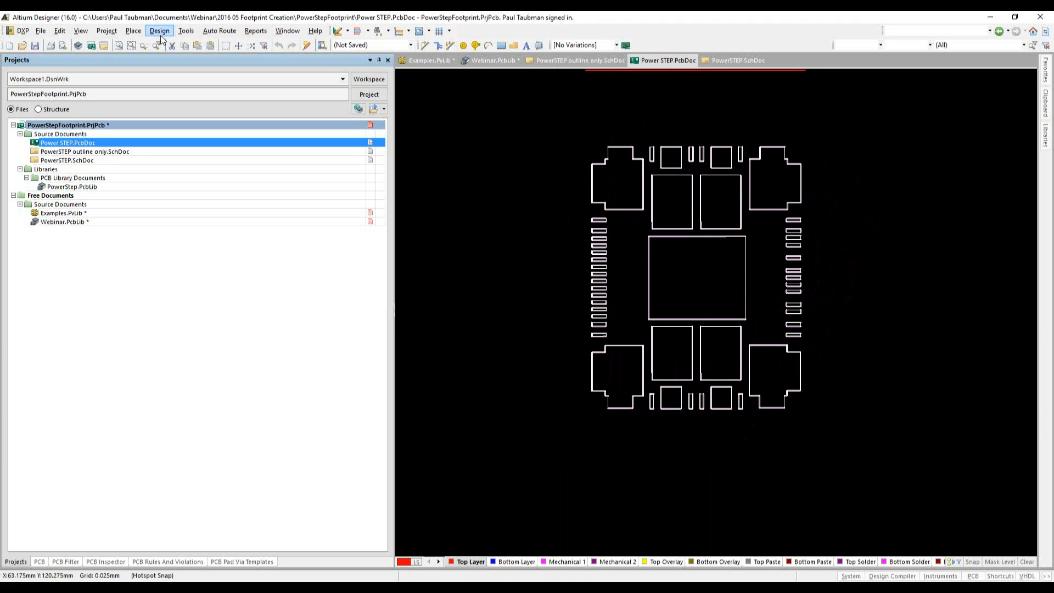
pyautogui.click(187, 31)
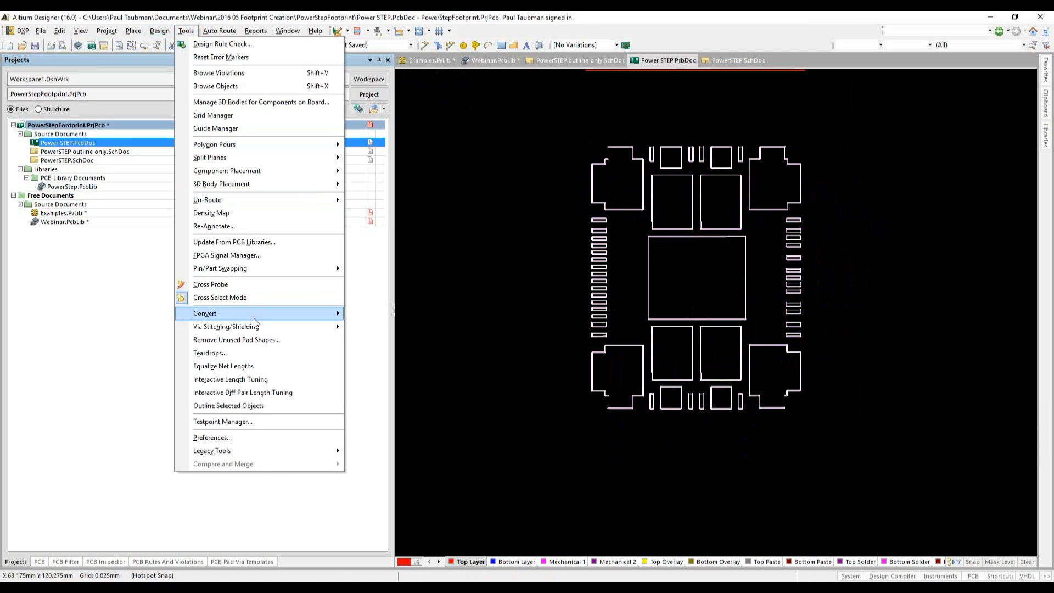
pyautogui.moveTo(256, 316)
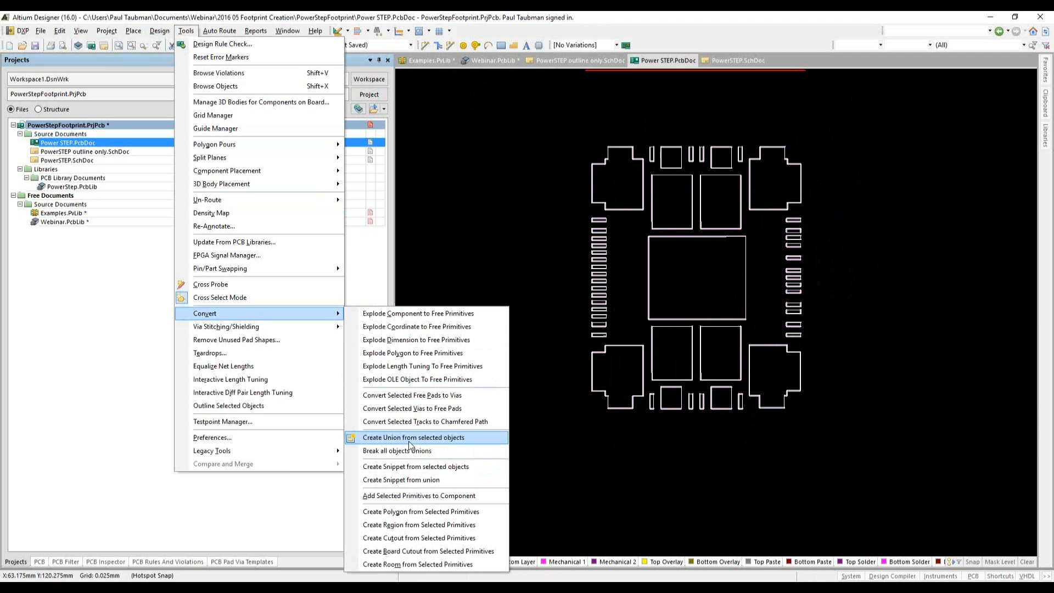
pyautogui.click(443, 439)
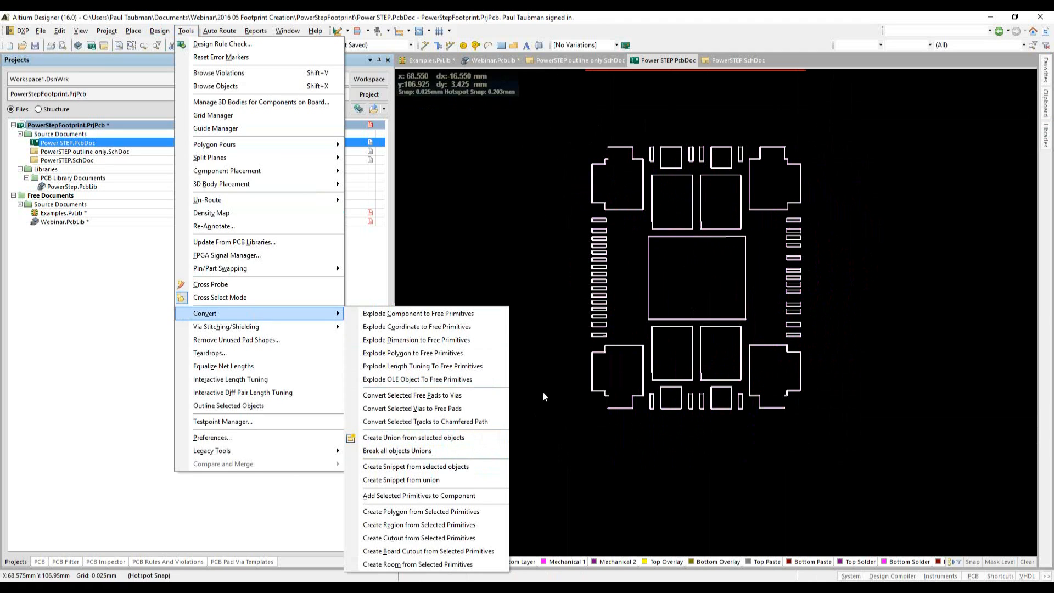
pyautogui.moveTo(558, 123); pyautogui.dragTo(871, 483)
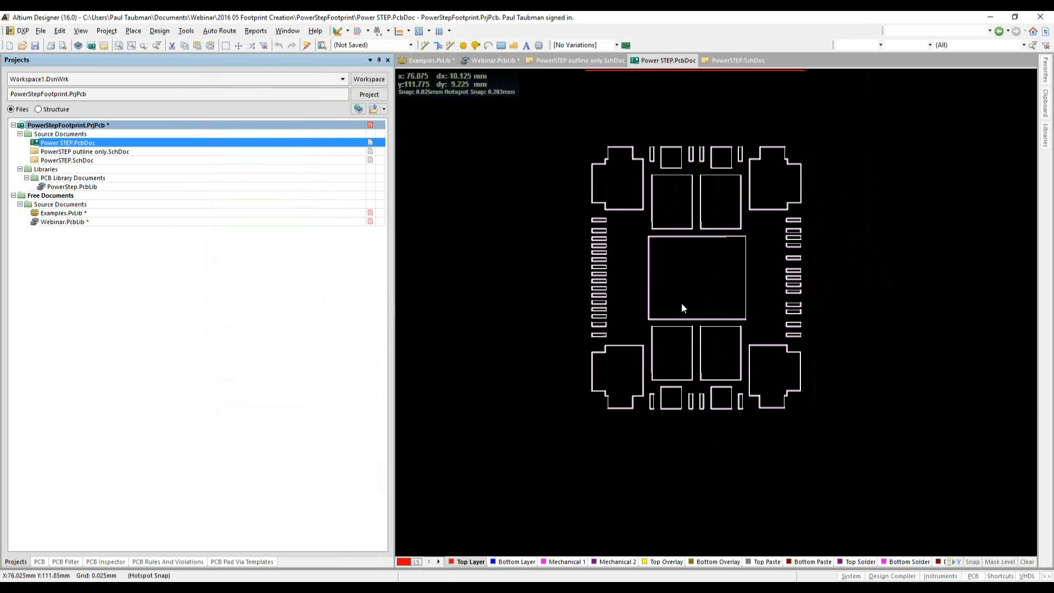
pyautogui.keyDown('ctrl'); pyautogui.scroll(2, 706, 203); pyautogui.keyUp('ctrl')
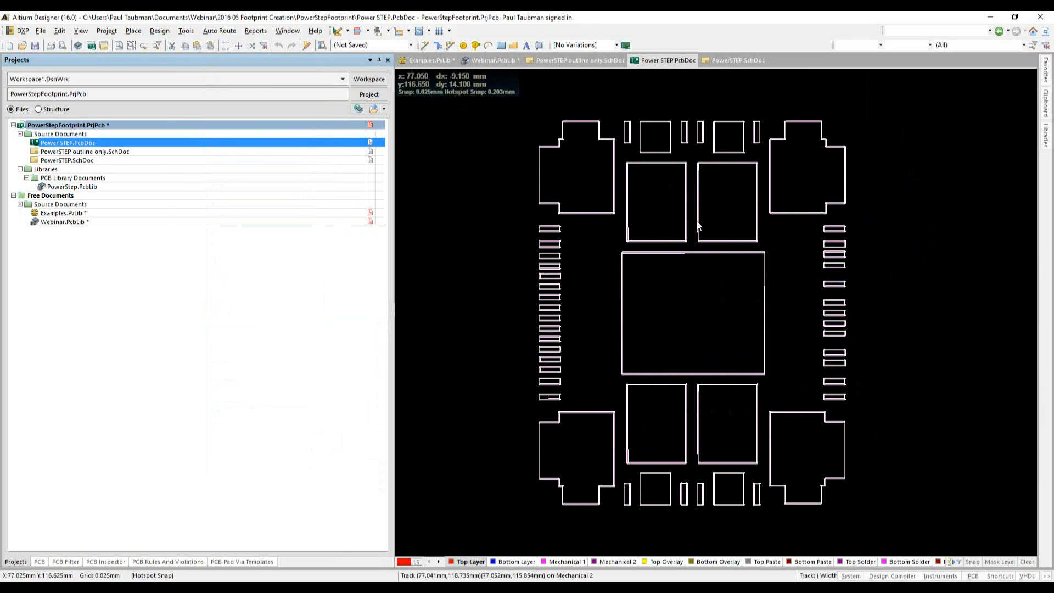
# Resize the union of purple pad outlines from its lower-right corner to about half its size, and leave the command
pyautogui.click(699, 231)
pyautogui.click(699, 229)
pyautogui.rightClick(698, 229)
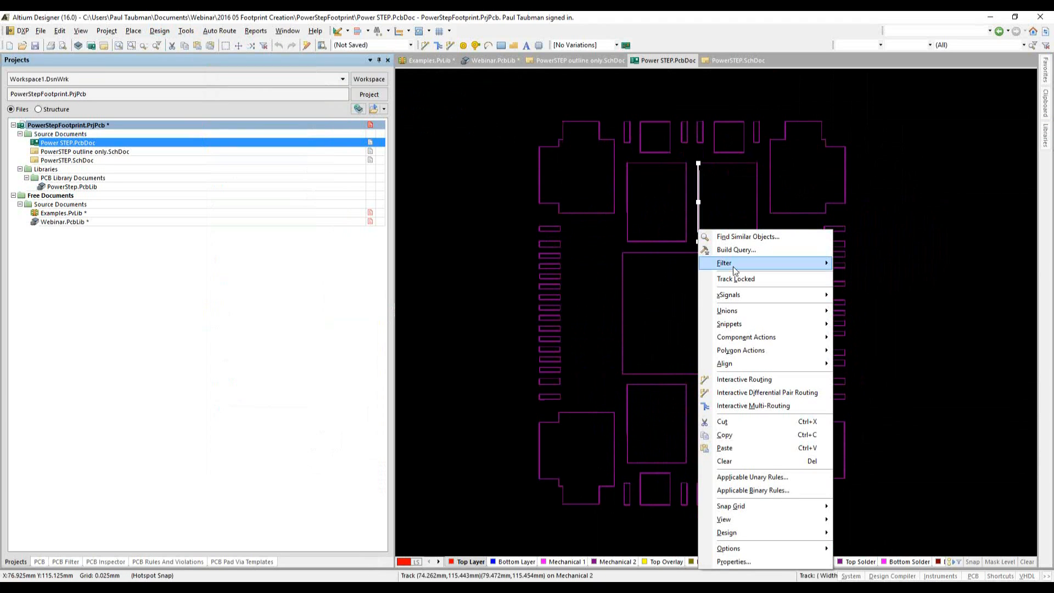
pyautogui.moveTo(747, 311)
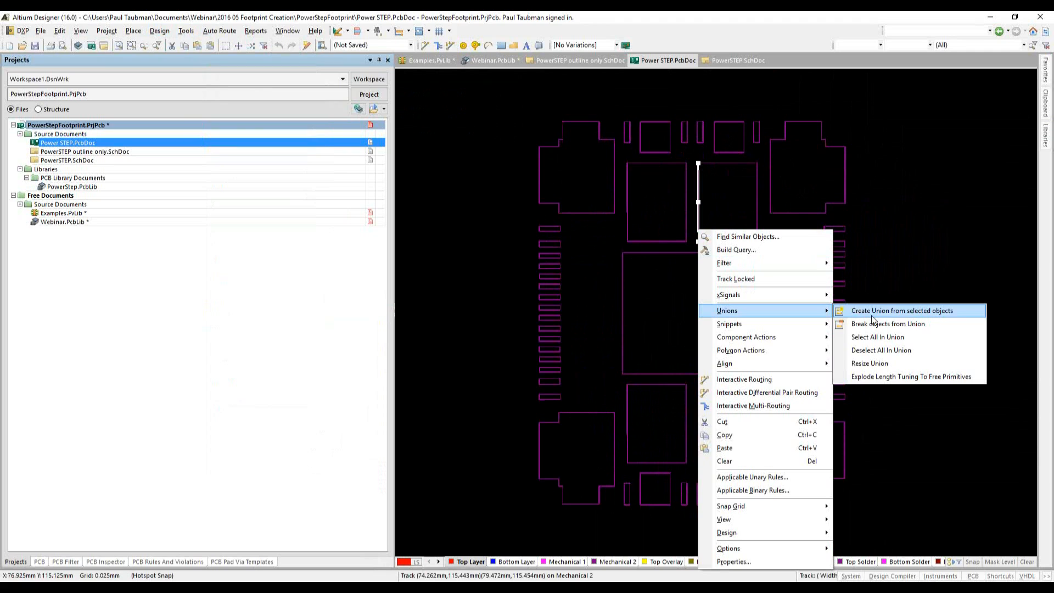
pyautogui.click(870, 364)
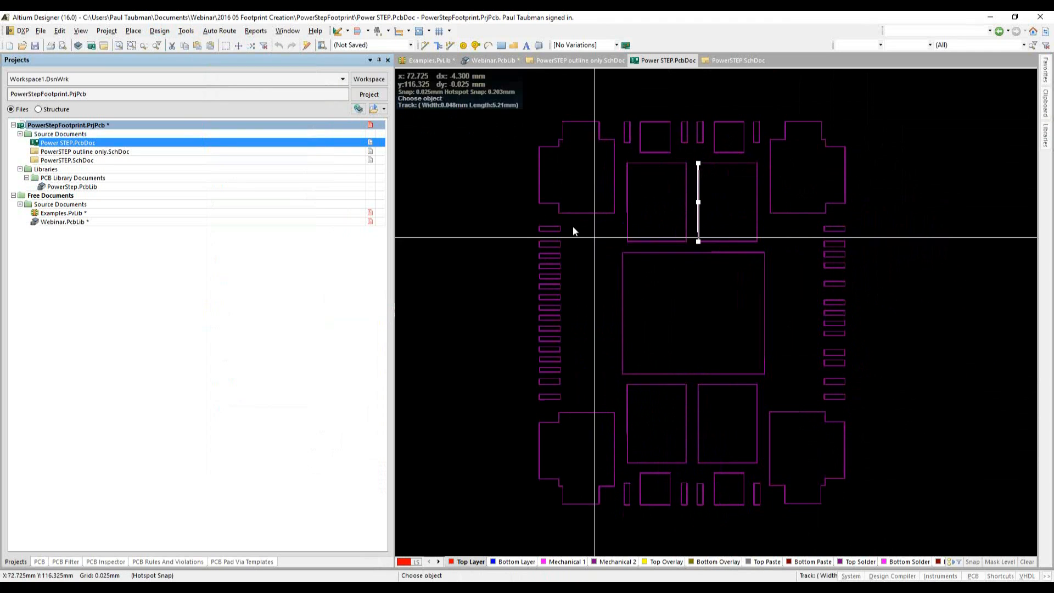
pyautogui.click(699, 222)
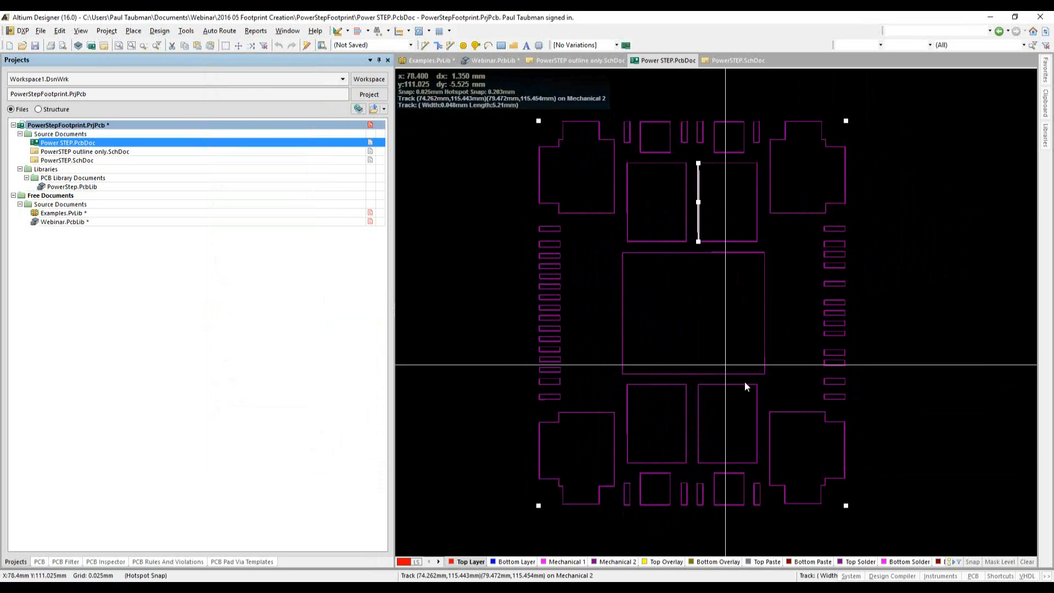
pyautogui.moveTo(846, 506); pyautogui.dragTo(707, 311)
pyautogui.keyDown('ctrl'); pyautogui.scroll(-2, 735, 217); pyautogui.keyUp('ctrl')
pyautogui.keyDown('ctrl'); pyautogui.scroll(3, 791, 242); pyautogui.keyUp('ctrl')
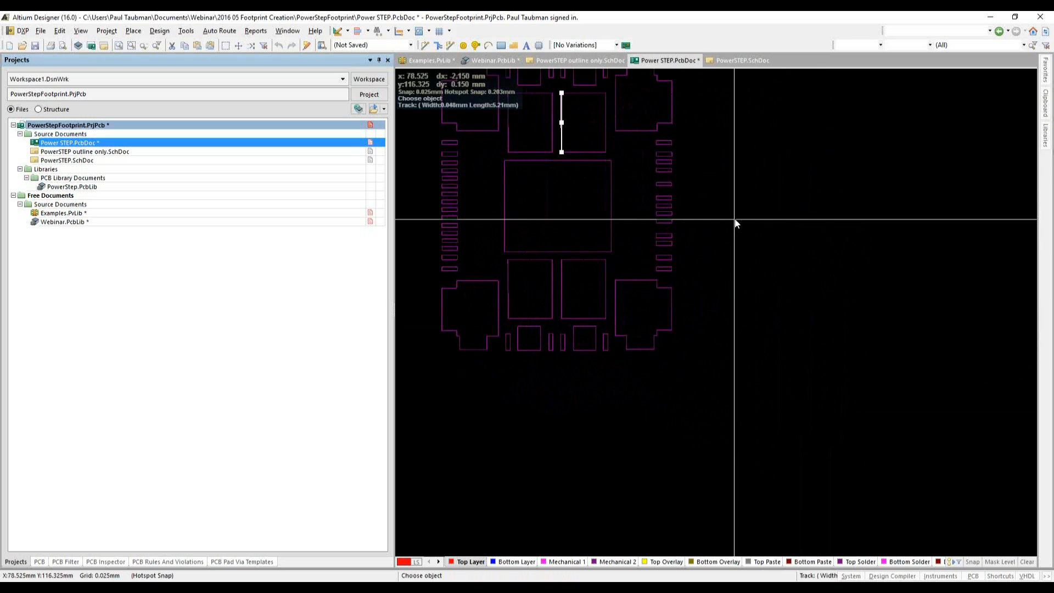
pyautogui.moveTo(738, 209); pyautogui.dragTo(819, 451, button='right')
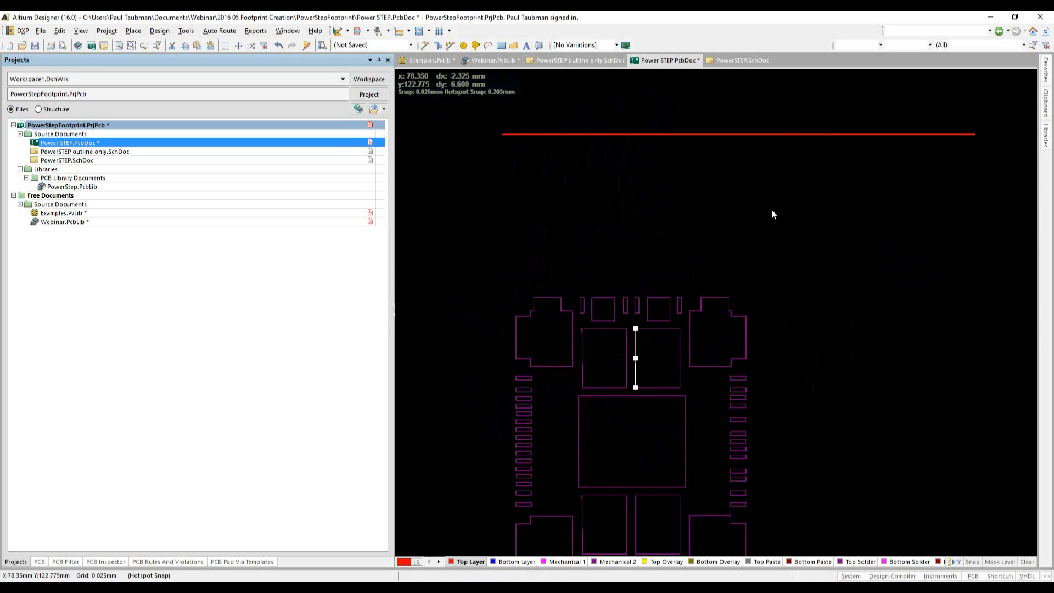
# Inspect the red Top Layer copy of the footprint, selecting its upper-left solid corner region, and clear the selection
pyautogui.keyDown('ctrl'); pyautogui.scroll(-6, 633, 240); pyautogui.keyUp('ctrl')
pyautogui.moveTo(597, 257); pyautogui.dragTo(896, 225, button='right')
pyautogui.moveTo(498, 335); pyautogui.dragTo(772, 346, button='right')
pyautogui.moveTo(723, 387); pyautogui.dragTo(911, 300, button='right')
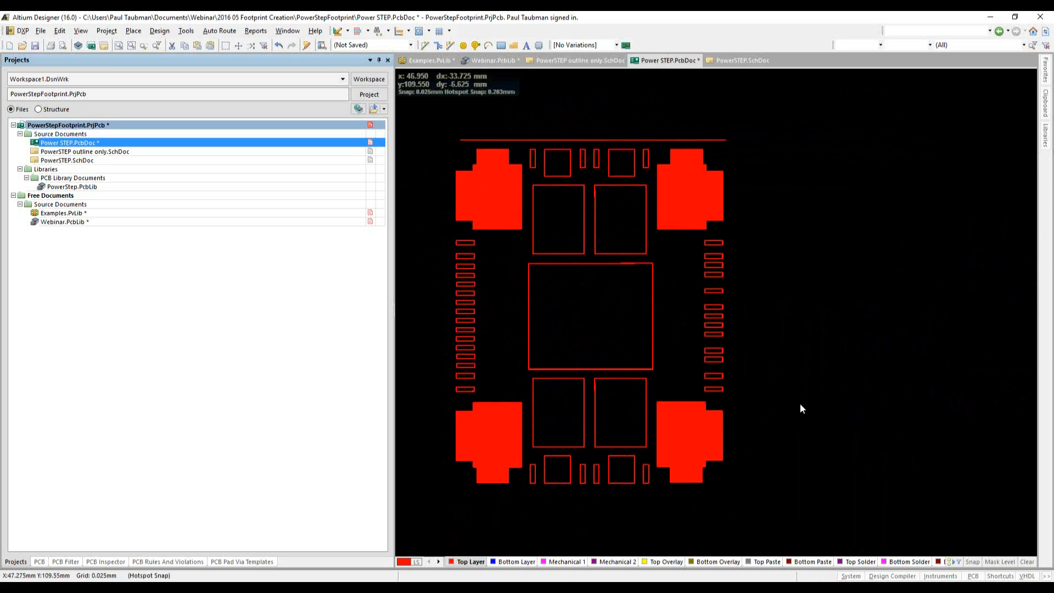
pyautogui.moveTo(490, 294); pyautogui.dragTo(518, 298, button='right')
pyautogui.moveTo(436, 255)
pyautogui.mouseDown(button='right')
pyautogui.moveTo(520, 367)
pyautogui.moveTo(554, 318)
pyautogui.mouseUp(button='right')
pyautogui.click(638, 242)
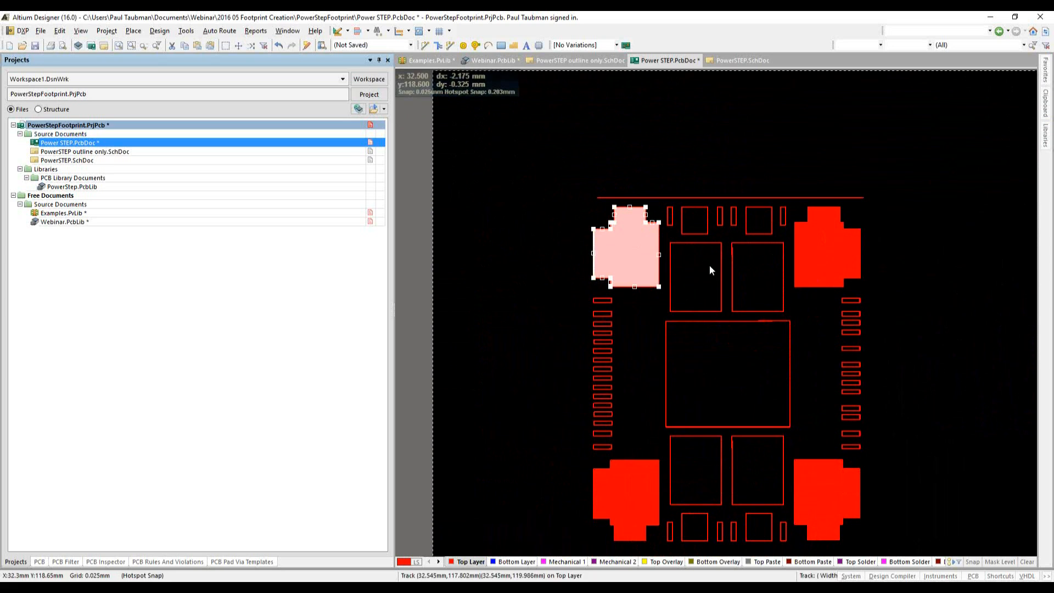
pyautogui.keyDown('ctrl'); pyautogui.scroll(2, 581, 252); pyautogui.keyUp('ctrl')
pyautogui.click(574, 220)
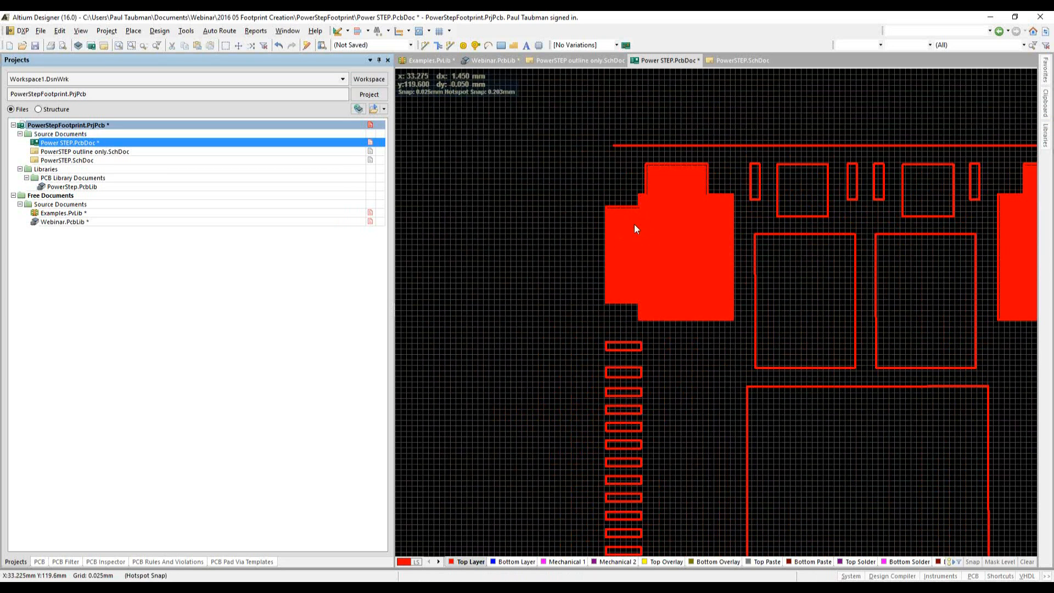
# Examine the purple pad outlines alongside the existing footprint in Webinar.PcbLib, and return to Power STEP.PcbDoc
pyautogui.moveTo(579, 270); pyautogui.dragTo(508, 323, button='right')
pyautogui.moveTo(971, 457); pyautogui.dragTo(589, 450, button='right')
pyautogui.keyDown('ctrl'); pyautogui.scroll(-2, 888, 374); pyautogui.keyUp('ctrl')
pyautogui.moveTo(925, 376); pyautogui.dragTo(588, 303, button='right')
pyautogui.moveTo(983, 305); pyautogui.dragTo(756, 344, button='right')
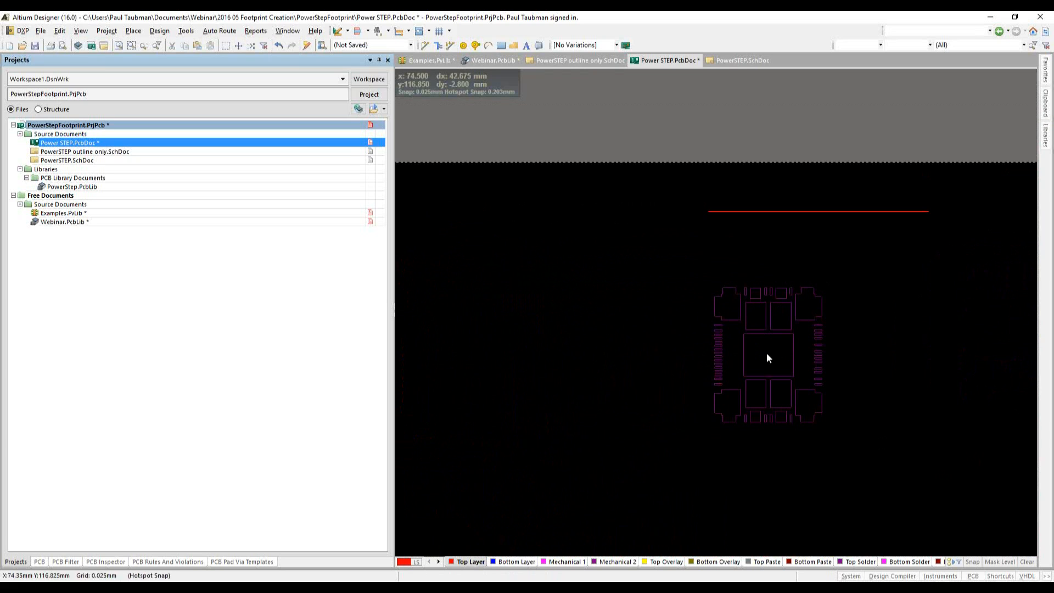
pyautogui.keyDown('ctrl'); pyautogui.scroll(3, 724, 289); pyautogui.keyUp('ctrl')
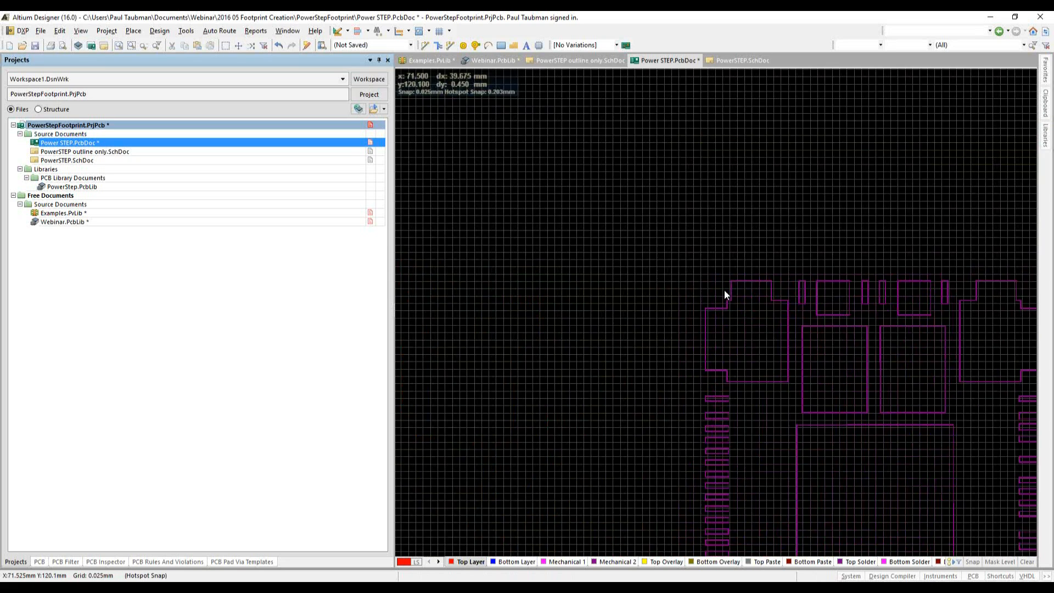
pyautogui.keyDown('ctrl'); pyautogui.scroll(1, 725, 289); pyautogui.keyUp('ctrl')
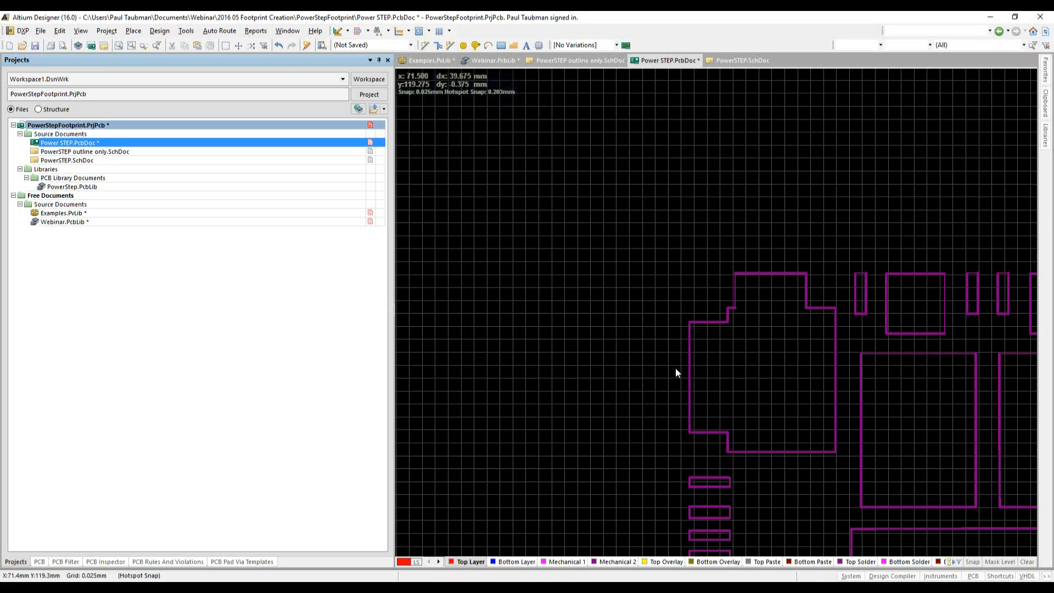
pyautogui.click(476, 59)
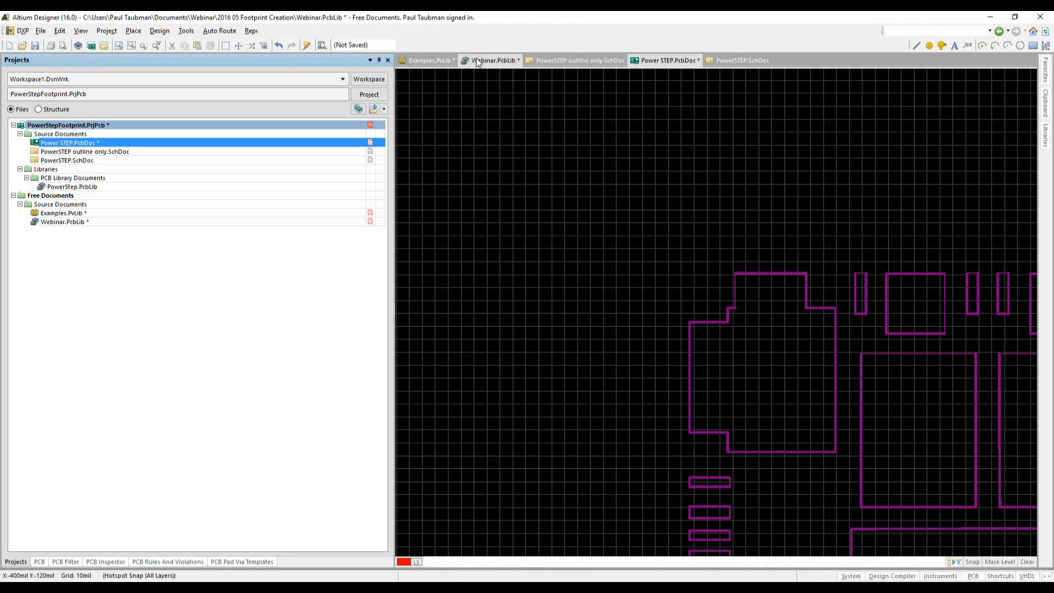
pyautogui.keyDown('ctrl'); pyautogui.scroll(4, 679, 387); pyautogui.keyUp('ctrl')
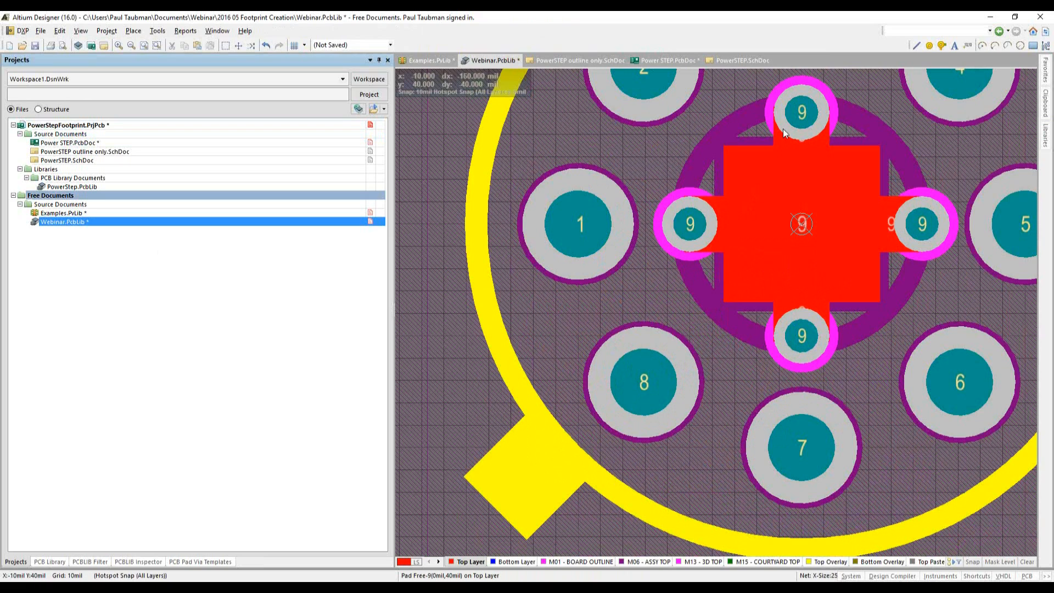
pyautogui.click(666, 61)
pyautogui.moveTo(805, 365); pyautogui.dragTo(690, 187, button='right')
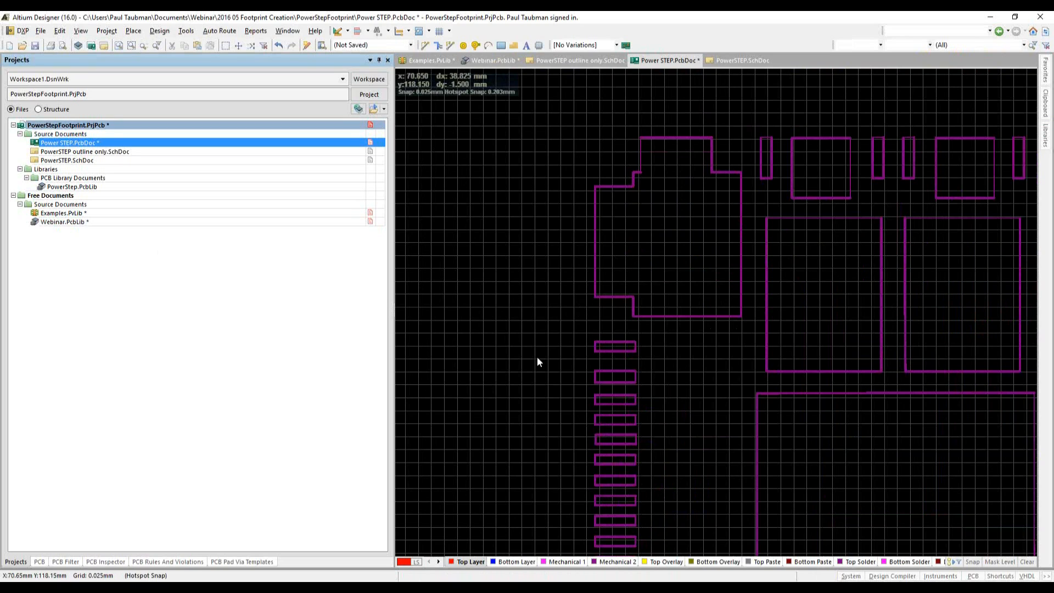
# Delete the solid region inside the upper-left corner pad outline of the red Top Layer copy
pyautogui.keyDown('ctrl'); pyautogui.scroll(-5, 537, 357); pyautogui.keyUp('ctrl')
pyautogui.moveTo(503, 382); pyautogui.dragTo(816, 218, button='right')
pyautogui.moveTo(930, 170); pyautogui.dragTo(974, 263, button='right')
pyautogui.moveTo(552, 359); pyautogui.dragTo(888, 344, button='right')
pyautogui.moveTo(644, 343); pyautogui.dragTo(873, 407, button='right')
pyautogui.moveTo(464, 426); pyautogui.dragTo(747, 460, button='right')
pyautogui.click(589, 306)
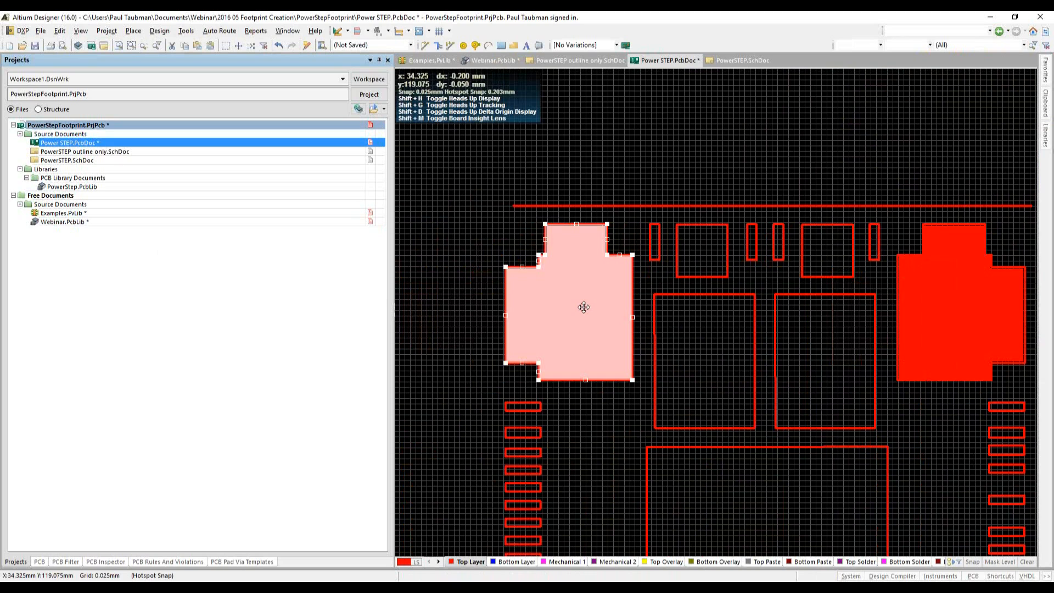
pyautogui.press('Delete')
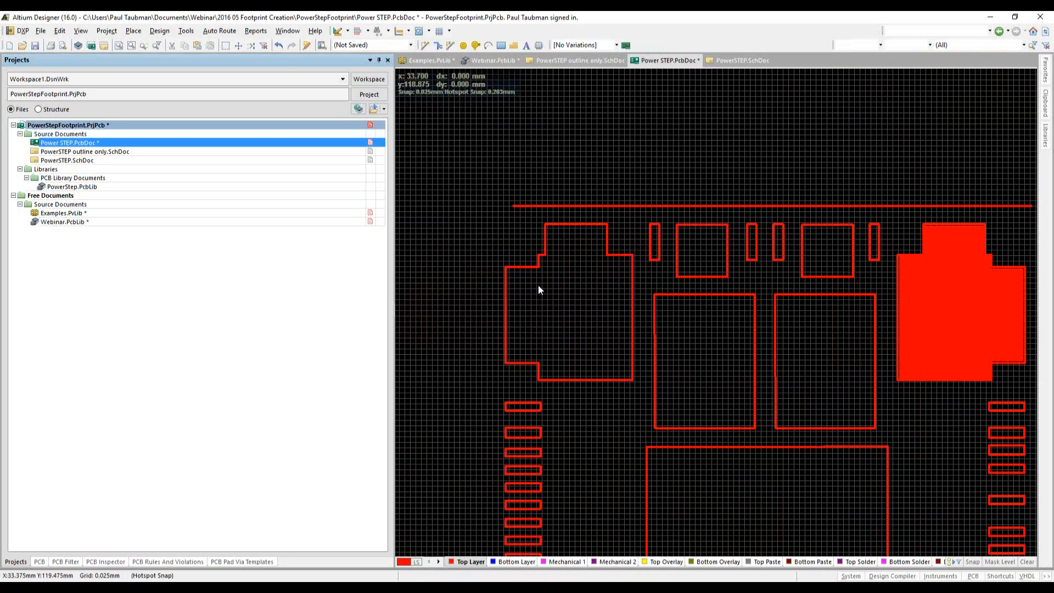
# Create a polygon from the upper-left corner pad's outline tracks, with Solid (Copper Regions) fill on the Top Layer and No Net
pyautogui.moveTo(497, 216); pyautogui.dragTo(644, 394)
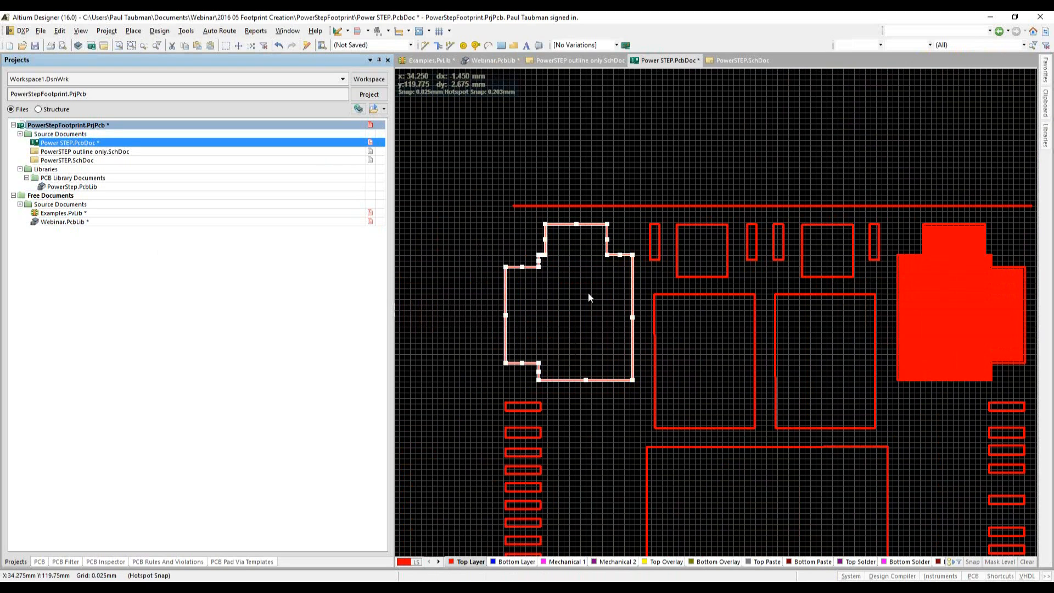
pyautogui.click(187, 32)
pyautogui.moveTo(220, 314)
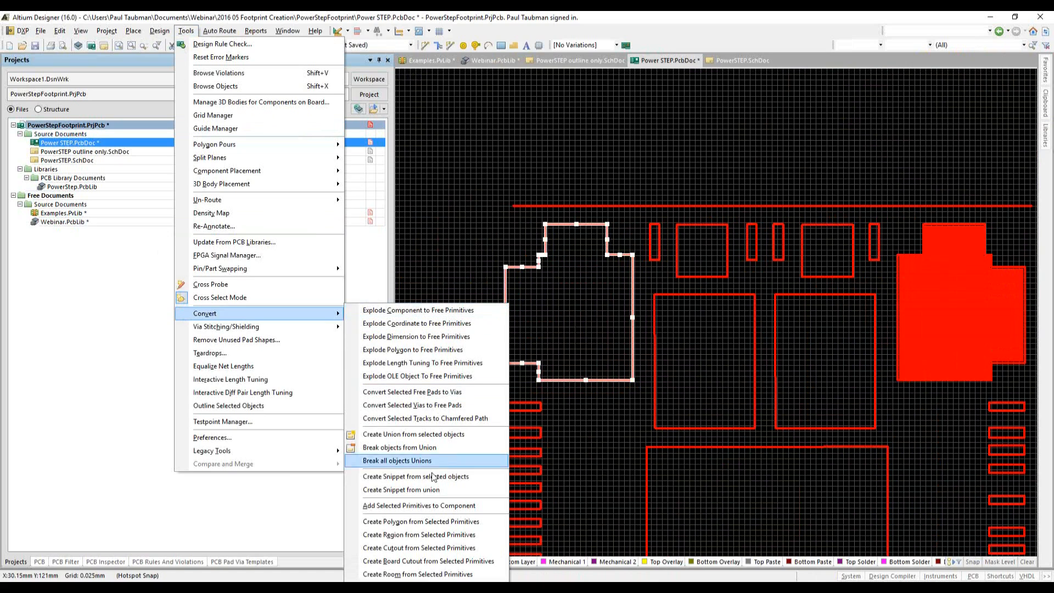
pyautogui.click(409, 523)
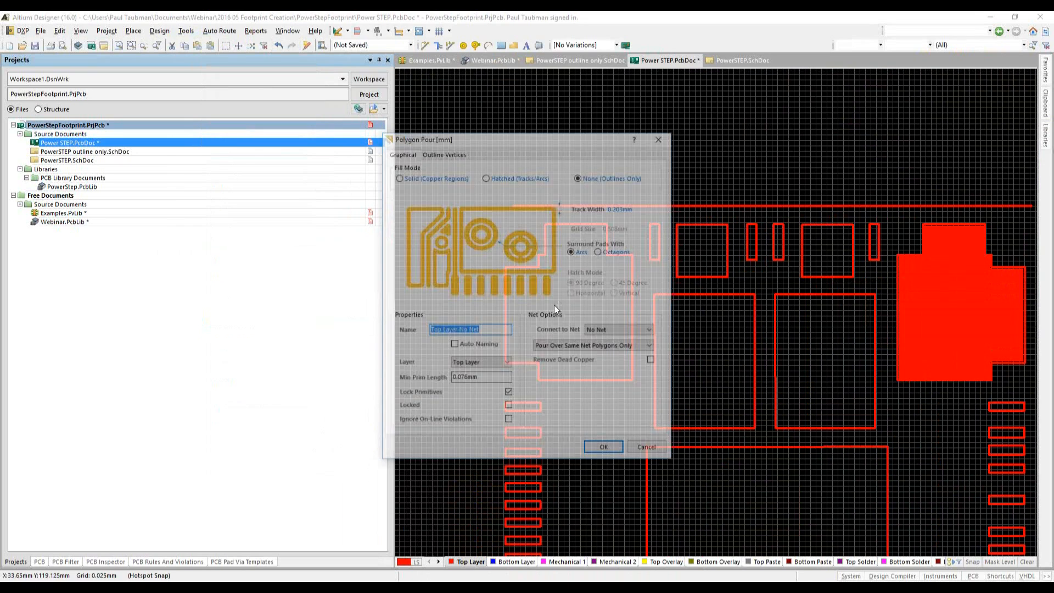
pyautogui.click(397, 177)
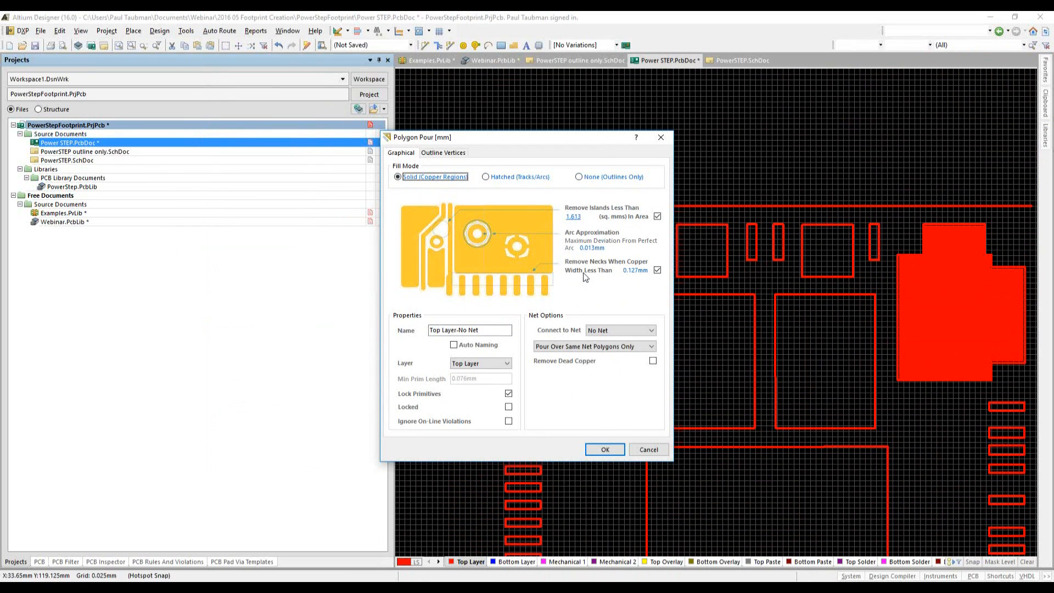
pyautogui.click(604, 451)
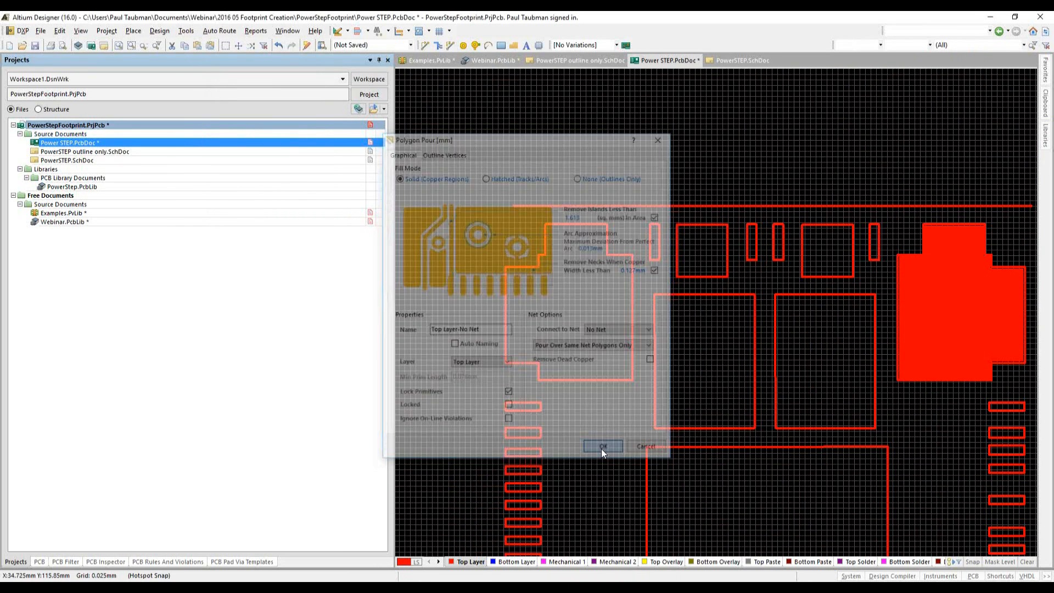
pyautogui.keyDown('ctrl'); pyautogui.scroll(3, 502, 234); pyautogui.keyUp('ctrl')
pyautogui.keyDown('ctrl'); pyautogui.scroll(1, 511, 233); pyautogui.keyUp('ctrl')
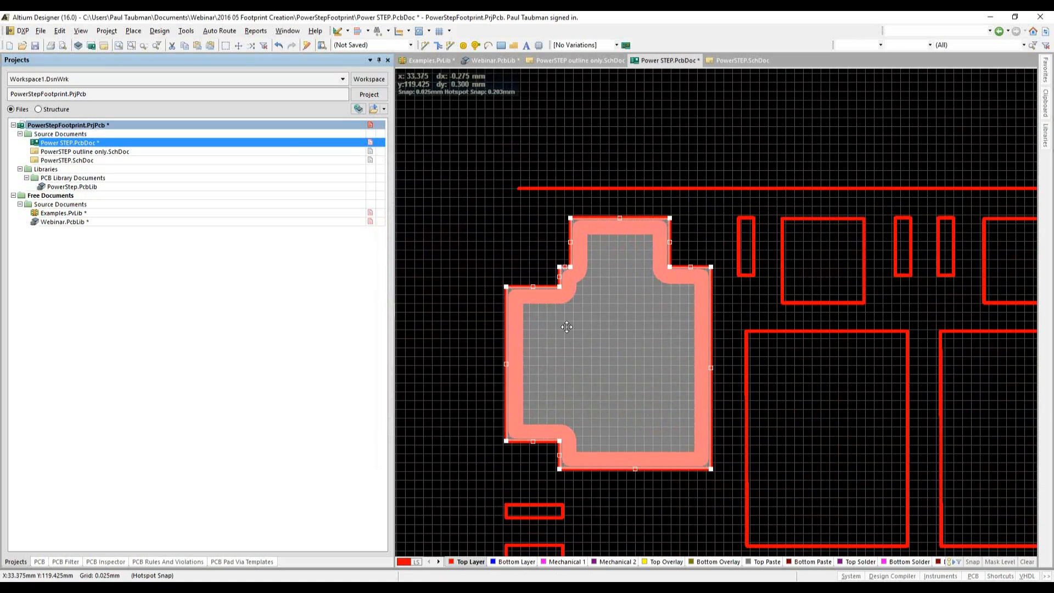
# Repour all polygons, clear the selection, and check the filled upper-left corner pad against its outline
pyautogui.rightClick(571, 241)
pyautogui.moveTo(611, 343)
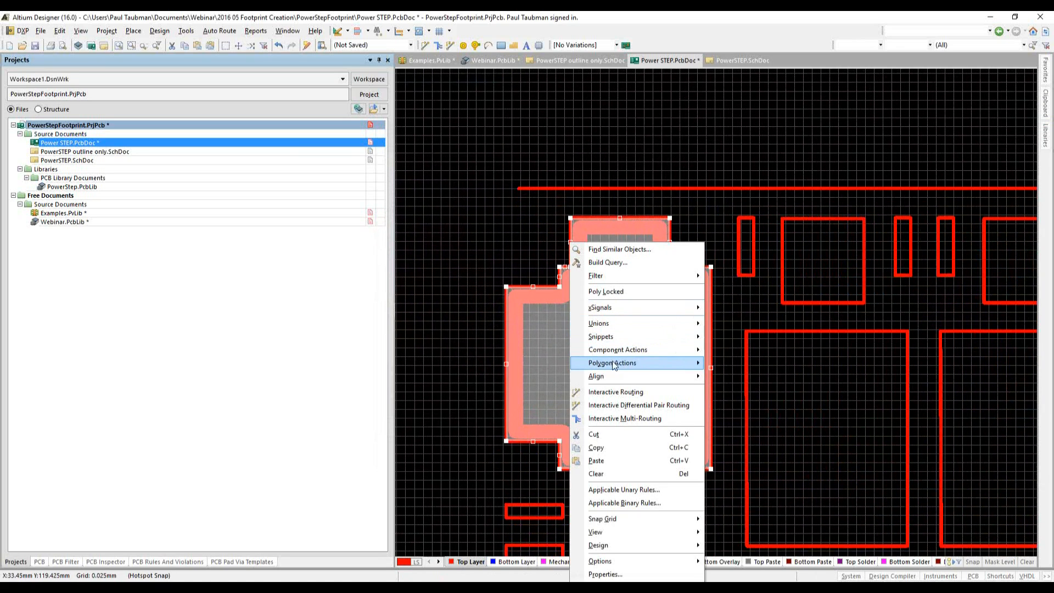
pyautogui.moveTo(618, 367)
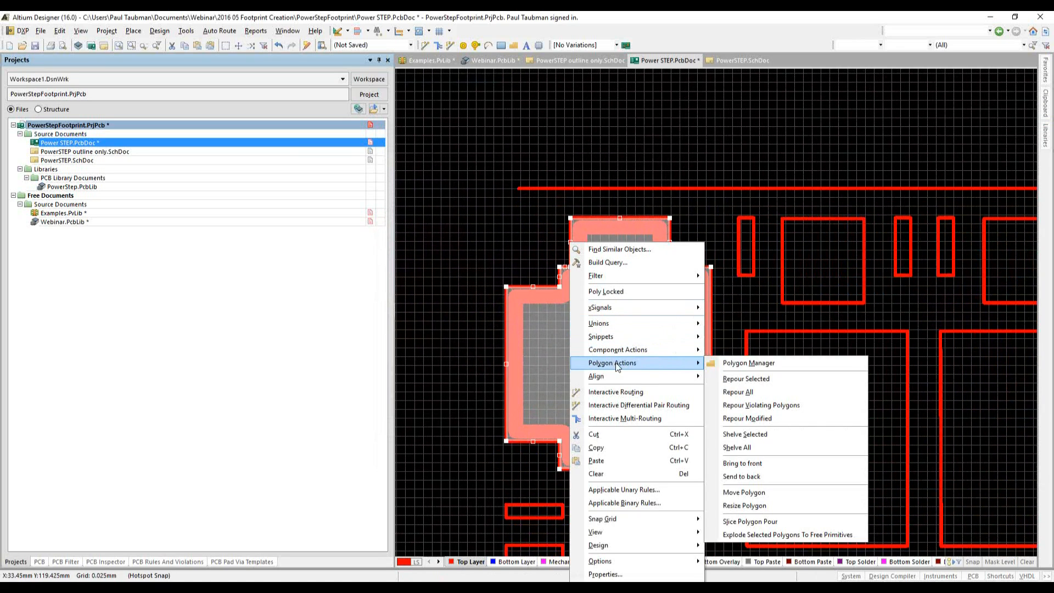
pyautogui.click(738, 393)
pyautogui.click(496, 219)
pyautogui.keyDown('ctrl'); pyautogui.scroll(1, 522, 289); pyautogui.keyUp('ctrl')
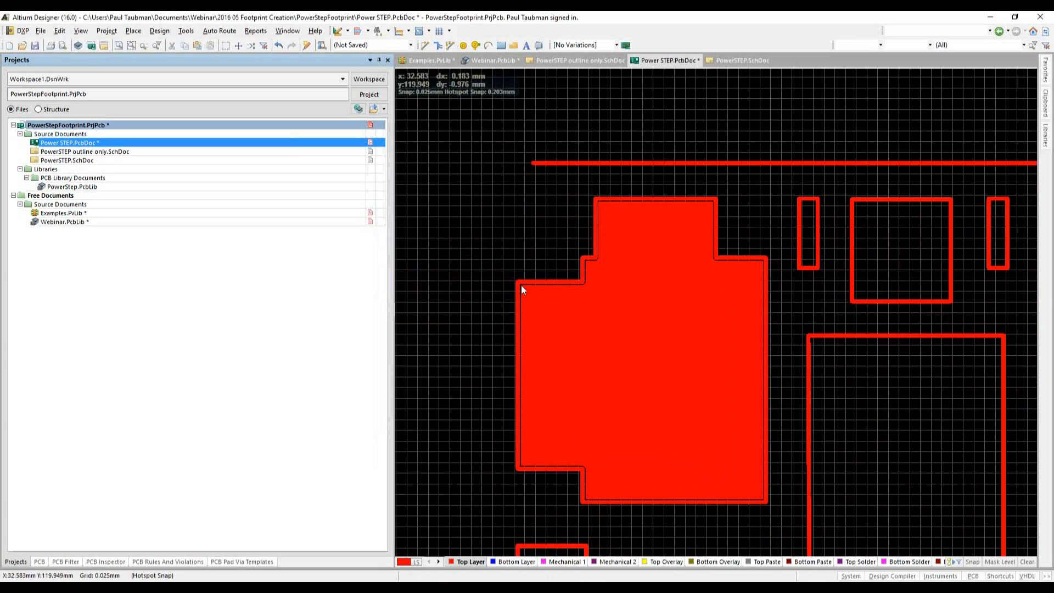
pyautogui.keyDown('ctrl'); pyautogui.scroll(1, 522, 285); pyautogui.keyUp('ctrl')
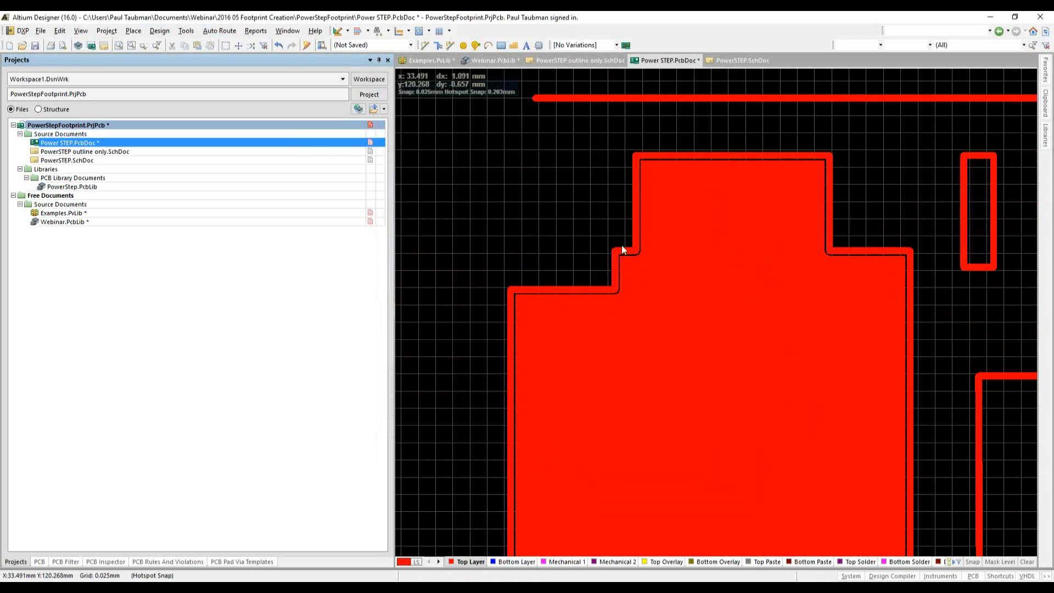
pyautogui.keyDown('ctrl'); pyautogui.scroll(-1, 604, 263); pyautogui.keyUp('ctrl')
pyautogui.keyDown('ctrl'); pyautogui.scroll(-6, 604, 268); pyautogui.keyUp('ctrl')
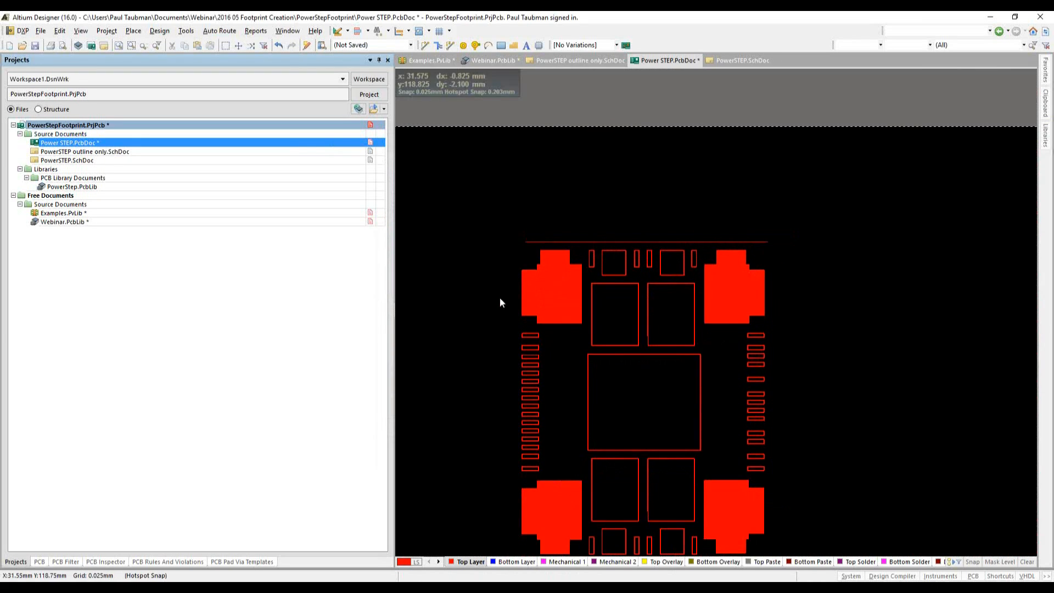
# Copy the whole red Top Layer footprint, using a reference point near the middle of the central pad
pyautogui.scroll(-2, 487, 163)
pyautogui.moveTo(489, 148); pyautogui.dragTo(785, 493)
pyautogui.hotkey('ctrl', 'c')
pyautogui.click(652, 324)
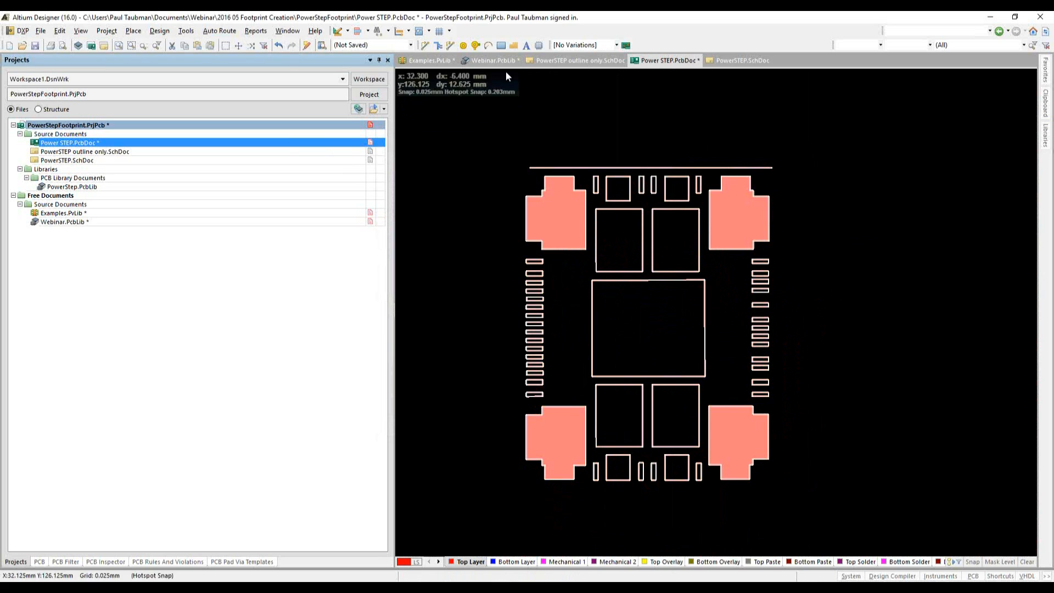
# Add a new blank component to Webinar.PcbLib and paste the copied footprint artwork at its origin
pyautogui.click(491, 61)
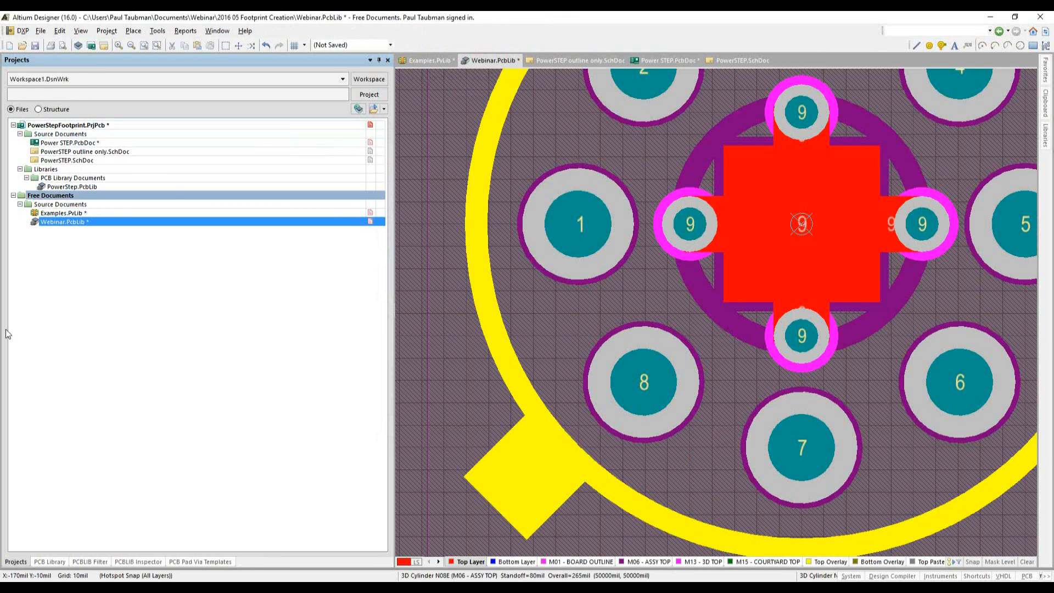
pyautogui.click(44, 561)
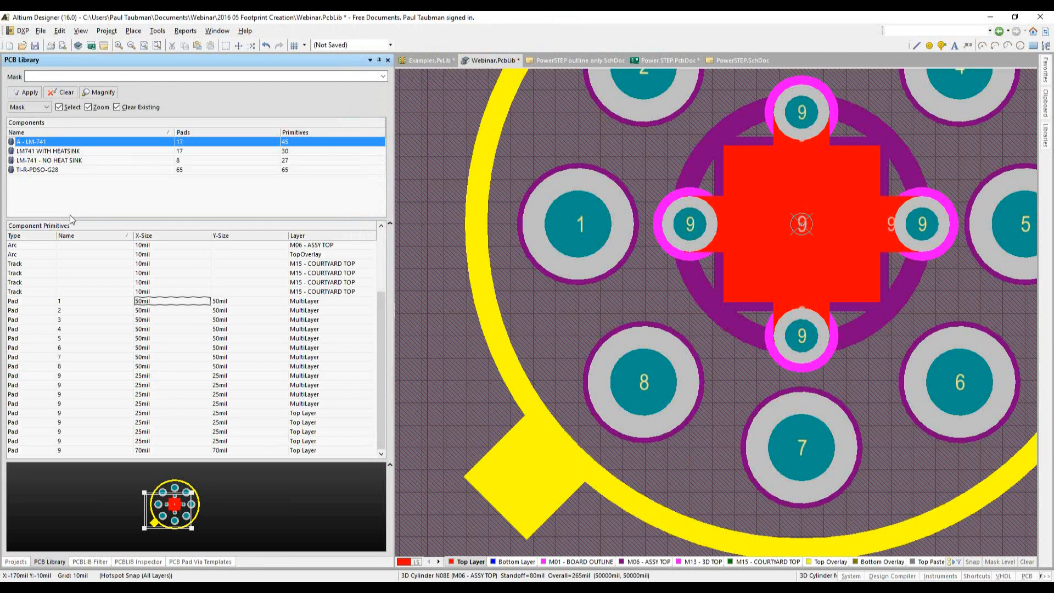
pyautogui.rightClick(73, 191)
pyautogui.click(96, 195)
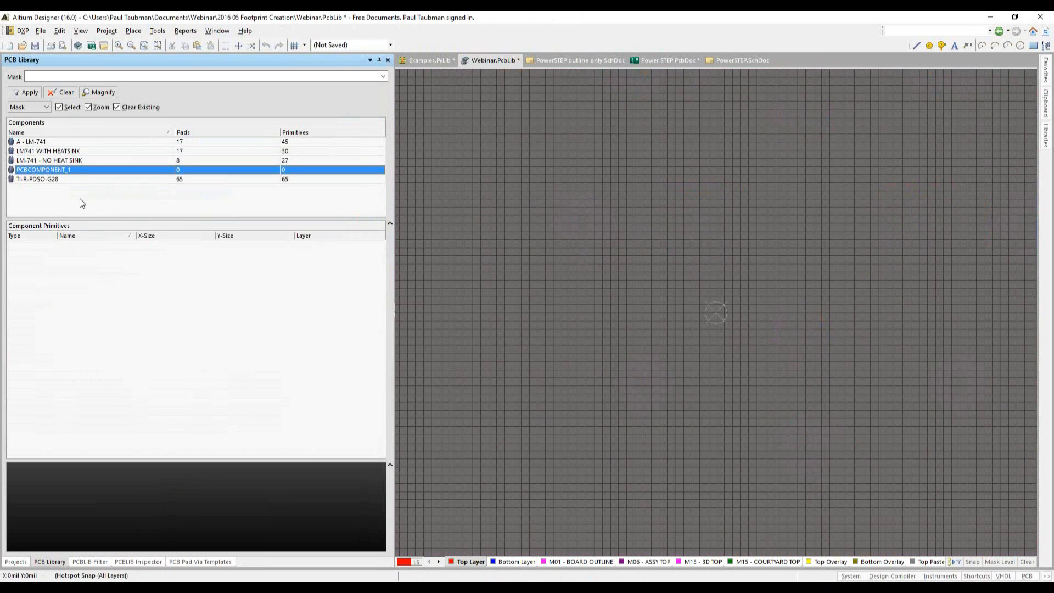
pyautogui.hotkey('ctrl', 'v')
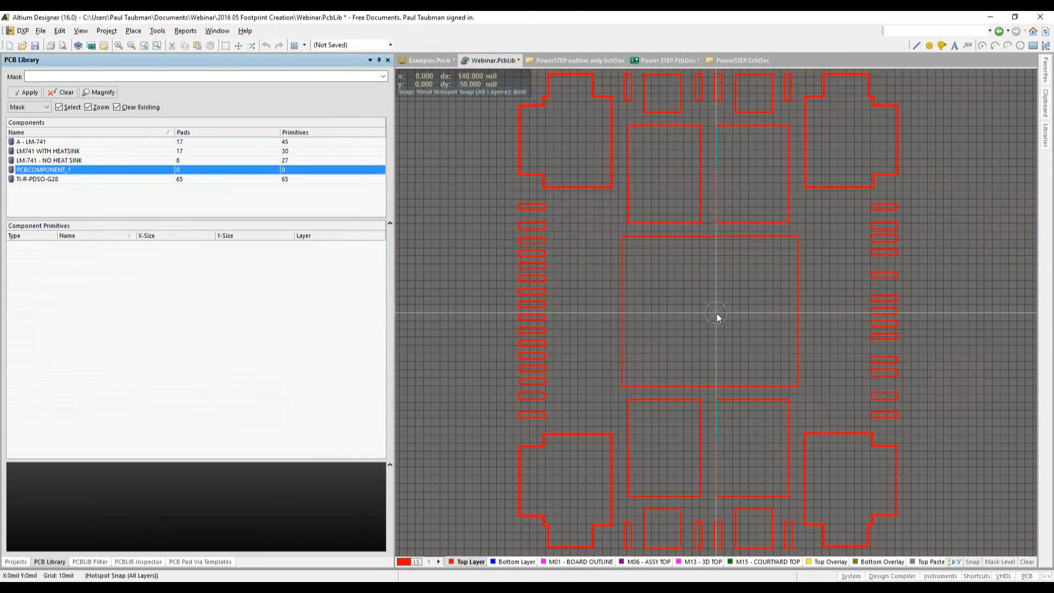
pyautogui.click(716, 313)
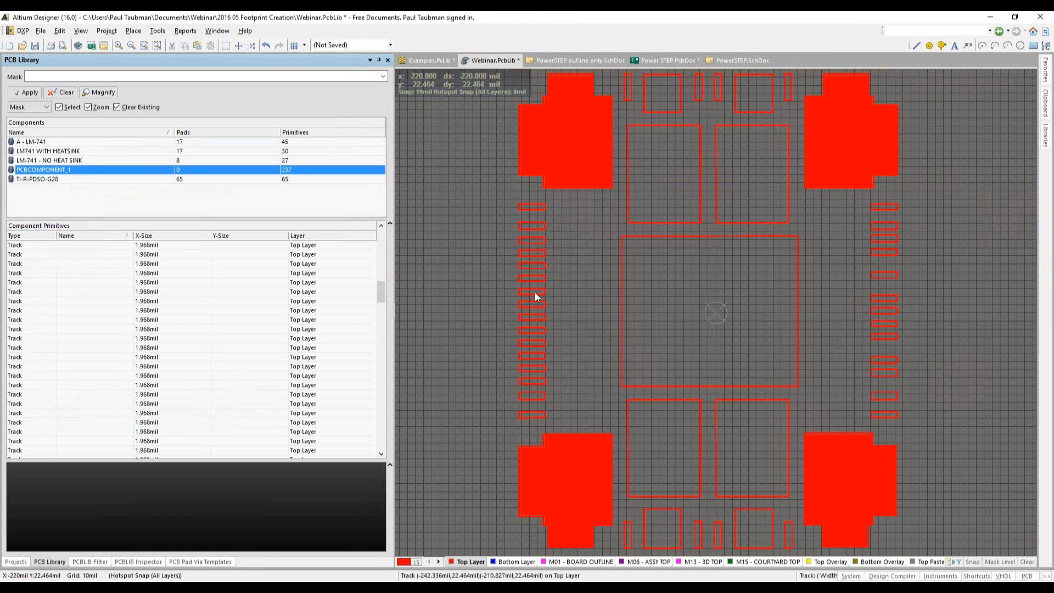
# Inspect the properties of the pasted upper-left corner pad's solid region, including its solder and paste mask expansions, without changing anything
pyautogui.keyDown('ctrl'); pyautogui.scroll(1, 534, 292); pyautogui.keyUp('ctrl')
pyautogui.keyDown('ctrl'); pyautogui.scroll(-2, 543, 299); pyautogui.keyUp('ctrl')
pyautogui.moveTo(497, 212); pyautogui.dragTo(509, 400, button='right')
pyautogui.keyDown('ctrl'); pyautogui.scroll(4, 491, 282); pyautogui.keyUp('ctrl')
pyautogui.moveTo(555, 228); pyautogui.dragTo(537, 129, button='right')
pyautogui.click(685, 345)
pyautogui.doubleClick(684, 346)
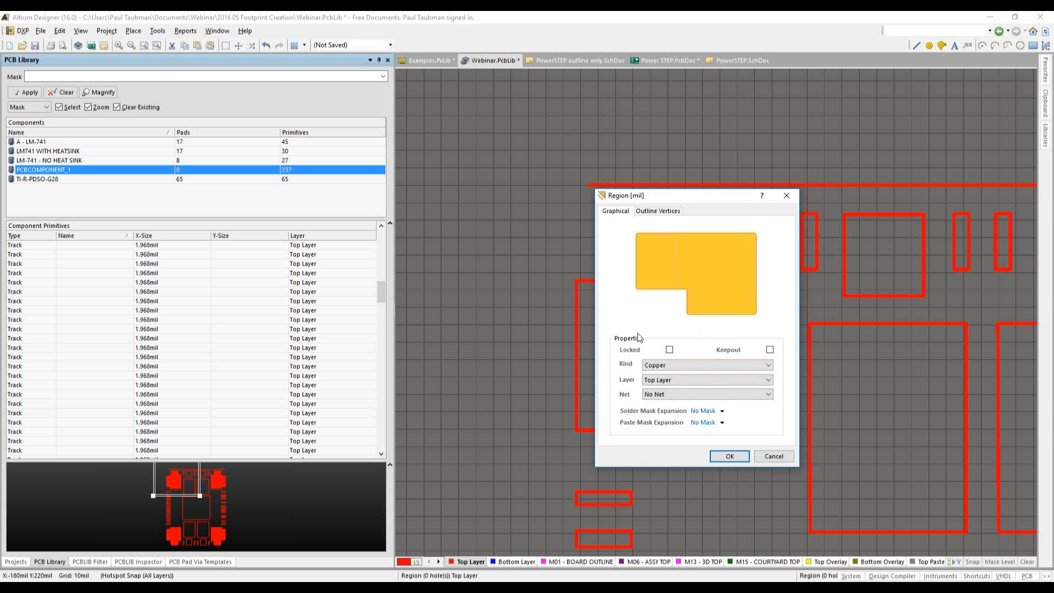
pyautogui.click(774, 457)
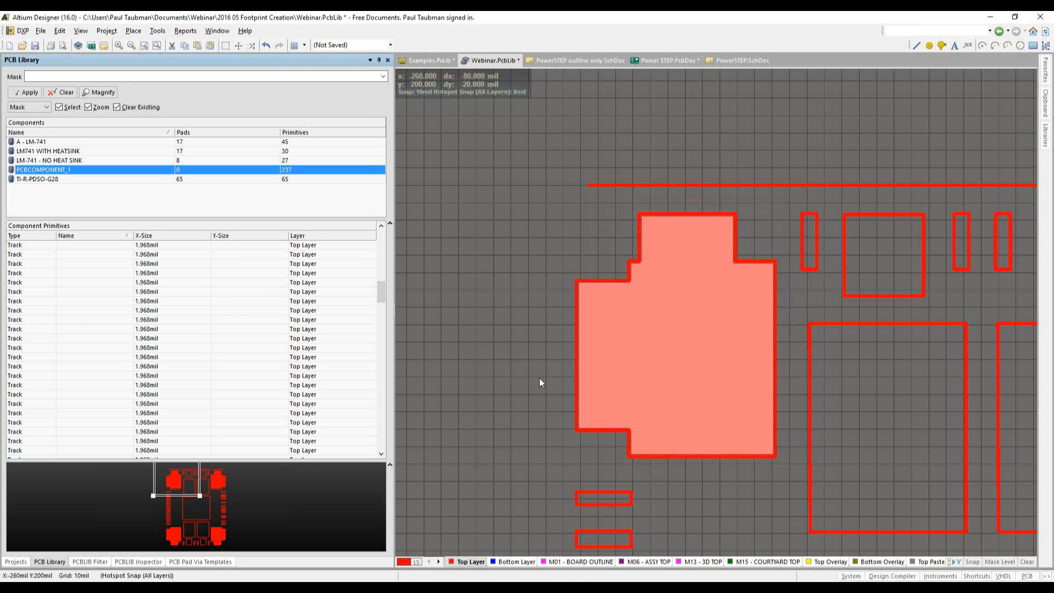
pyautogui.keyDown('ctrl'); pyautogui.scroll(1, 544, 376); pyautogui.keyUp('ctrl')
pyautogui.moveTo(591, 327); pyautogui.dragTo(478, 323, button='right')
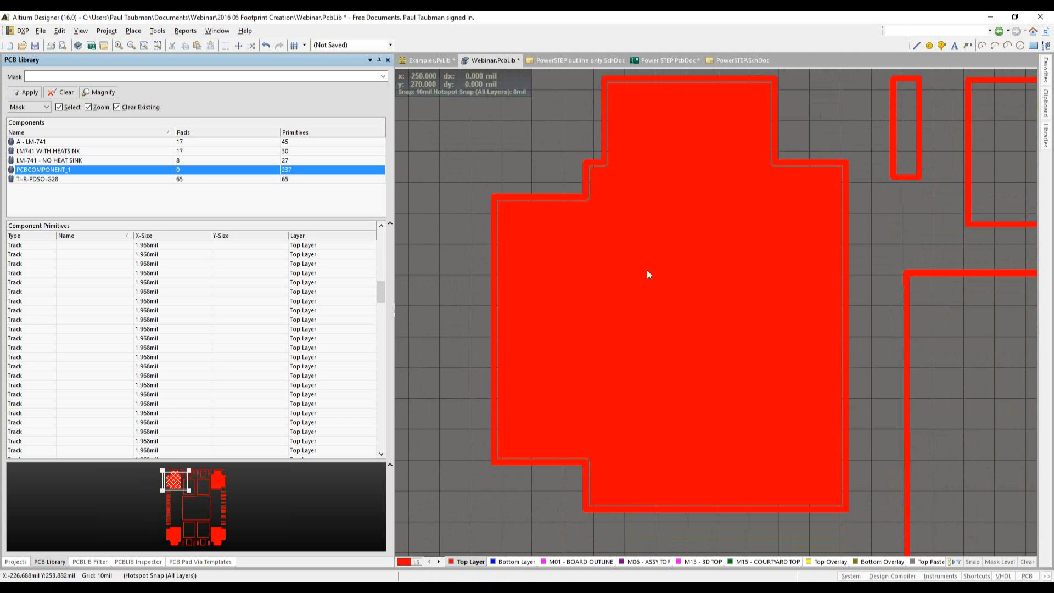
pyautogui.doubleClick(693, 322)
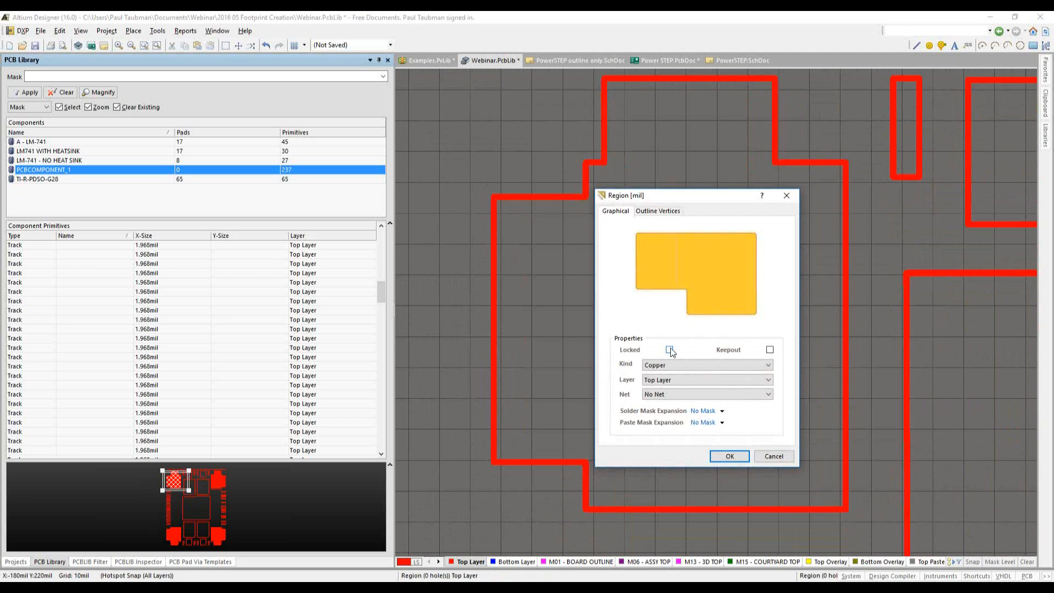
pyautogui.click(774, 456)
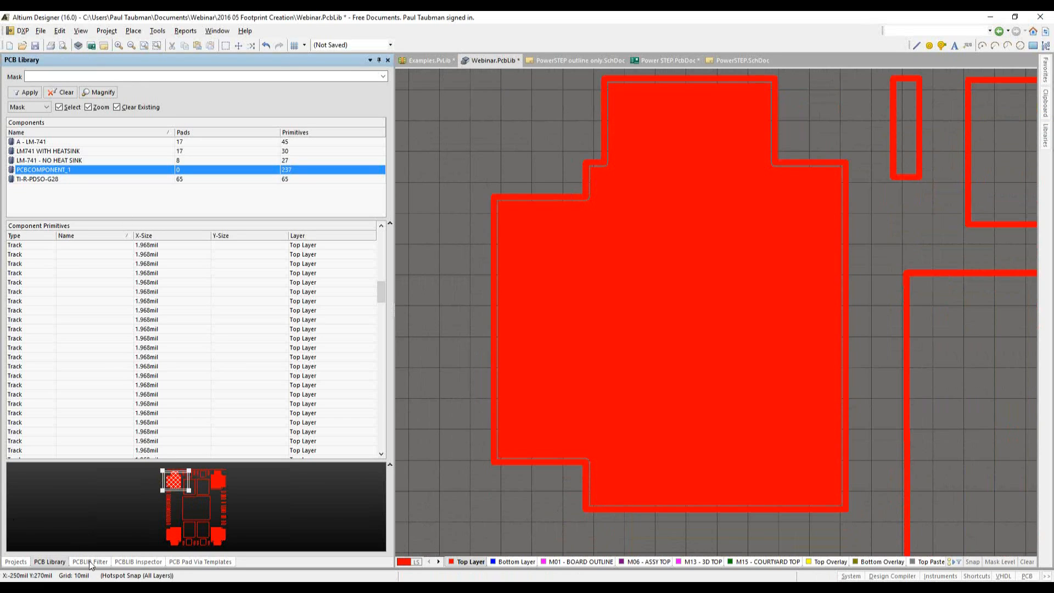
# Place the 25 mil x 25 mil tented SMT pad template s64m0 with designator 20 at X -180, Y 180 mil inside the upper-left copper region
pyautogui.click(181, 562)
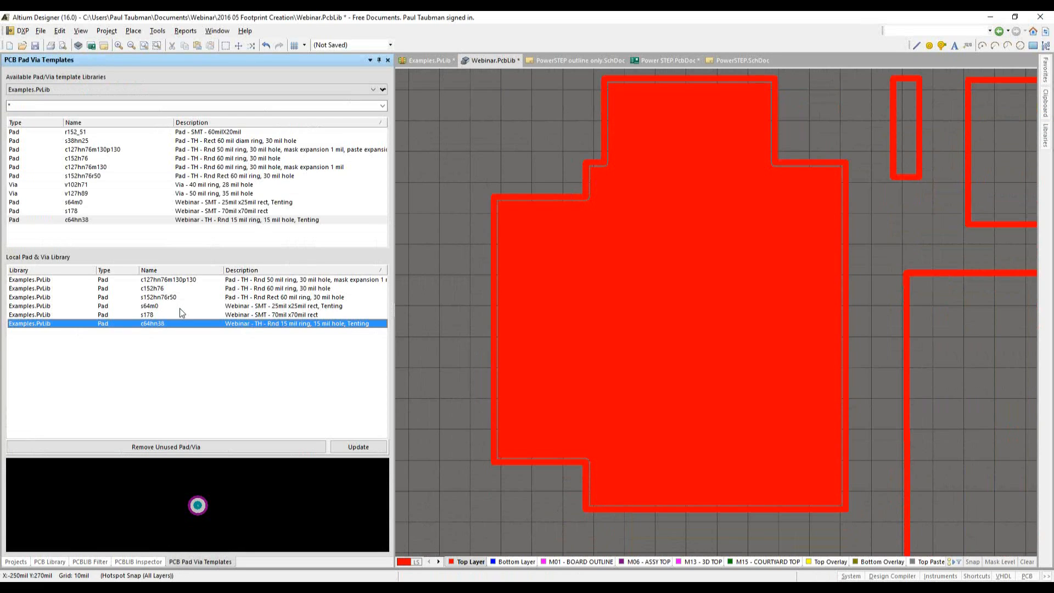
pyautogui.click(265, 309)
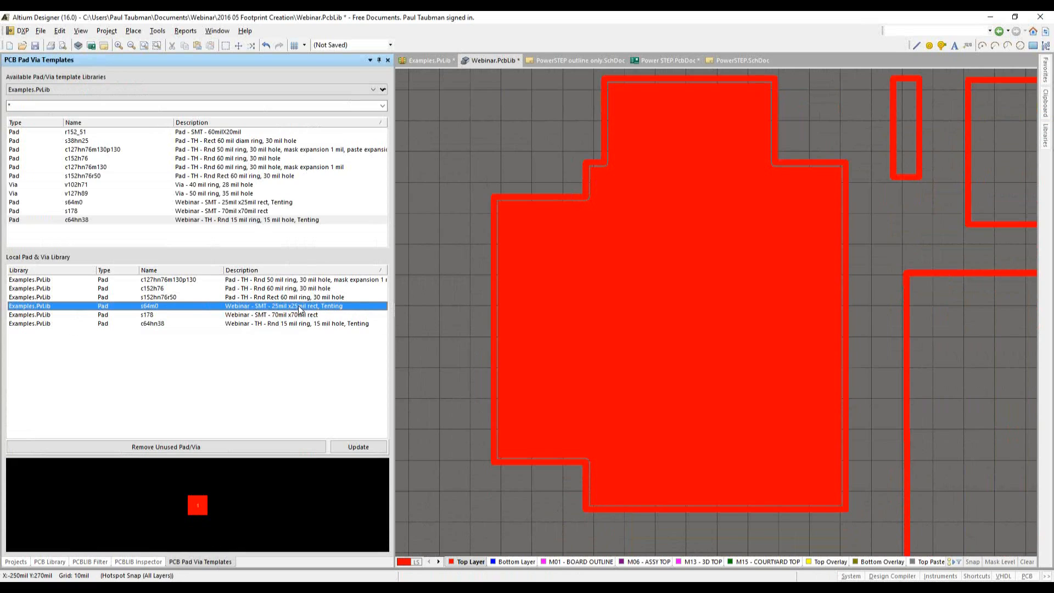
pyautogui.moveTo(287, 306); pyautogui.dragTo(528, 134)
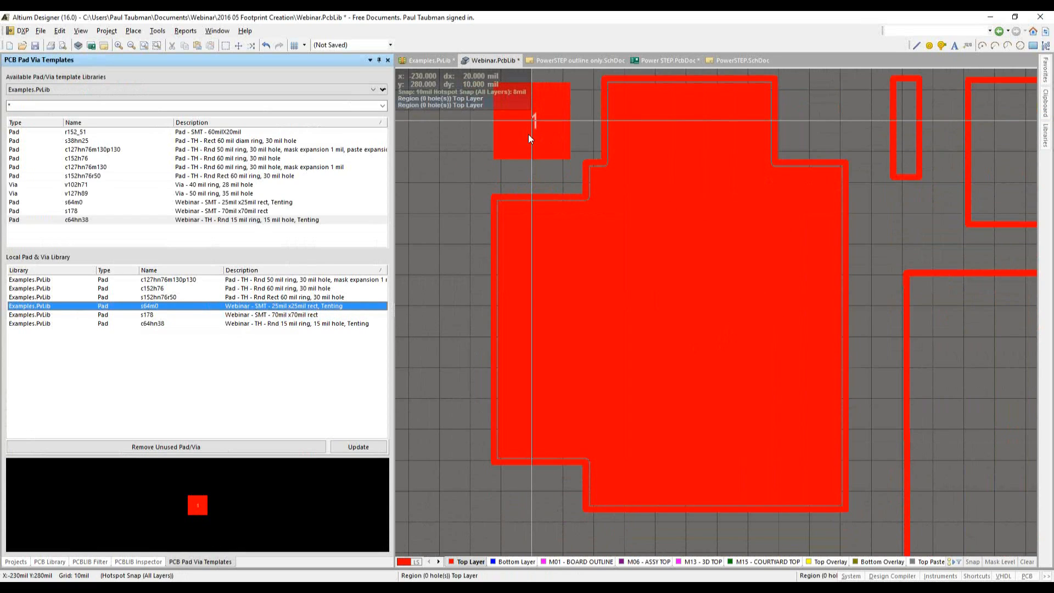
pyautogui.press('Tab')
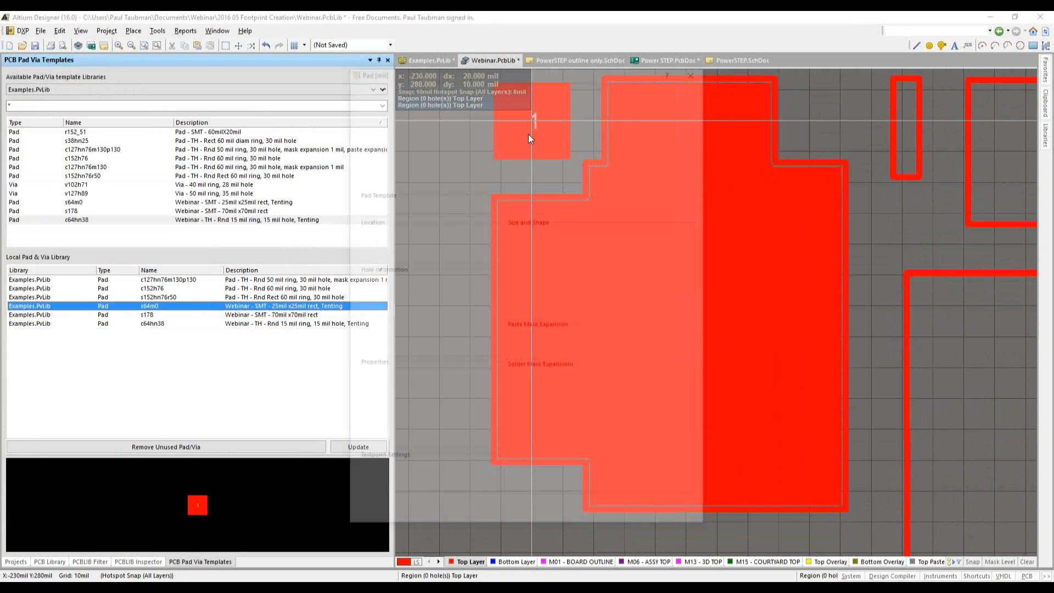
pyautogui.write('20')
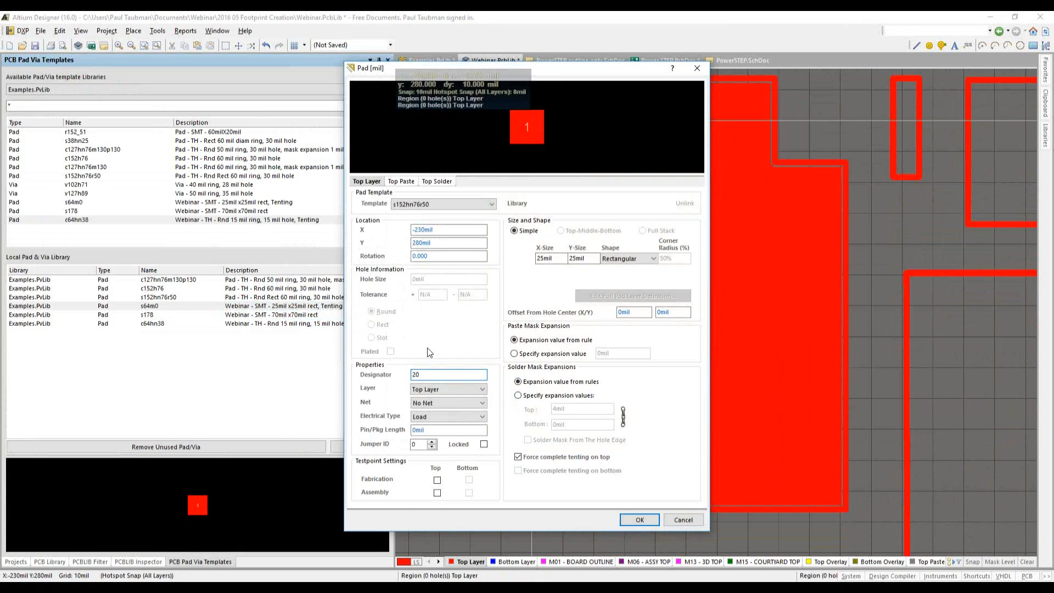
pyautogui.click(644, 522)
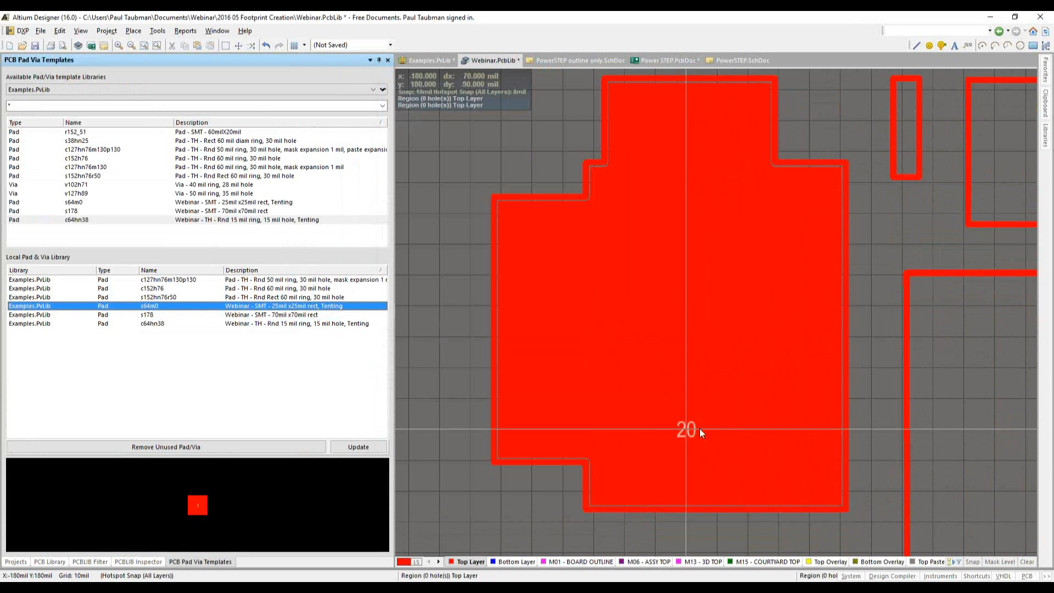
pyautogui.click(699, 429)
pyautogui.rightClick(466, 142)
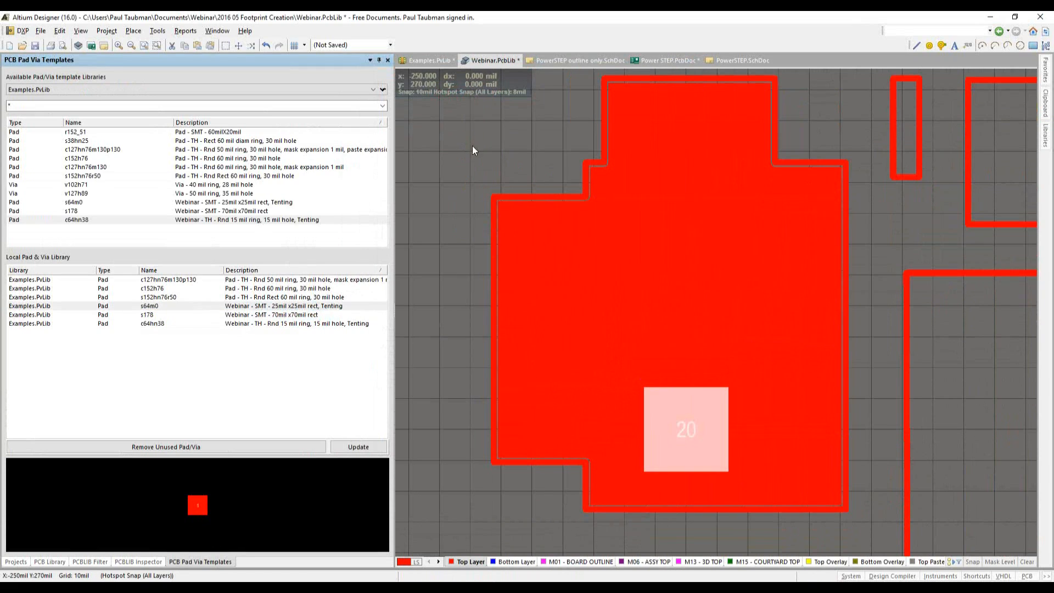
pyautogui.click(507, 161)
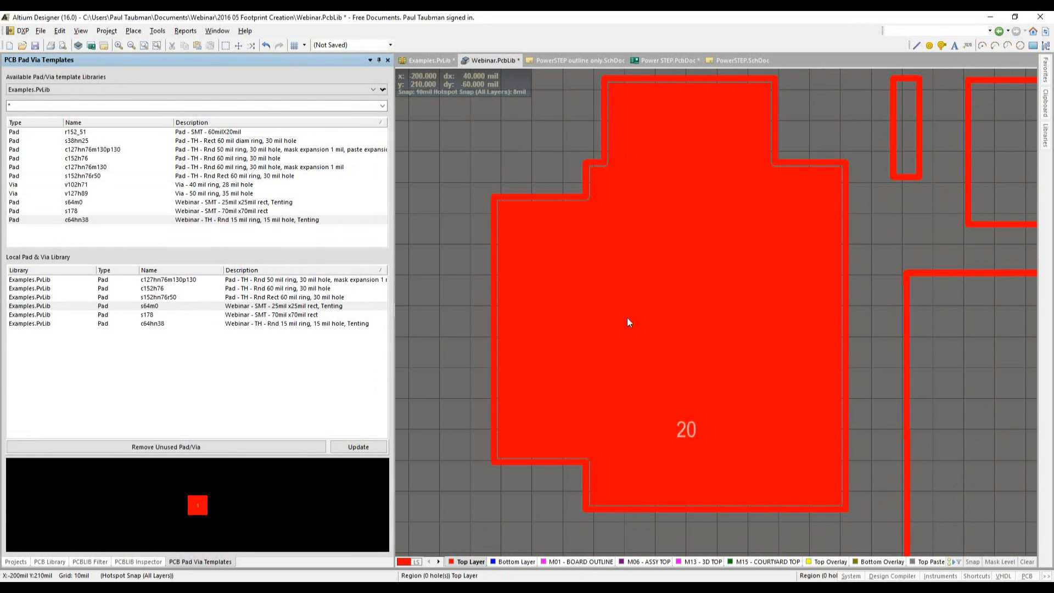
pyautogui.press('shift')
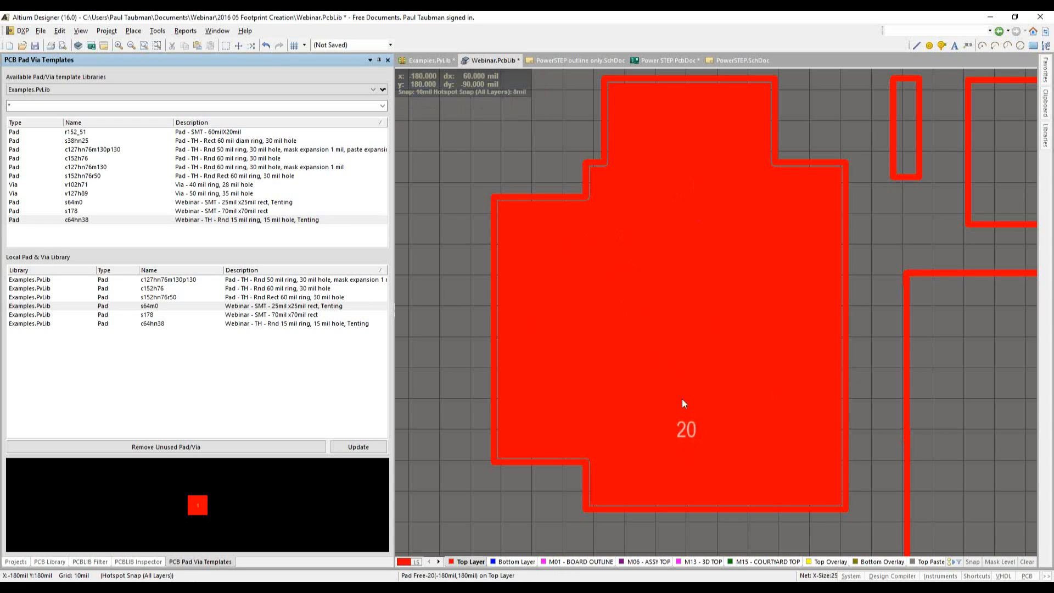
# Switch to Power STEP.PcbDoc and review the available netlist commands without running any
pyautogui.click(667, 60)
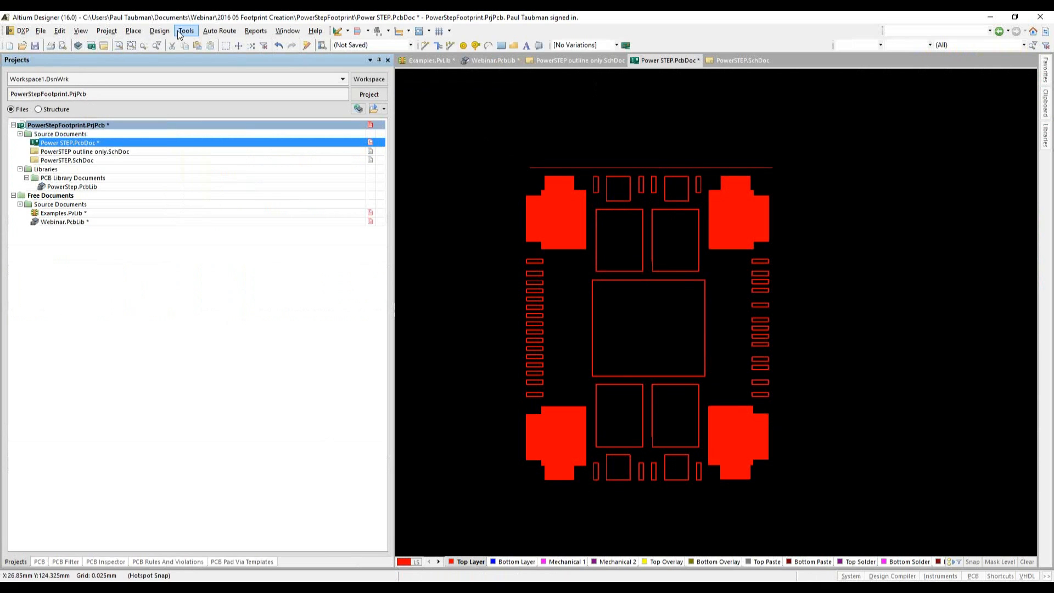
pyautogui.click(158, 32)
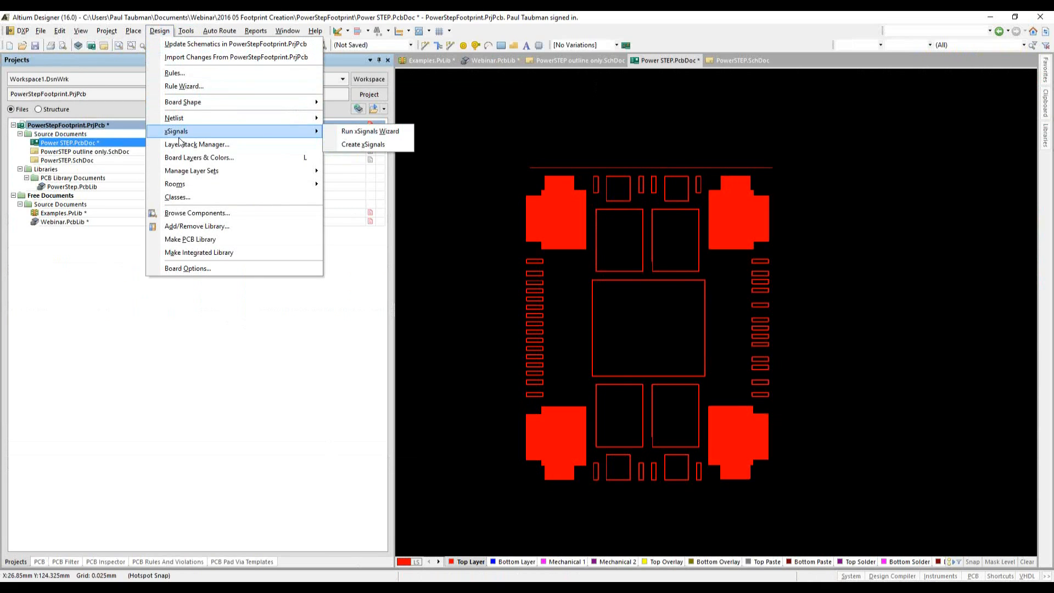
pyautogui.moveTo(223, 118)
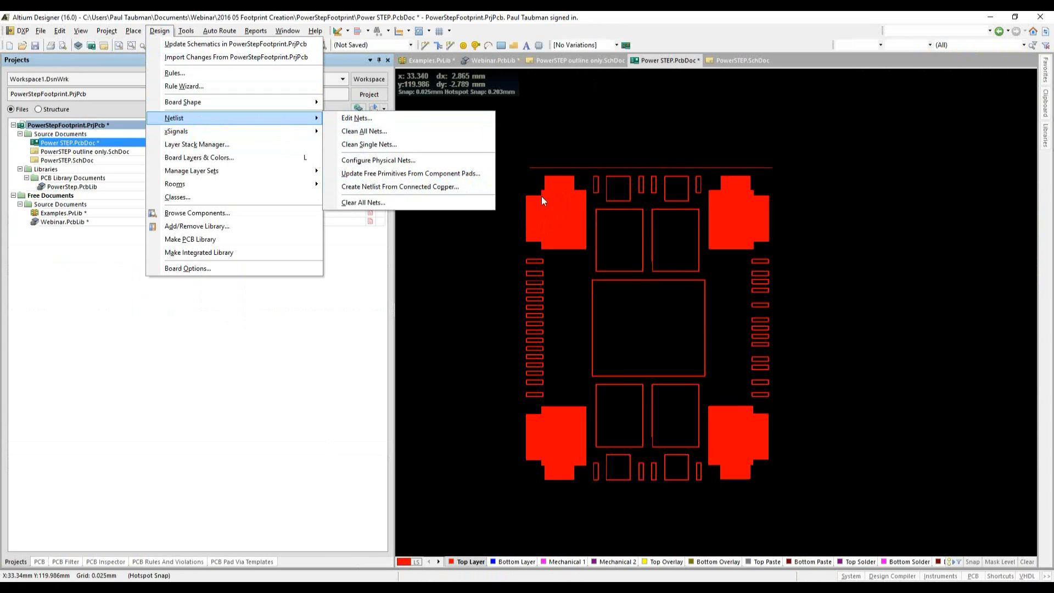
pyautogui.click(555, 118)
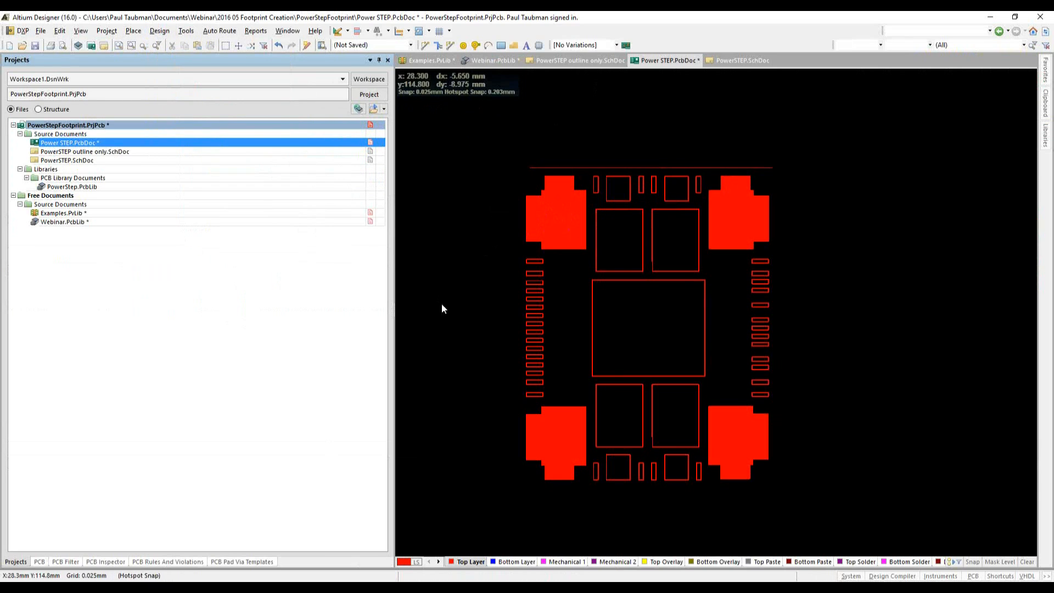
pyautogui.keyDown('ctrl'); pyautogui.scroll(-1, 474, 308); pyautogui.keyUp('ctrl')
pyautogui.keyDown('ctrl'); pyautogui.scroll(2, 474, 309); pyautogui.keyUp('ctrl')
pyautogui.moveTo(488, 313); pyautogui.dragTo(539, 308, button='right')
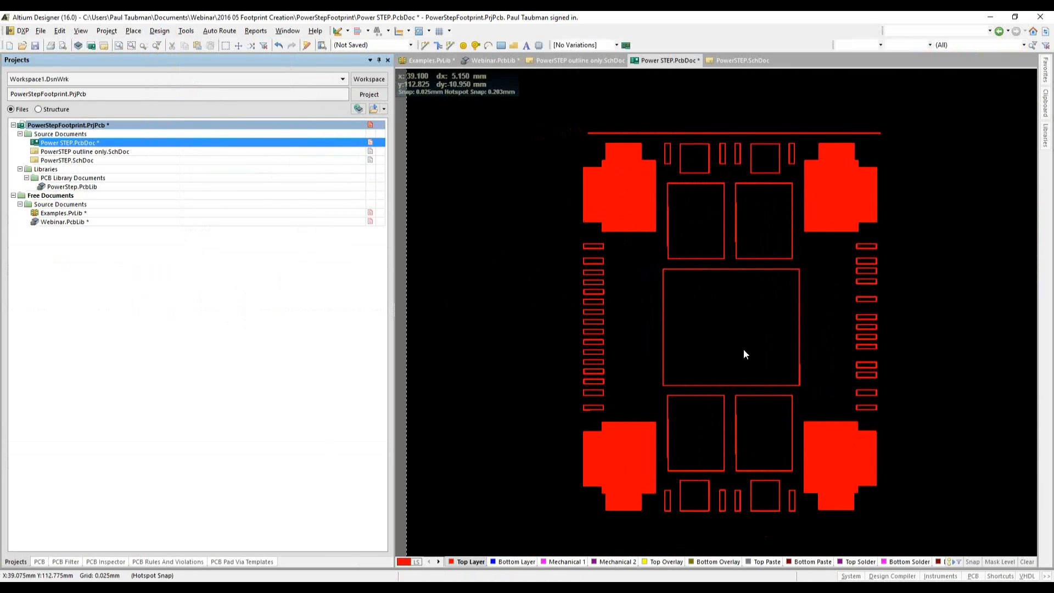
pyautogui.keyDown('ctrl'); pyautogui.scroll(1, 552, 334); pyautogui.keyUp('ctrl')
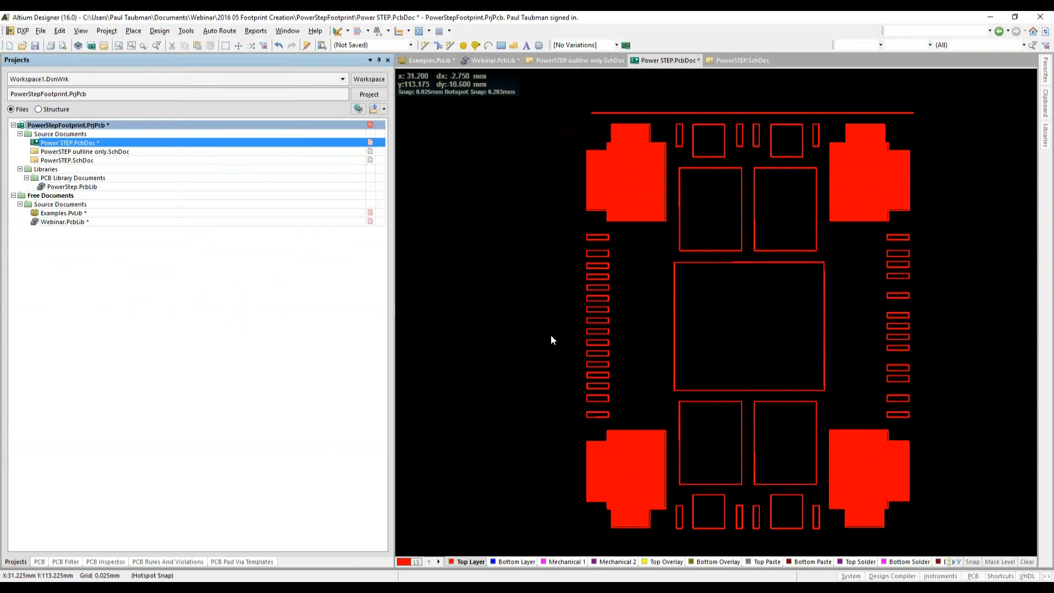